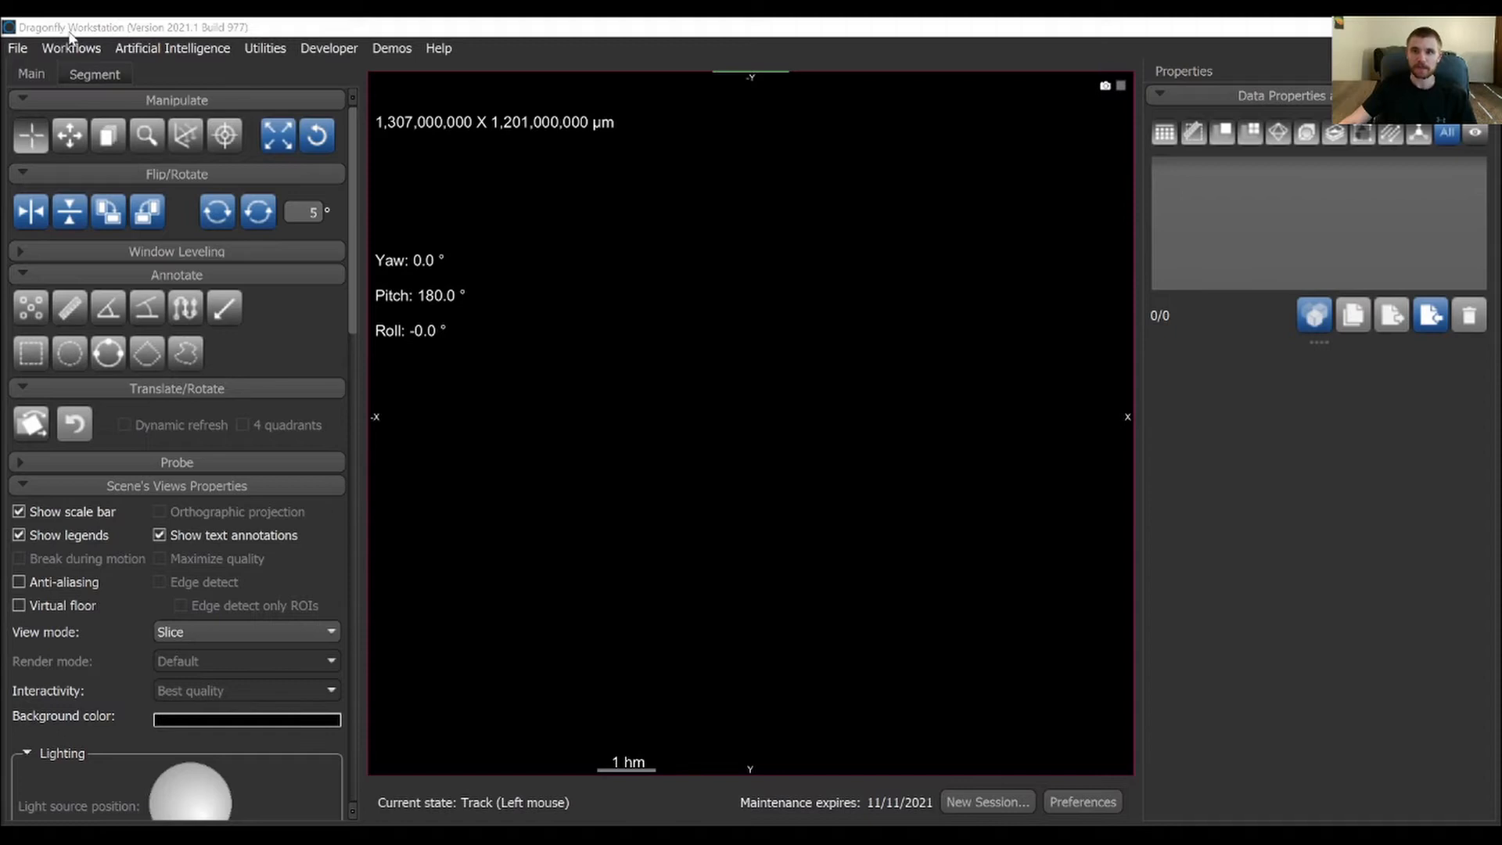
Add every TIFF slice from the FiberForm_18A_air_200torr_08-001 folder to a new image file import
{"action": "left_click", "coordinate": [19, 48]}
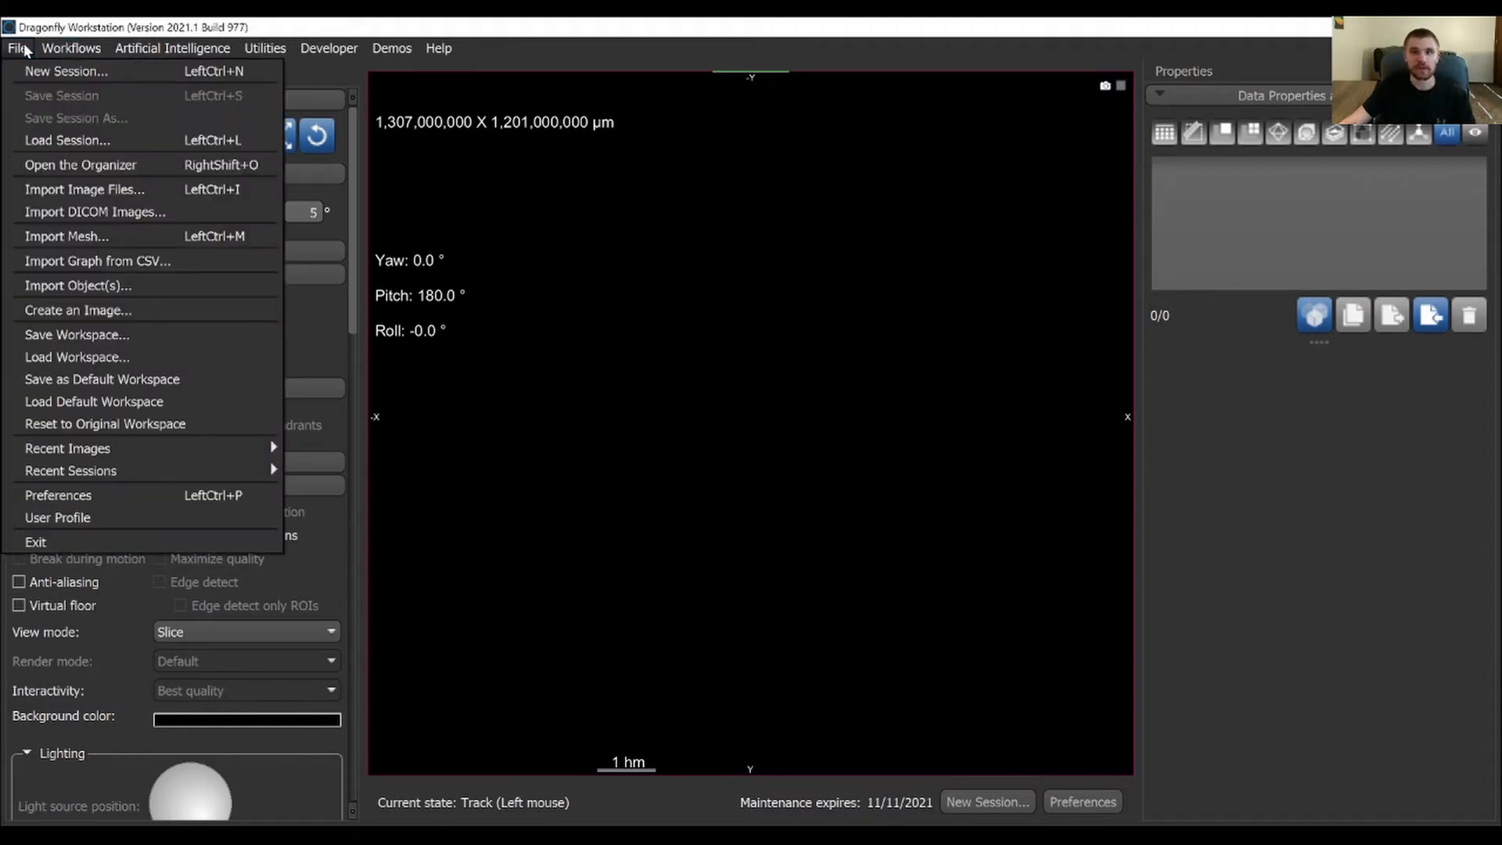
{"action": "left_click", "coordinate": [69, 190]}
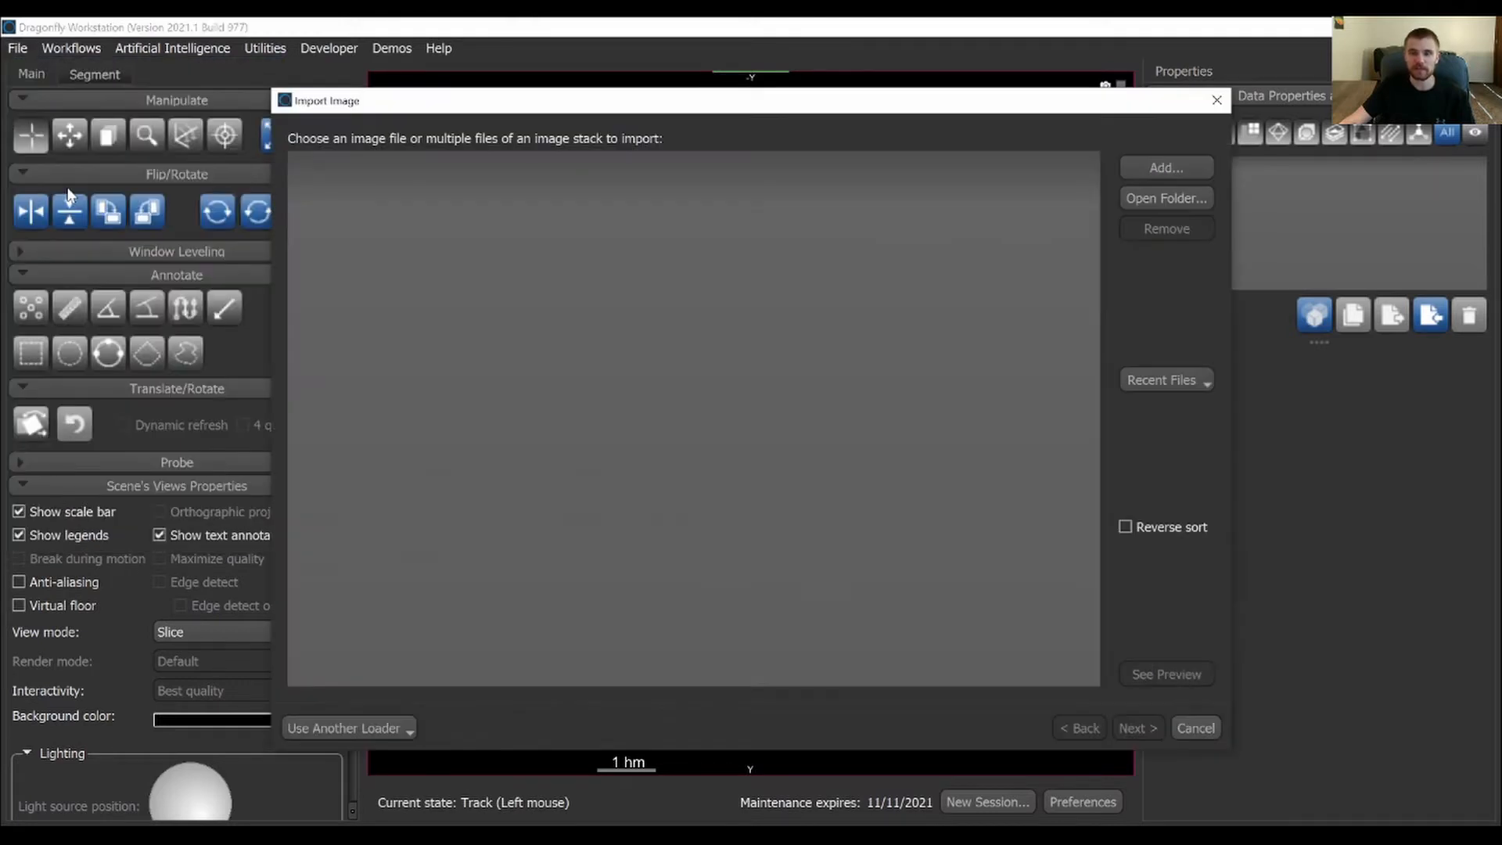
{"action": "left_click", "coordinate": [1177, 172]}
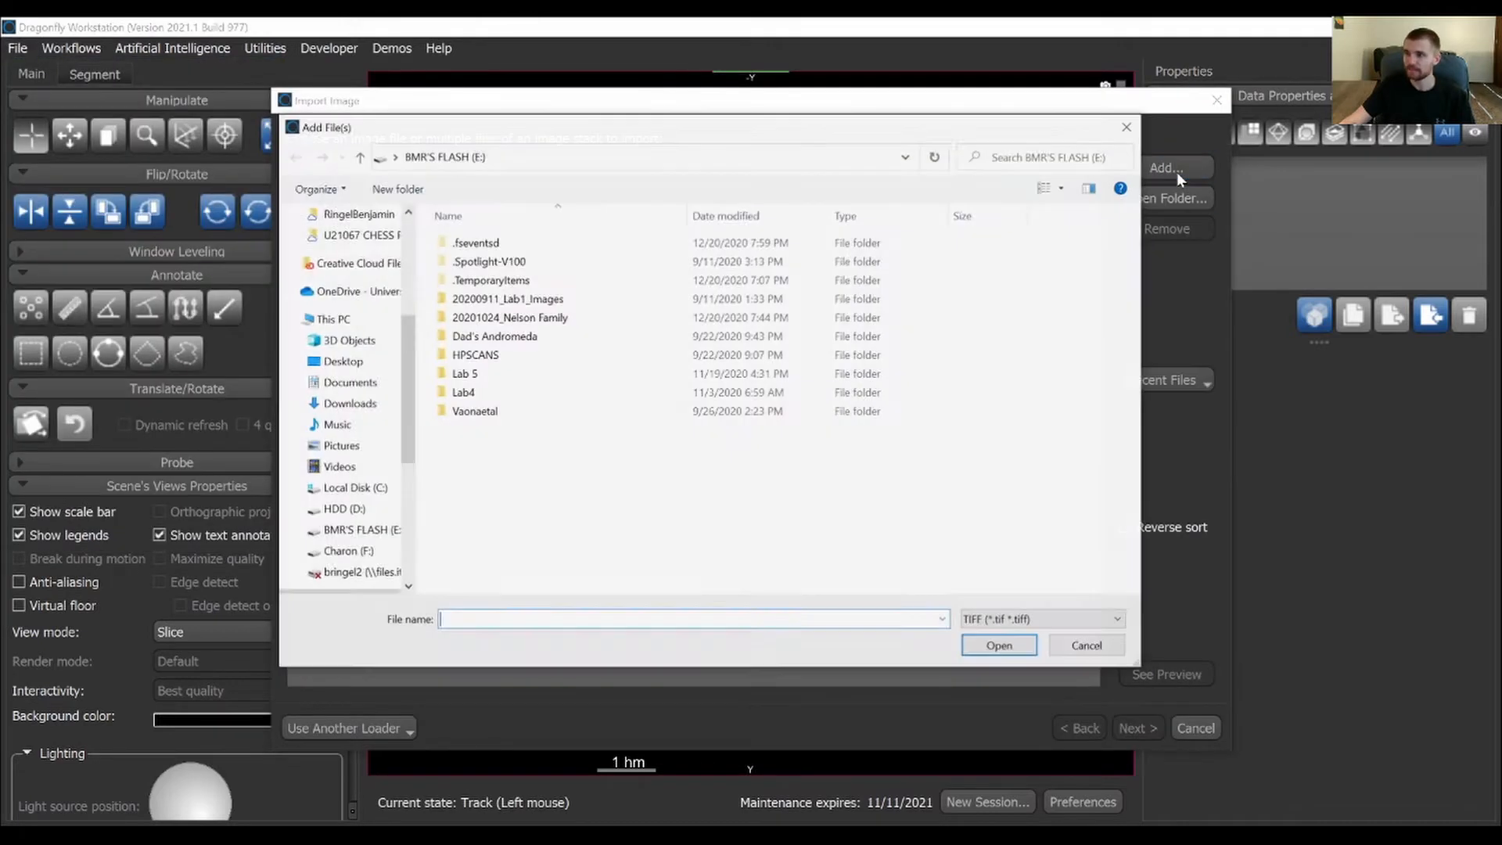
{"action": "key", "text": "alt+d"}
{"action": "type", "text": "F:\\FiberForm_18A_air_200torr_08\\Input Data - Cropped\\FiberForm_18A_air_200torr_08-001"}
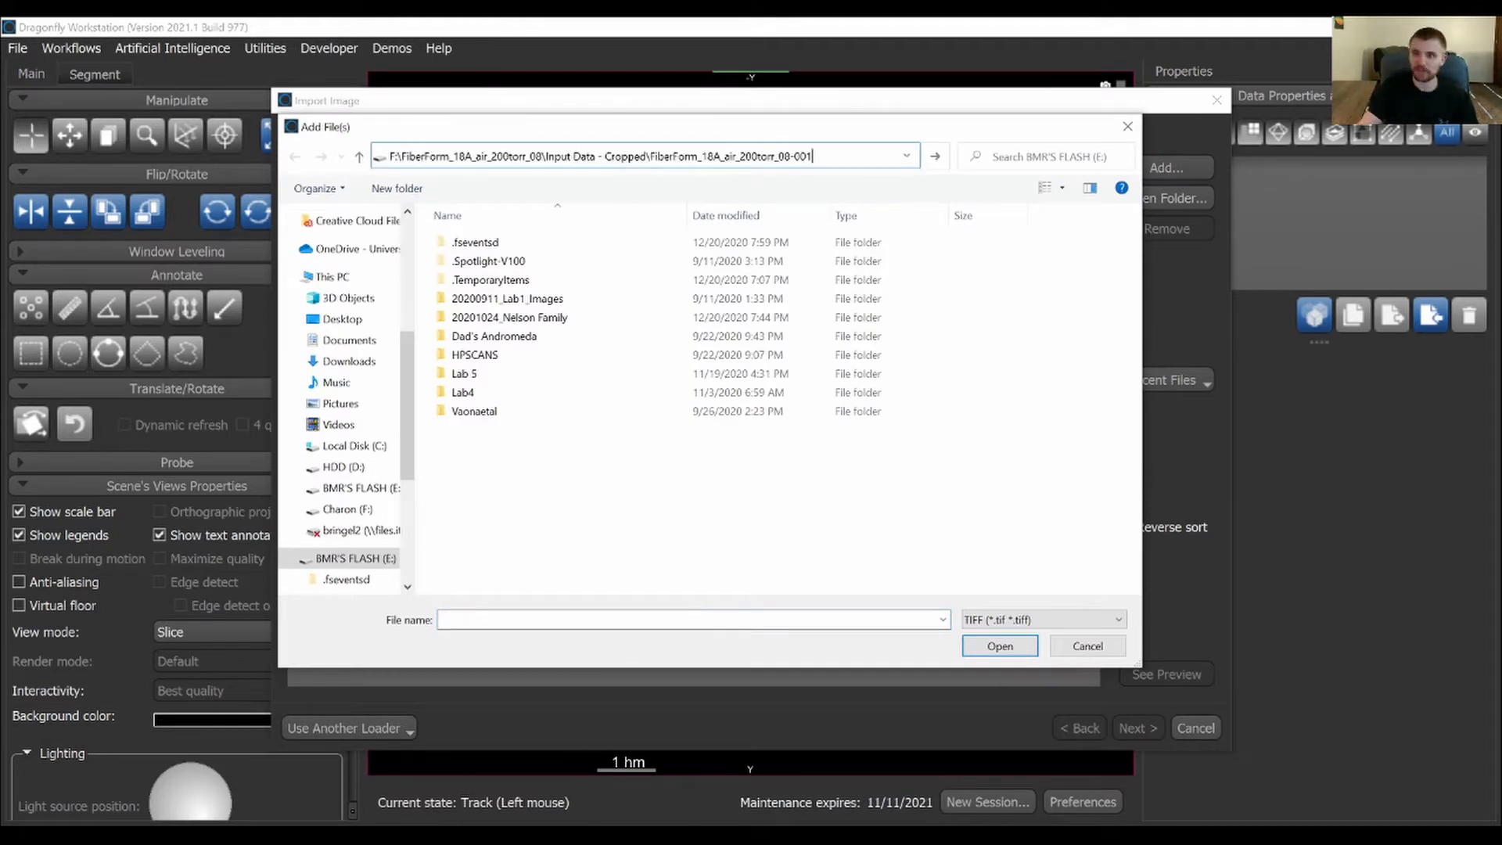
{"action": "key", "text": "Return"}
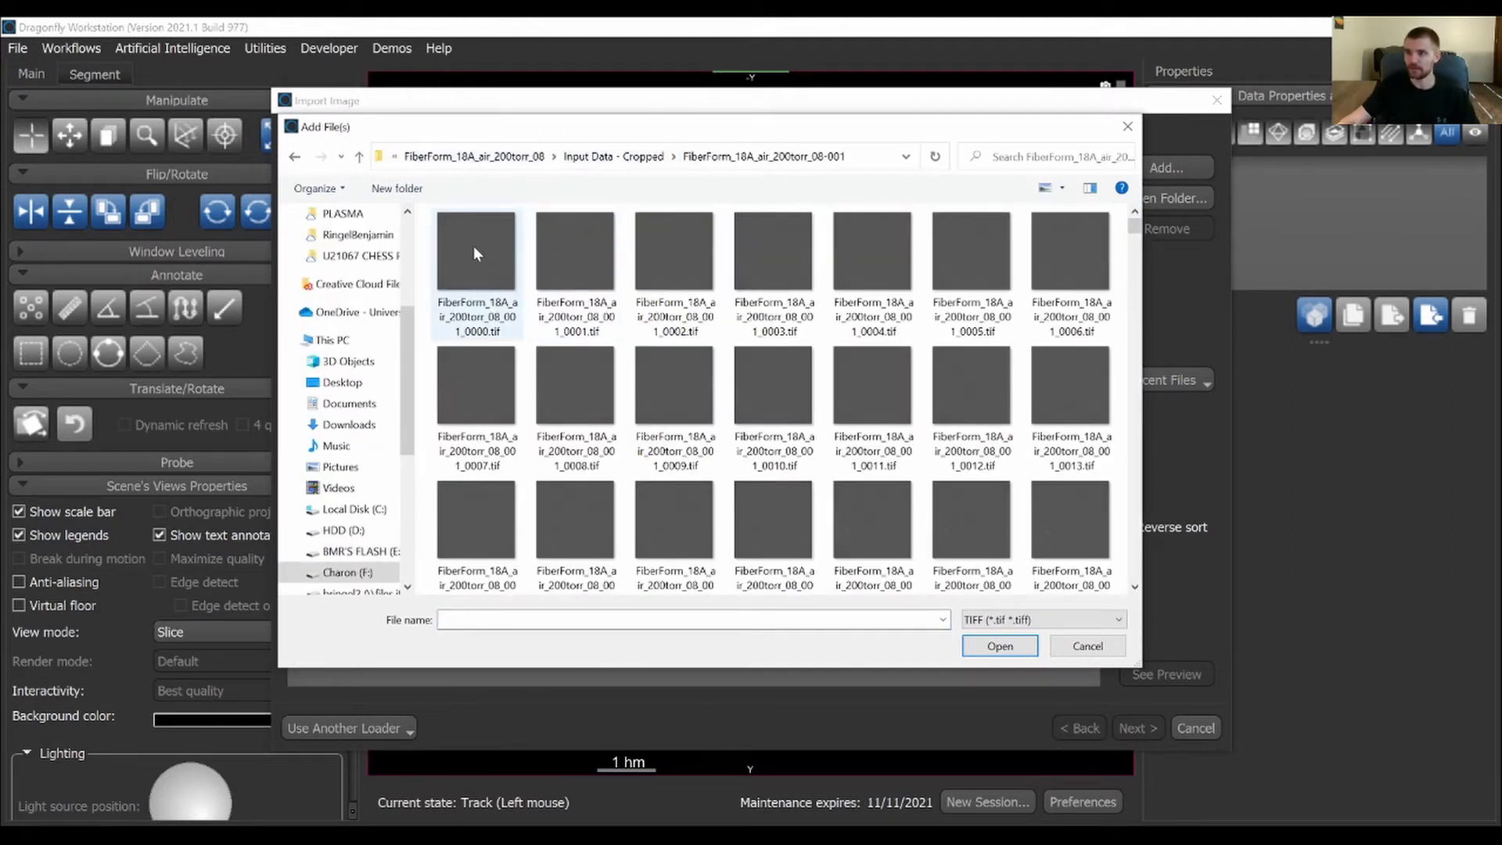
{"action": "left_click", "coordinate": [475, 253]}
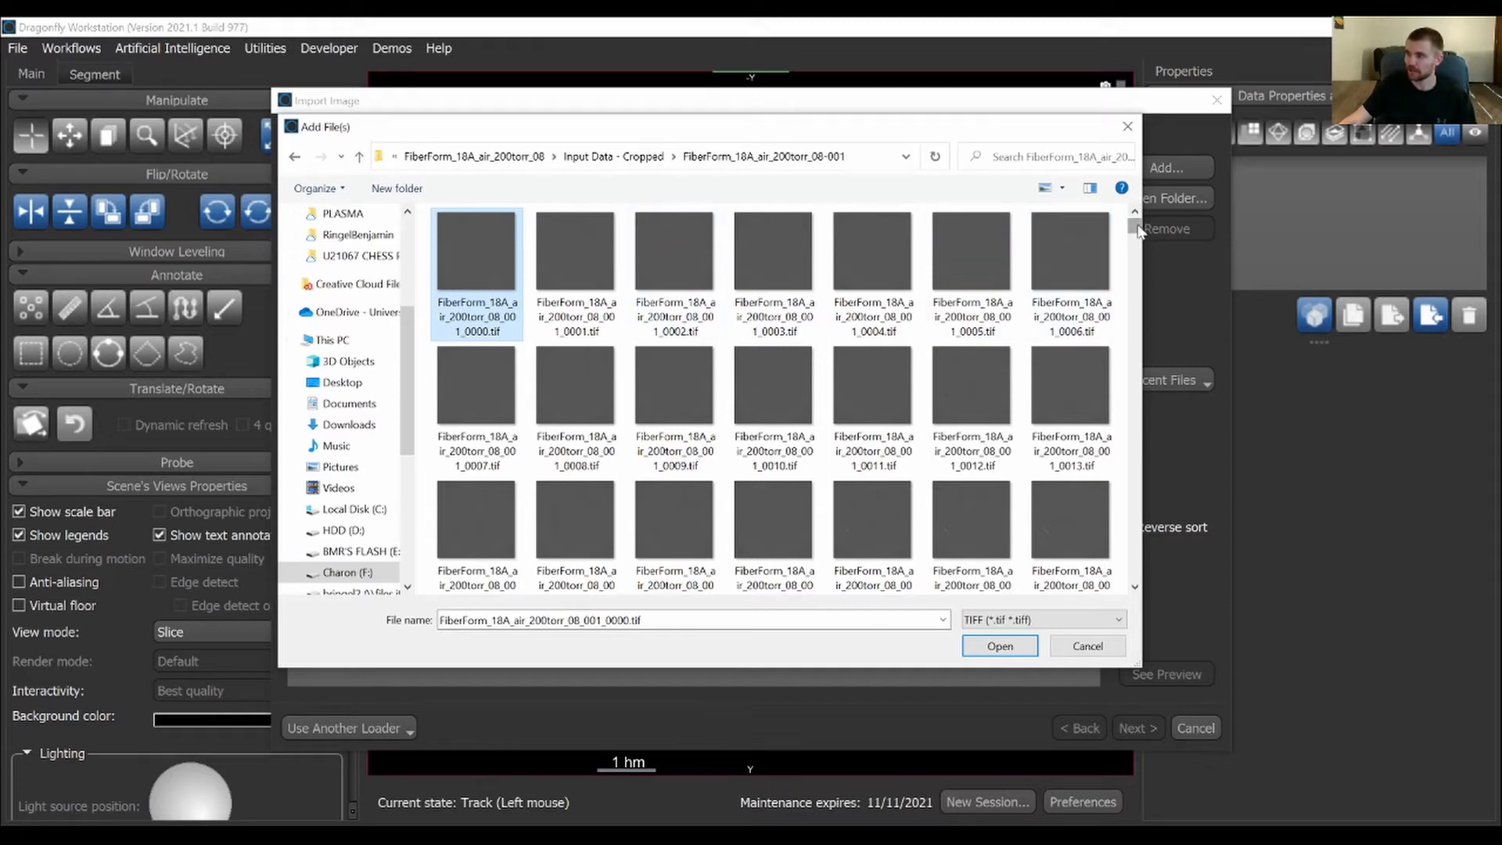
{"action": "key", "text": "ctrl+a"}
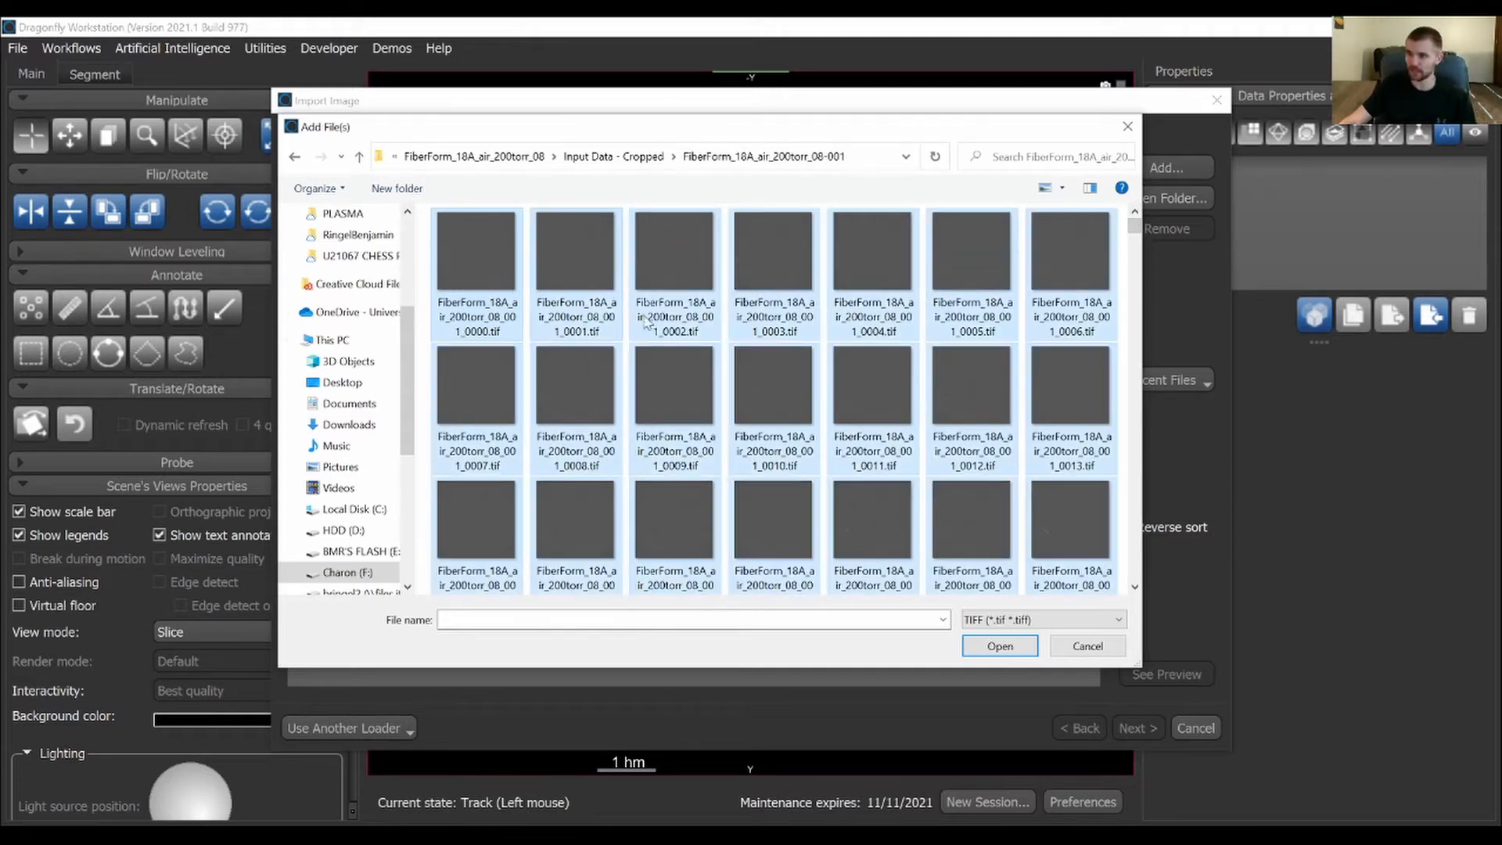
{"action": "left_click", "coordinate": [1004, 646]}
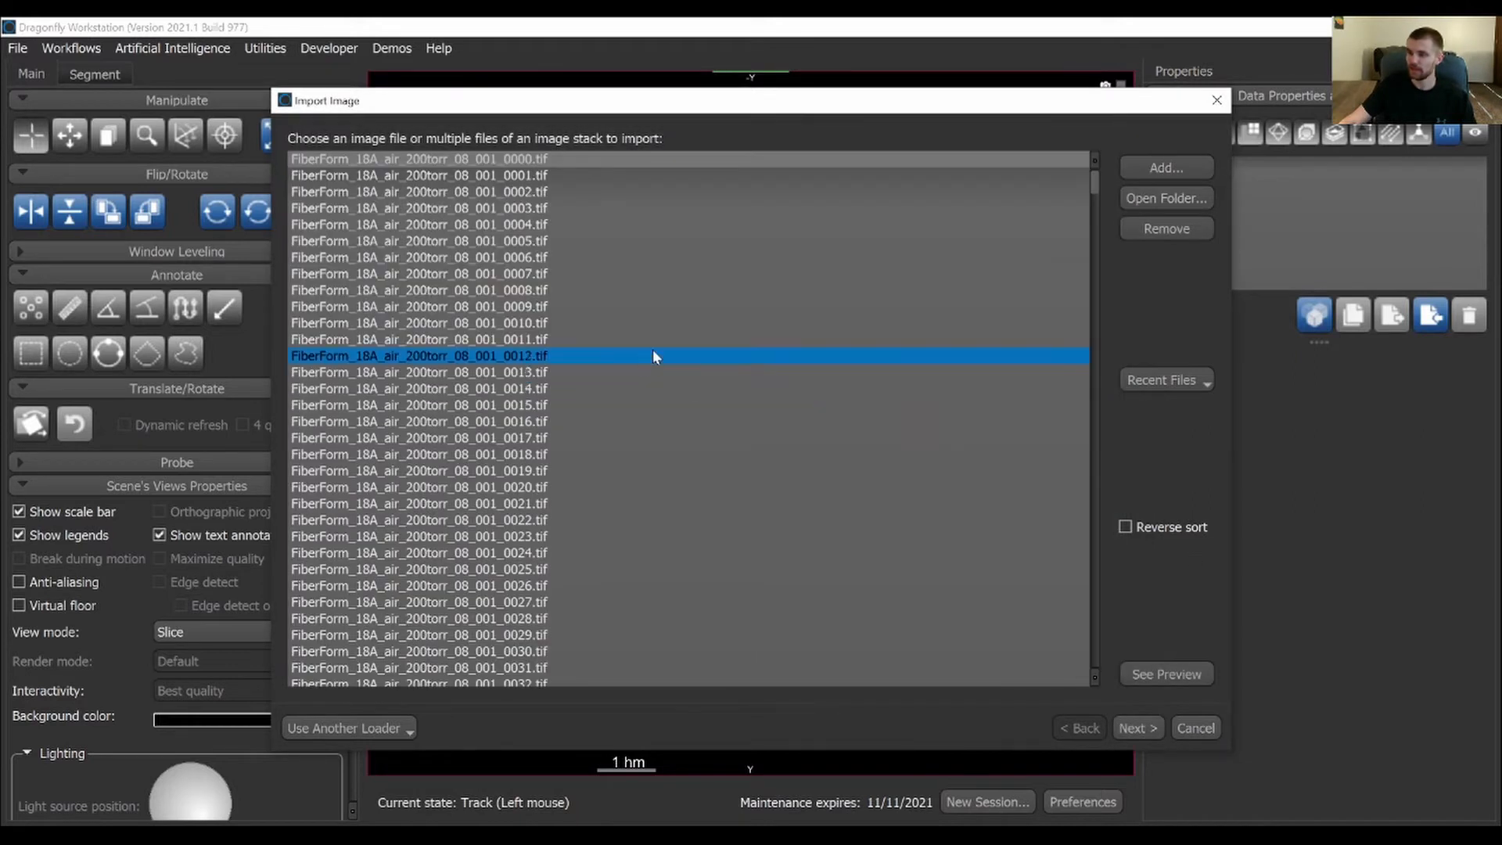
Set the image spacing to 0.81 µm in X, Y and Z and finish importing the stack
{"action": "left_click", "coordinate": [1157, 729]}
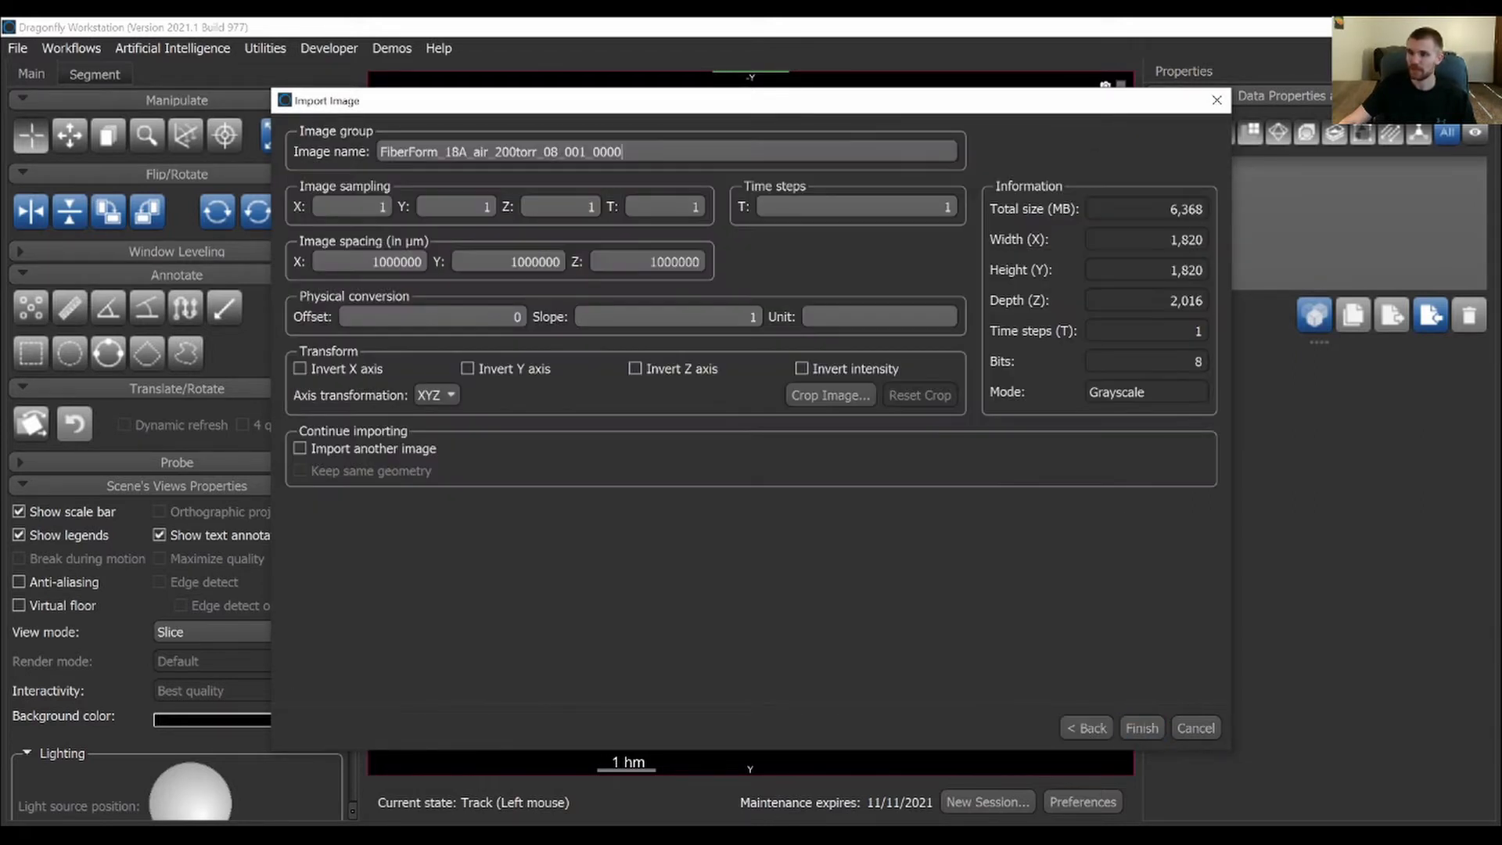
{"action": "key", "text": "Tab"}
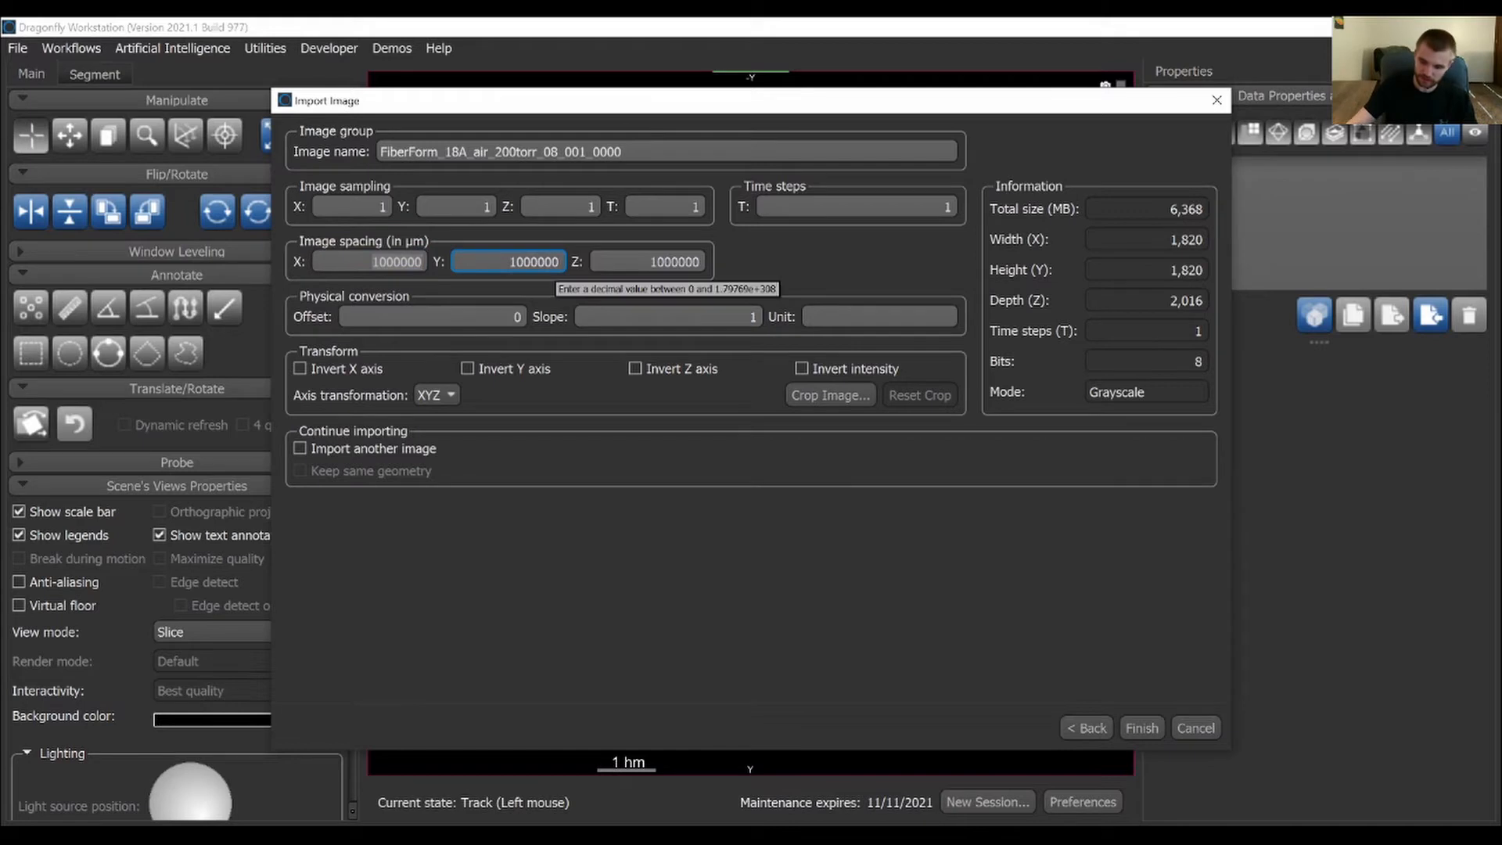
{"action": "type", "text": "0.81"}
{"action": "key", "text": "ctrl+a"}
{"action": "key", "text": "ctrl+c"}
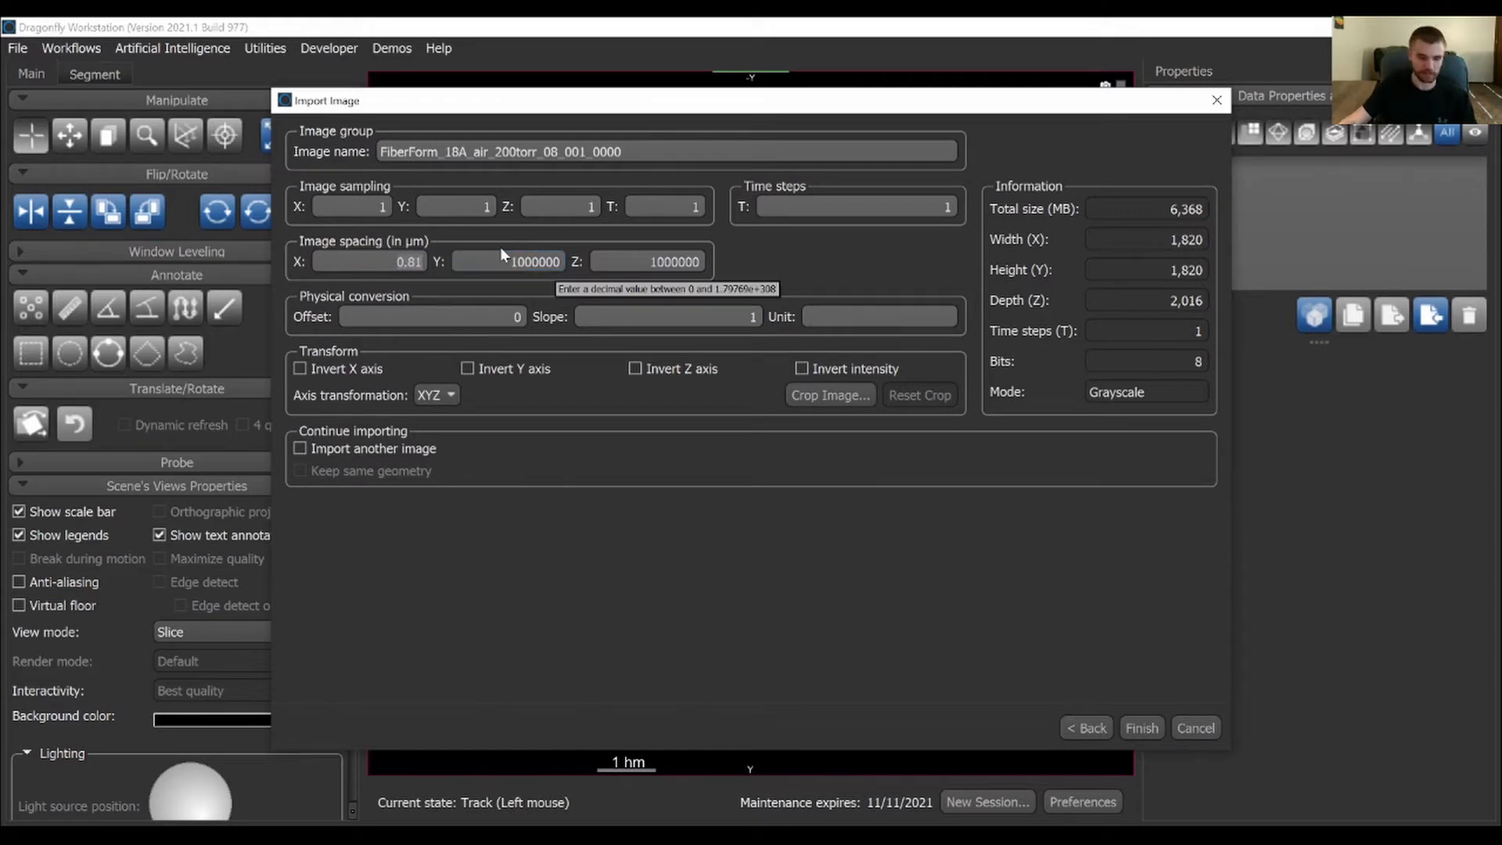
{"action": "key", "text": "Tab"}
{"action": "key", "text": "ctrl+v"}
{"action": "key", "text": "Tab"}
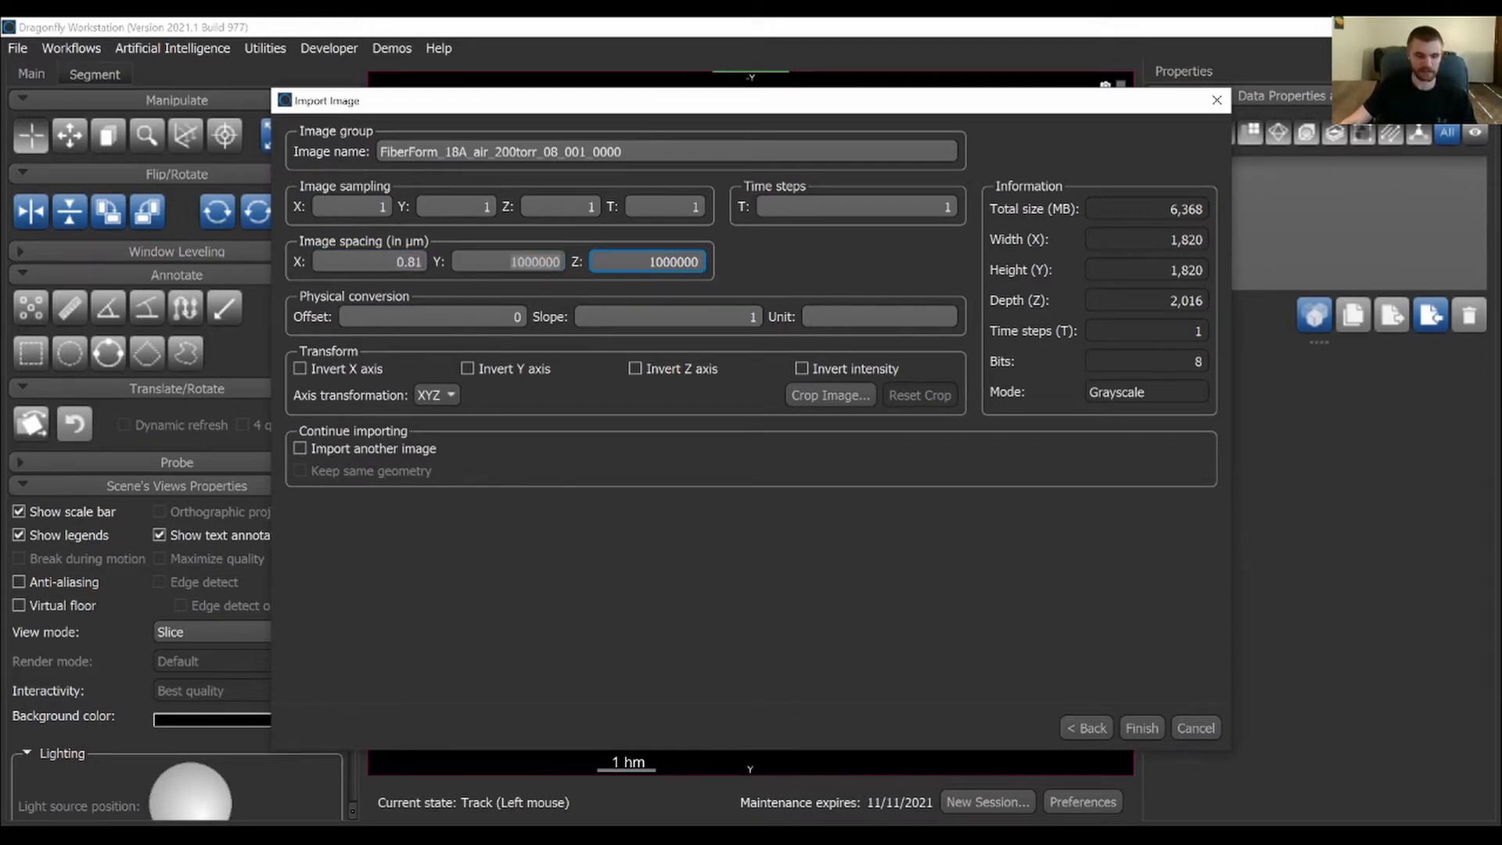
{"action": "key", "text": "ctrl+v"}
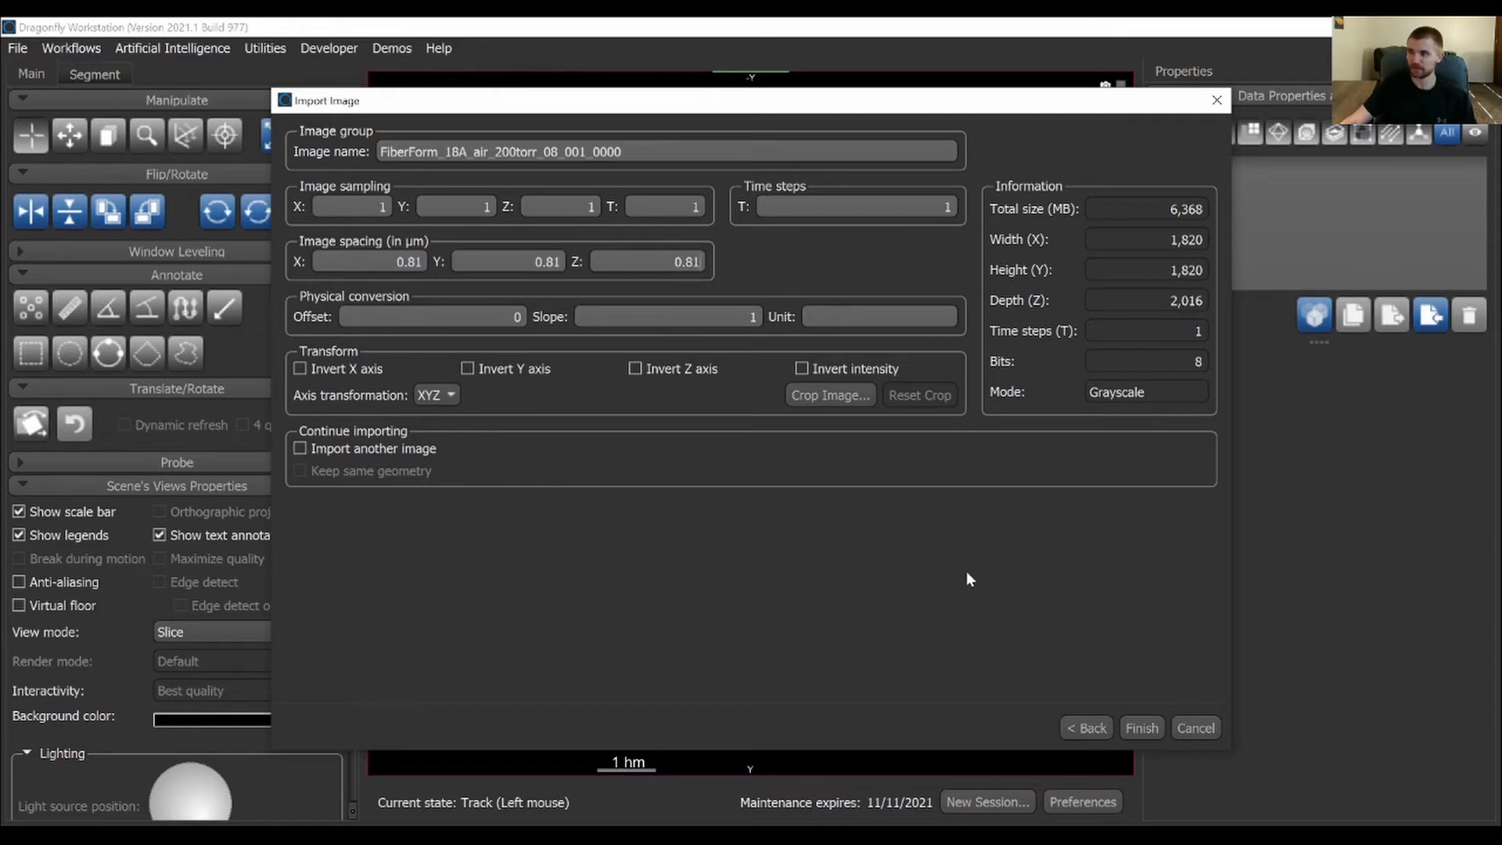
{"action": "left_click", "coordinate": [1147, 729]}
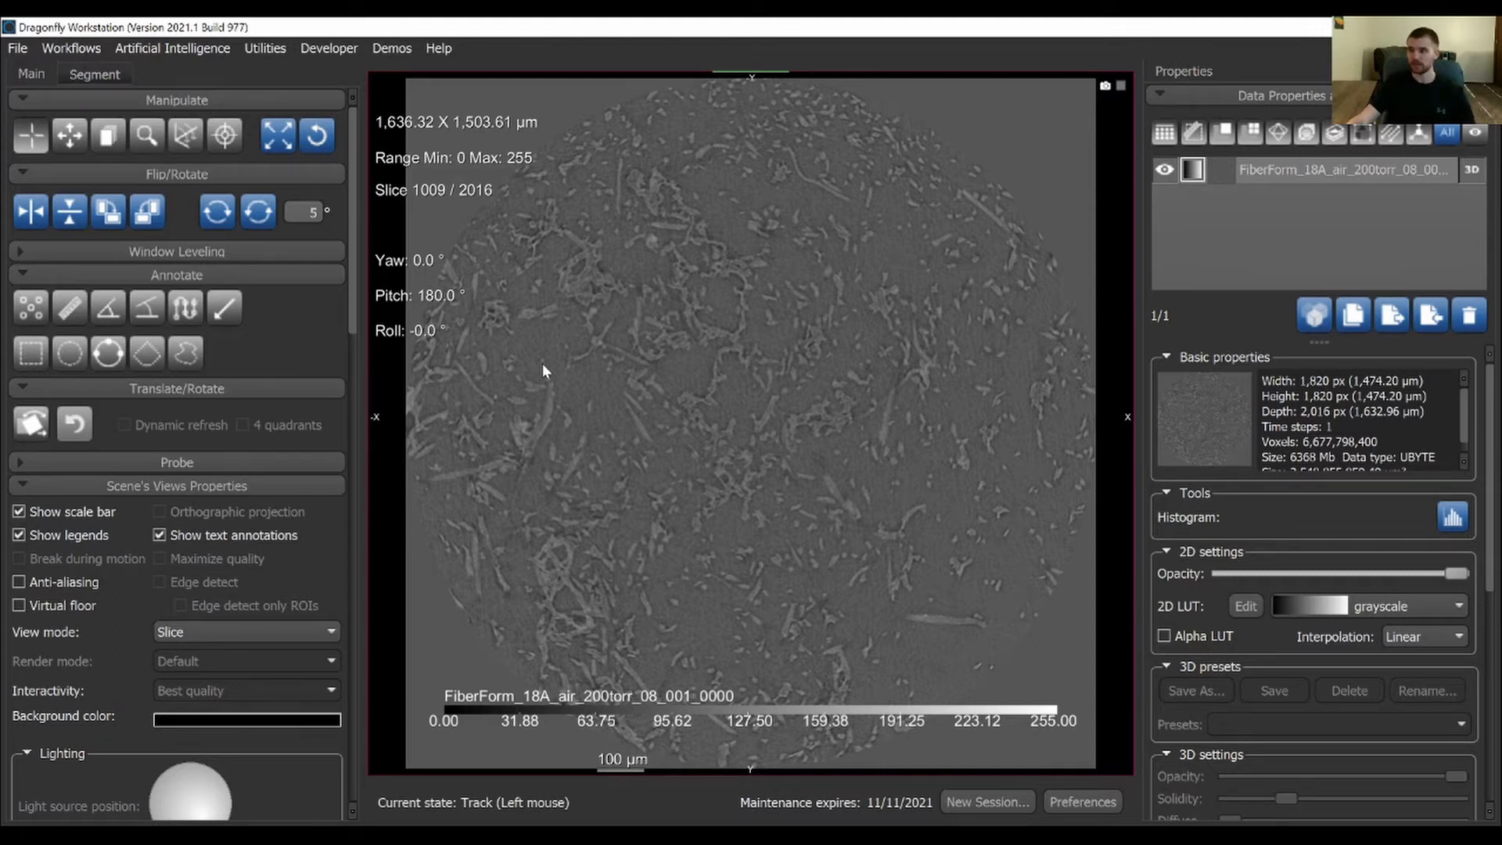
Start the Segmentation Wizard on the imported FiberForm image, using it as Input 1
{"action": "left_click", "coordinate": [1260, 171]}
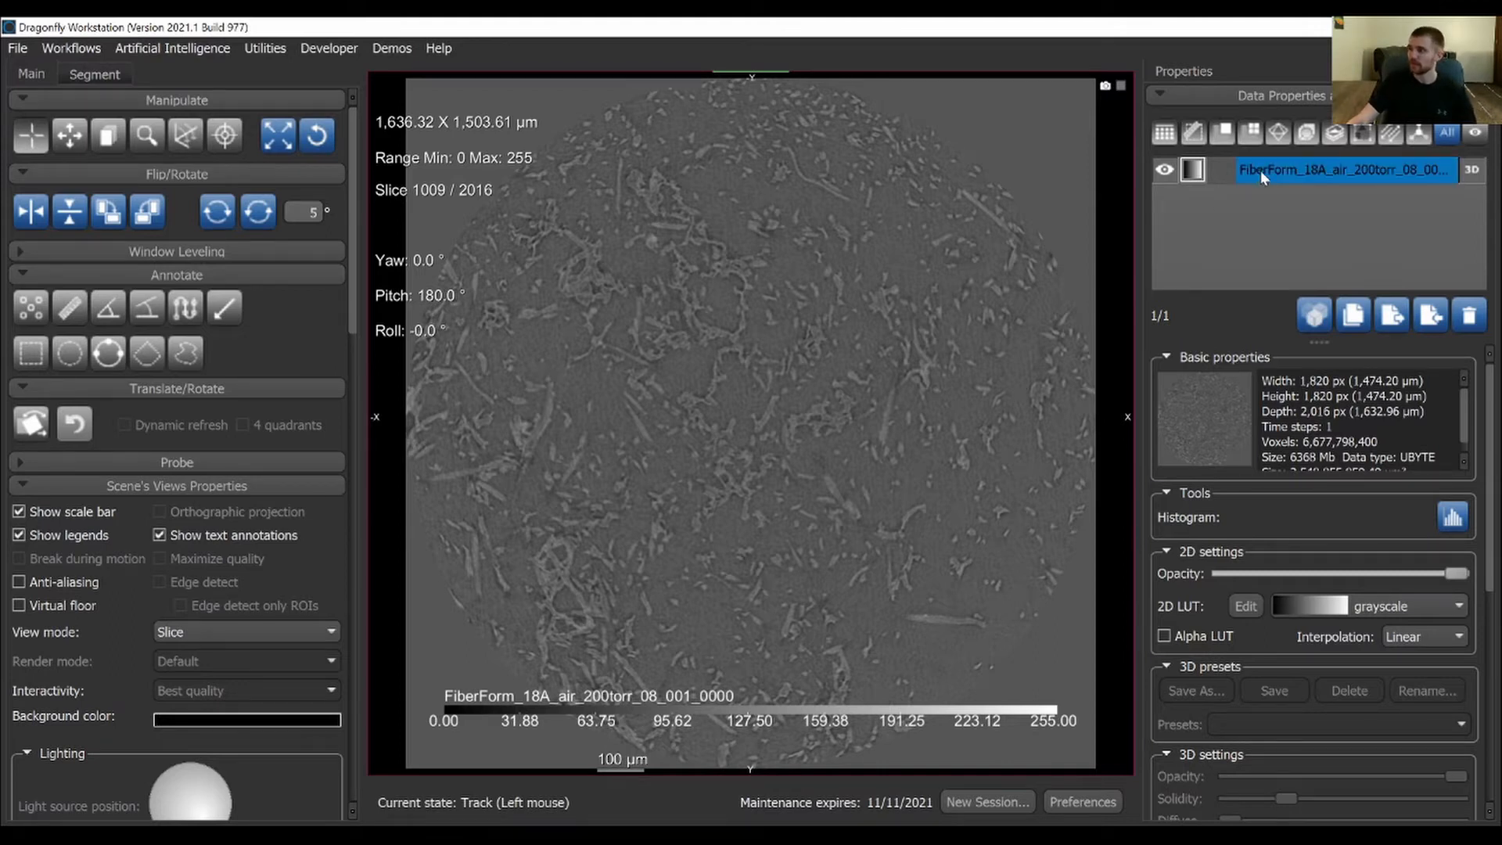
{"action": "right_click", "coordinate": [1418, 166]}
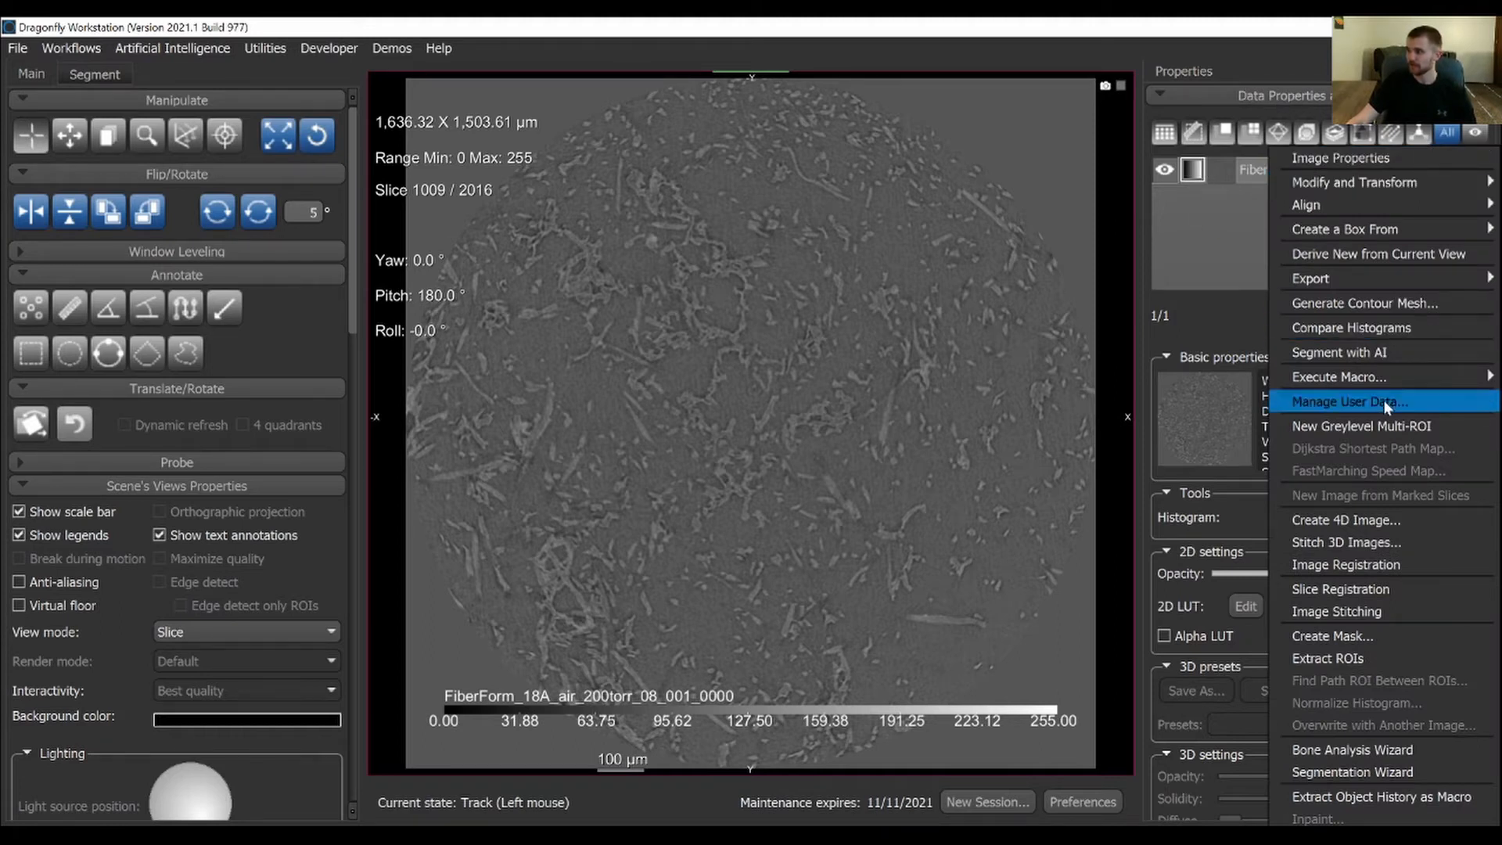
{"action": "left_click", "coordinate": [1365, 773]}
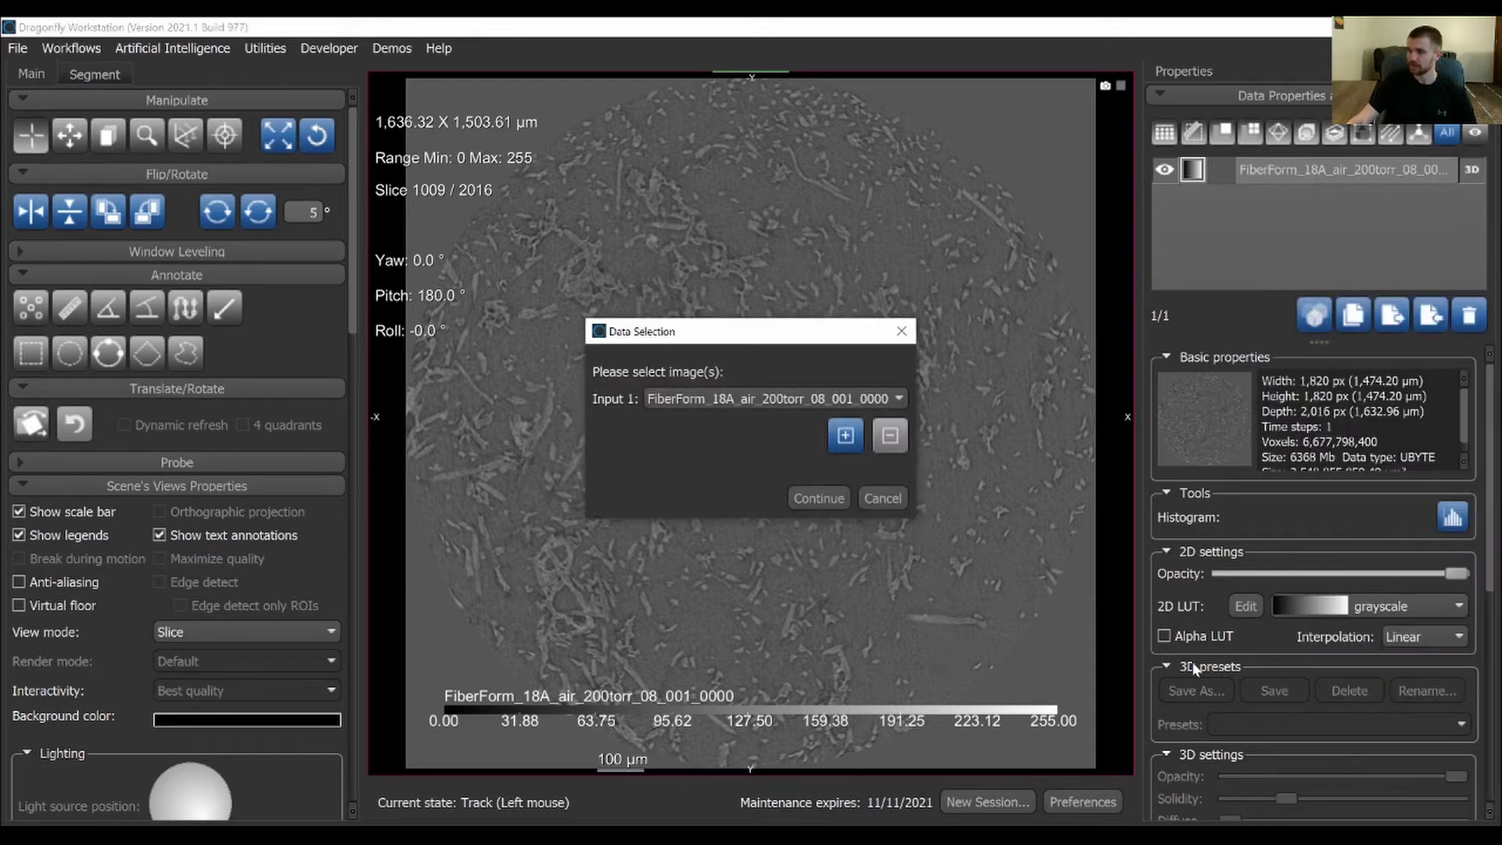
{"action": "left_click", "coordinate": [803, 398]}
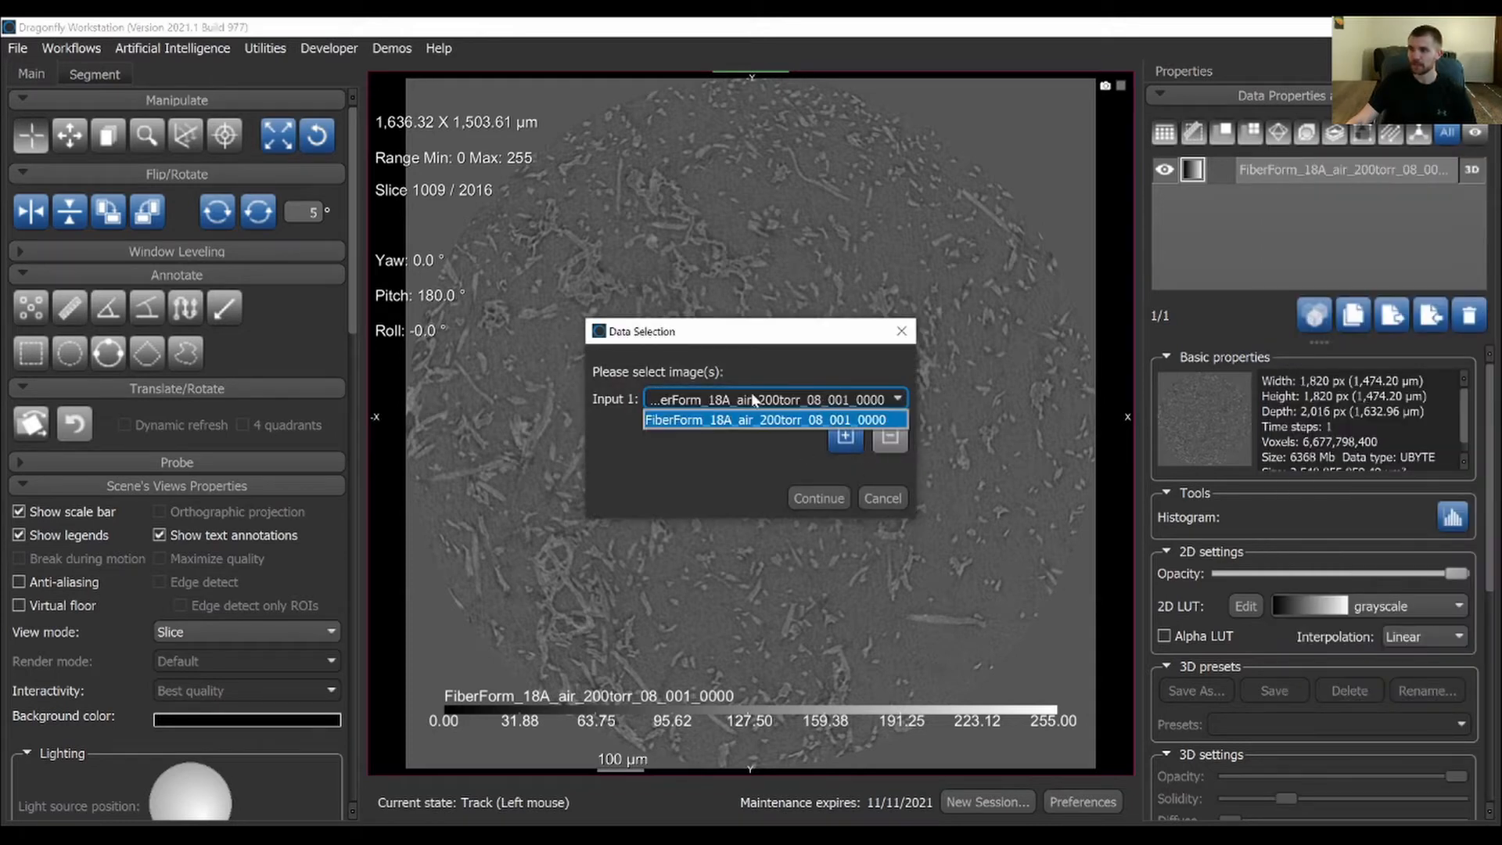
{"action": "left_click", "coordinate": [786, 412]}
{"action": "left_click", "coordinate": [818, 498]}
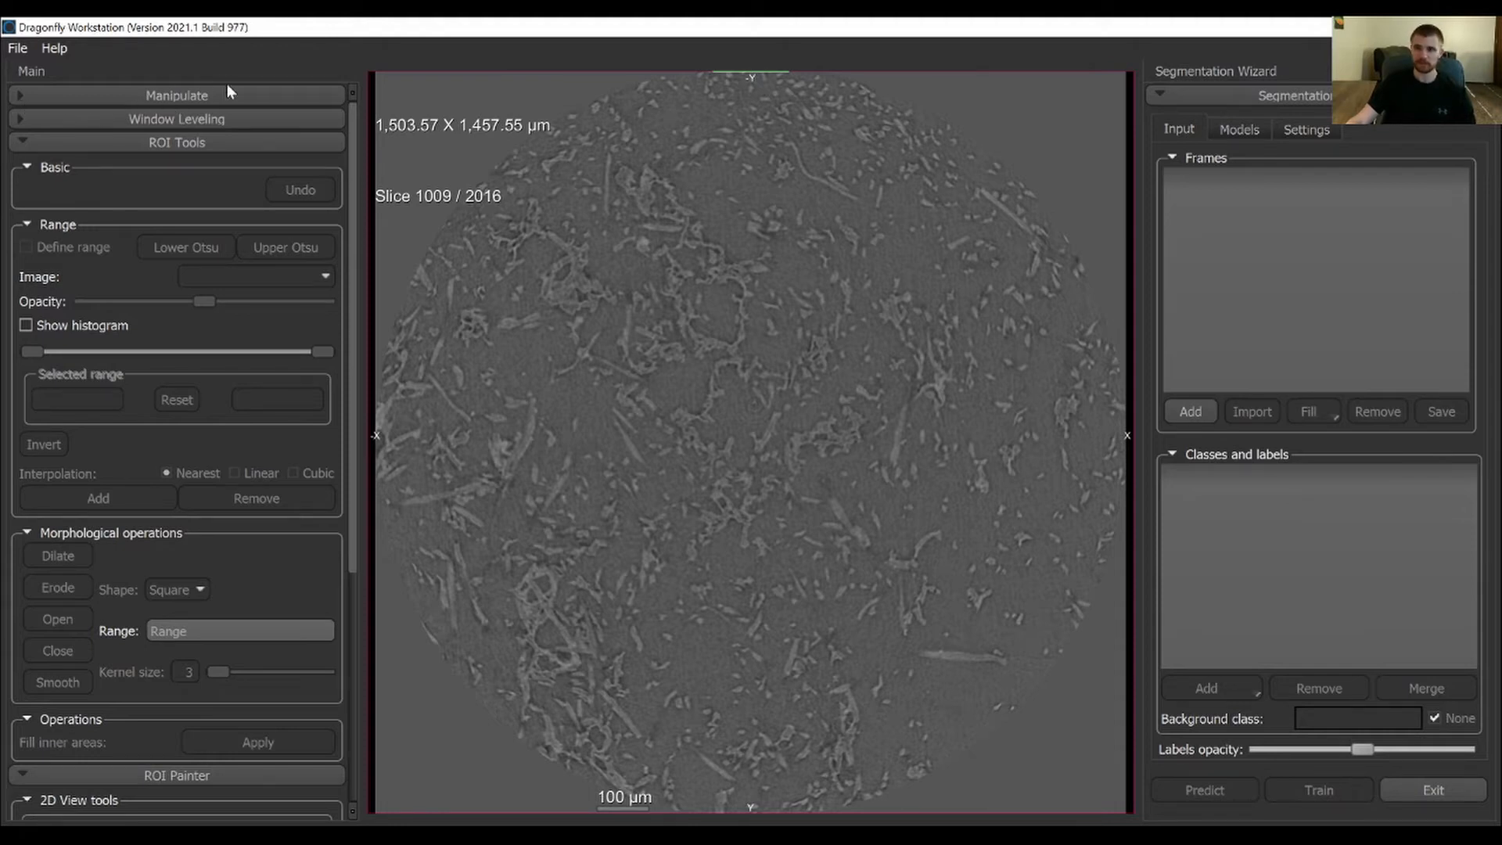
Look through the wizard's manipulation, window leveling, ROI Tools and ROI Painter options
{"action": "left_click", "coordinate": [187, 98]}
{"action": "left_click", "coordinate": [76, 95]}
{"action": "left_click", "coordinate": [134, 118]}
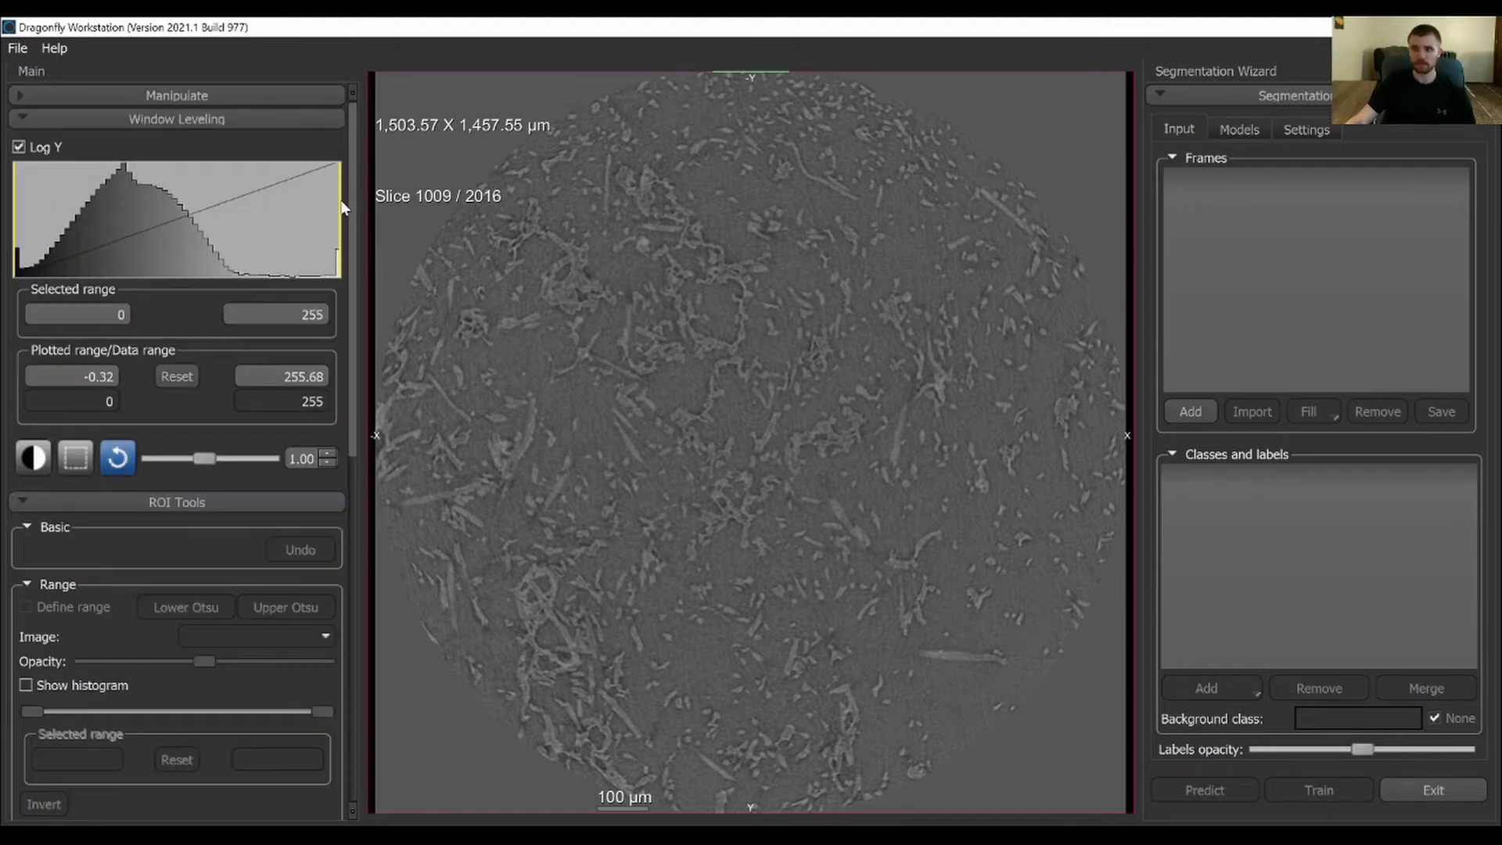
{"action": "left_click", "coordinate": [194, 118]}
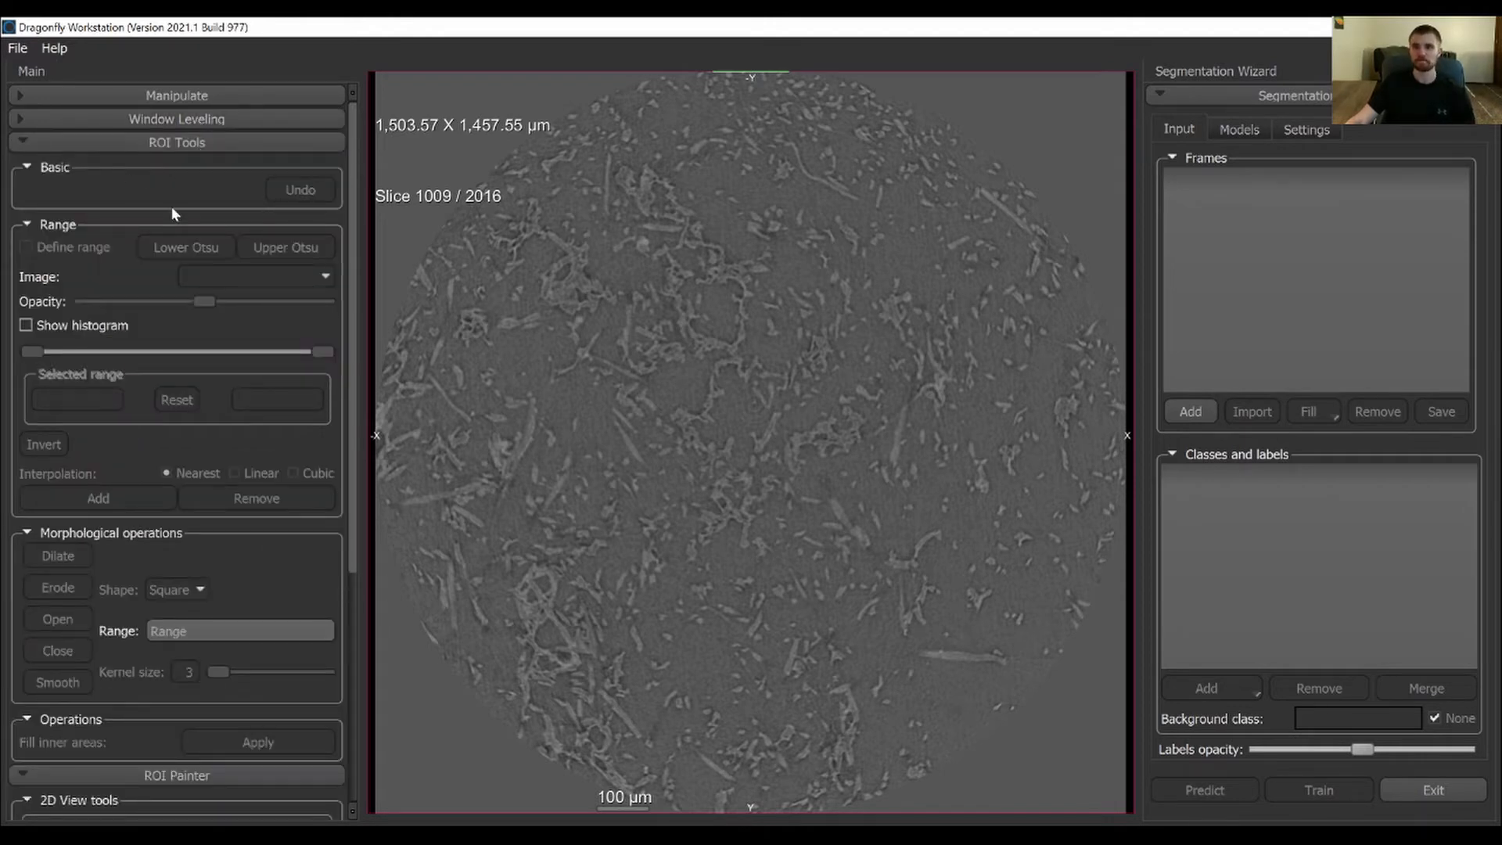
{"action": "scroll", "coordinate": [173, 213], "scroll_direction": "down", "scroll_amount": 3}
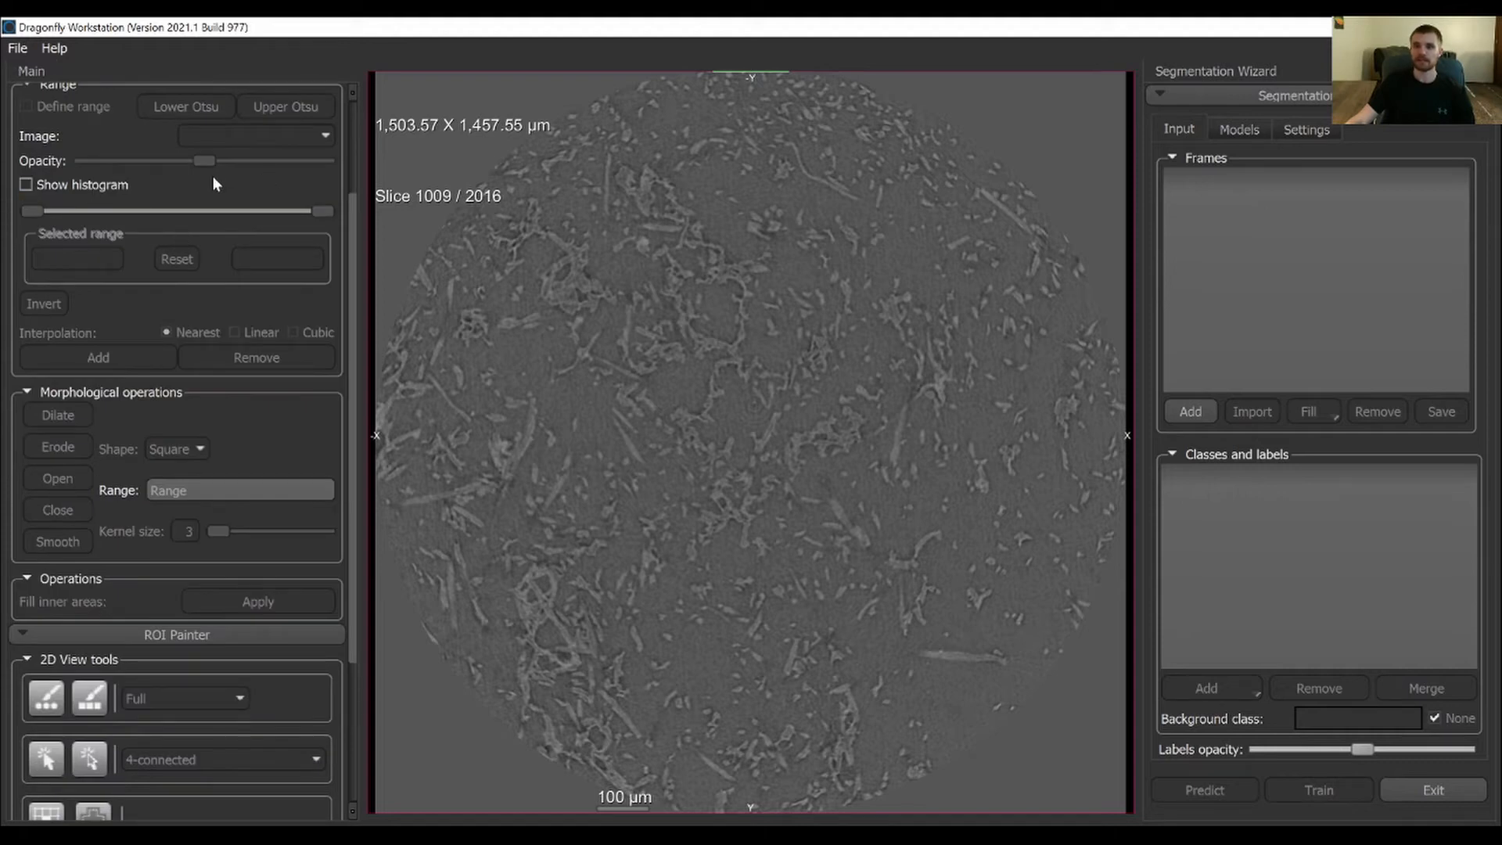
{"action": "left_click_drag", "start_coordinate": [354, 251], "coordinate": [352, 157]}
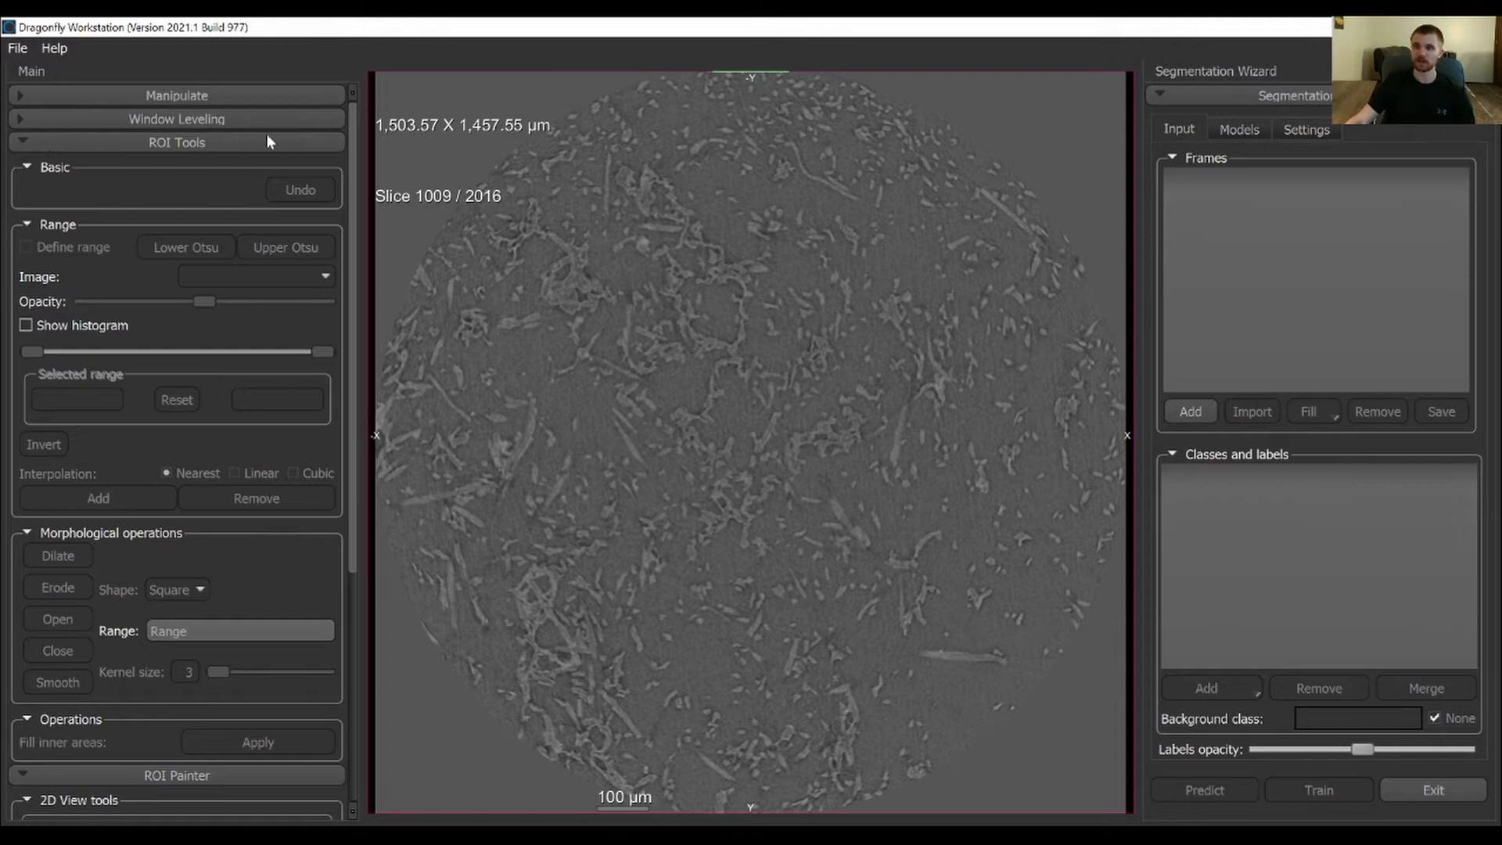
{"action": "scroll", "coordinate": [344, 252], "scroll_direction": "down", "scroll_amount": 1}
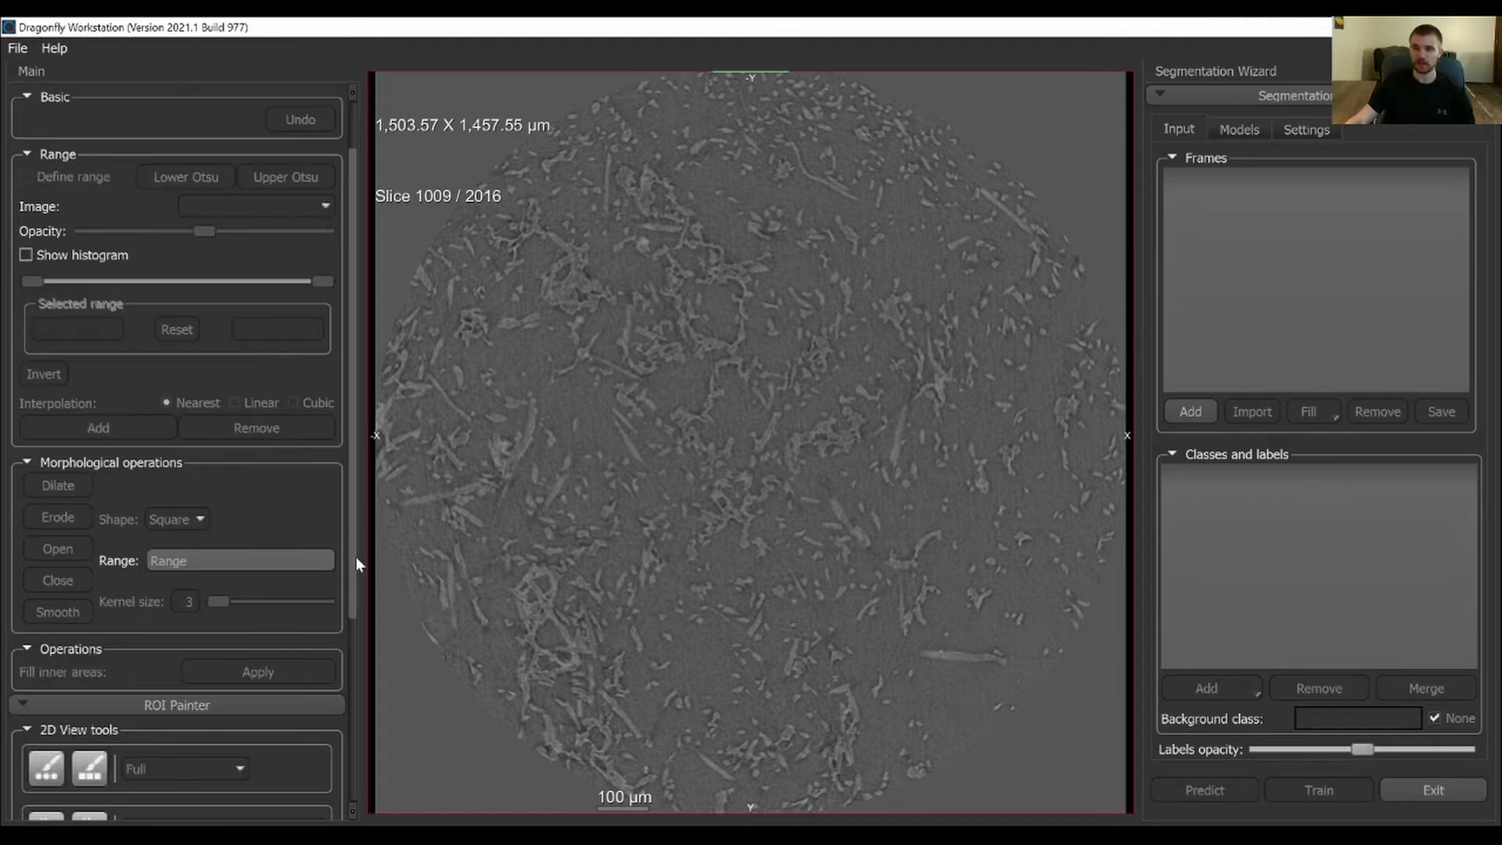
{"action": "left_click_drag", "start_coordinate": [356, 556], "coordinate": [364, 485]}
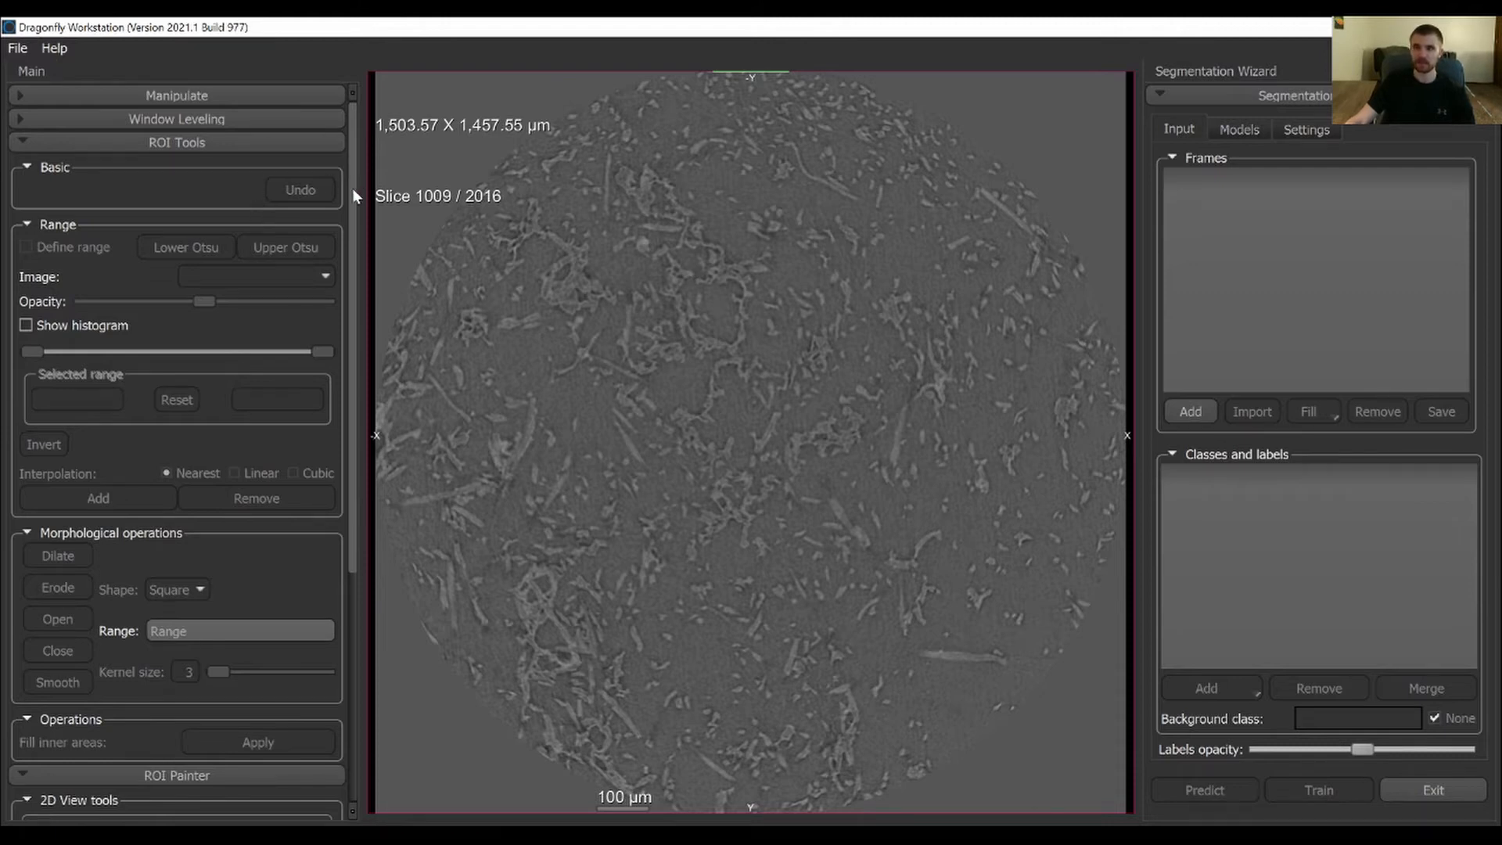
{"action": "left_click_drag", "start_coordinate": [353, 189], "coordinate": [356, 181]}
Add a training frame about 211 by 205 µm on slice 1009, covering both fibers and open background
{"action": "right_click_drag", "start_coordinate": [914, 243], "coordinate": [909, 537]}
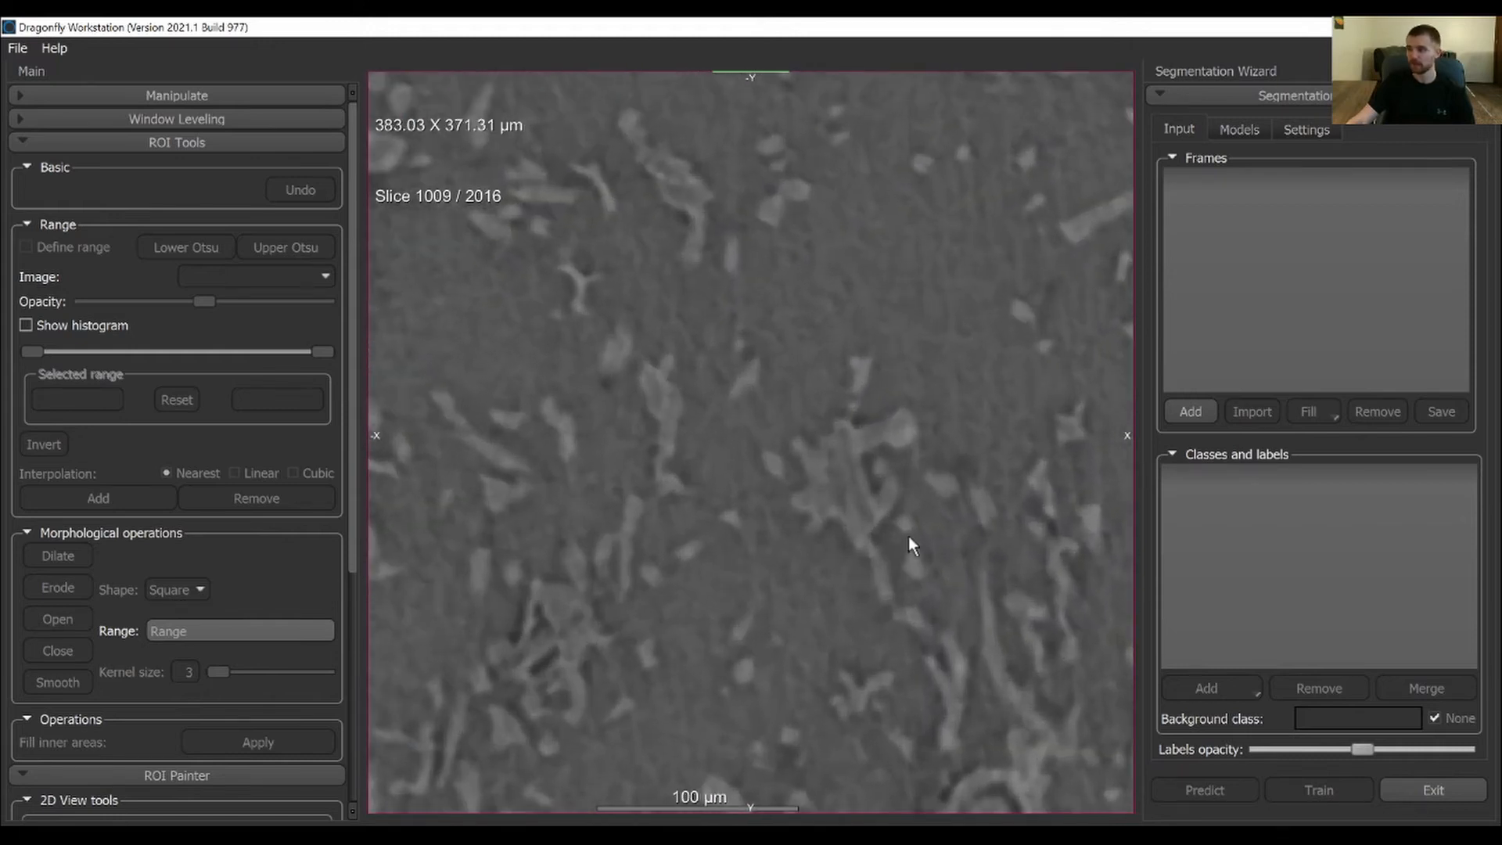
{"action": "middle_click_drag", "start_coordinate": [909, 540], "coordinate": [832, 637]}
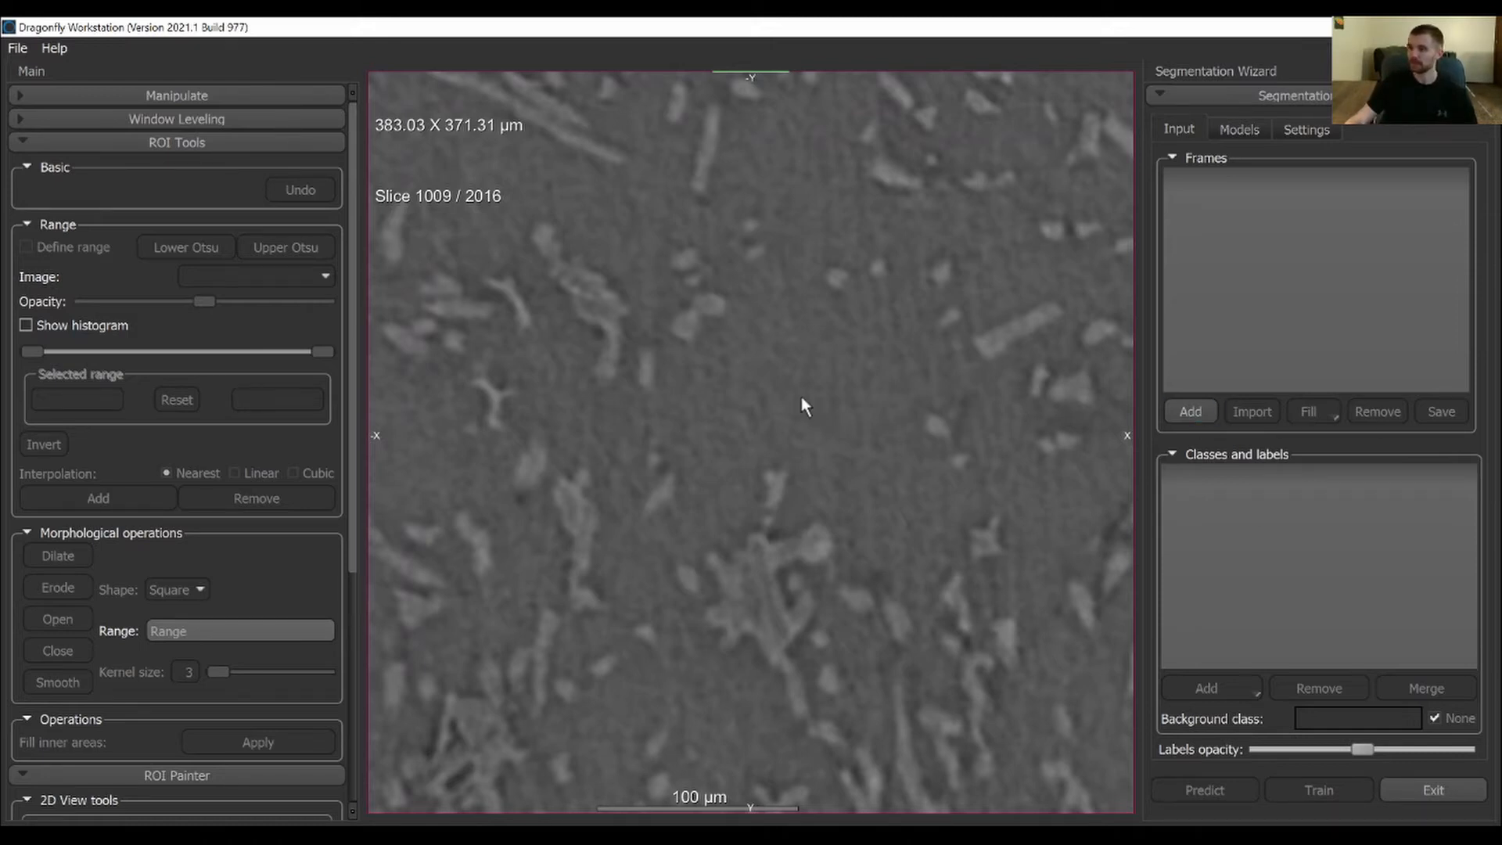
{"action": "scroll", "coordinate": [801, 398], "scroll_direction": "up", "scroll_amount": 4}
{"action": "scroll", "coordinate": [753, 454], "scroll_direction": "up", "scroll_amount": 1}
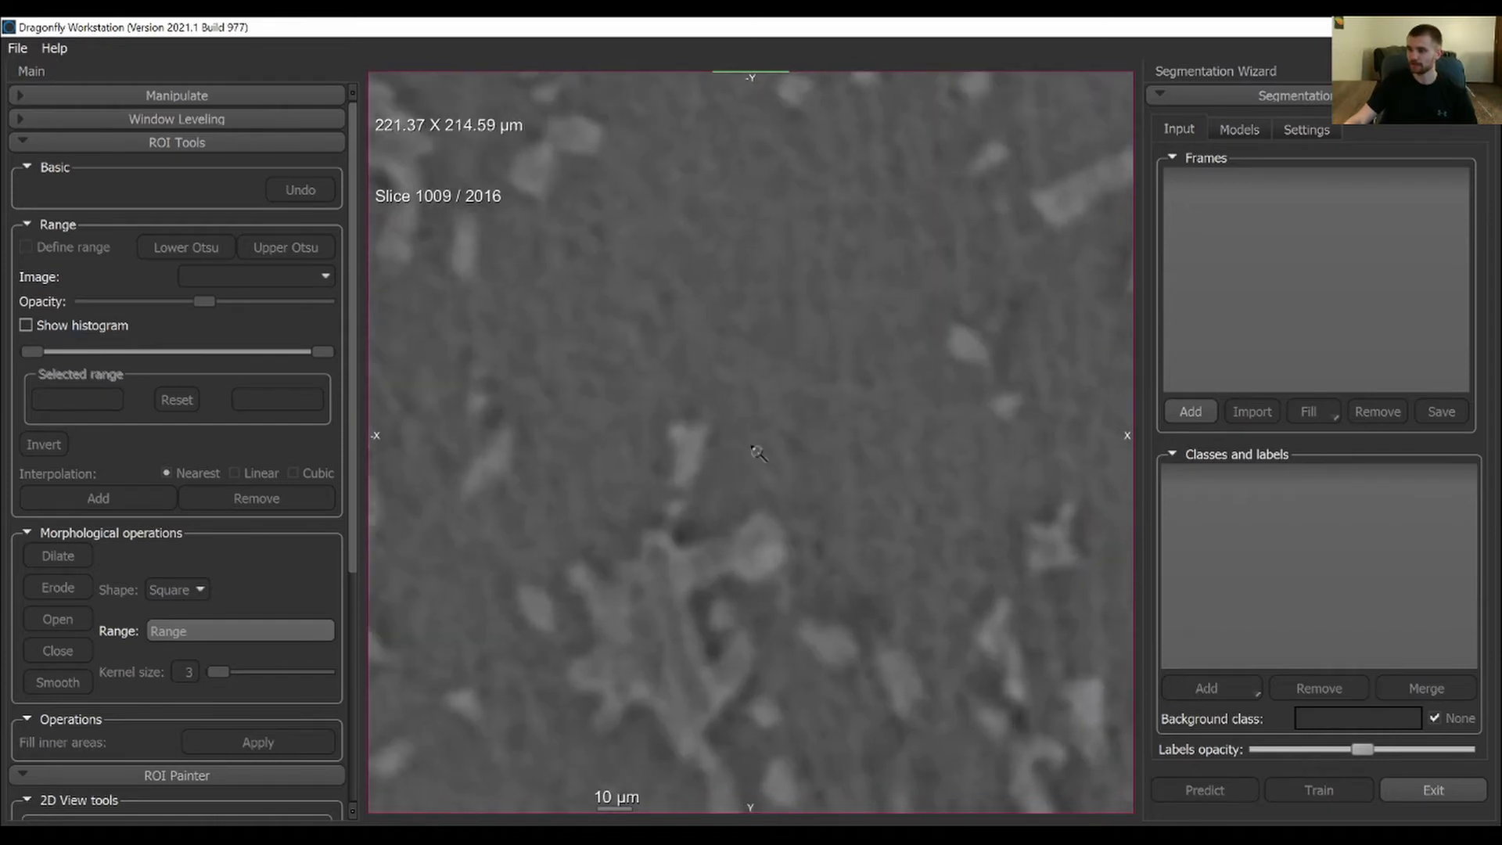
{"action": "scroll", "coordinate": [752, 438], "scroll_direction": "up", "scroll_amount": 1}
{"action": "middle_click_drag", "start_coordinate": [752, 415], "coordinate": [707, 408]}
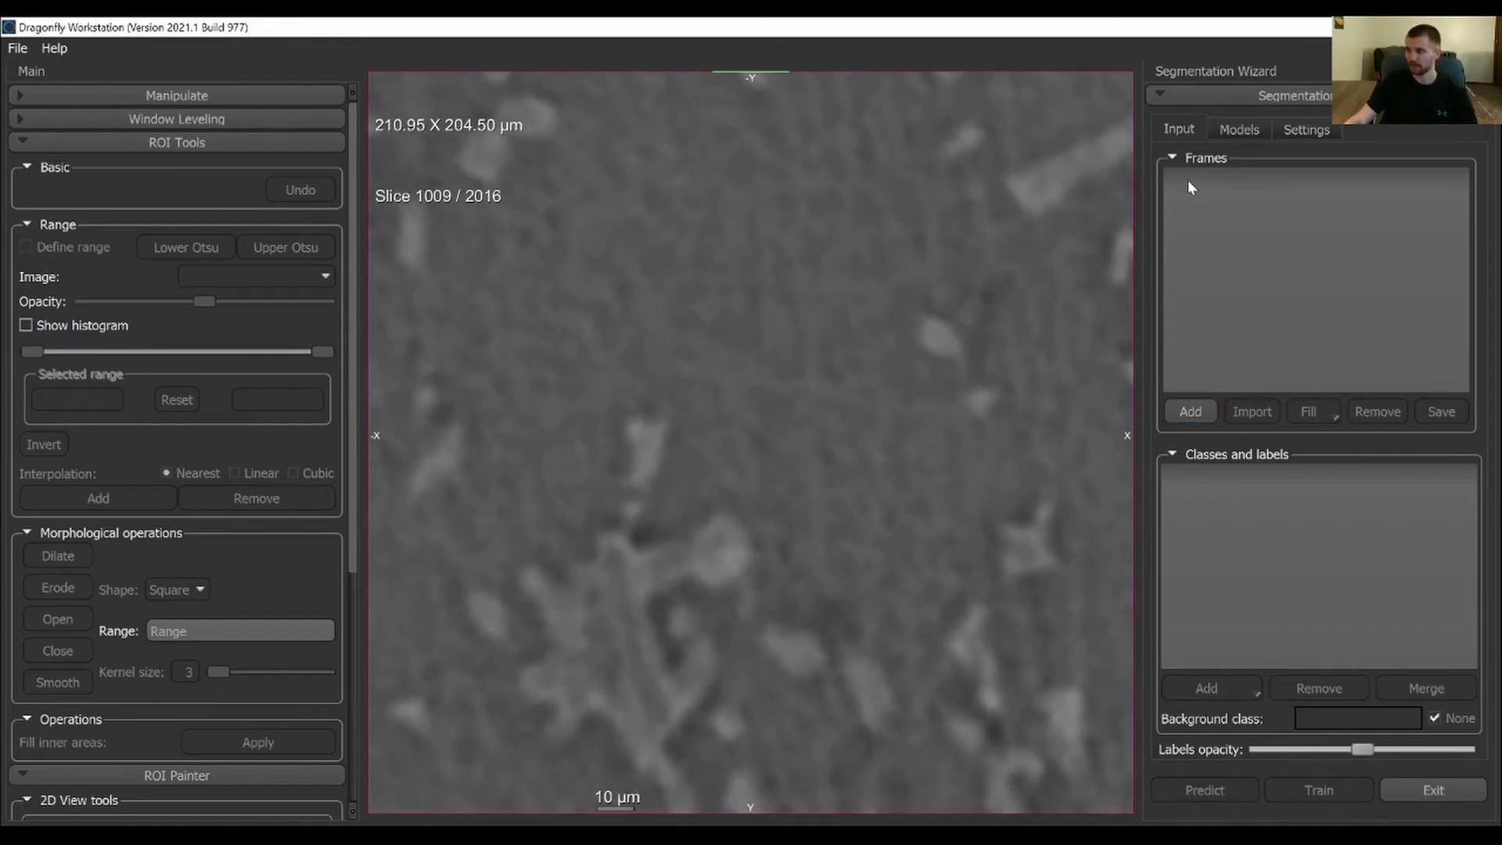
{"action": "left_click", "coordinate": [1191, 412]}
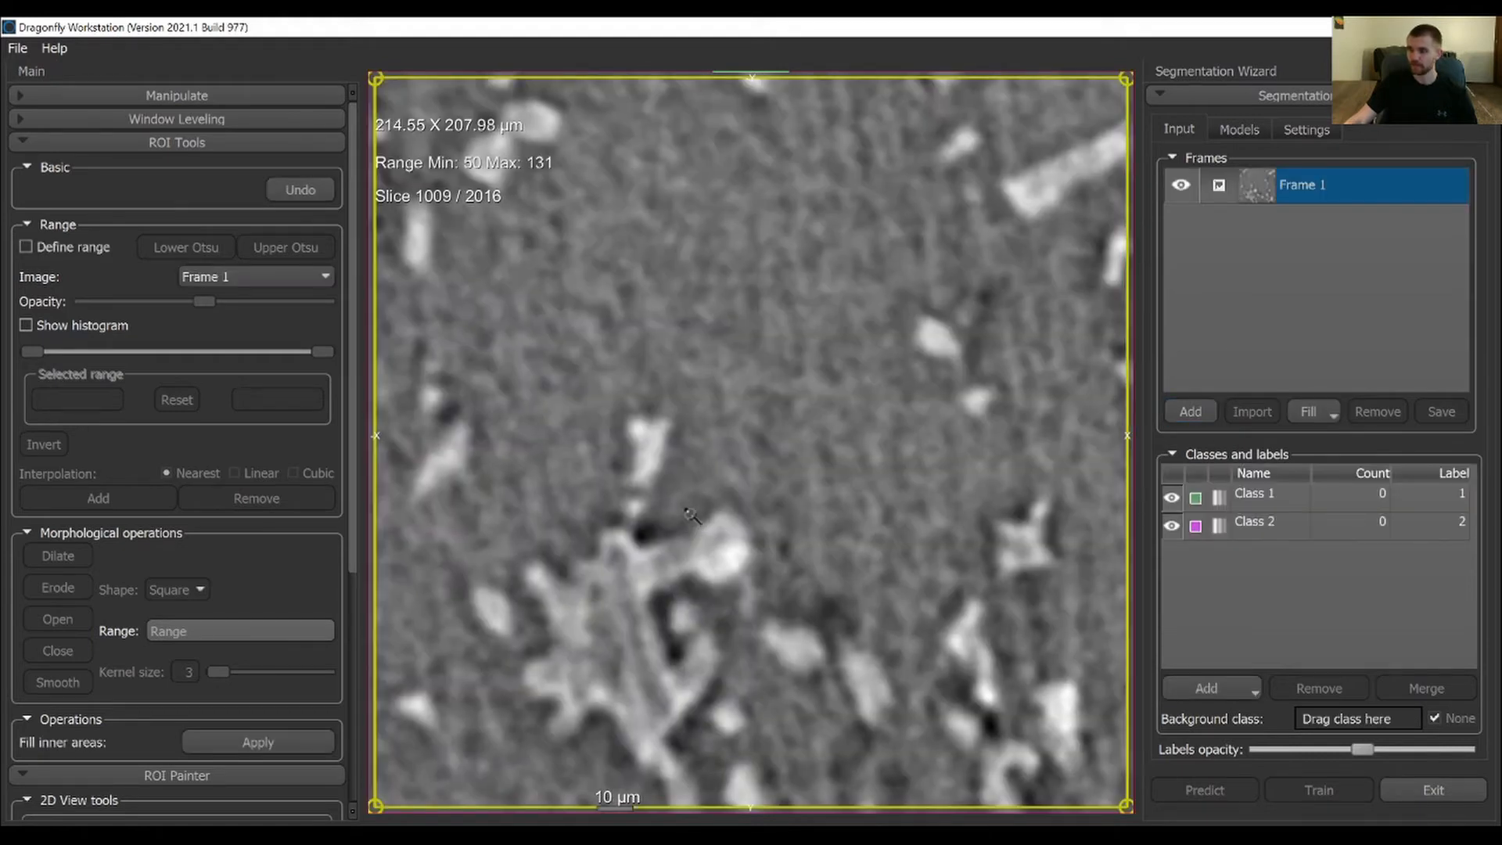
Rename Class 1 as Fibers
{"action": "scroll", "coordinate": [978, 641], "scroll_direction": "down", "scroll_amount": 6}
{"action": "middle_click_drag", "start_coordinate": [903, 556], "coordinate": [893, 290]}
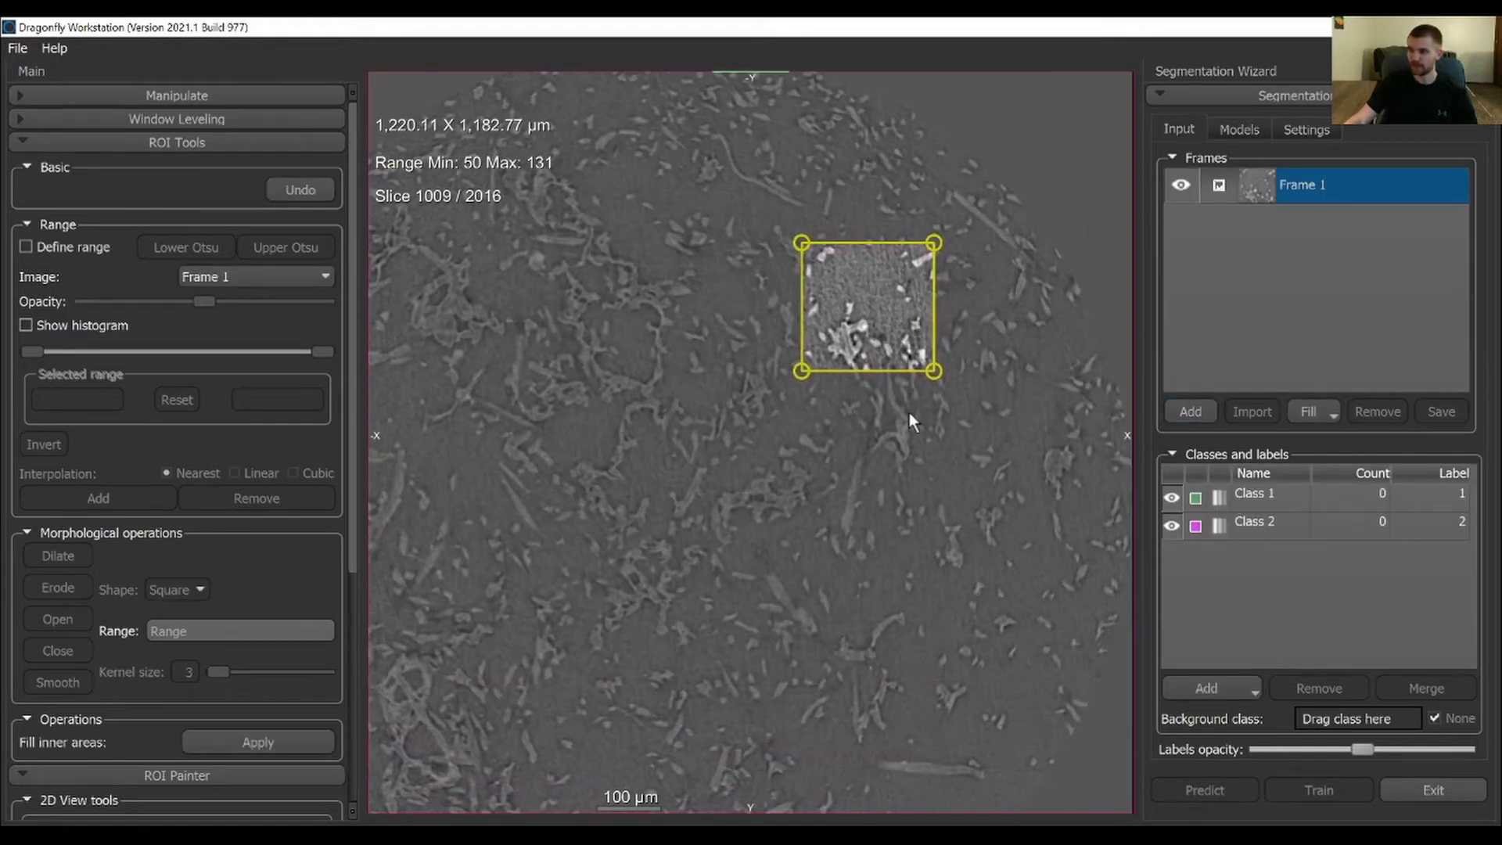
{"action": "scroll", "coordinate": [910, 412], "scroll_direction": "down", "scroll_amount": 2}
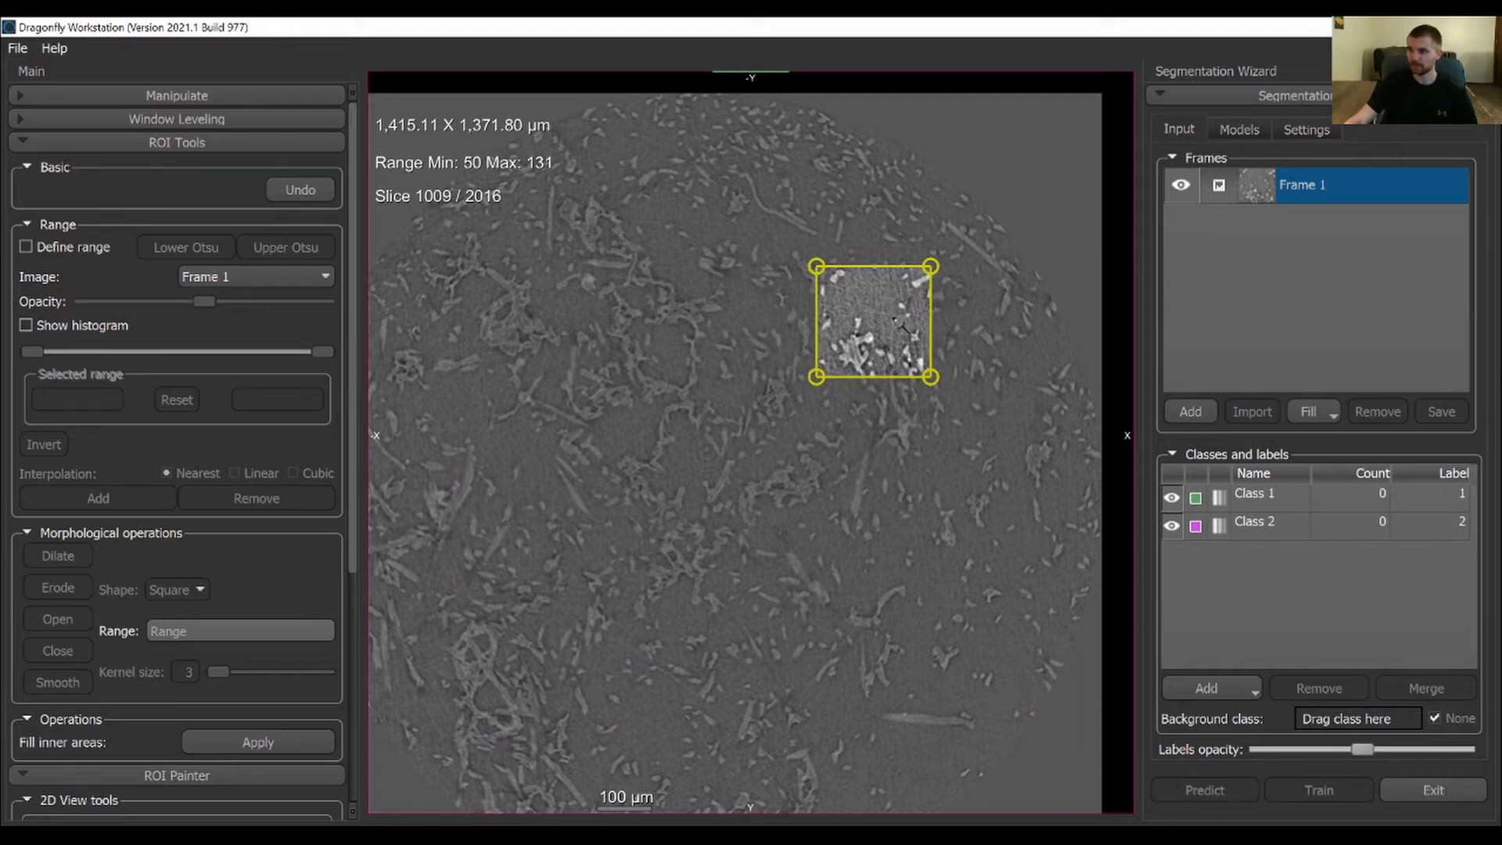
{"action": "scroll", "coordinate": [961, 319], "scroll_direction": "up", "scroll_amount": 8}
{"action": "middle_click_drag", "start_coordinate": [957, 494], "coordinate": [900, 551]}
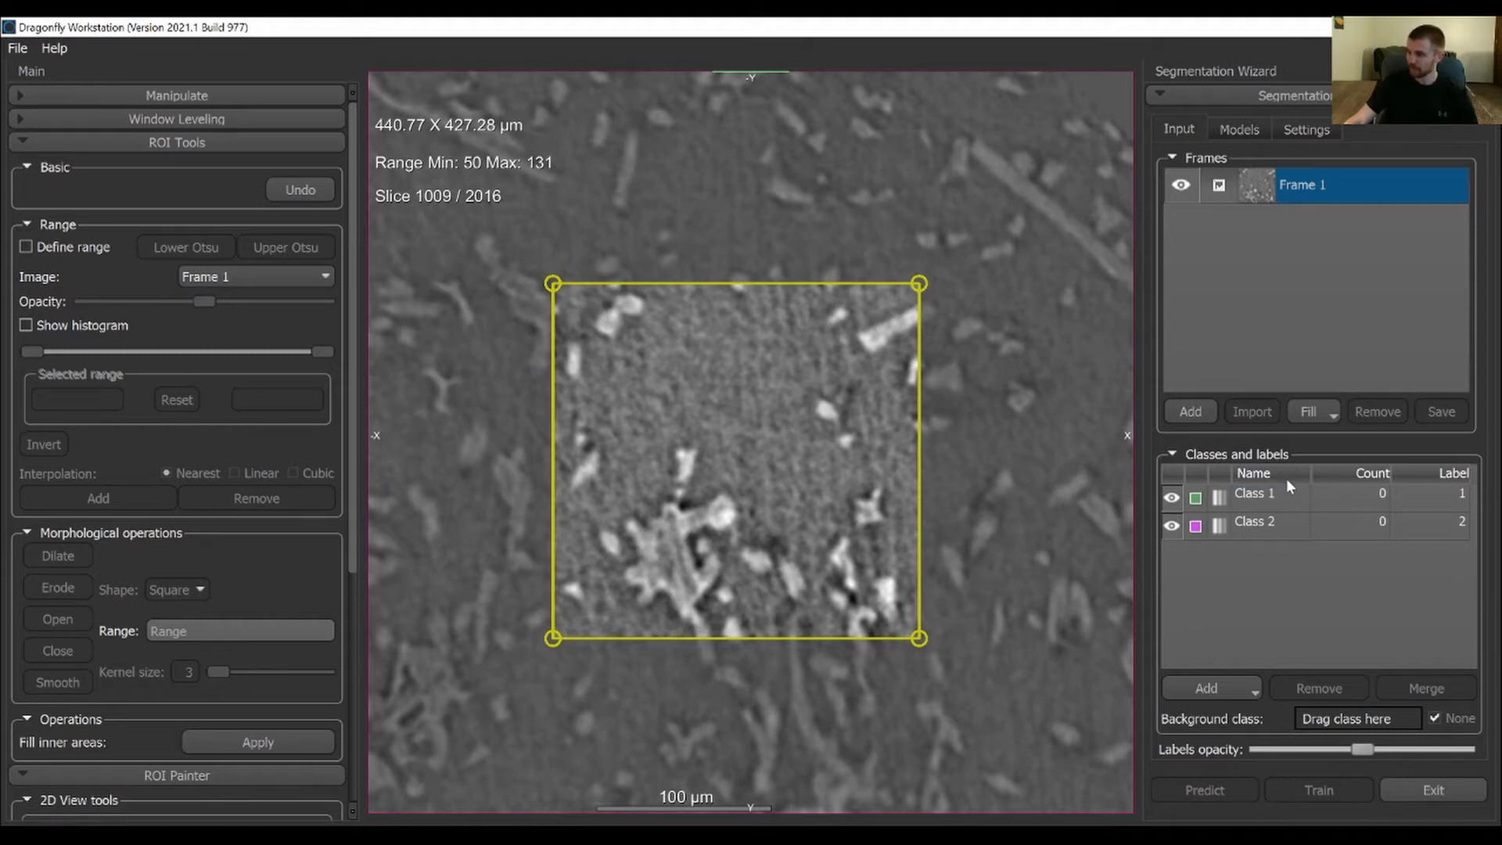
{"action": "double_click", "coordinate": [1272, 496]}
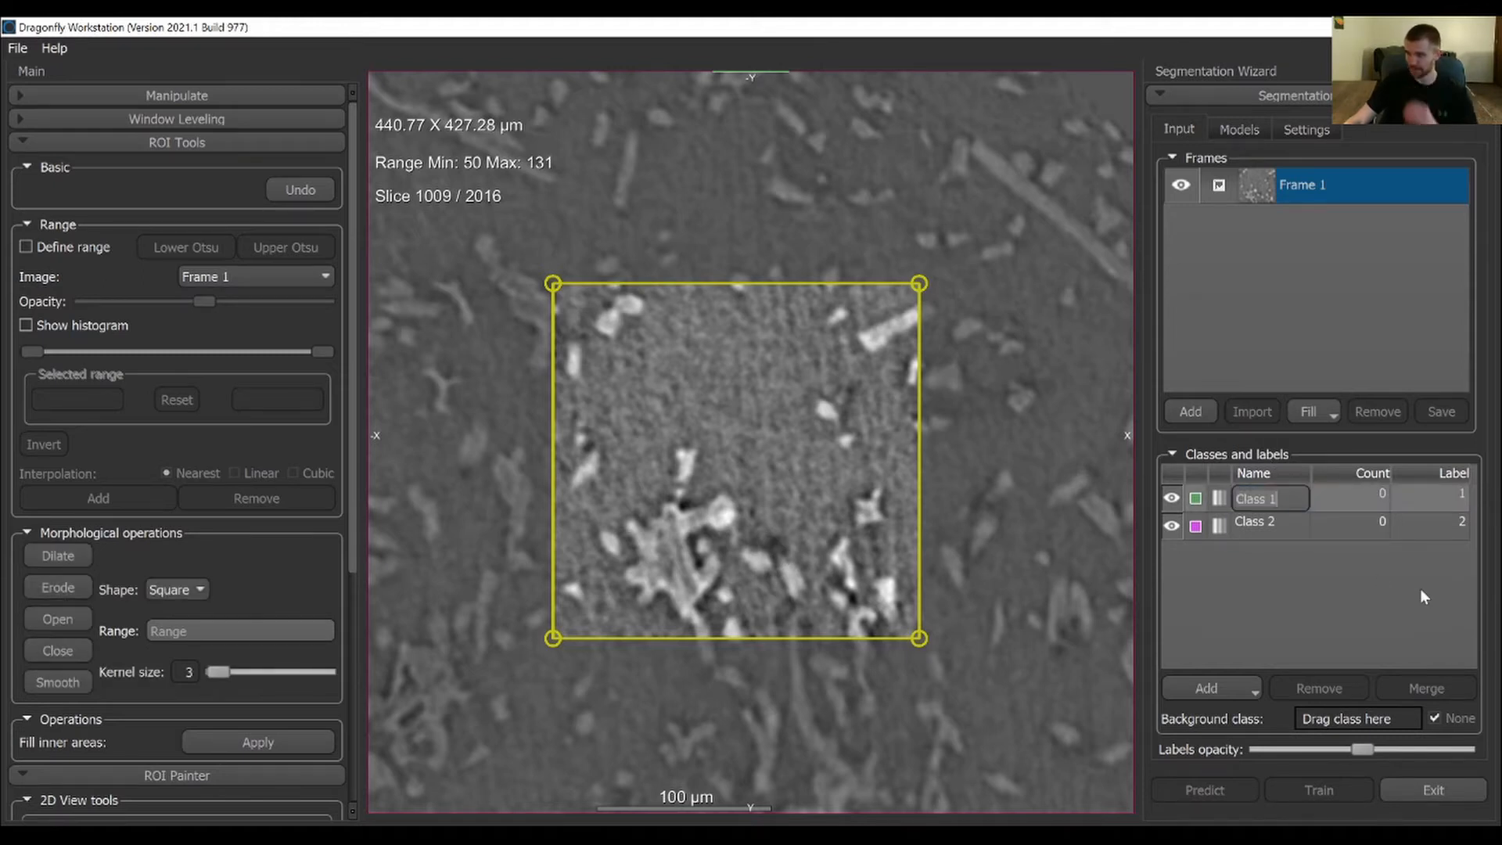
{"action": "key", "text": "BackSpace"}
{"action": "type", "text": "Fibers"}
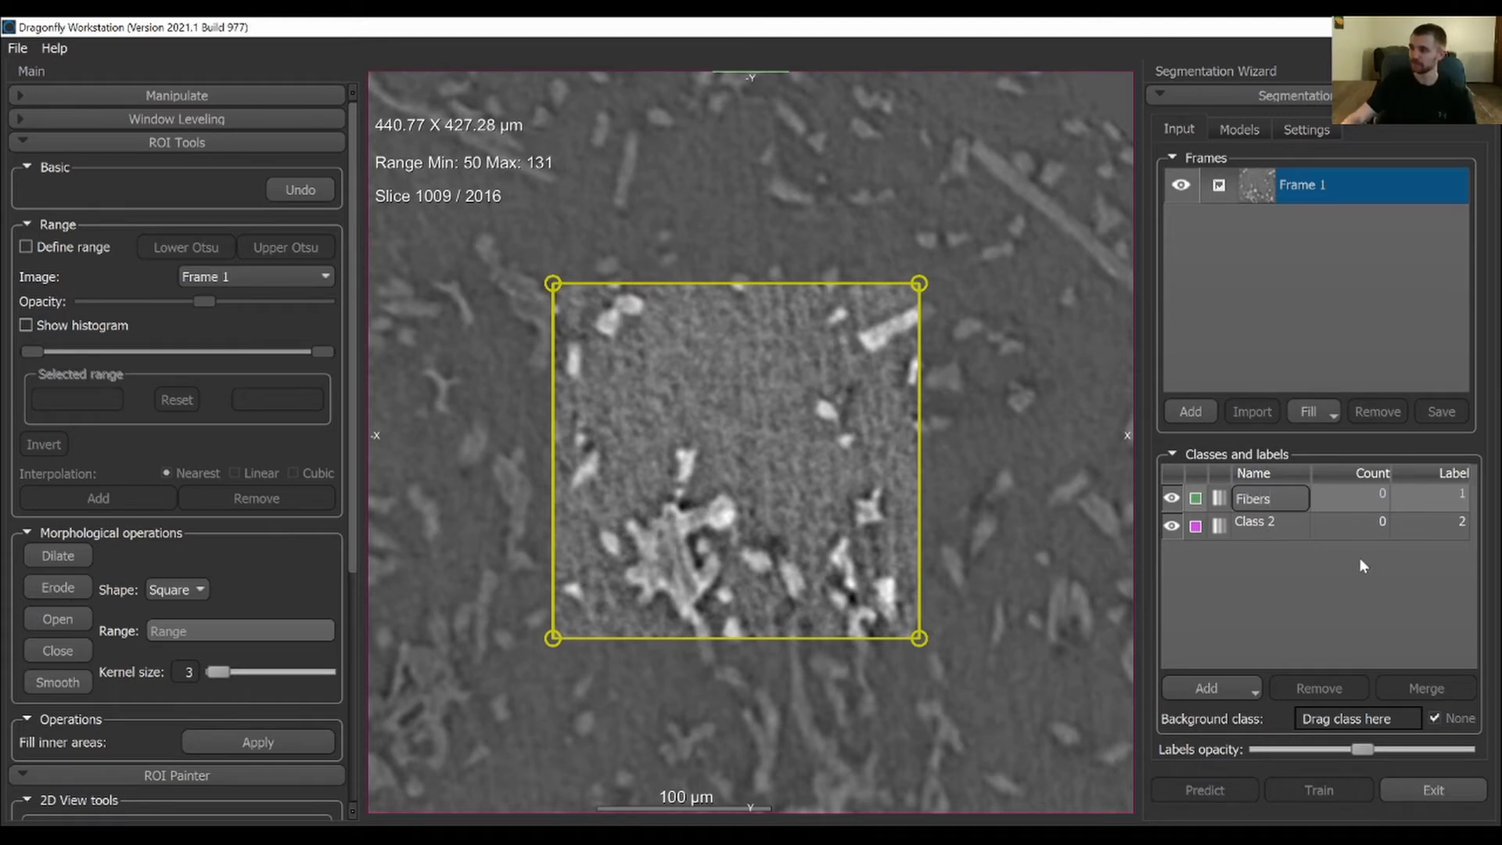
Rename Class 2 as Void
{"action": "double_click", "coordinate": [1276, 533]}
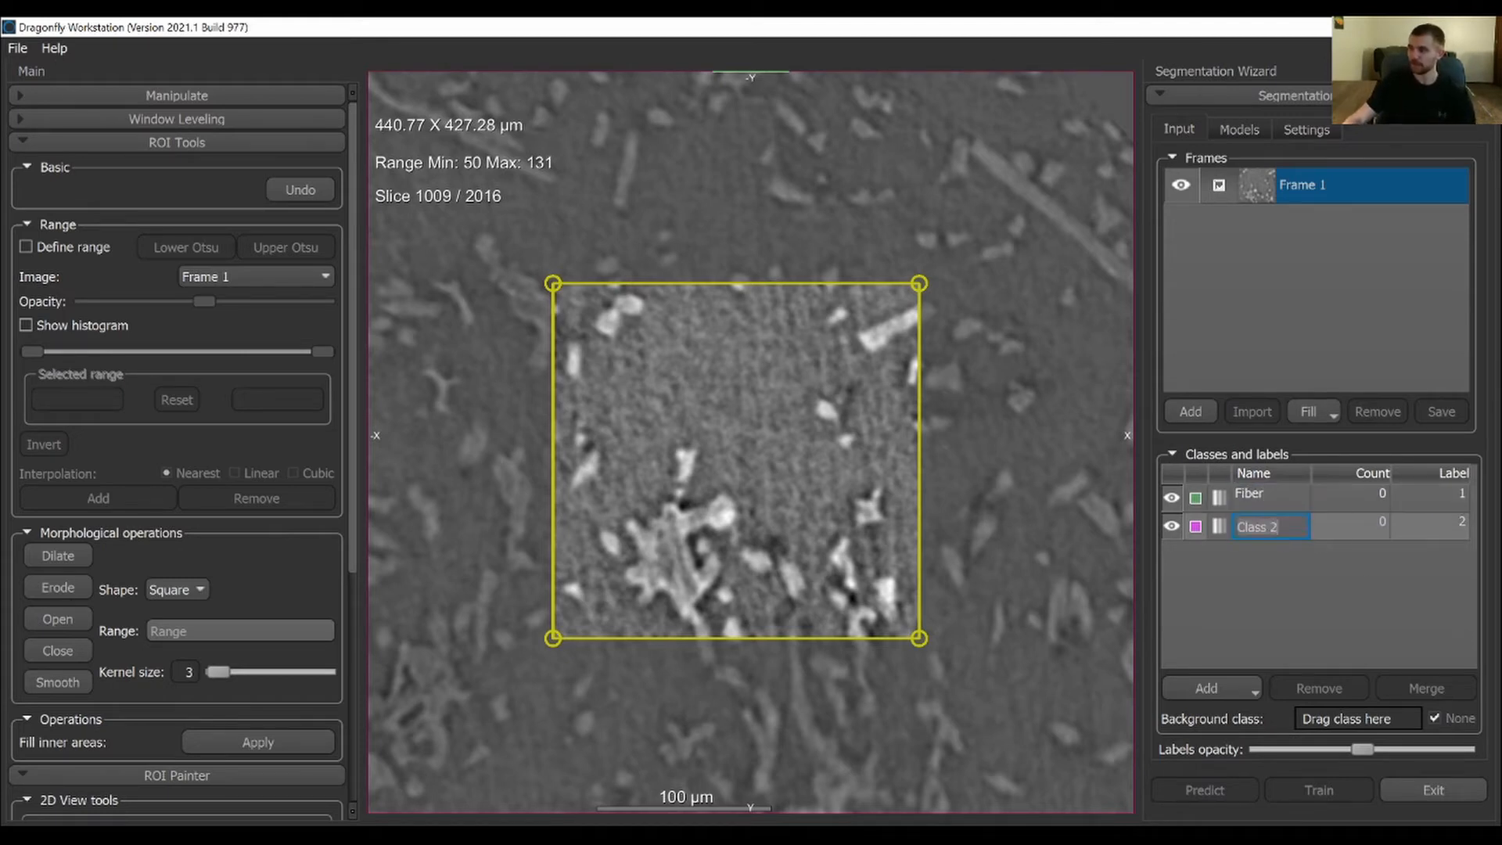
{"action": "type", "text": "Void"}
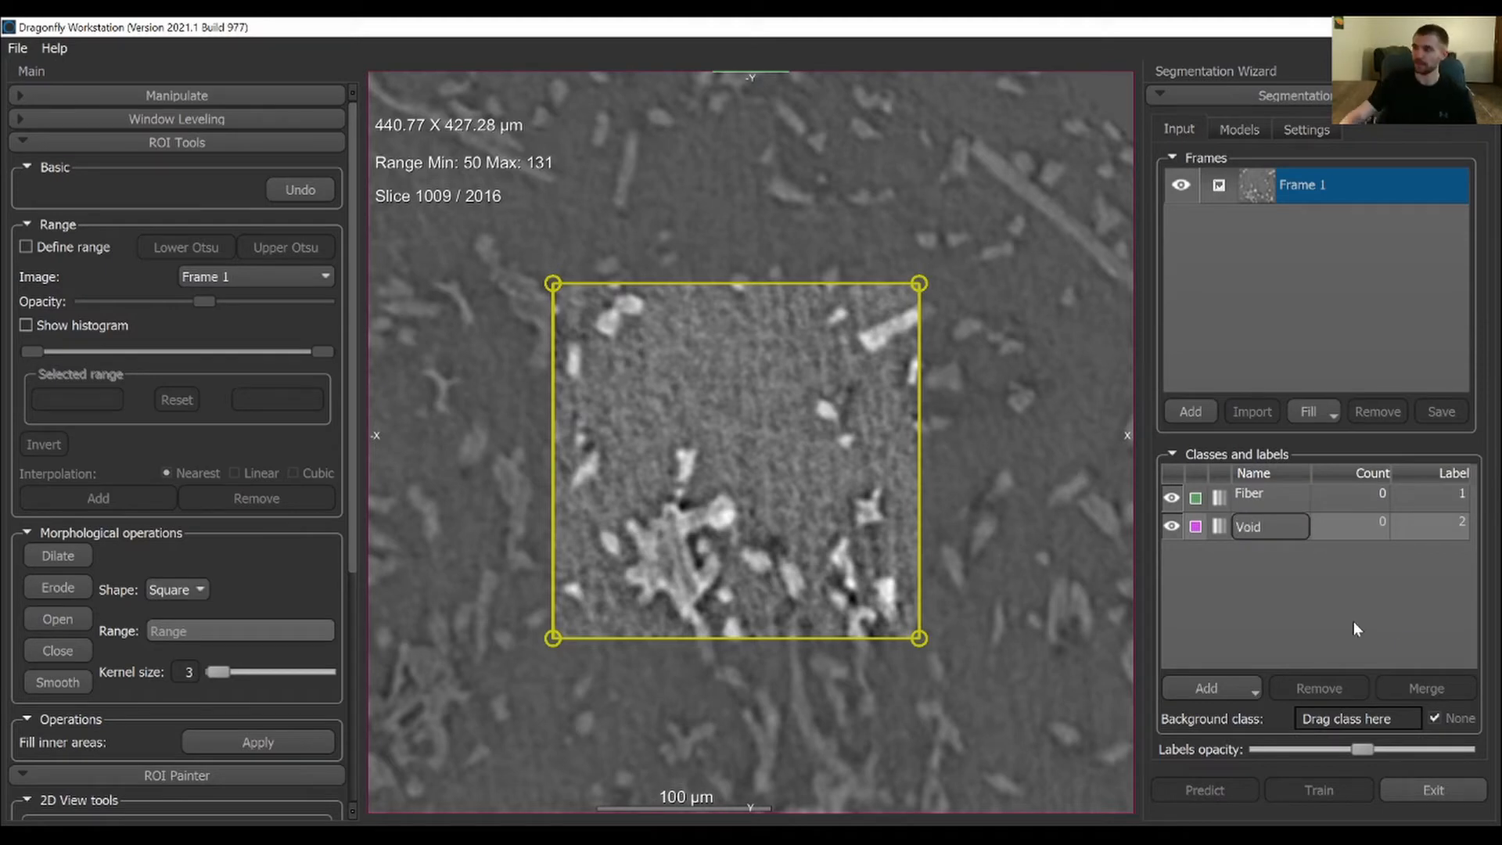
{"action": "key", "text": "Return"}
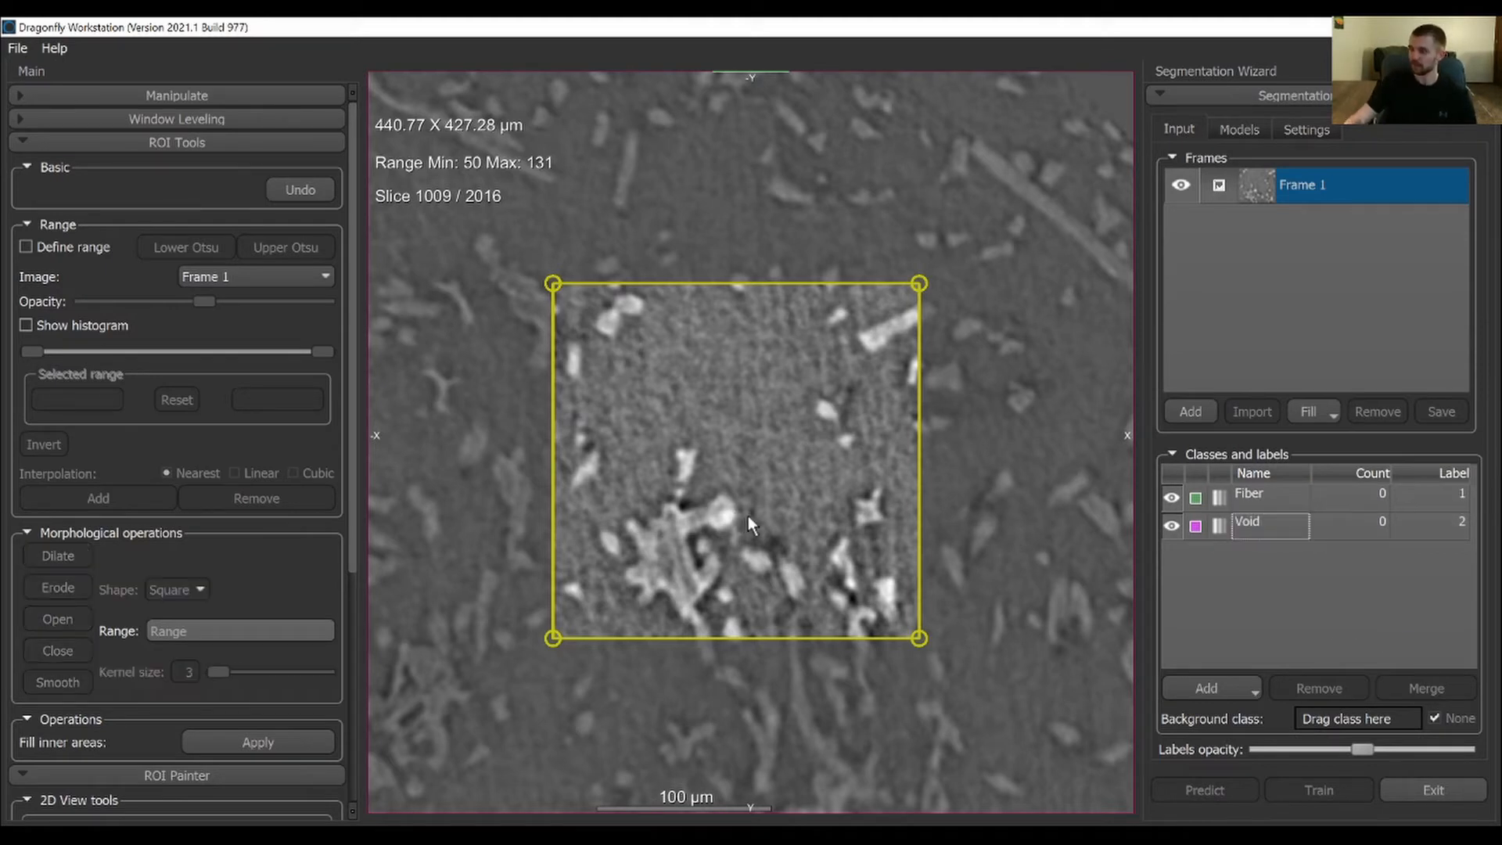
Add a third class named Resin, and remove that class from the list again
{"action": "scroll", "coordinate": [723, 443], "scroll_direction": "down", "scroll_amount": 3}
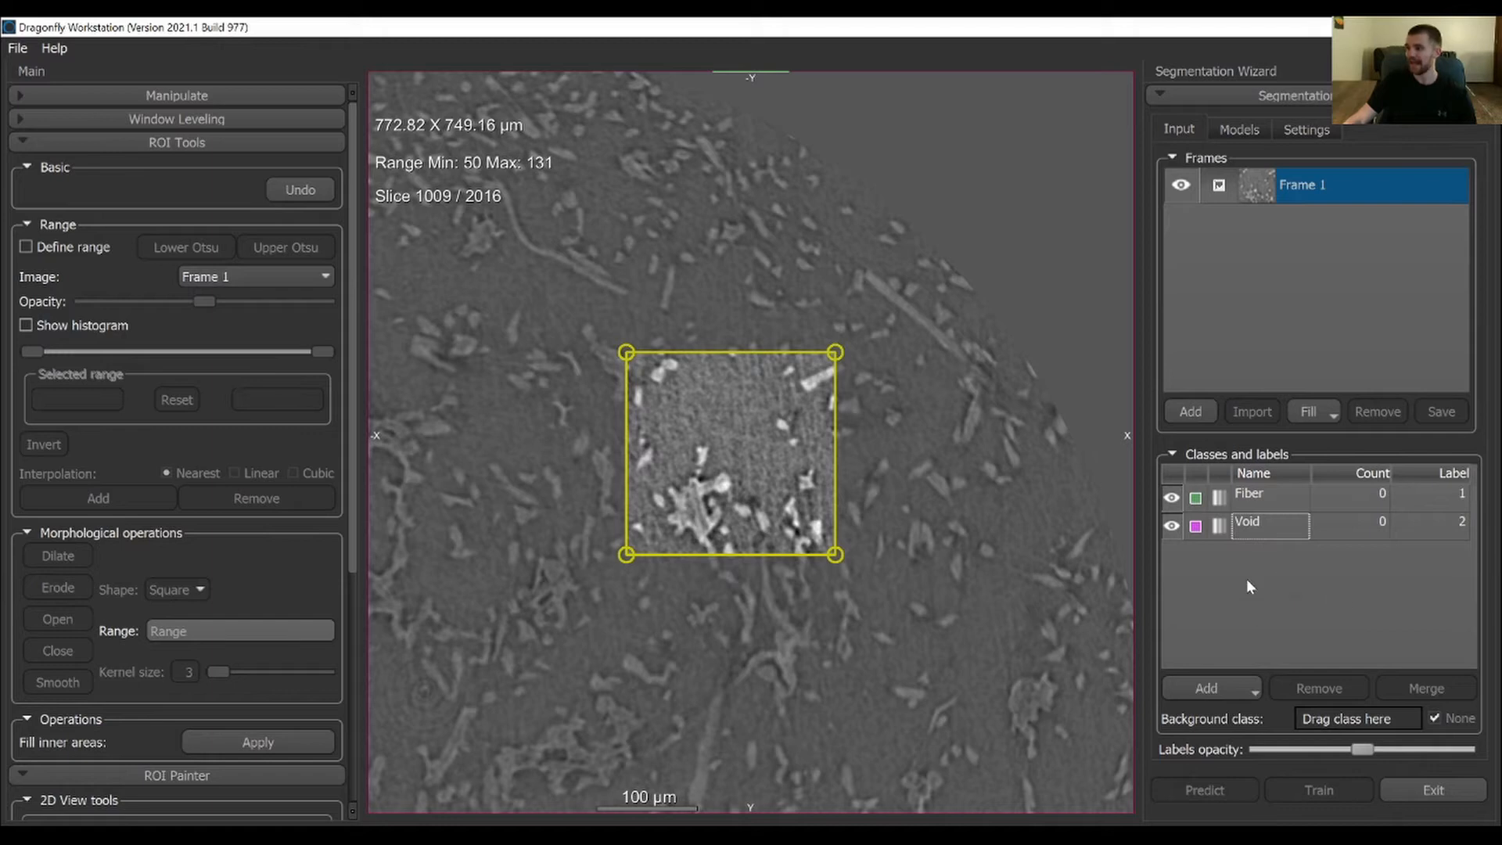
{"action": "left_click", "coordinate": [1228, 695]}
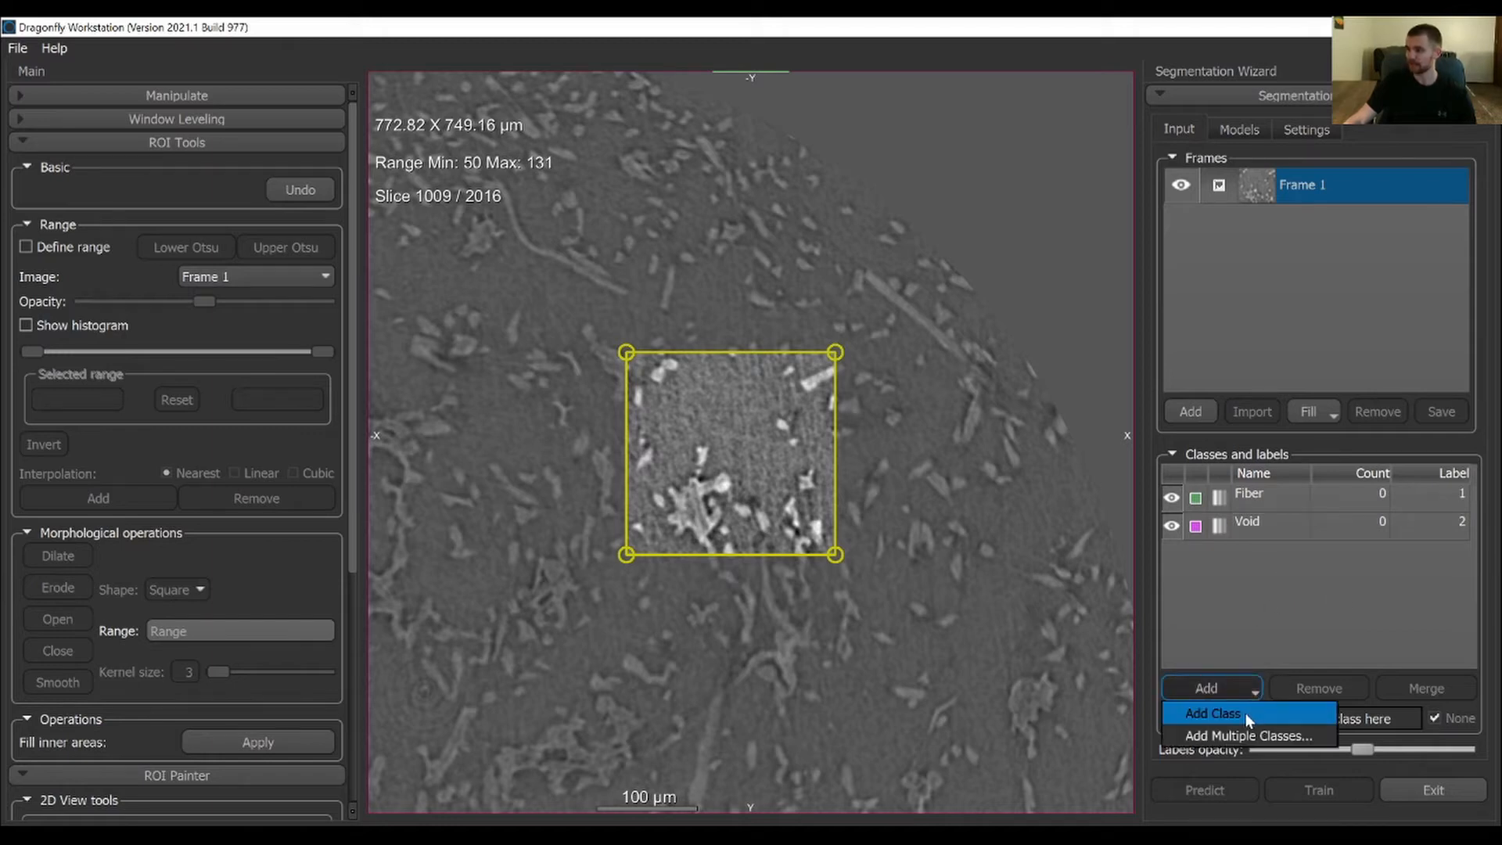
{"action": "left_click", "coordinate": [1245, 712]}
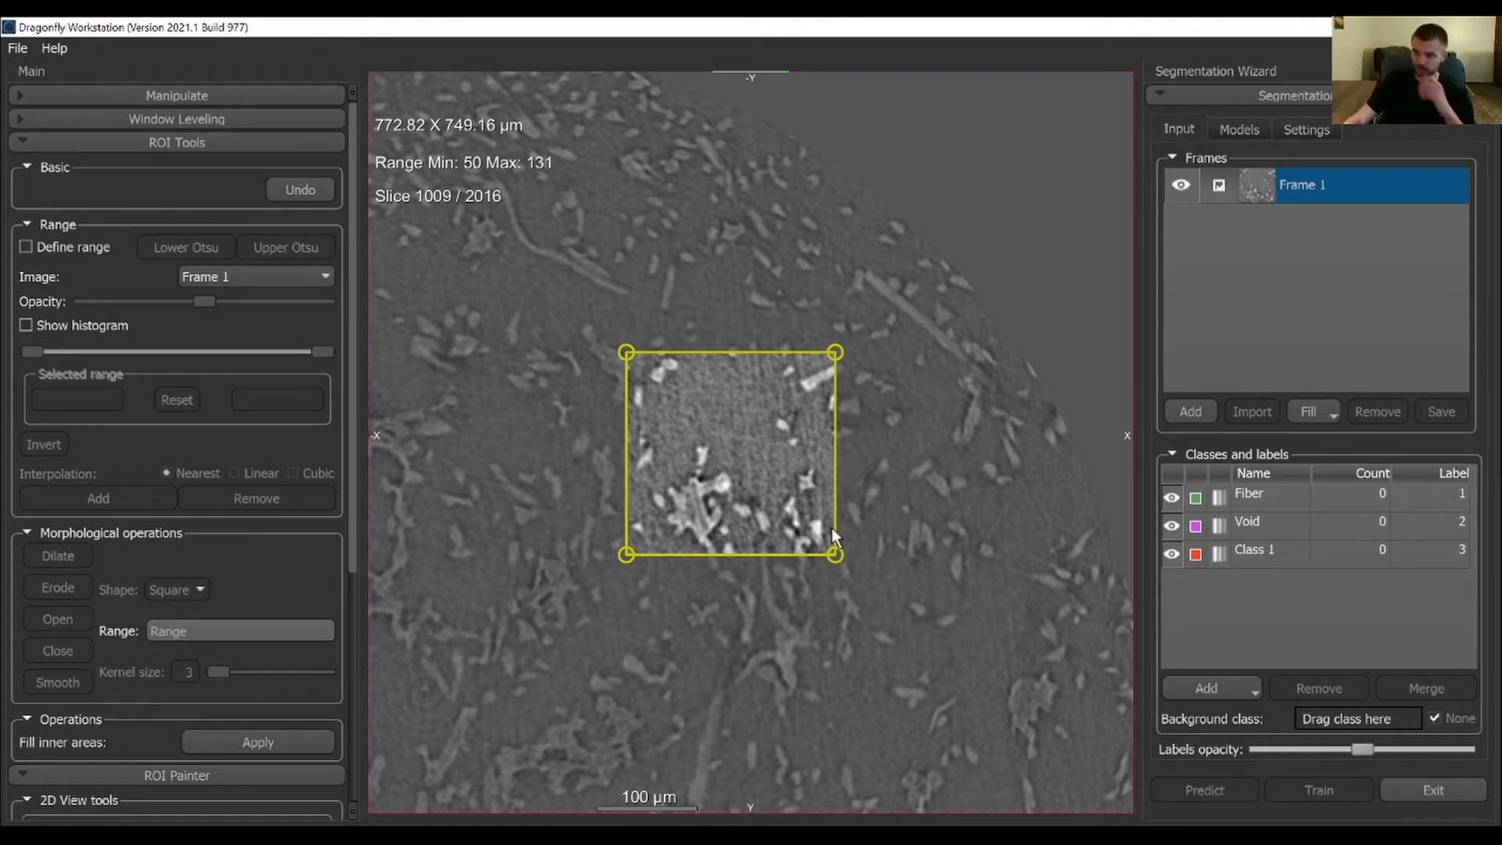
{"action": "left_click", "coordinate": [1268, 523]}
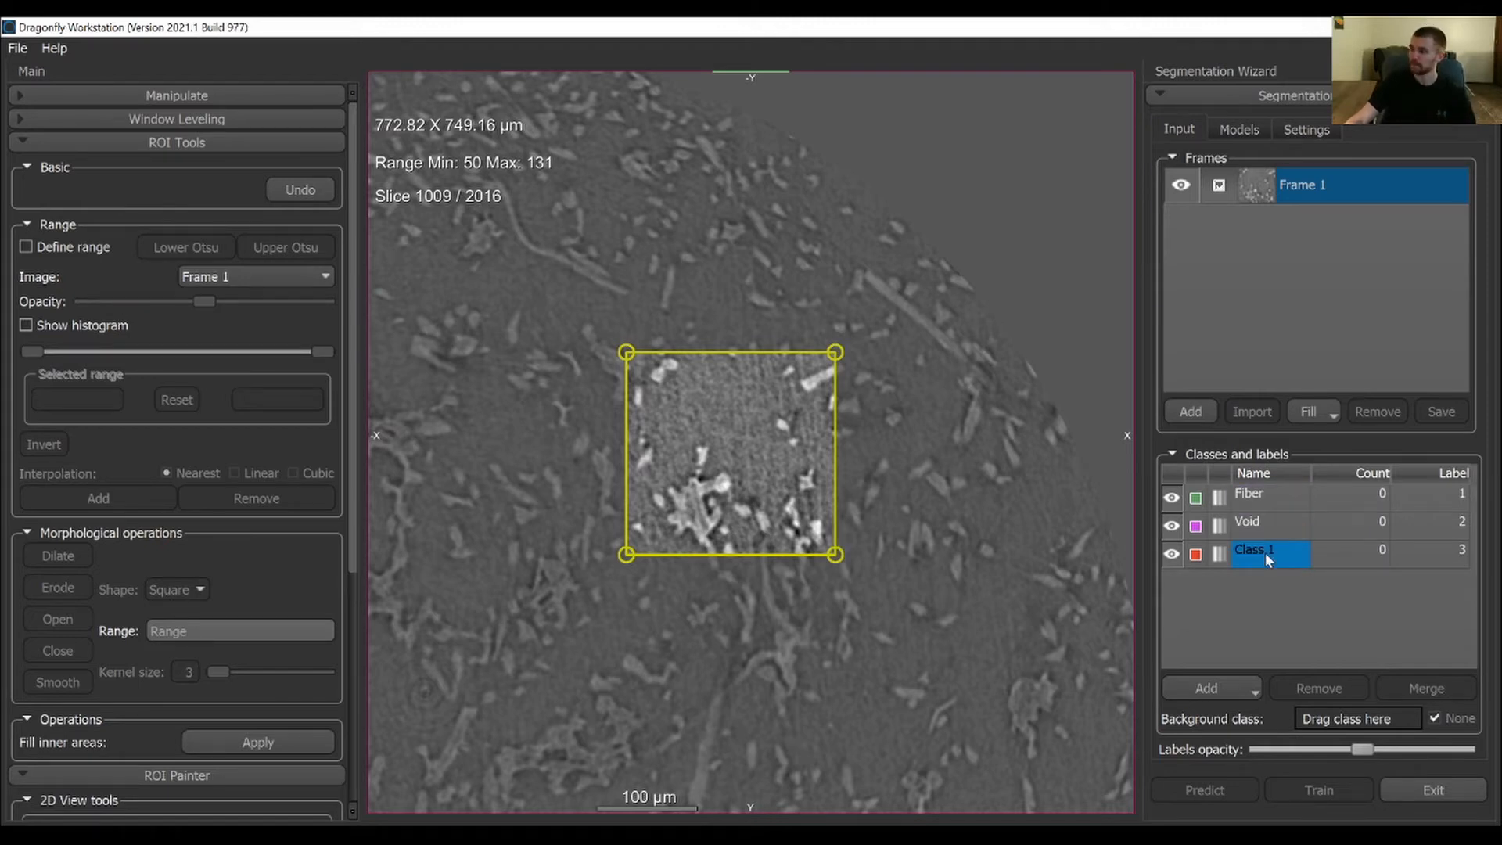
{"action": "double_click", "coordinate": [1261, 546]}
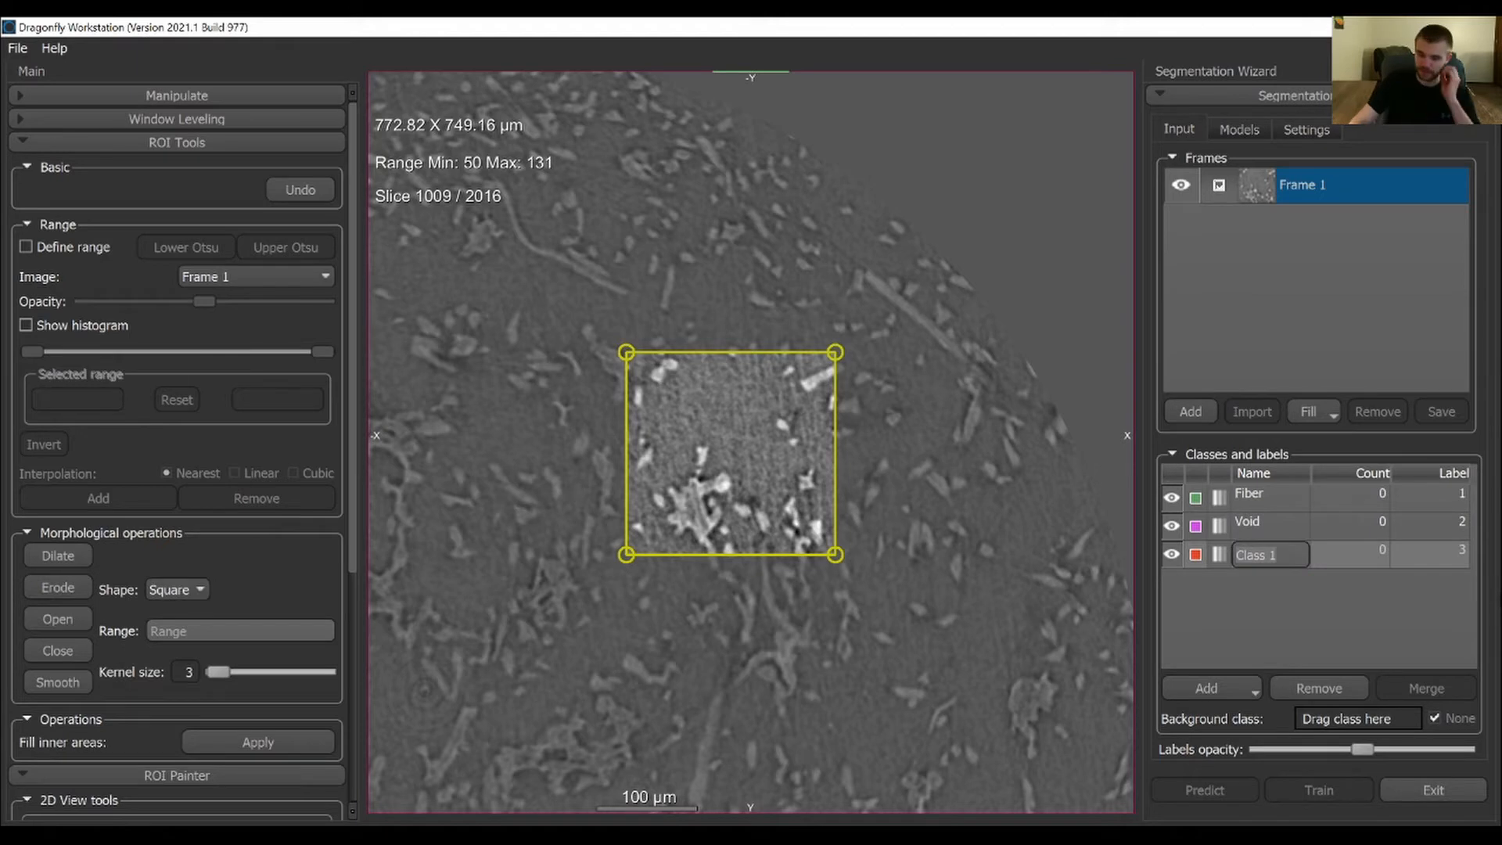
{"action": "key", "text": "BackSpace"}
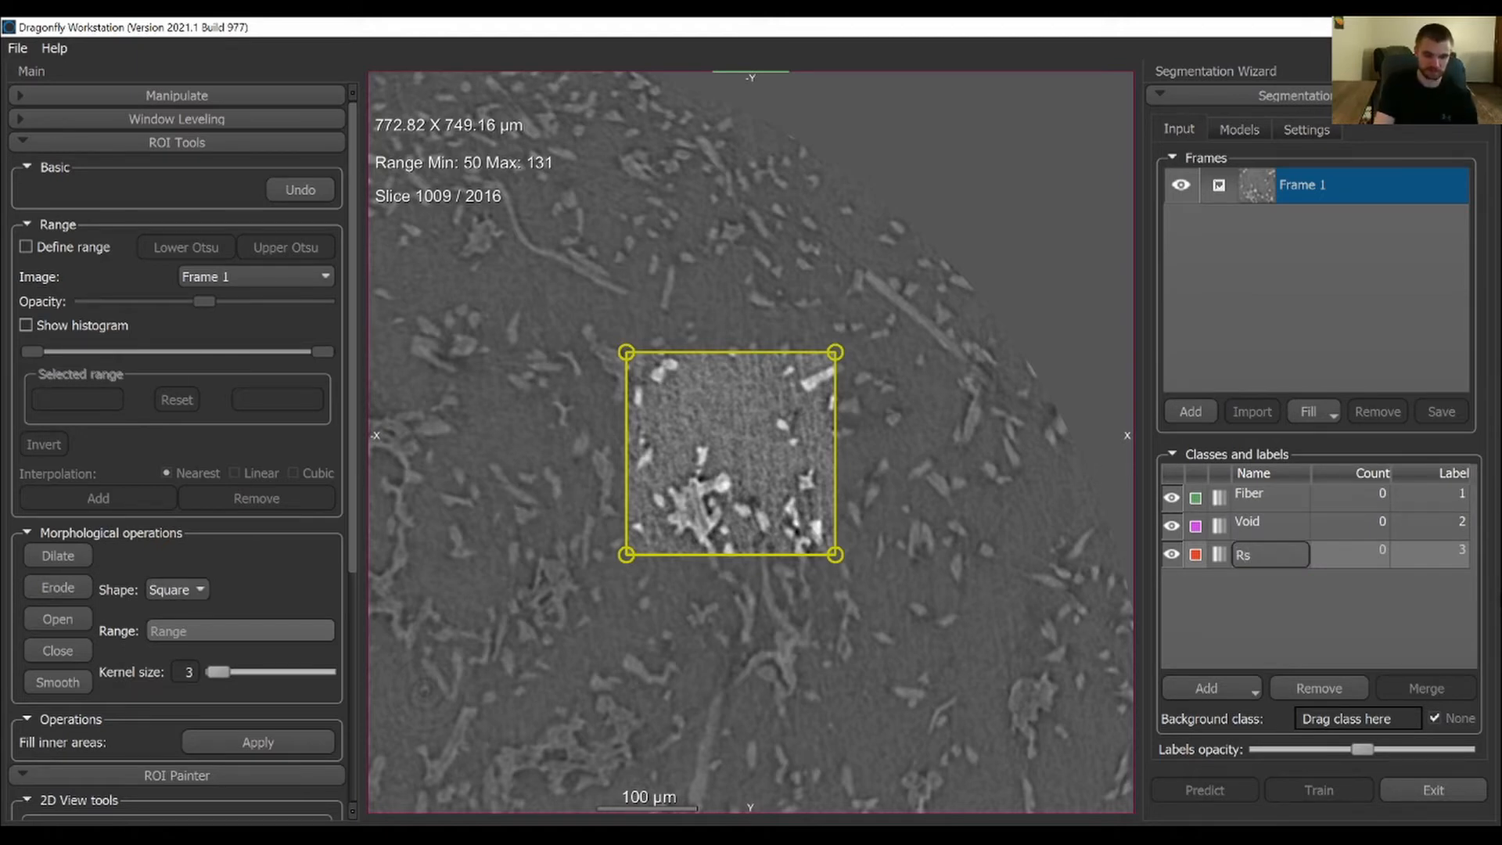
{"action": "type", "text": "Resin"}
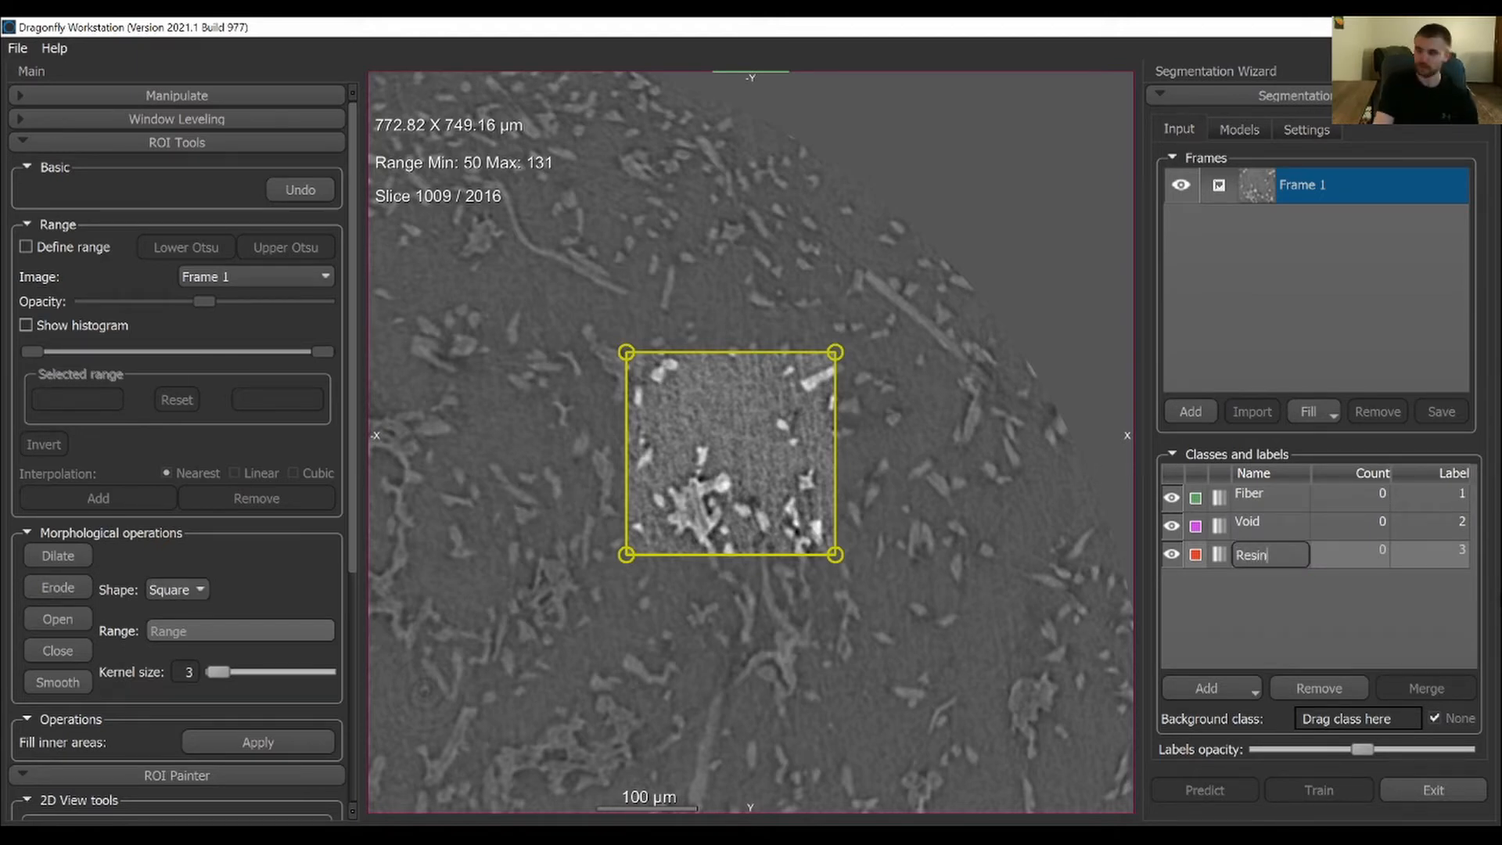
{"action": "key", "text": "Return"}
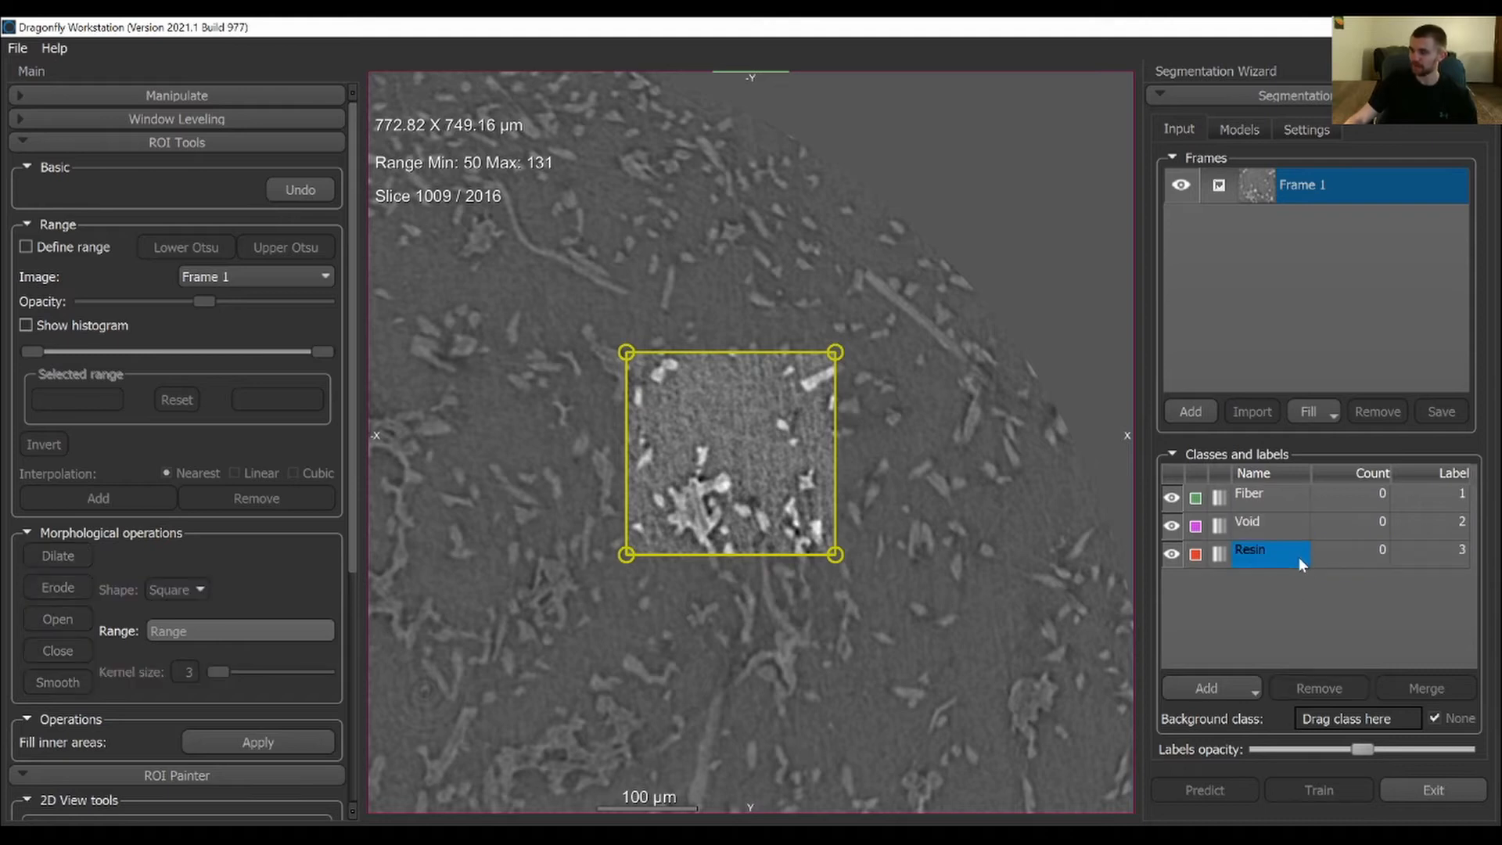
{"action": "left_click", "coordinate": [1275, 556]}
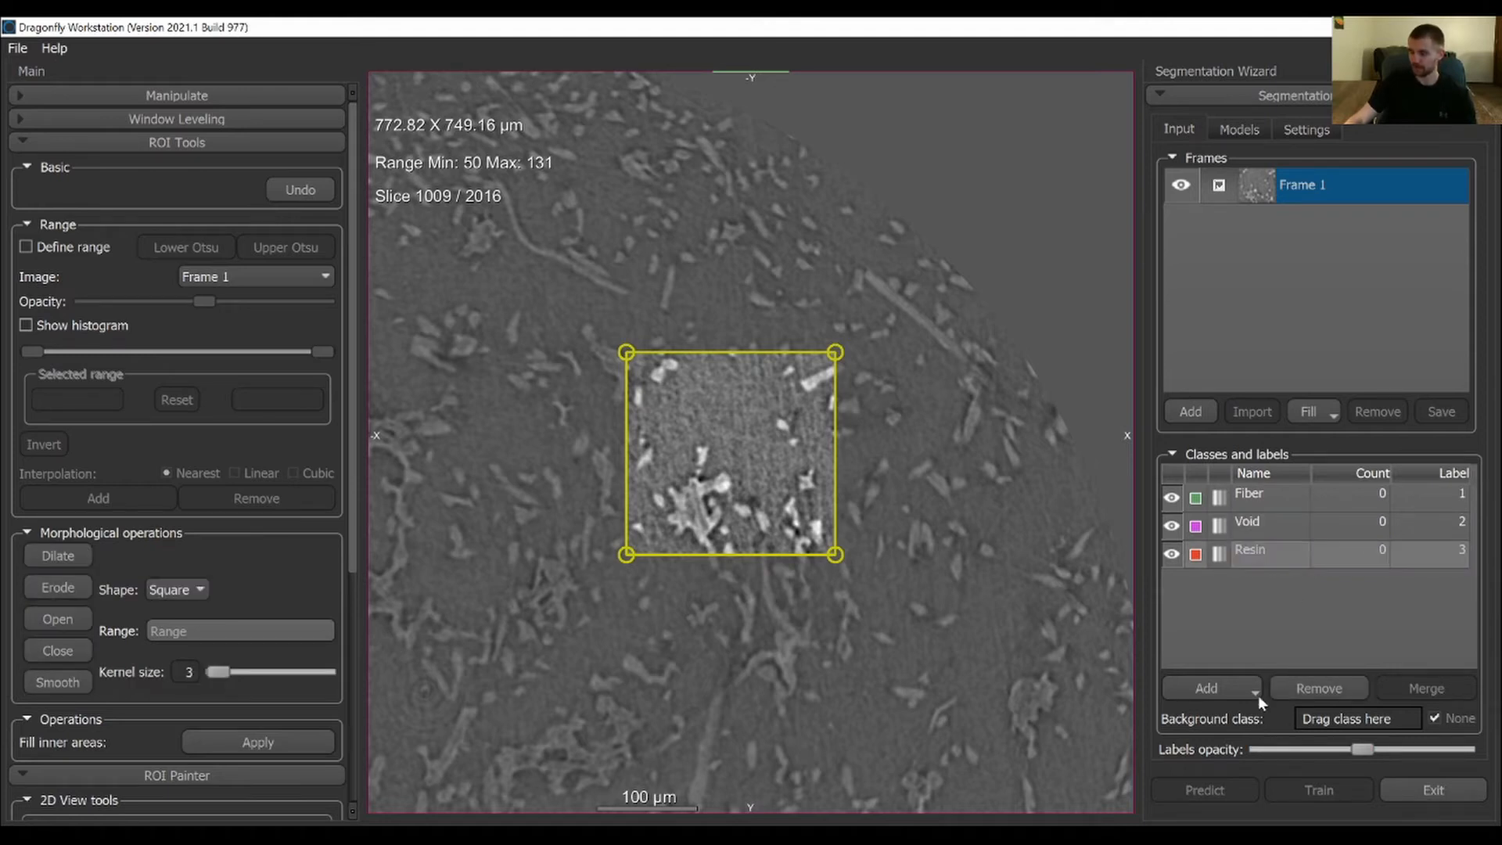
{"action": "left_click", "coordinate": [1327, 687]}
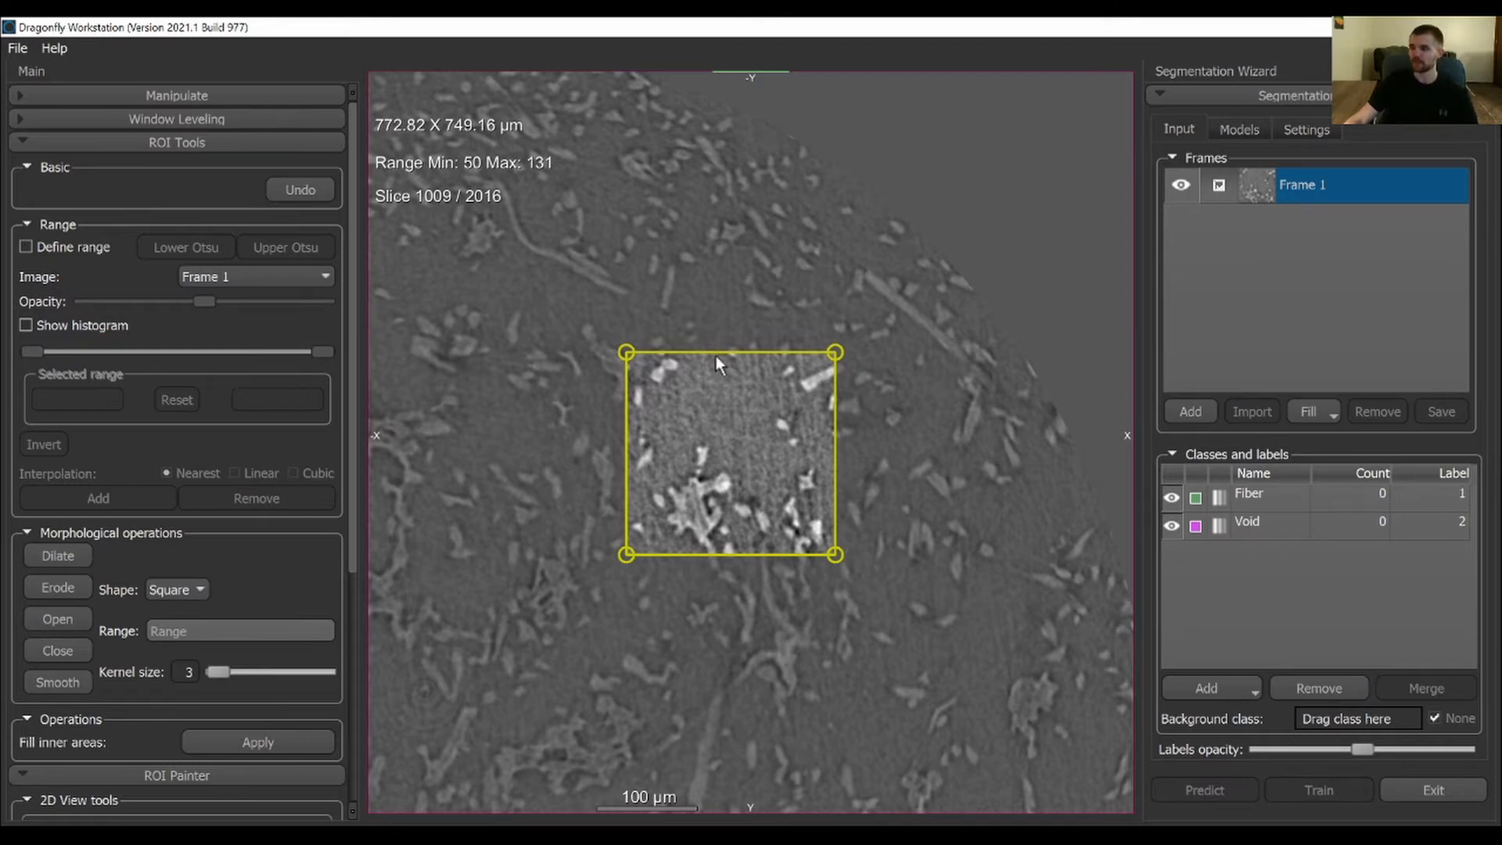
Define an intensity range on Frame 1 using the Lower Otsu threshold
{"action": "right_click_drag", "start_coordinate": [716, 359], "coordinate": [795, 665]}
{"action": "middle_click_drag", "start_coordinate": [795, 669], "coordinate": [759, 473]}
{"action": "right_click_drag", "start_coordinate": [768, 373], "coordinate": [702, 427]}
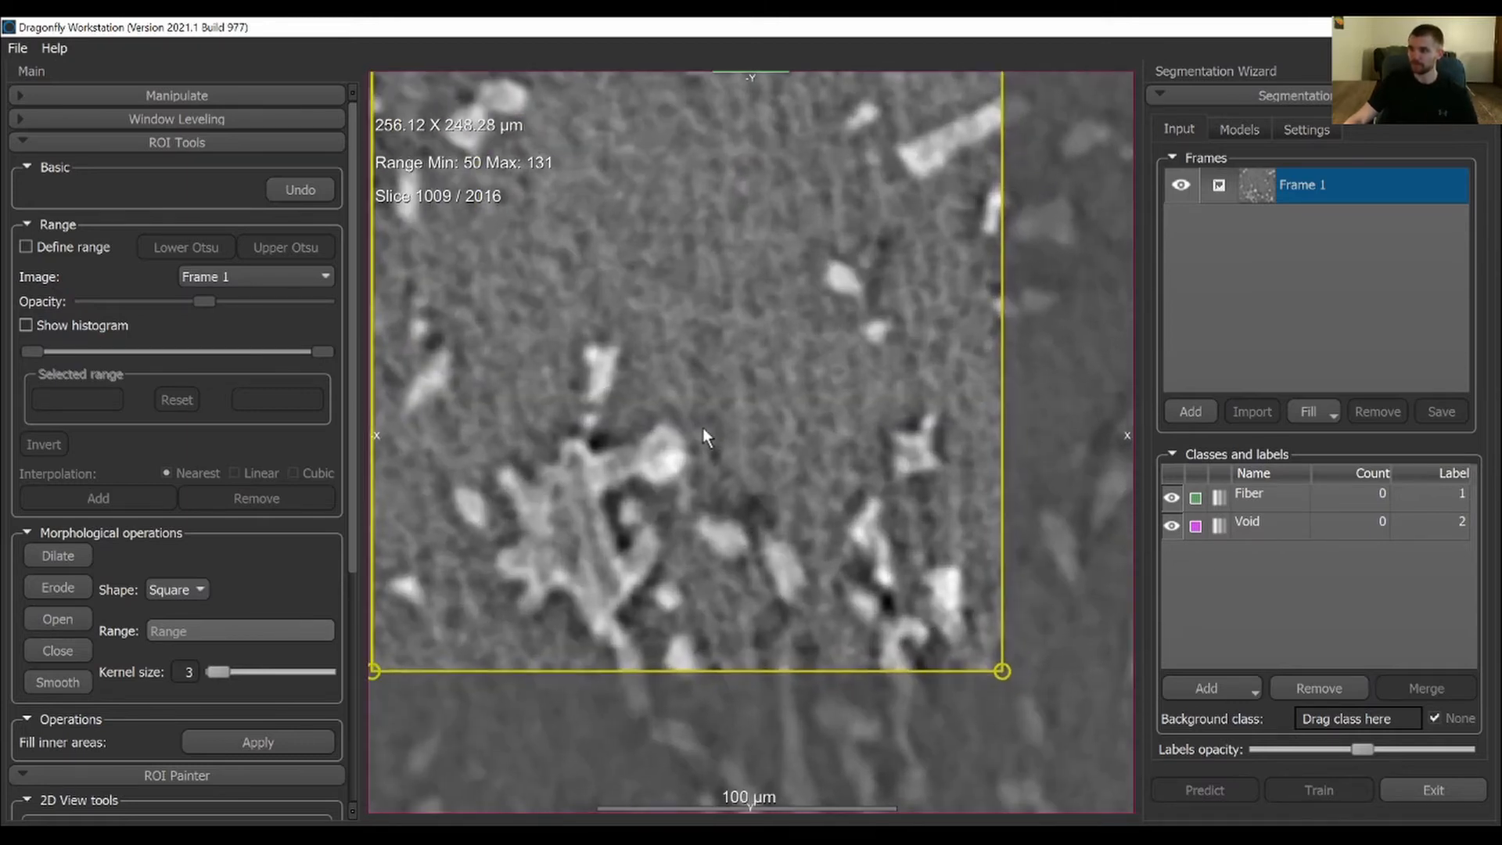
{"action": "middle_click_drag", "start_coordinate": [702, 427], "coordinate": [753, 507]}
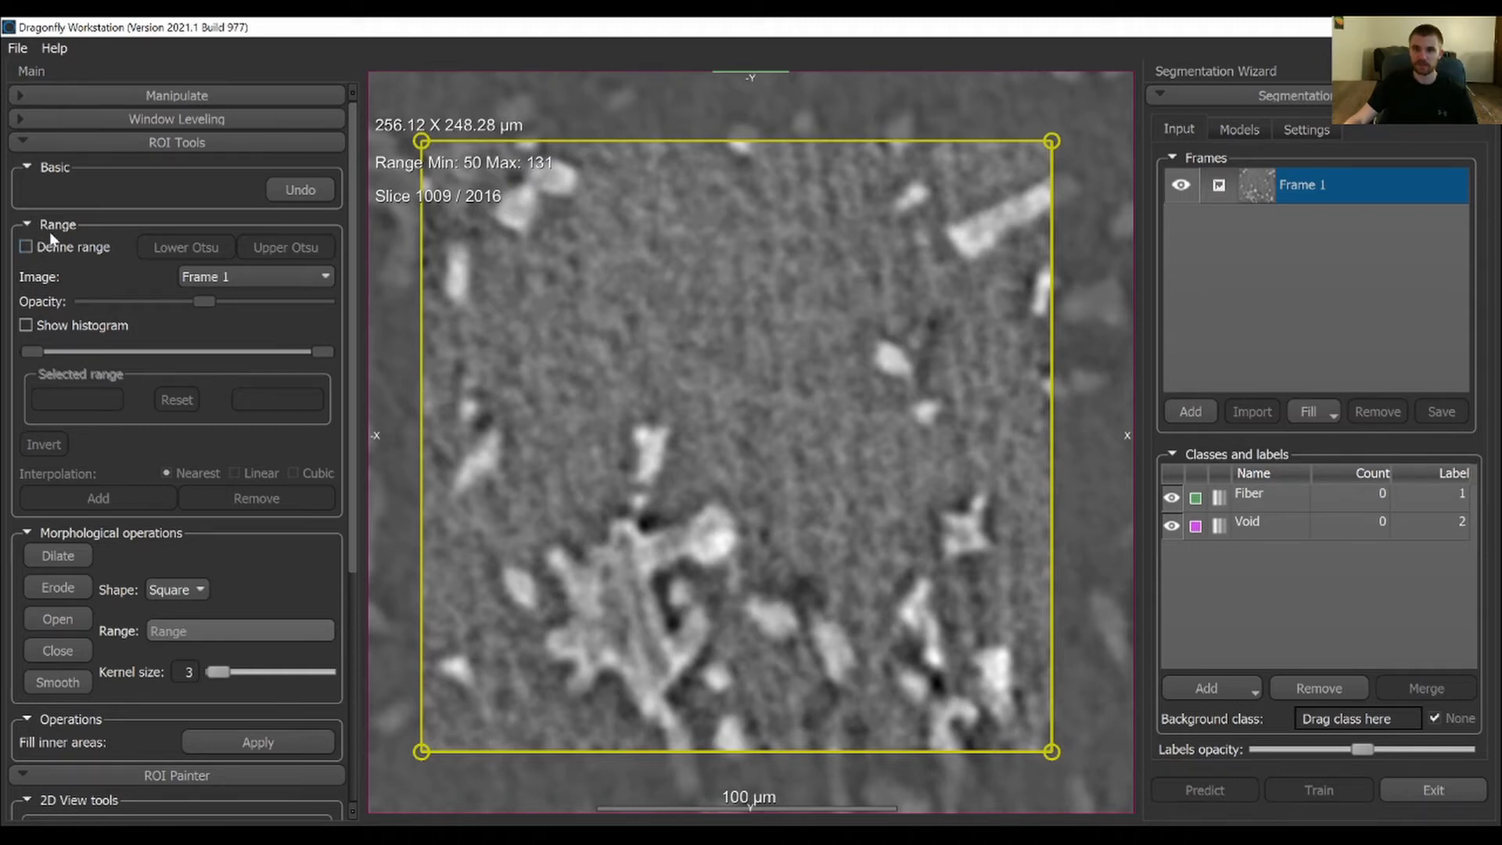
{"action": "left_click", "coordinate": [25, 247]}
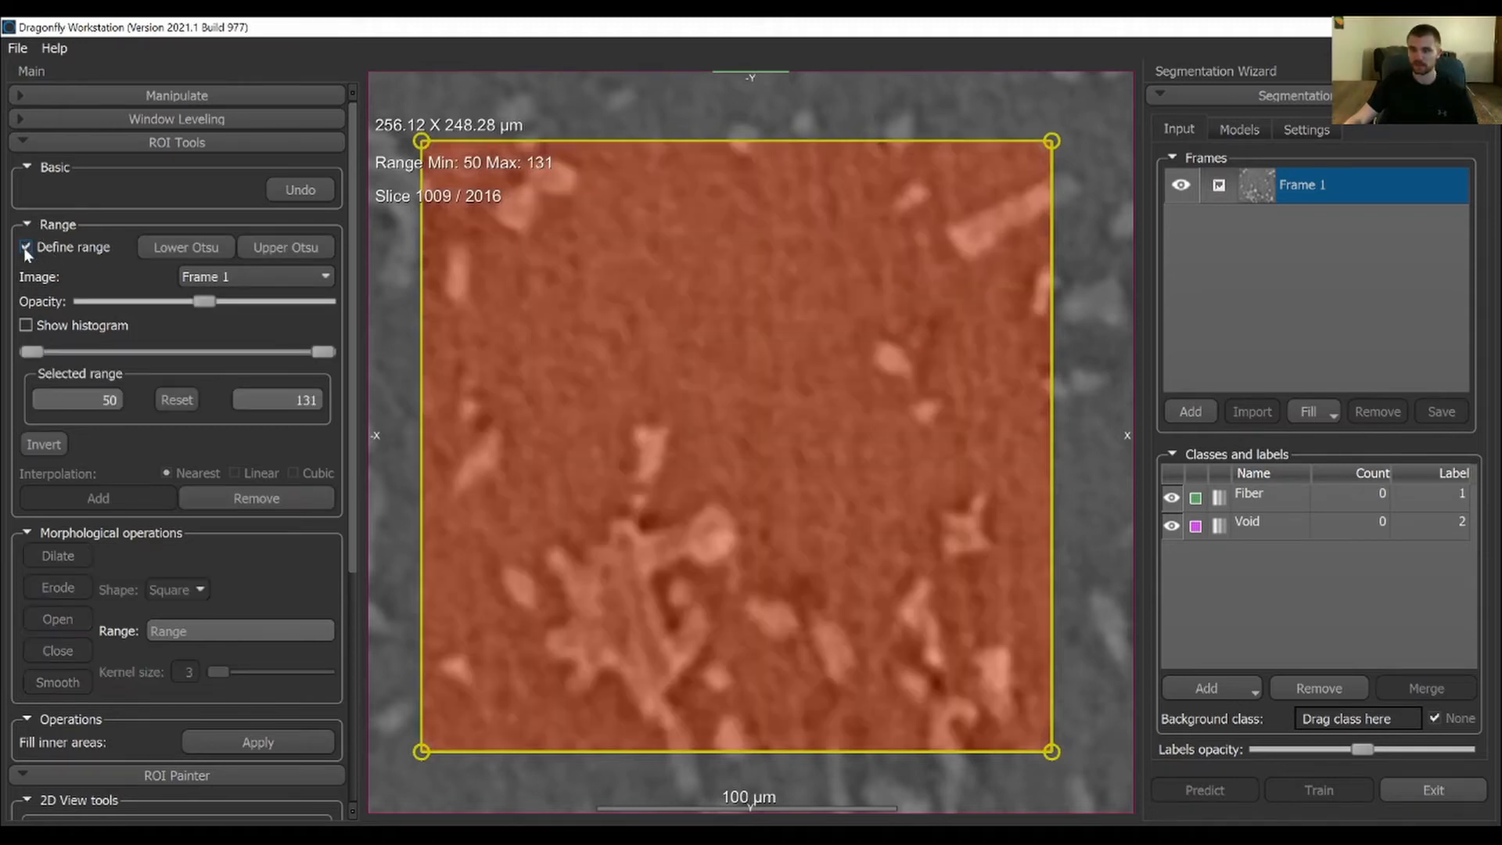
{"action": "left_click", "coordinate": [213, 247]}
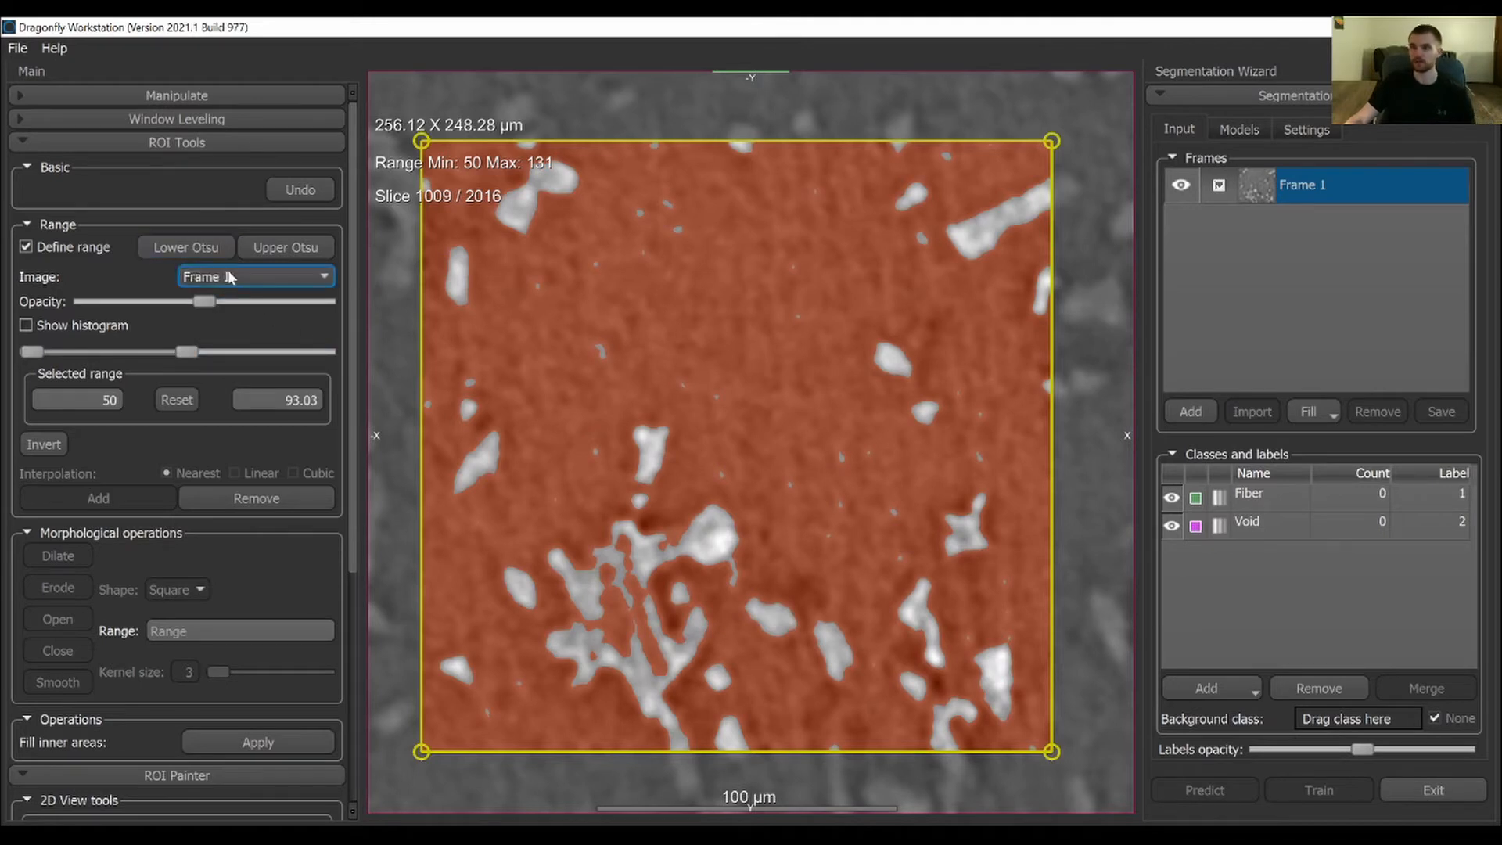
Paint all of Frame 1's background within the defined range as Void, using an enlarged round brush
{"action": "left_click", "coordinate": [1339, 505]}
{"action": "left_click", "coordinate": [1263, 526]}
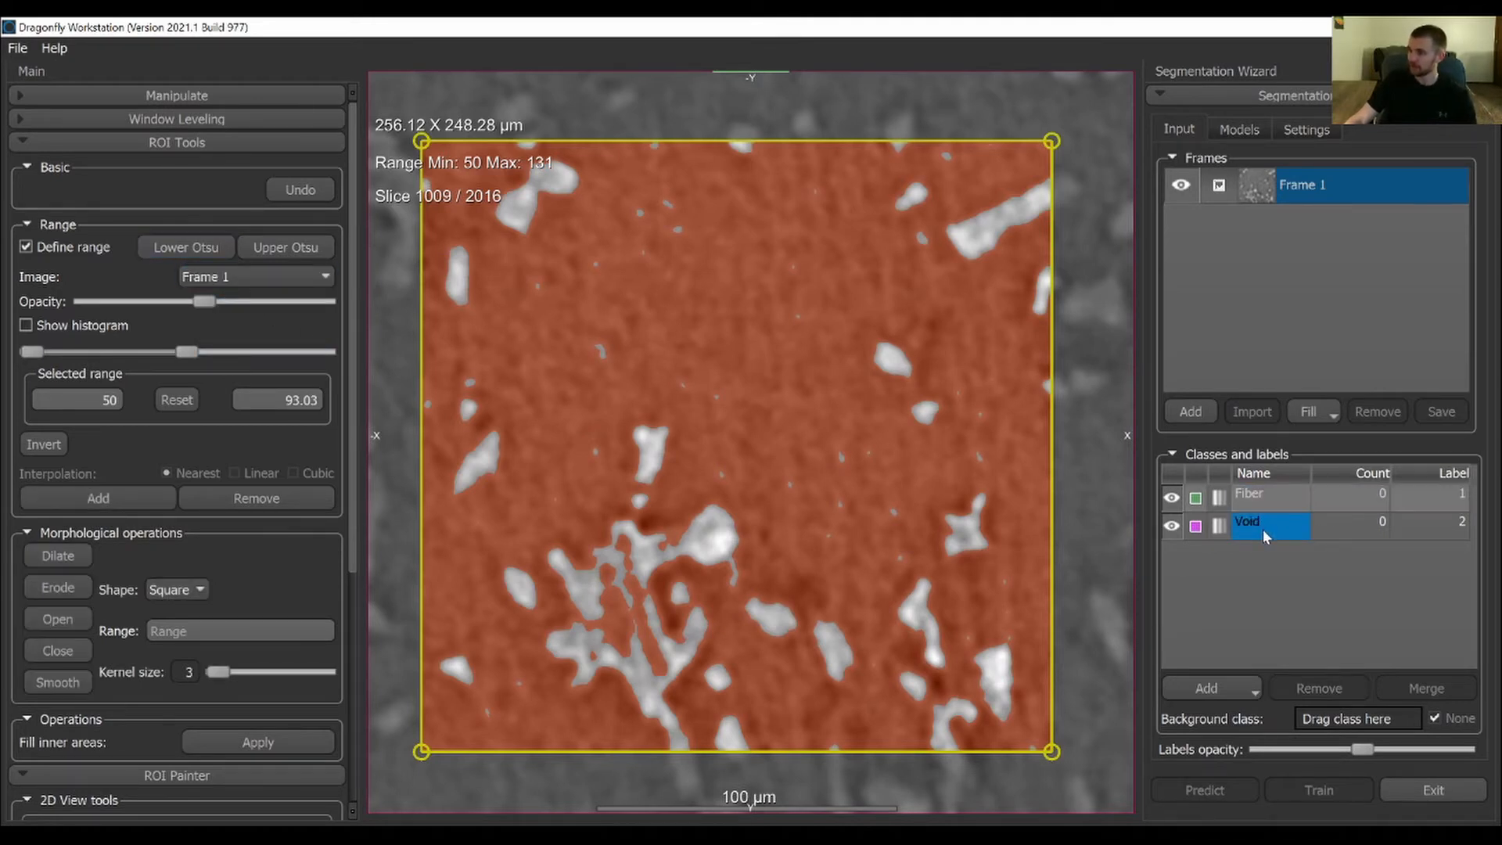
{"action": "left_click", "coordinate": [1263, 530]}
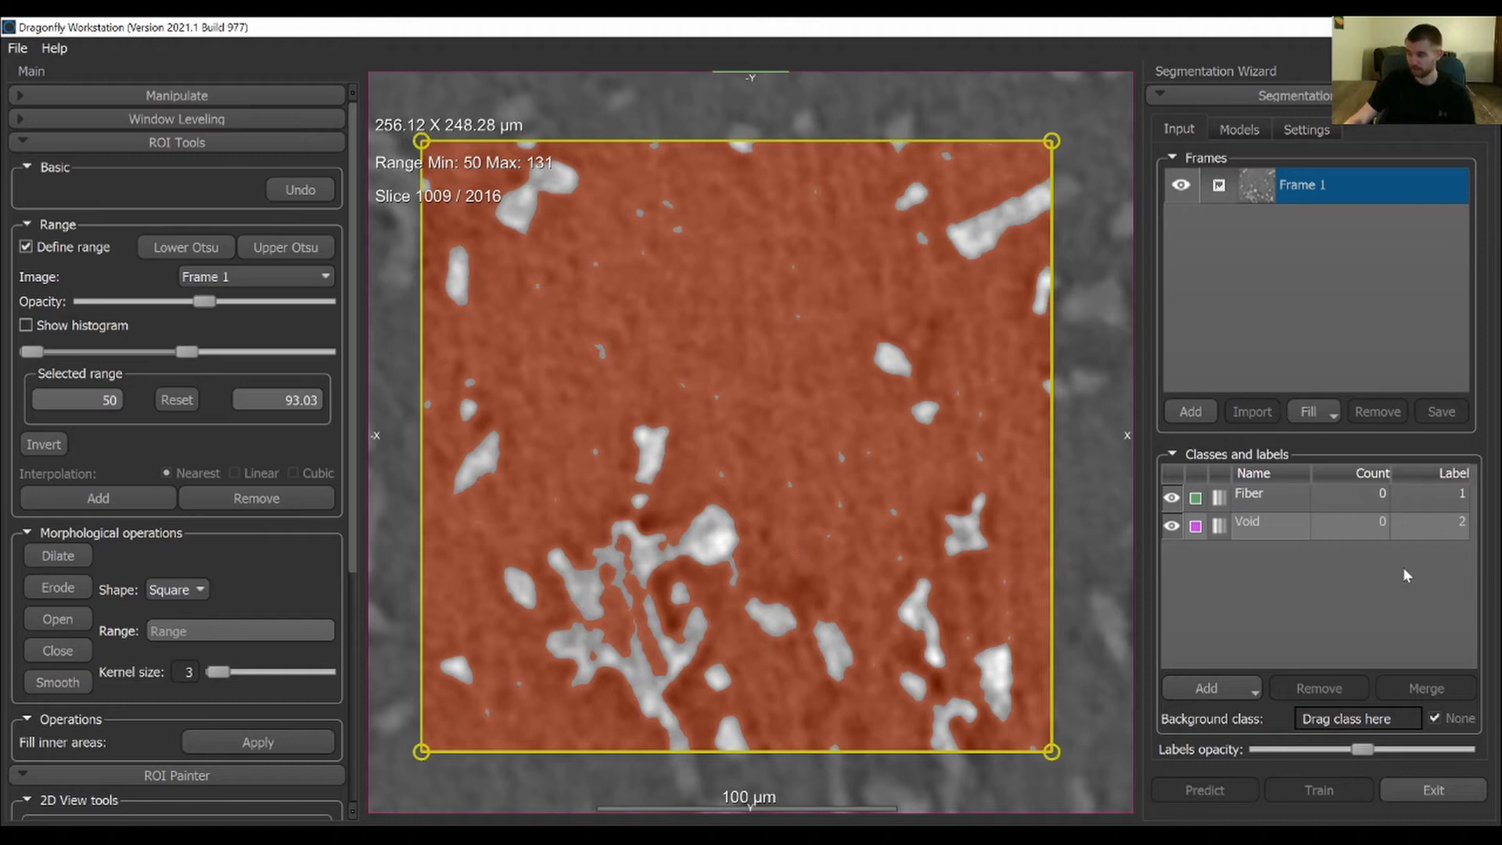
{"action": "scroll", "coordinate": [350, 506], "scroll_direction": "down", "scroll_amount": 6}
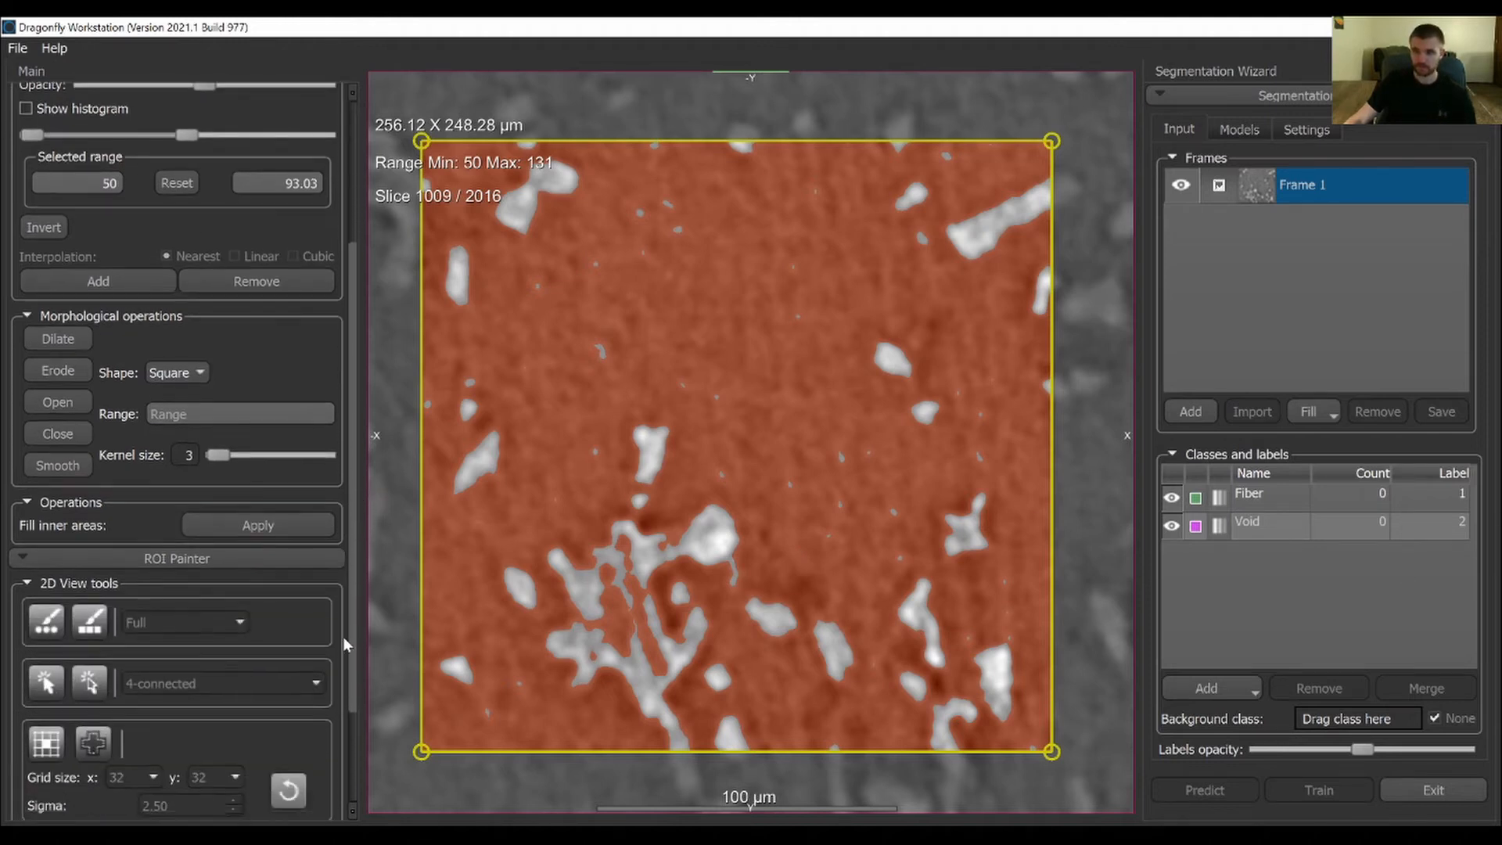
{"action": "left_click", "coordinate": [47, 548]}
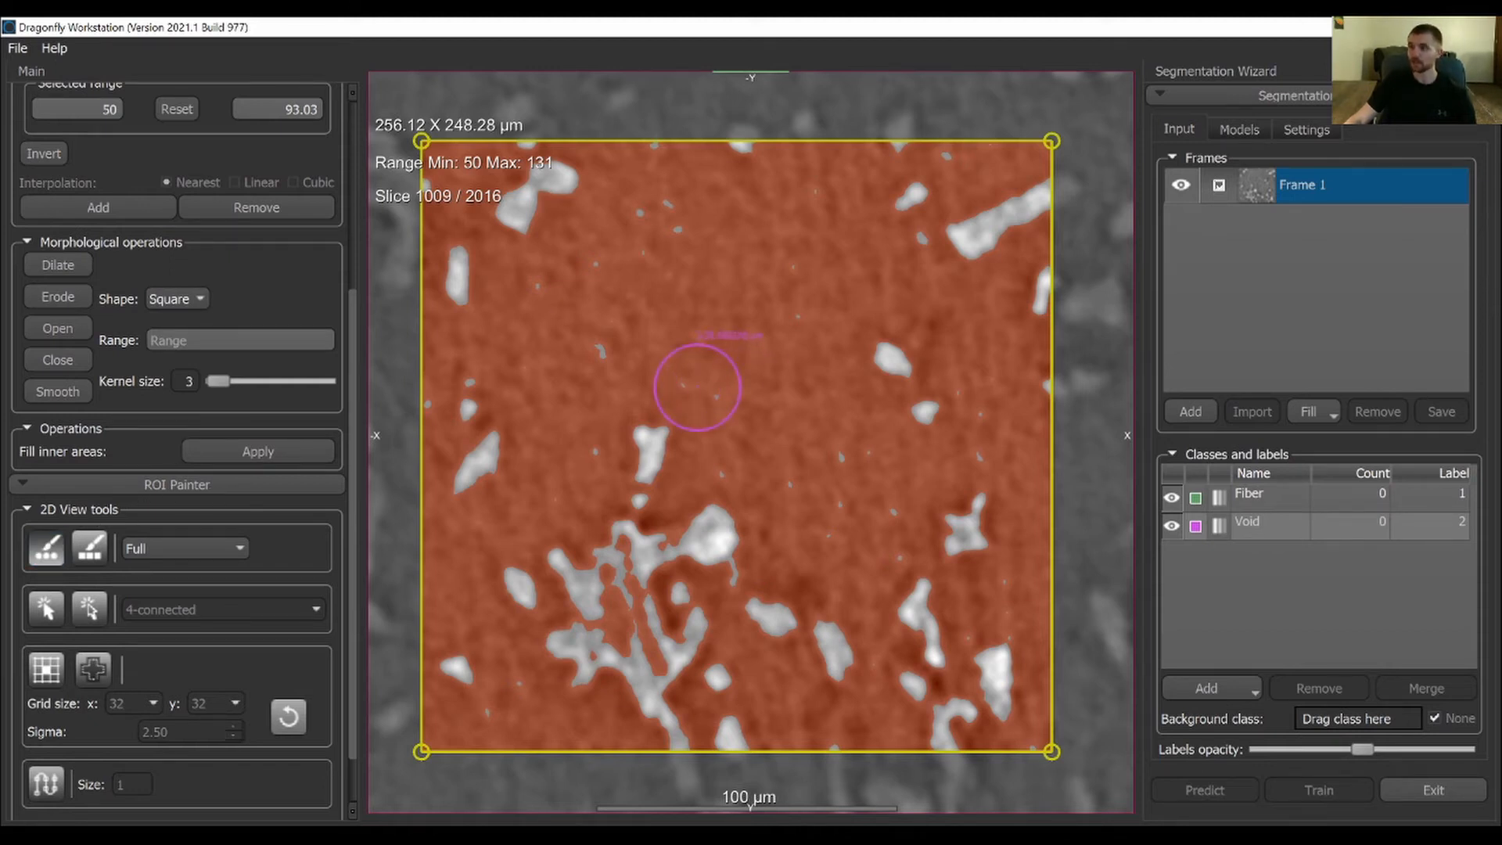
{"action": "scroll", "coordinate": [697, 387], "scroll_direction": "up", "scroll_amount": 3, "text": "ctrl"}
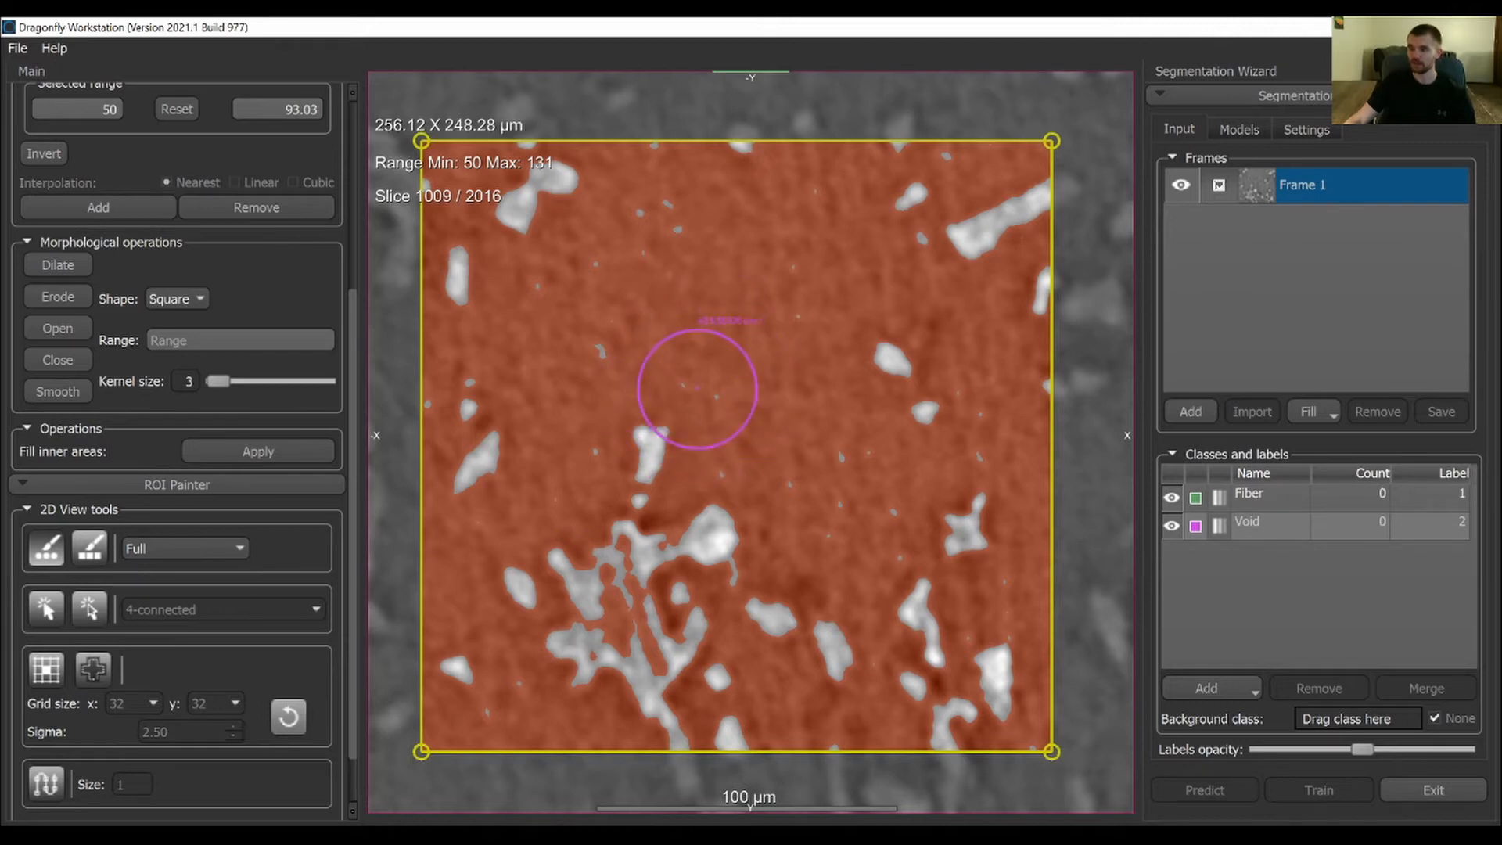
{"action": "scroll", "coordinate": [697, 388], "scroll_direction": "up", "scroll_amount": 4, "text": "ctrl"}
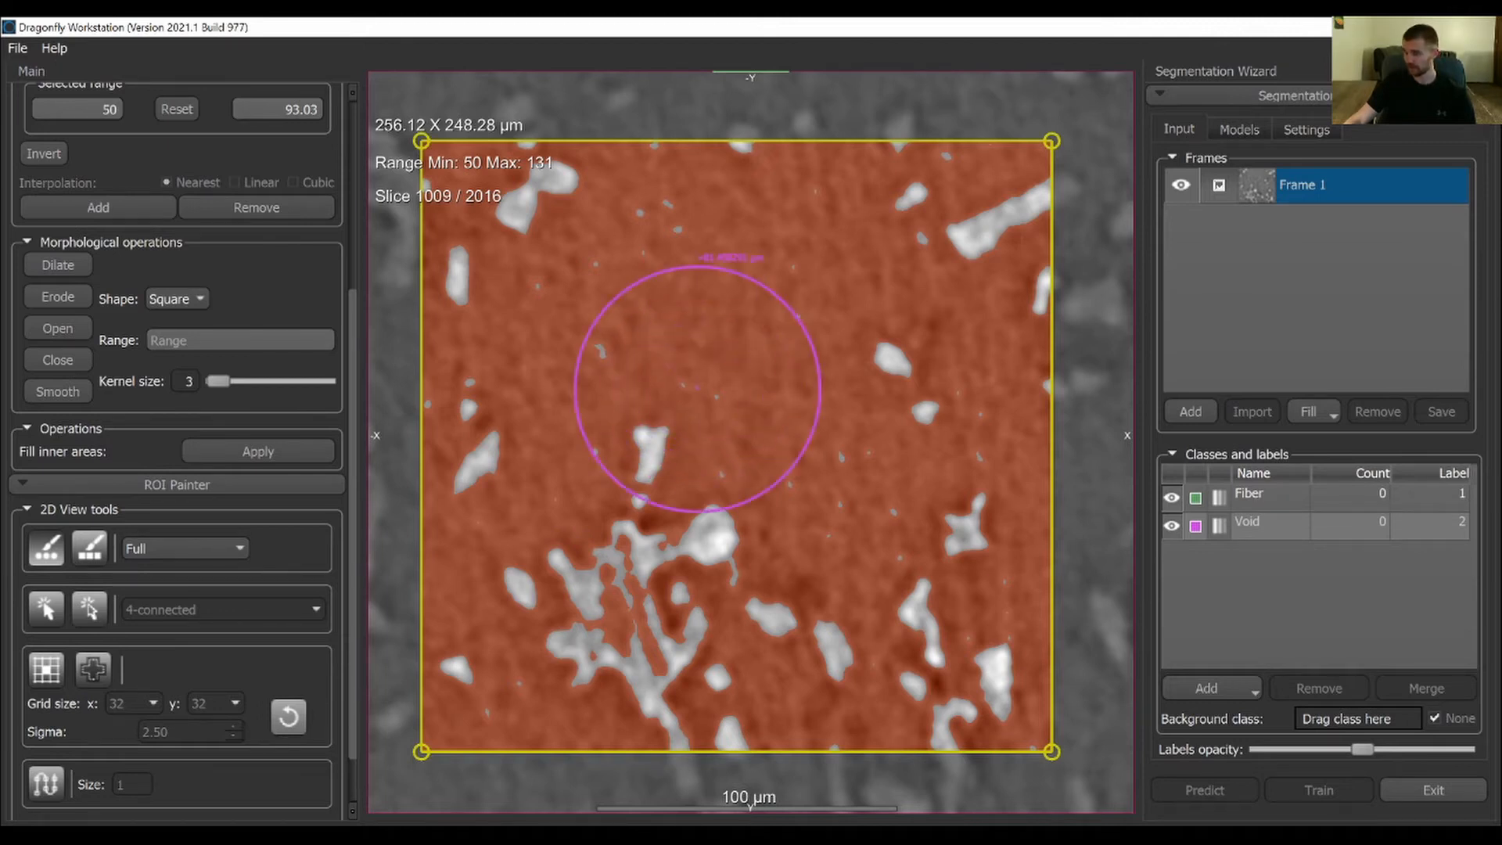
{"action": "scroll", "coordinate": [714, 418], "scroll_direction": "down", "scroll_amount": 5, "text": "ctrl"}
{"action": "scroll", "coordinate": [714, 419], "scroll_direction": "up", "scroll_amount": 3, "text": "ctrl"}
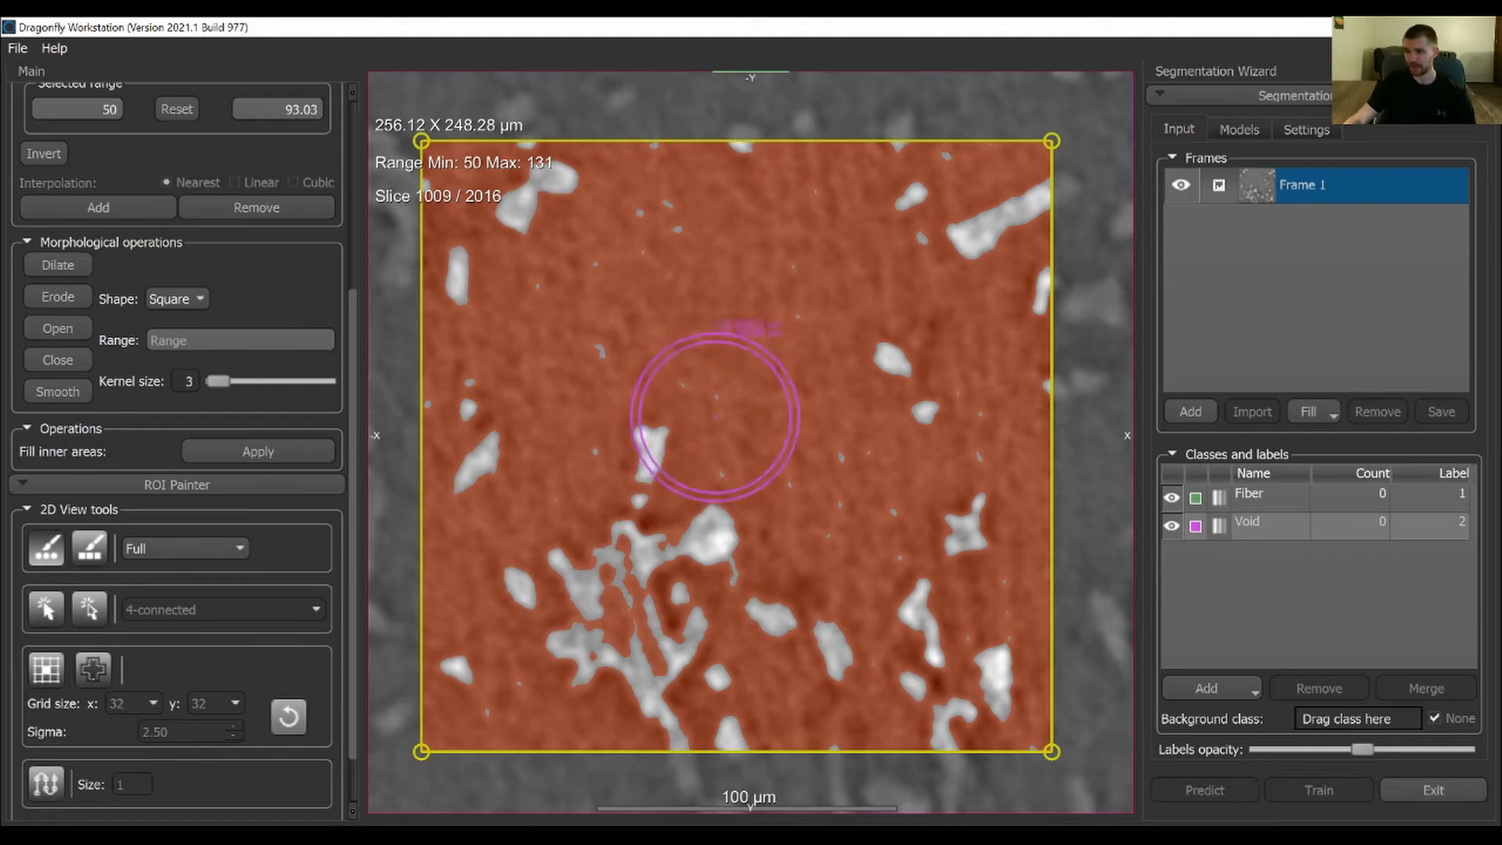
{"action": "scroll", "coordinate": [705, 383], "scroll_direction": "down", "scroll_amount": 4, "text": "ctrl"}
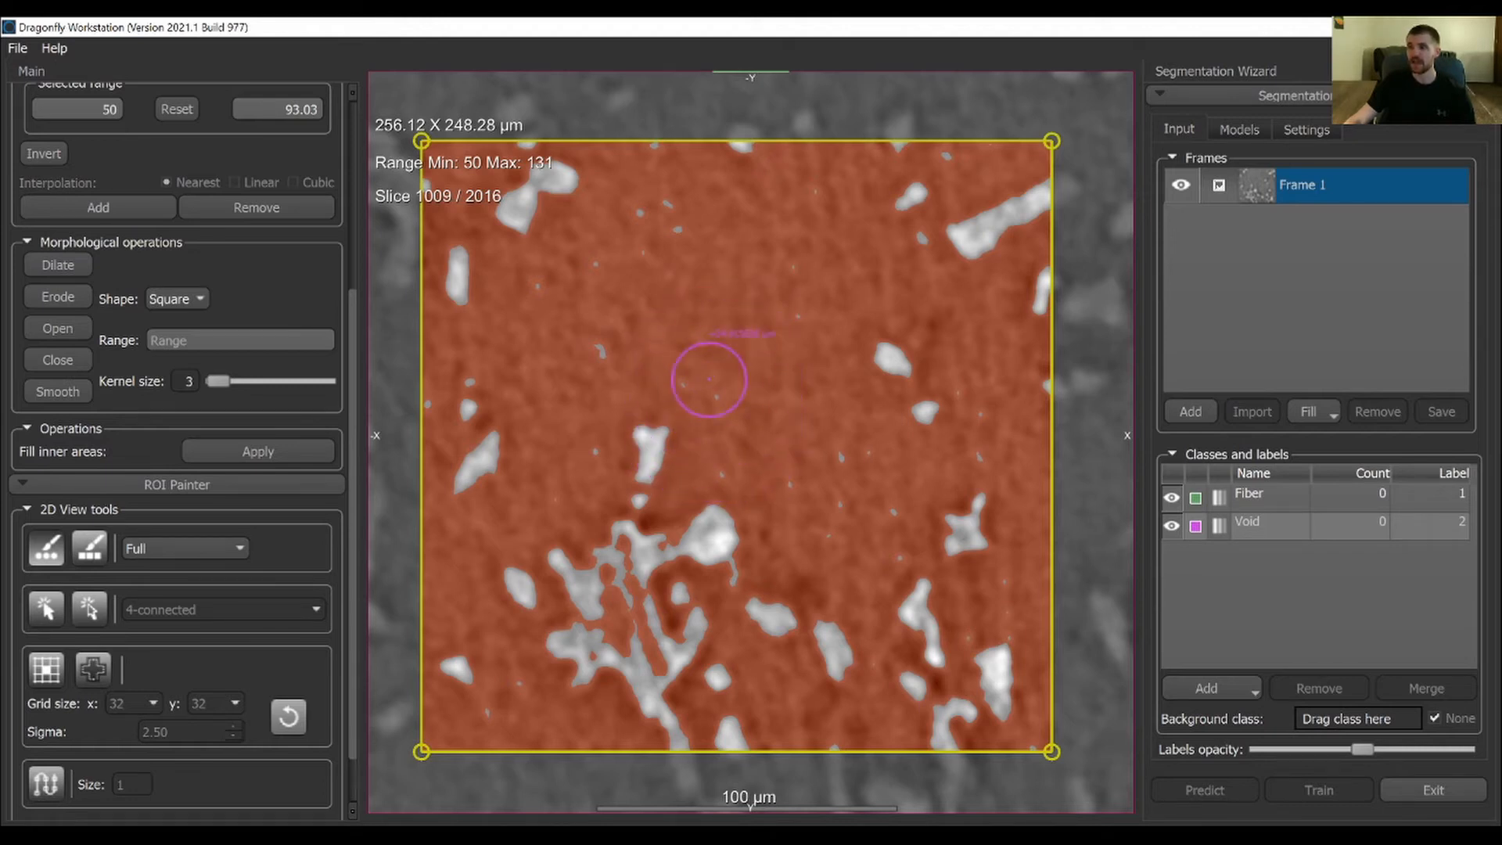
{"action": "scroll", "coordinate": [594, 234], "scroll_direction": "up", "scroll_amount": 3, "text": "ctrl"}
{"action": "left_click", "coordinate": [611, 288], "text": "ctrl"}
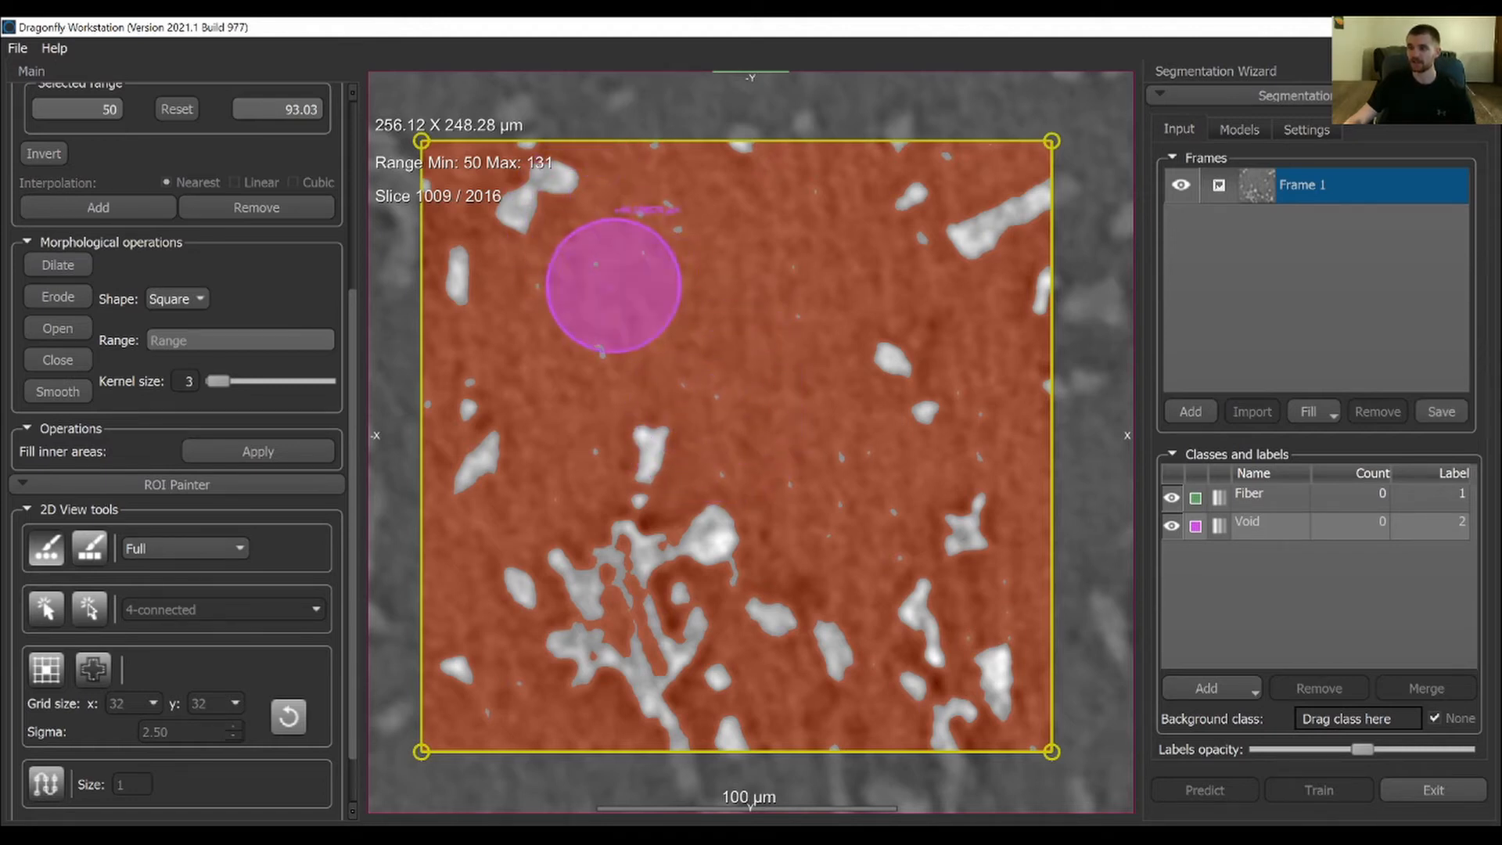
{"action": "mouse_move", "coordinate": [612, 288]}
{"action": "left_mouse_down", "text": "ctrl"}
{"action": "mouse_move", "coordinate": [594, 293]}
{"action": "mouse_move", "coordinate": [587, 167]}
{"action": "mouse_move", "coordinate": [474, 149]}
{"action": "mouse_move", "coordinate": [1010, 168]}
{"action": "left_mouse_up", "text": "ctrl"}
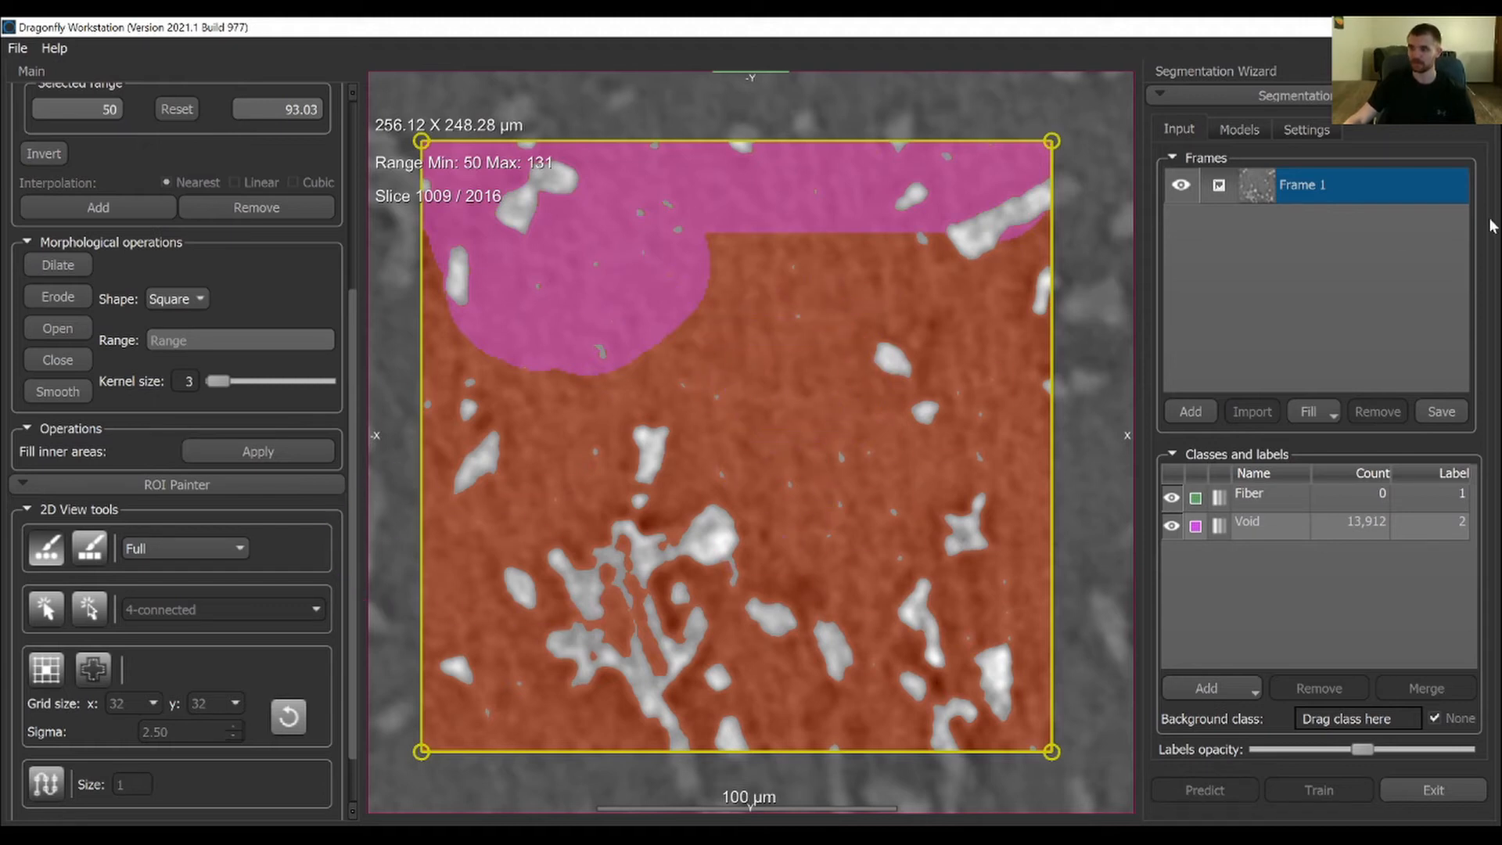
{"action": "mouse_move", "coordinate": [485, 227]}
{"action": "left_mouse_down", "text": "ctrl"}
{"action": "mouse_move", "coordinate": [419, 285]}
{"action": "mouse_move", "coordinate": [496, 687]}
{"action": "mouse_move", "coordinate": [442, 658]}
{"action": "mouse_move", "coordinate": [554, 744]}
{"action": "mouse_move", "coordinate": [688, 537]}
{"action": "mouse_move", "coordinate": [697, 329]}
{"action": "mouse_move", "coordinate": [782, 693]}
{"action": "mouse_move", "coordinate": [764, 63]}
{"action": "mouse_move", "coordinate": [778, 55]}
{"action": "mouse_move", "coordinate": [973, 715]}
{"action": "mouse_move", "coordinate": [1010, 235]}
{"action": "mouse_move", "coordinate": [866, 814]}
{"action": "mouse_move", "coordinate": [456, 671]}
{"action": "mouse_move", "coordinate": [791, 383]}
{"action": "left_mouse_up", "text": "ctrl"}
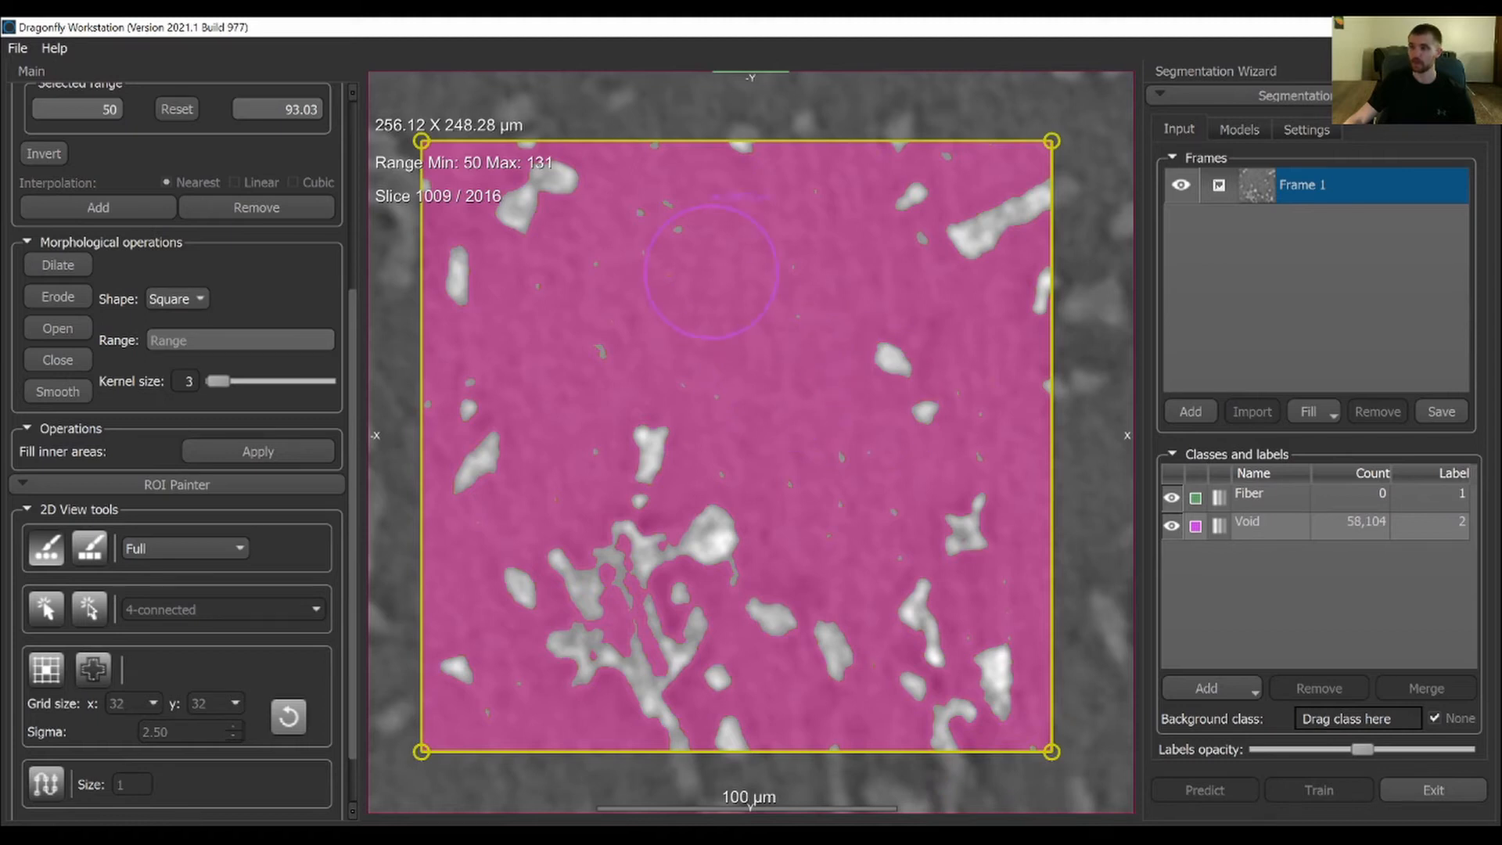
{"action": "mouse_move", "coordinate": [775, 249]}
{"action": "left_mouse_down"}
{"action": "mouse_move", "coordinate": [571, 345]}
{"action": "mouse_move", "coordinate": [800, 194]}
{"action": "mouse_move", "coordinate": [553, 328]}
{"action": "mouse_move", "coordinate": [448, 309]}
{"action": "mouse_move", "coordinate": [735, 153]}
{"action": "mouse_move", "coordinate": [376, 235]}
{"action": "mouse_move", "coordinate": [496, 101]}
{"action": "mouse_move", "coordinate": [436, 242]}
{"action": "mouse_move", "coordinate": [496, 459]}
{"action": "mouse_move", "coordinate": [858, 202]}
{"action": "mouse_move", "coordinate": [458, 235]}
{"action": "mouse_move", "coordinate": [720, 60]}
{"action": "mouse_move", "coordinate": [469, 98]}
{"action": "mouse_move", "coordinate": [631, 186]}
{"action": "left_mouse_up"}
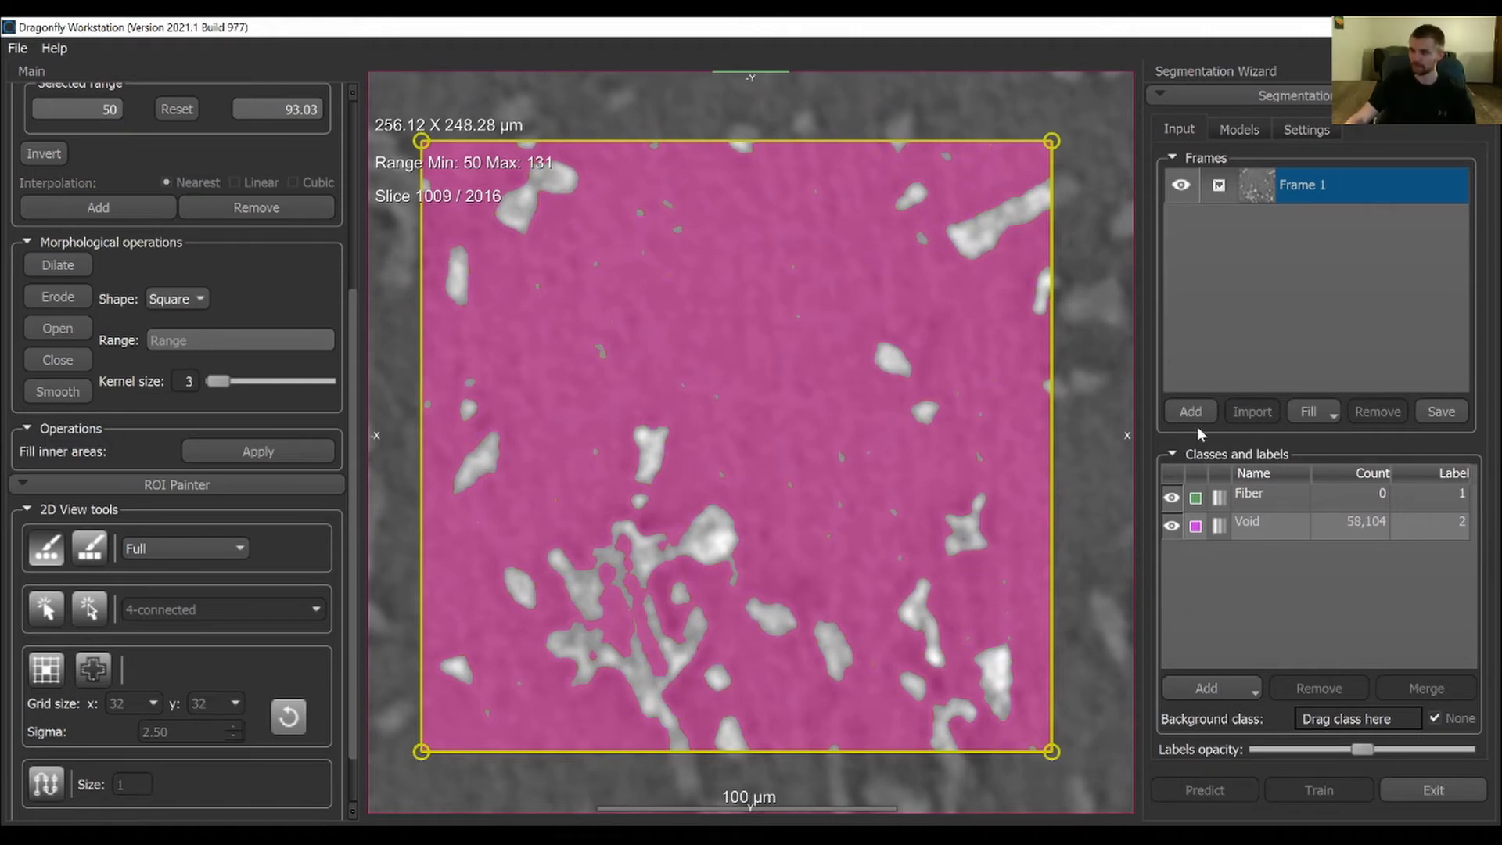
Set the Void class as the background class
{"action": "left_click", "coordinate": [1290, 534]}
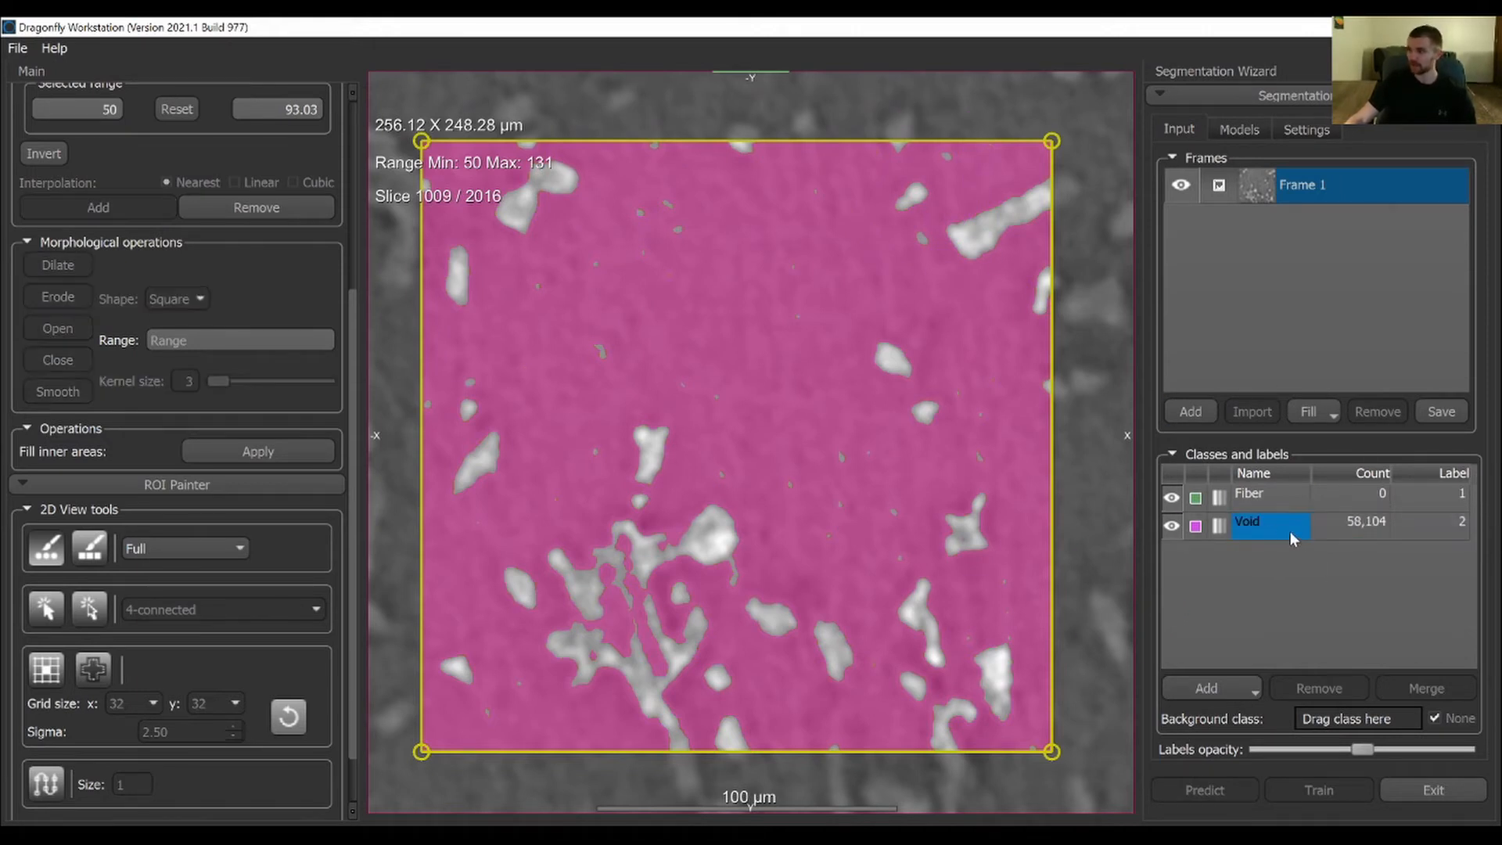
{"action": "left_click_drag", "start_coordinate": [1244, 529], "coordinate": [1343, 715]}
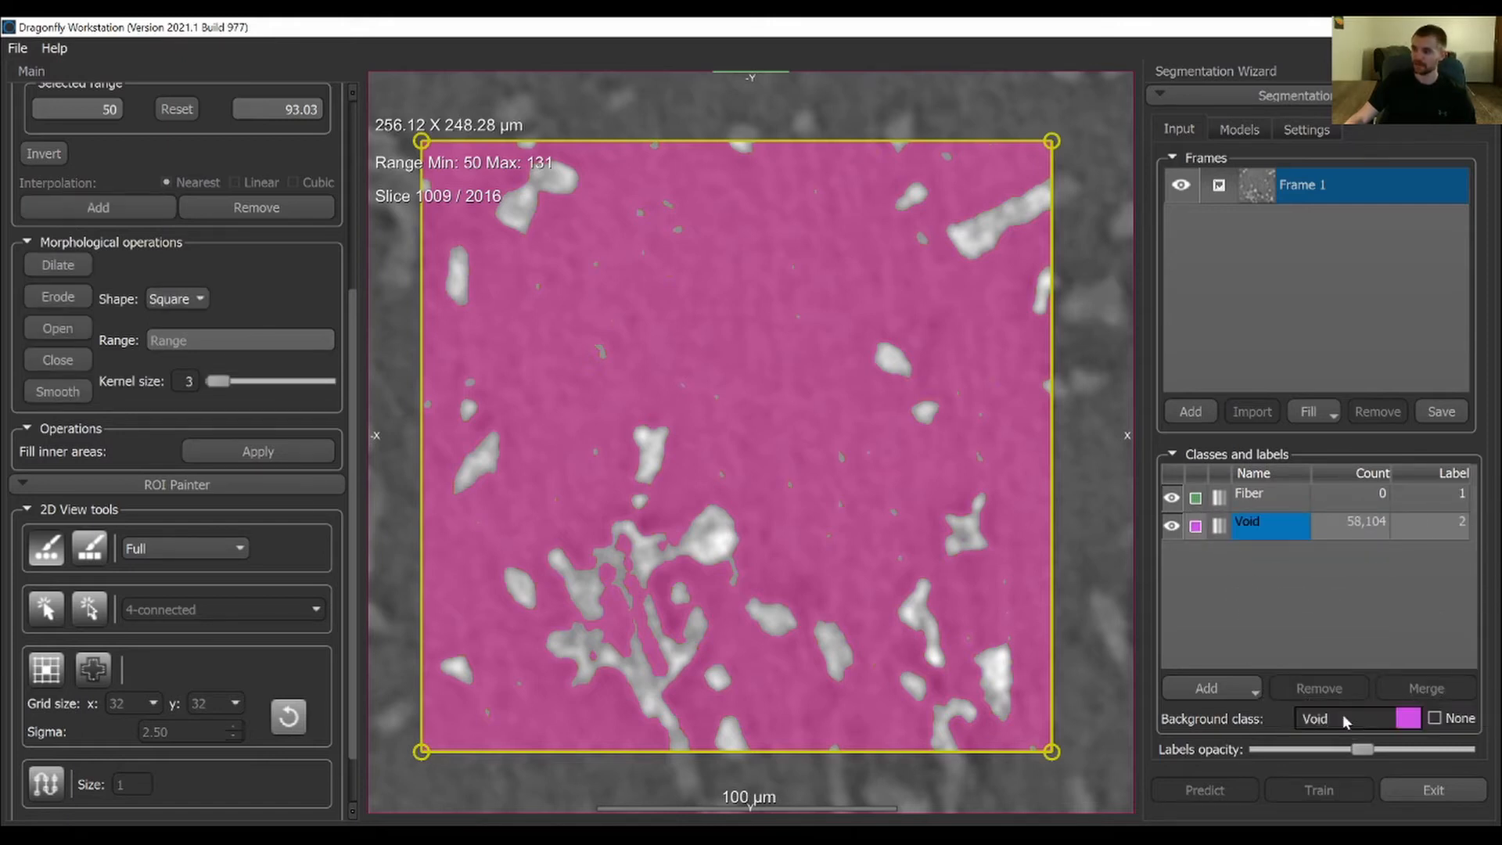
Hide the Void labels and turn off the defined intensity range on Frame 1
{"action": "left_click", "coordinate": [1265, 499]}
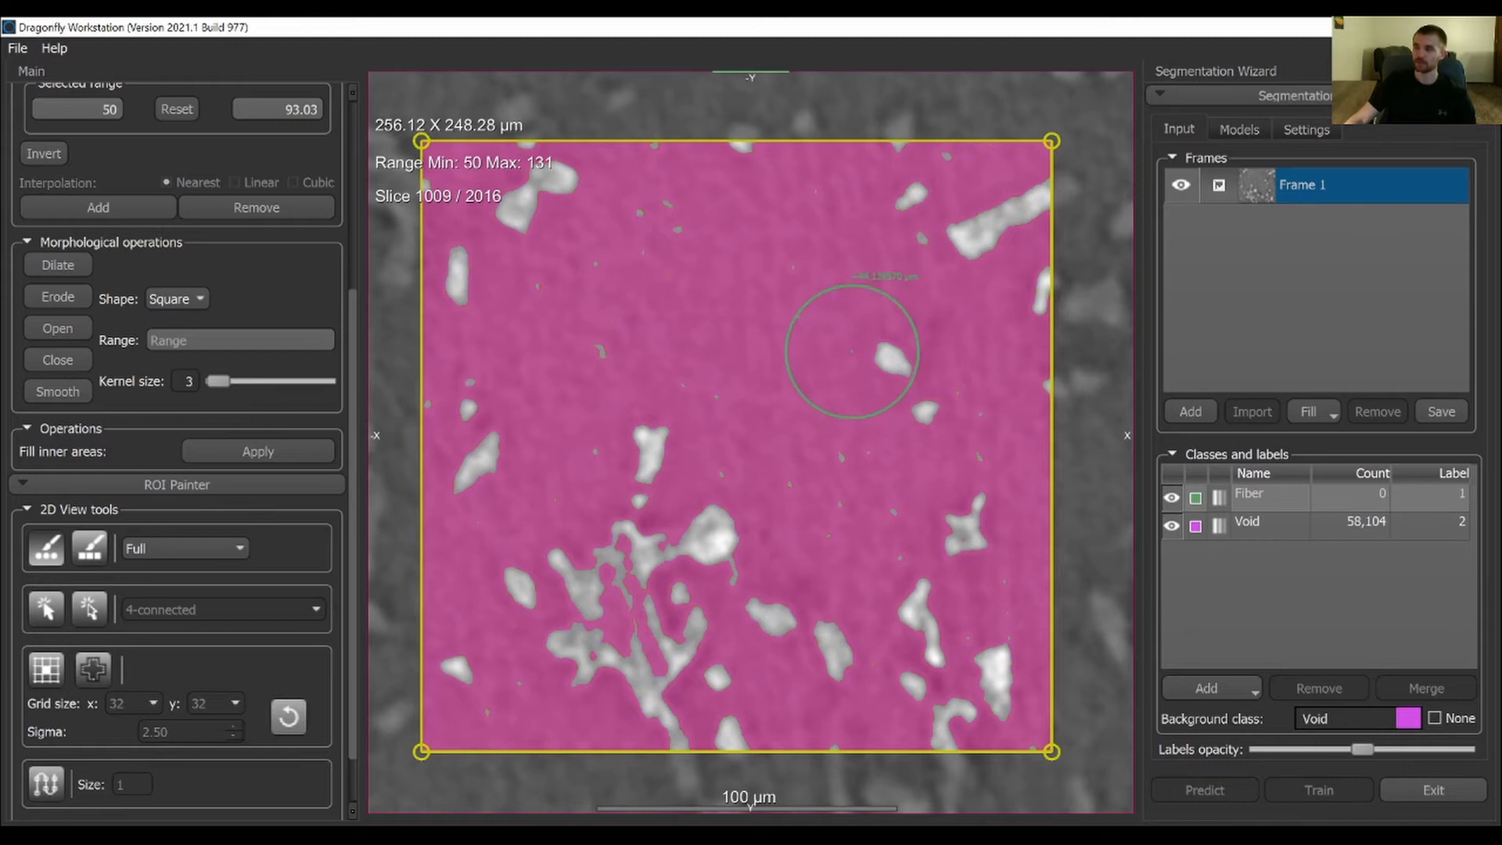
{"action": "scroll", "coordinate": [853, 352], "scroll_direction": "down", "scroll_amount": 5, "text": "ctrl"}
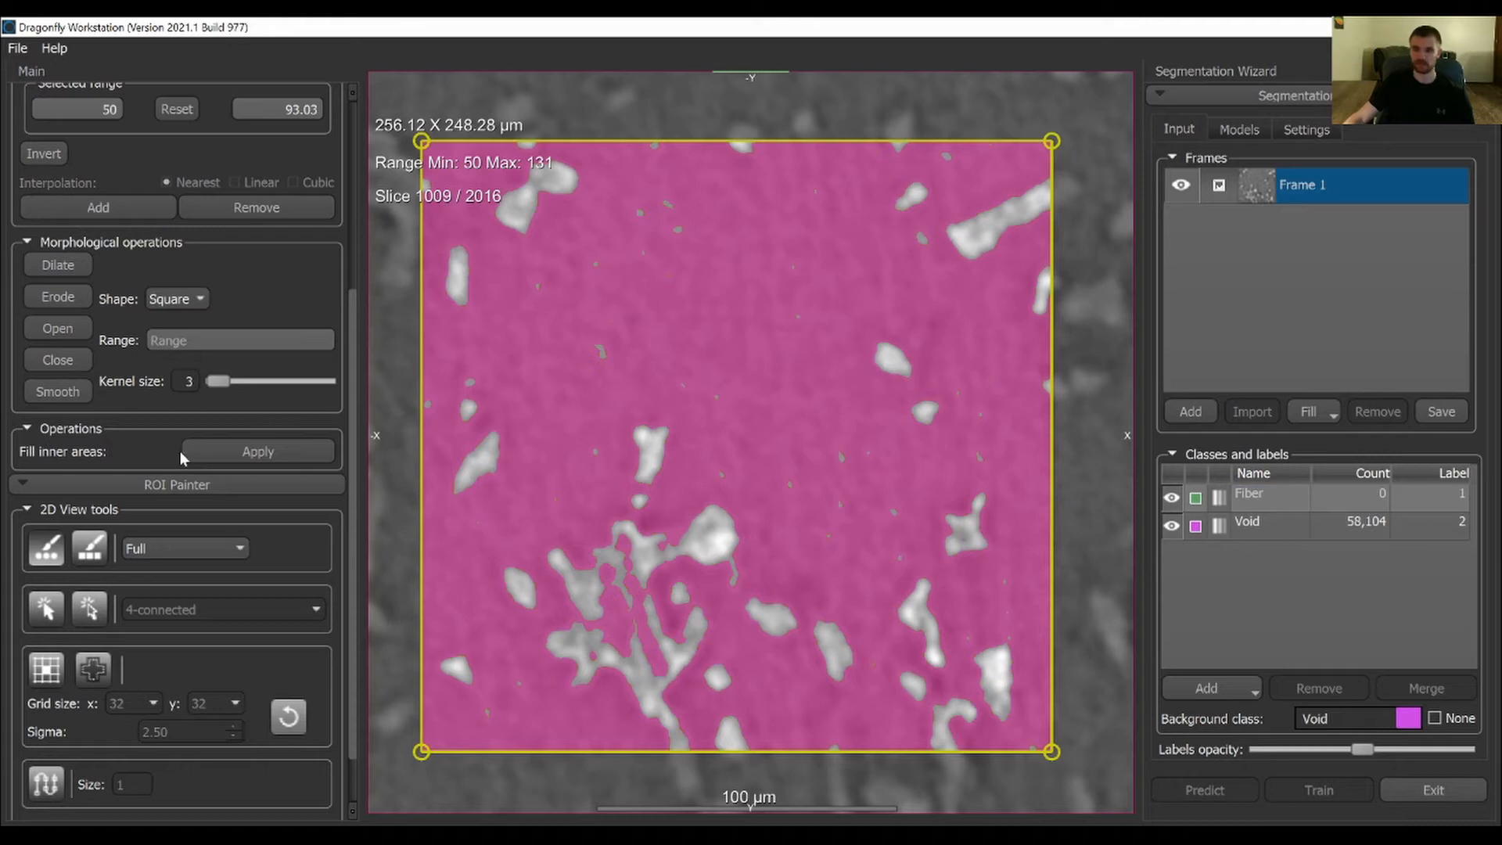
{"action": "left_click", "coordinate": [51, 548]}
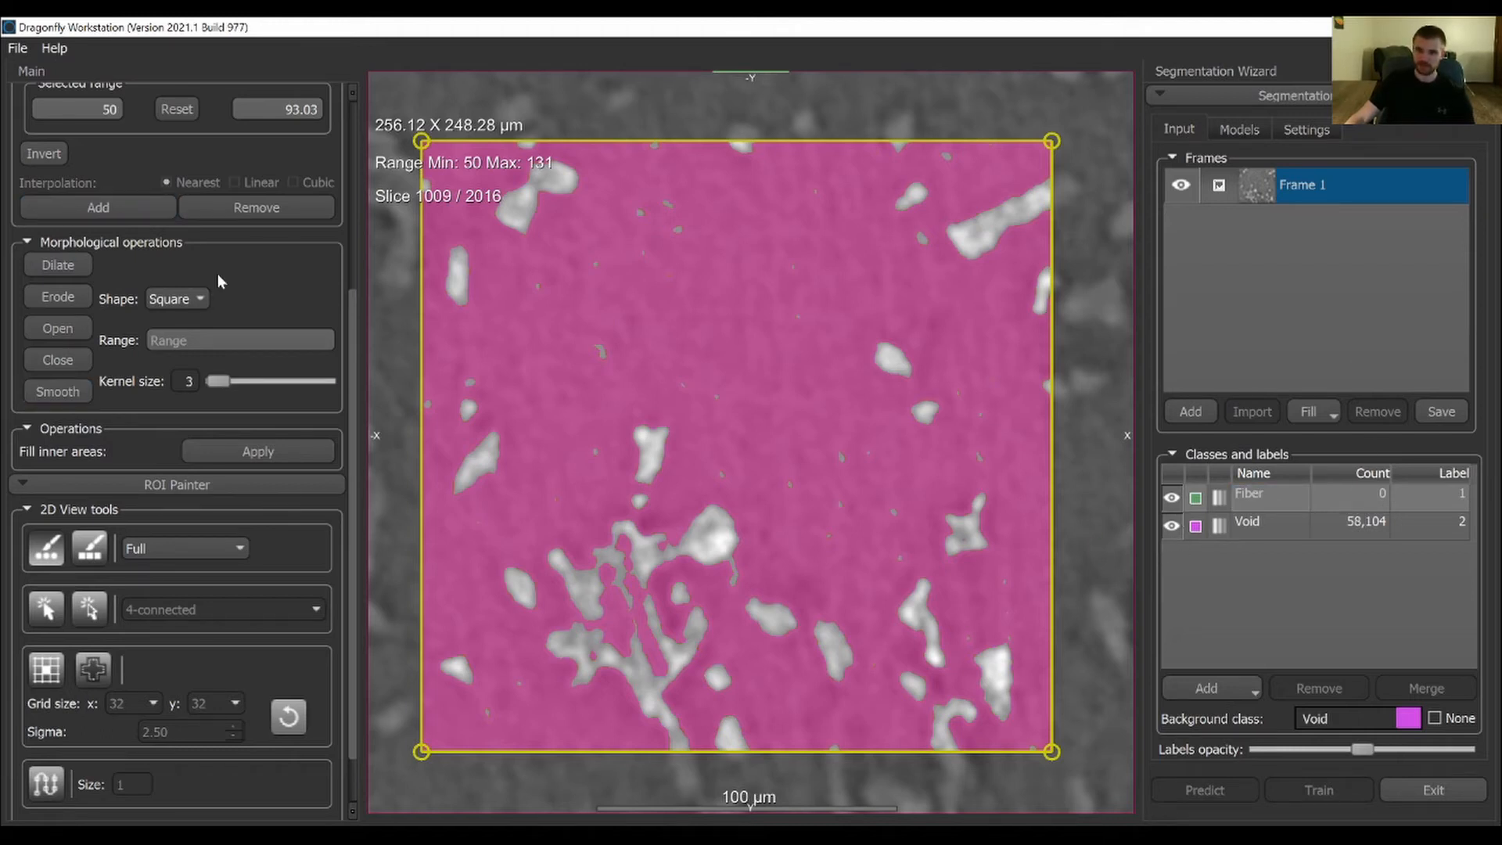
{"action": "left_click_drag", "start_coordinate": [348, 311], "coordinate": [357, 139]}
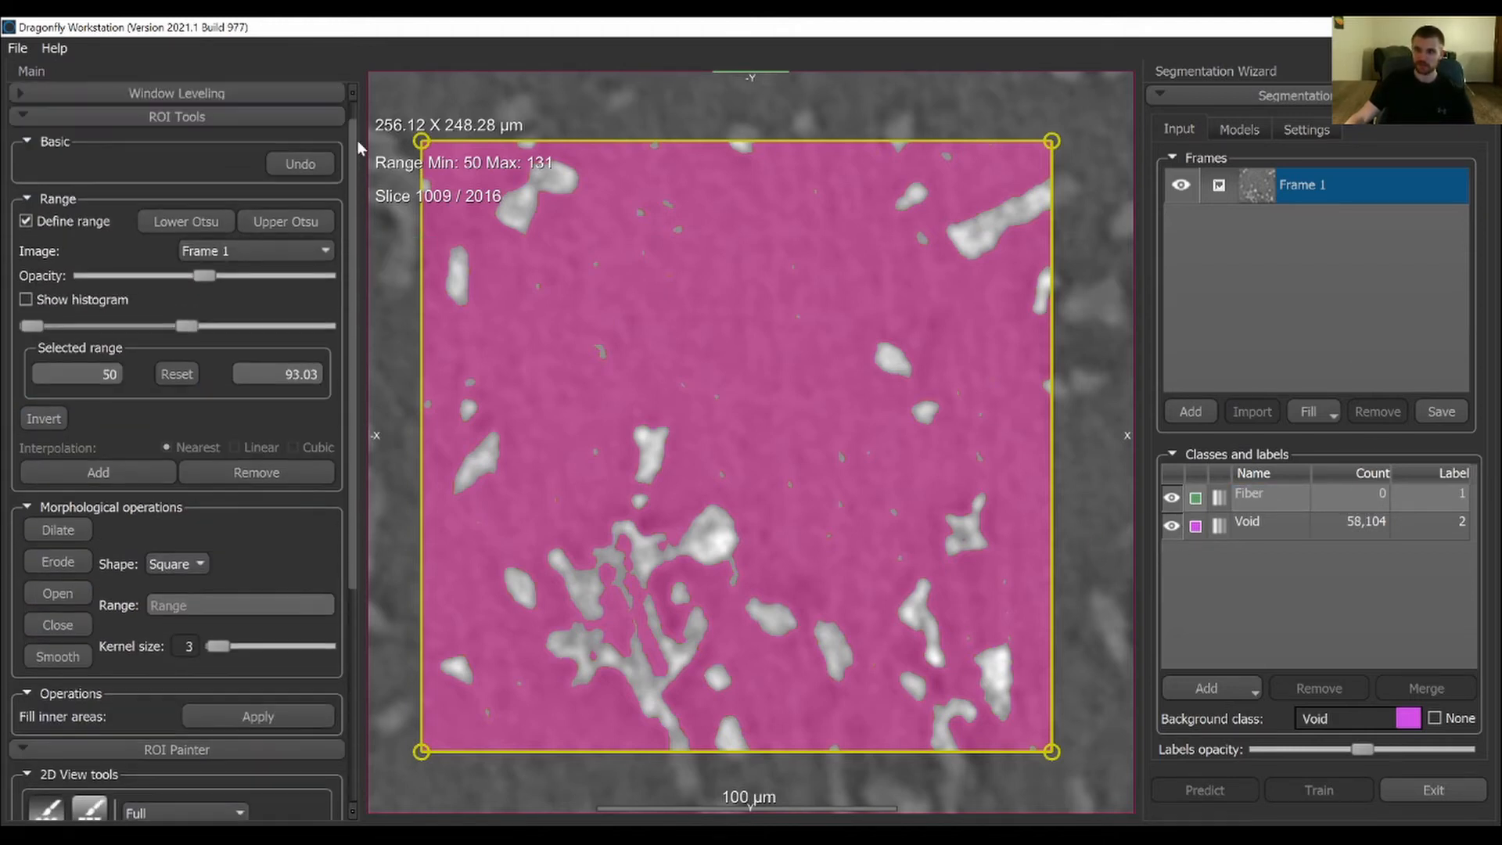
{"action": "left_click", "coordinate": [1171, 525]}
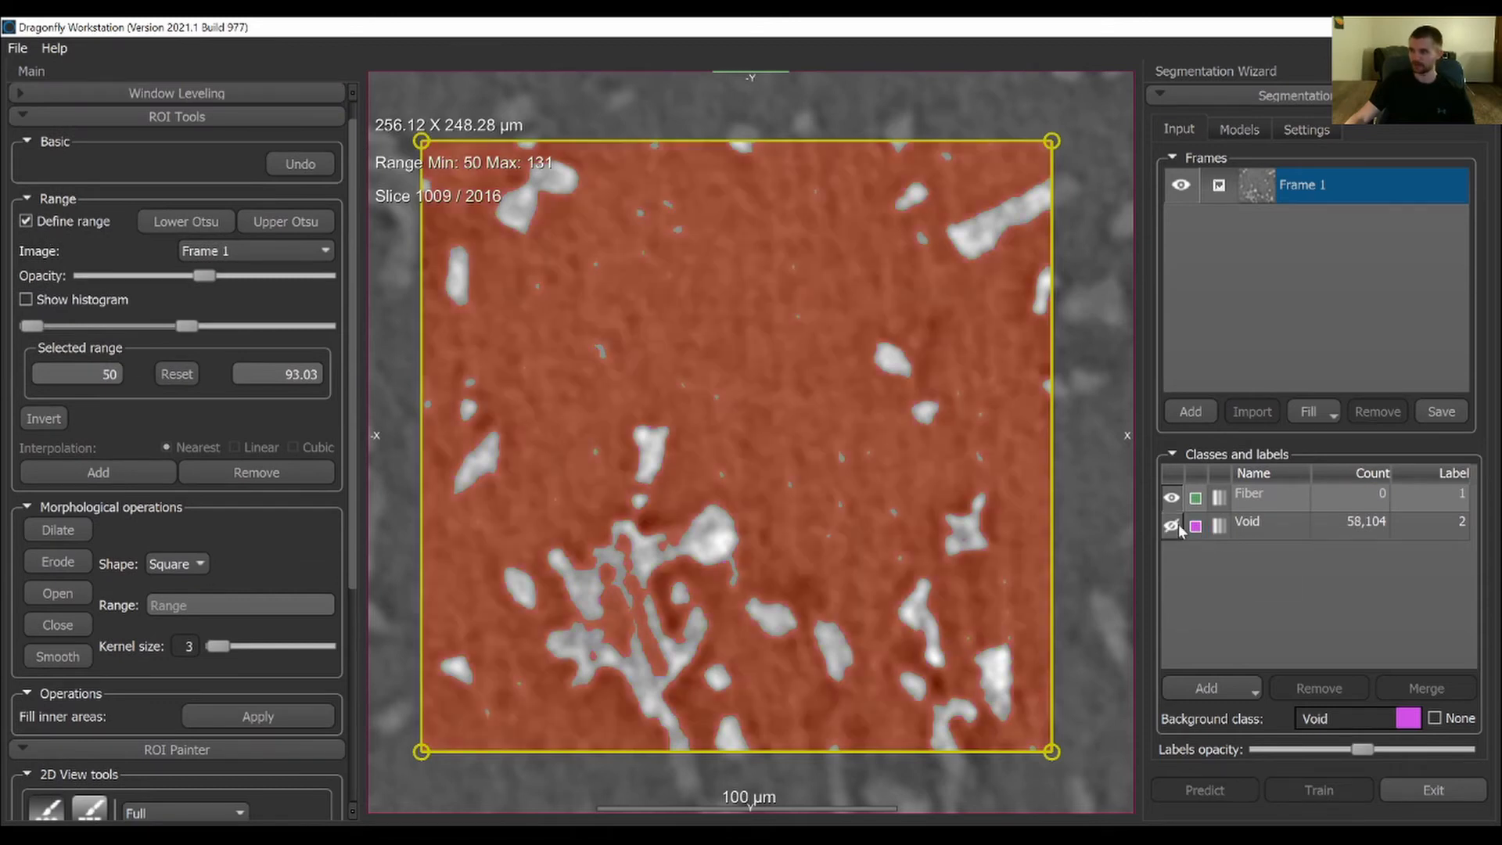
{"action": "left_click", "coordinate": [25, 223]}
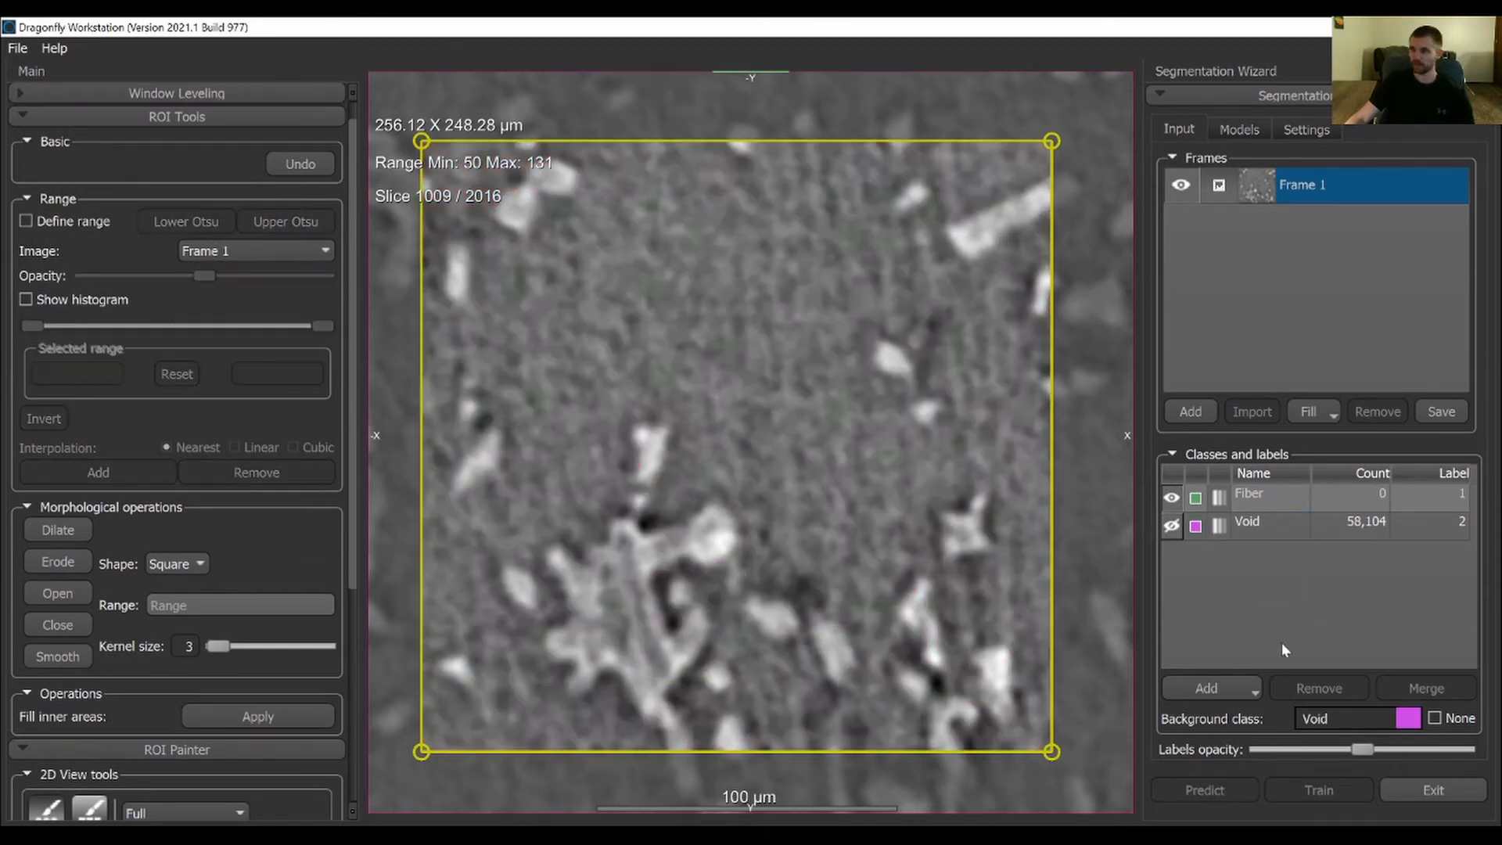
Compare Frame 1 with and without its class labels by toggling the visibility of Fiber and Void
{"action": "left_click", "coordinate": [1172, 525]}
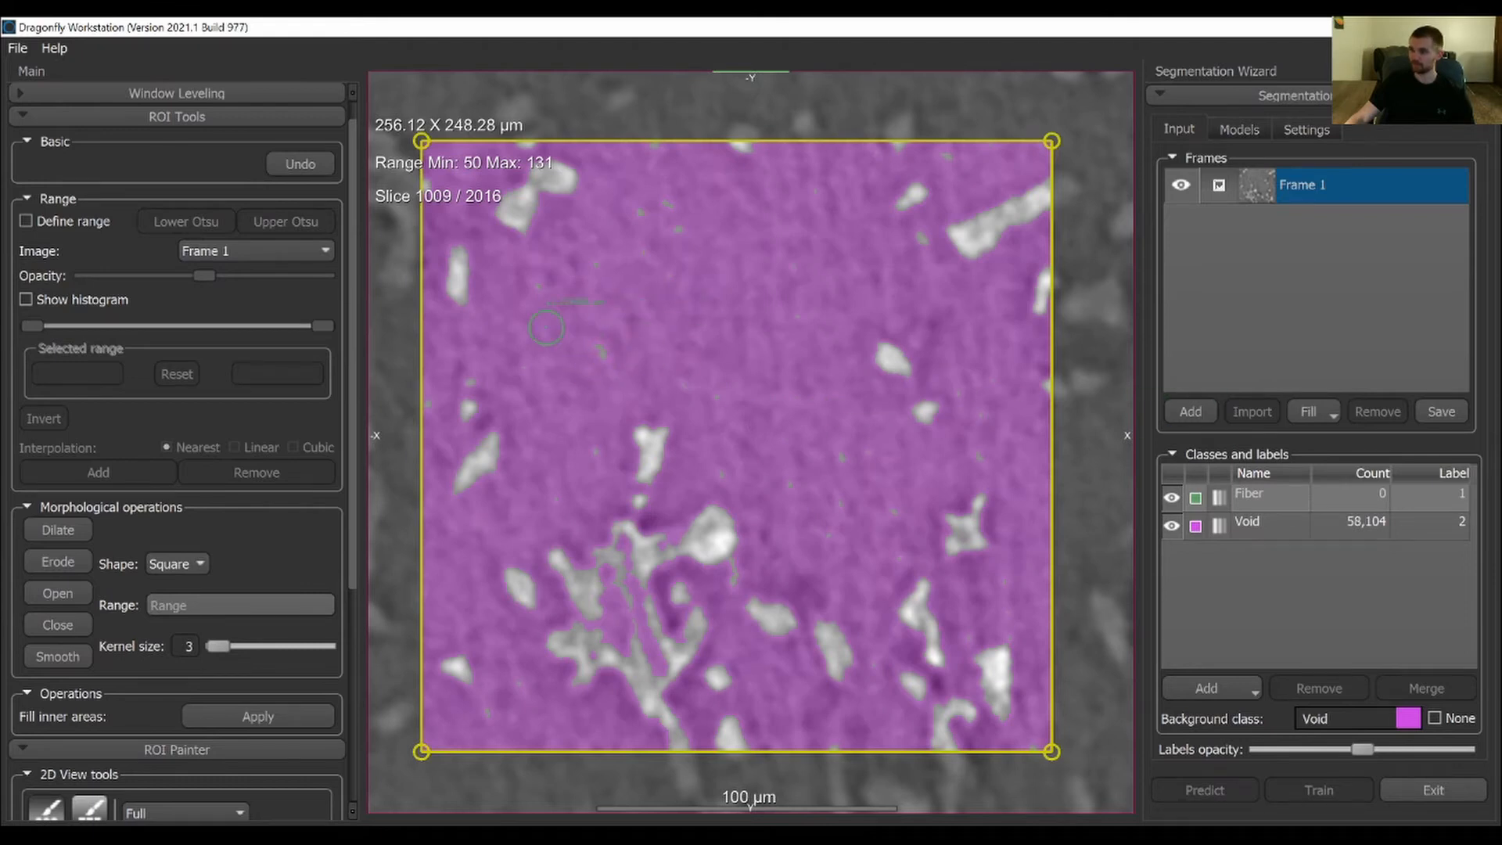
{"action": "left_click", "coordinate": [1169, 499]}
{"action": "left_click", "coordinate": [1171, 525]}
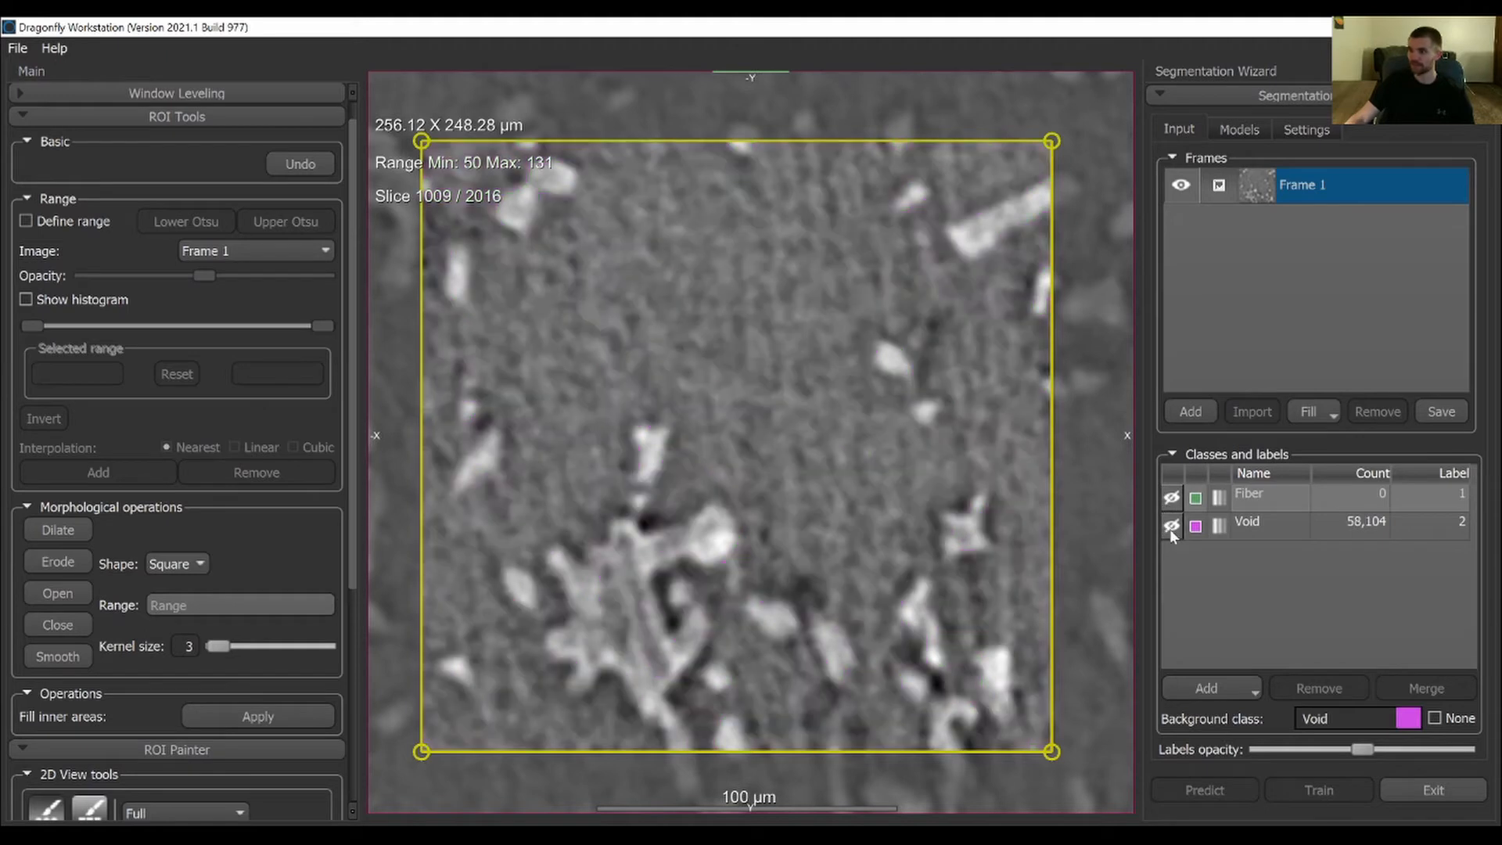
{"action": "left_click", "coordinate": [1171, 526]}
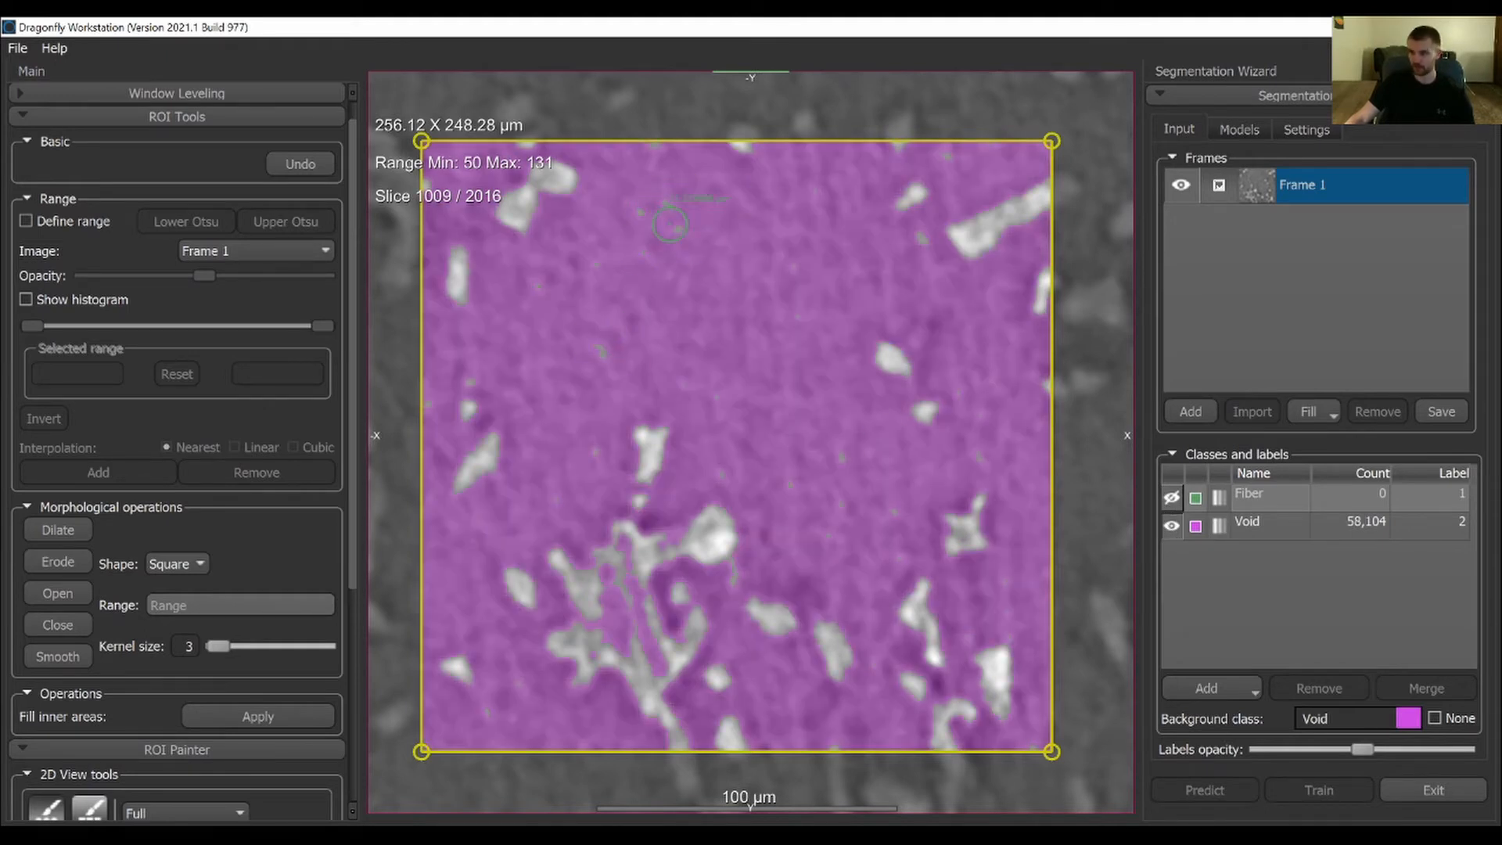
Paint some of the unlabelled specks in Frame 1's background as Void, and check the underlying image with the Void labels hidden
{"action": "left_click", "coordinate": [1234, 496]}
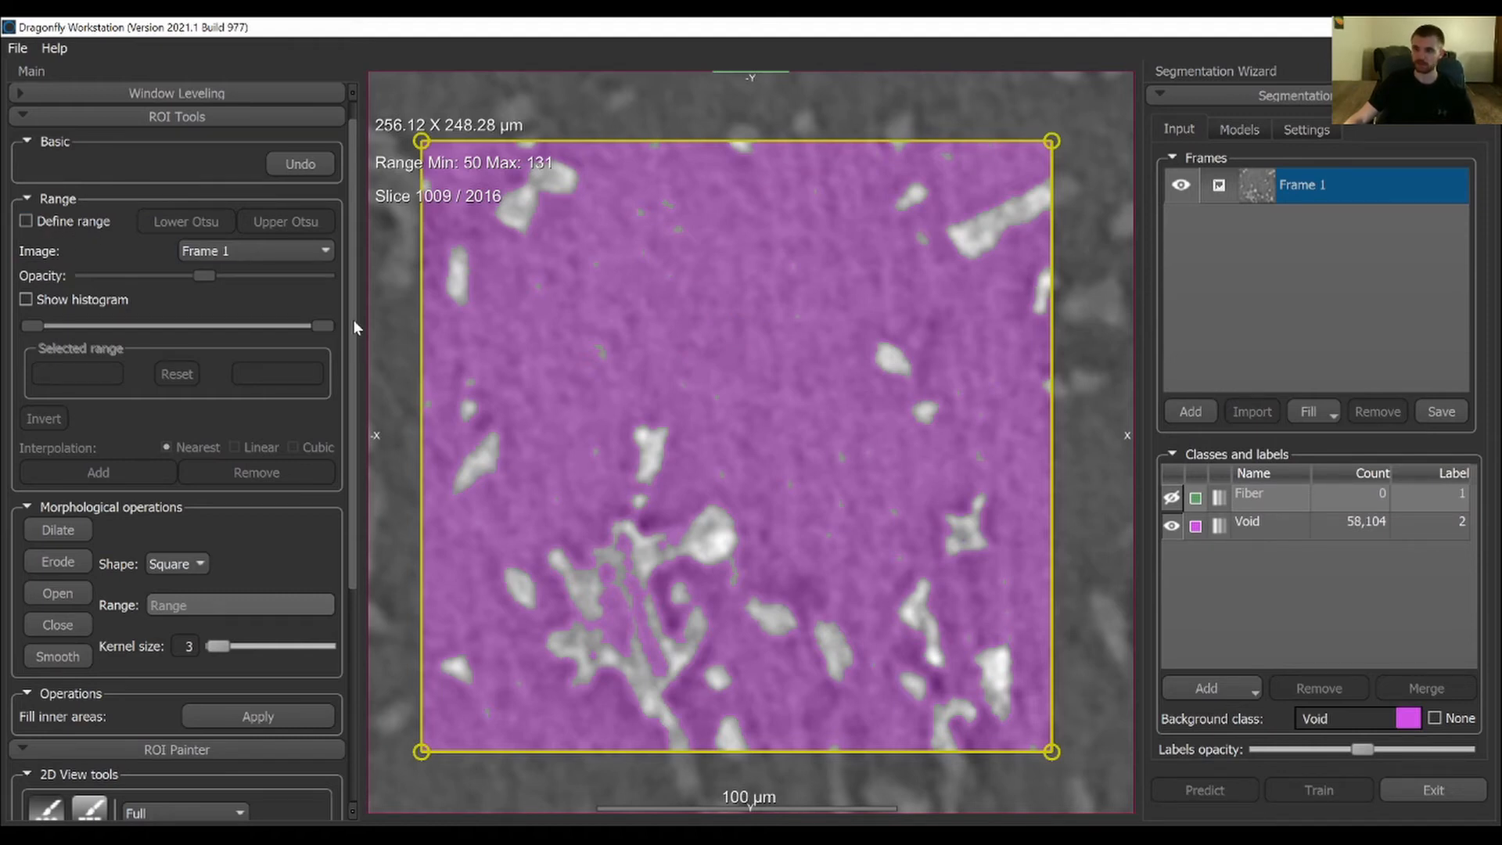
{"action": "left_click", "coordinate": [1257, 524]}
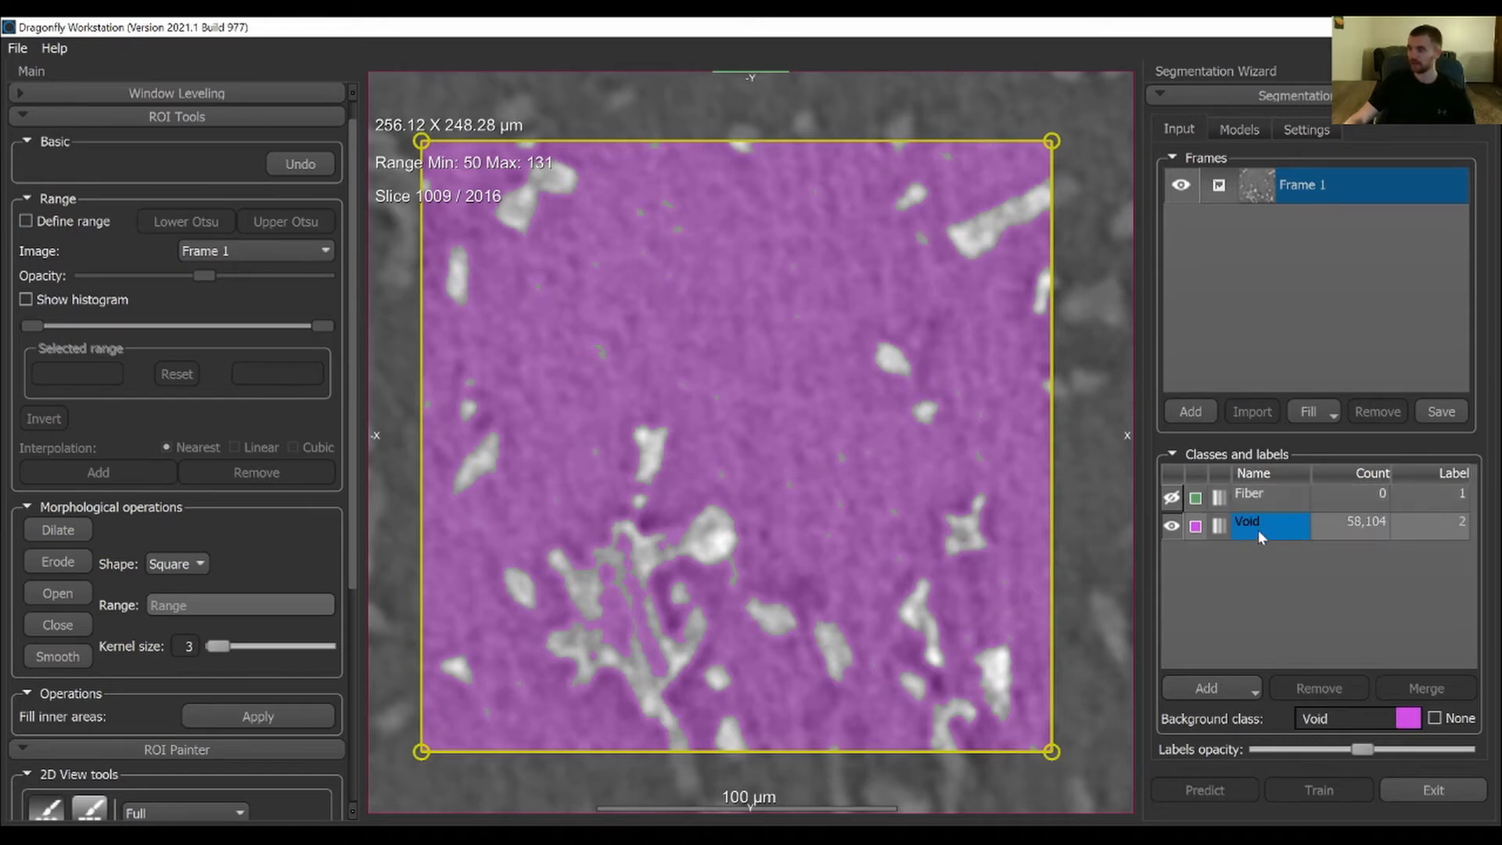
{"action": "left_click", "coordinate": [1171, 528]}
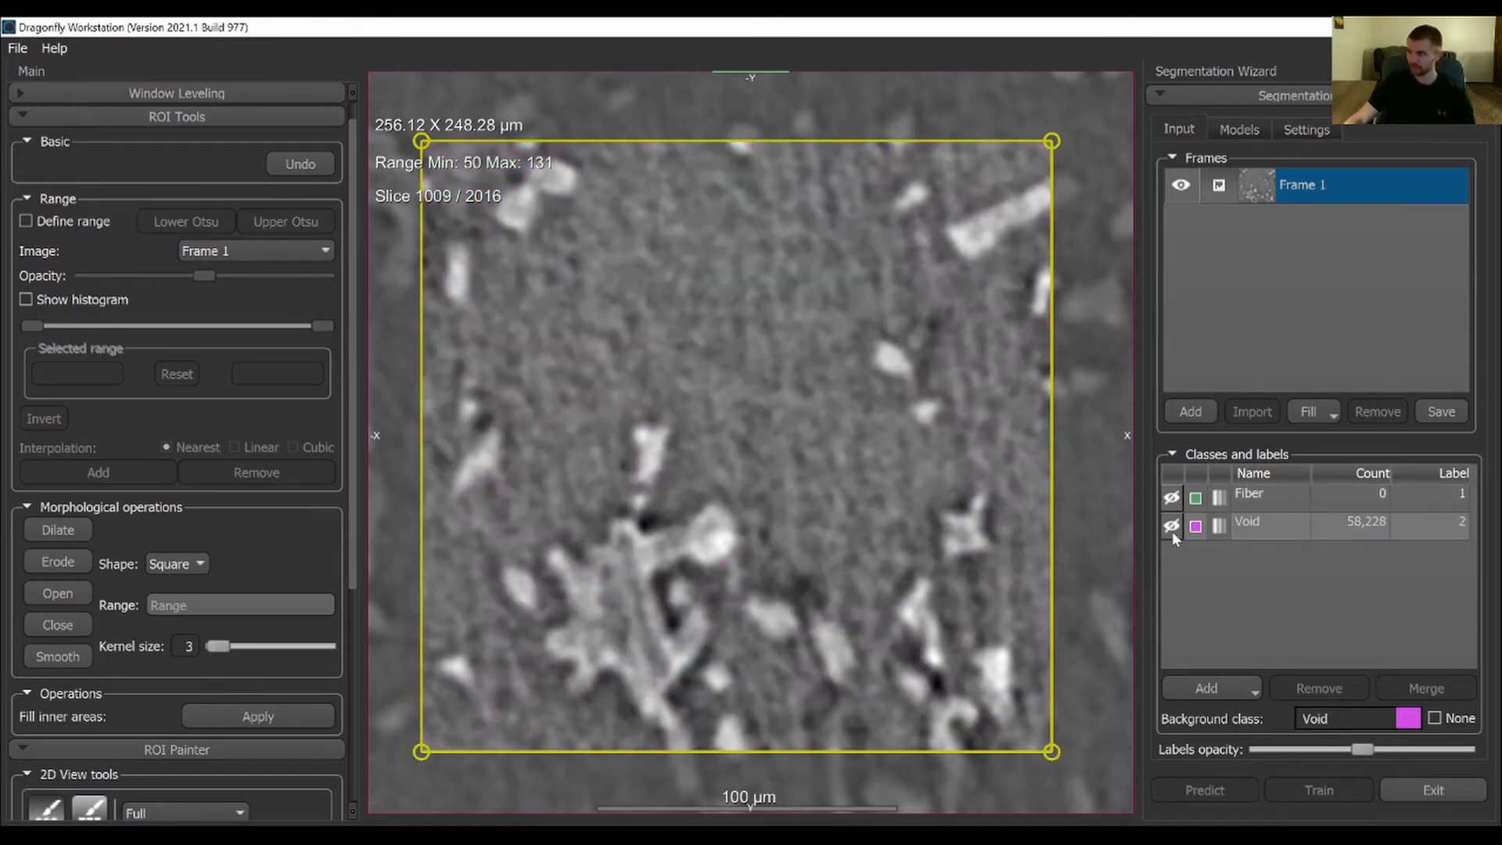
{"action": "left_click", "coordinate": [1172, 526]}
{"action": "left_click", "coordinate": [1172, 526]}
Examine the small bright specks near the fibers in the upper part of Frame 1 without labels, comparing them with neighbouring slices
{"action": "right_click_drag", "start_coordinate": [969, 175], "coordinate": [912, 525]}
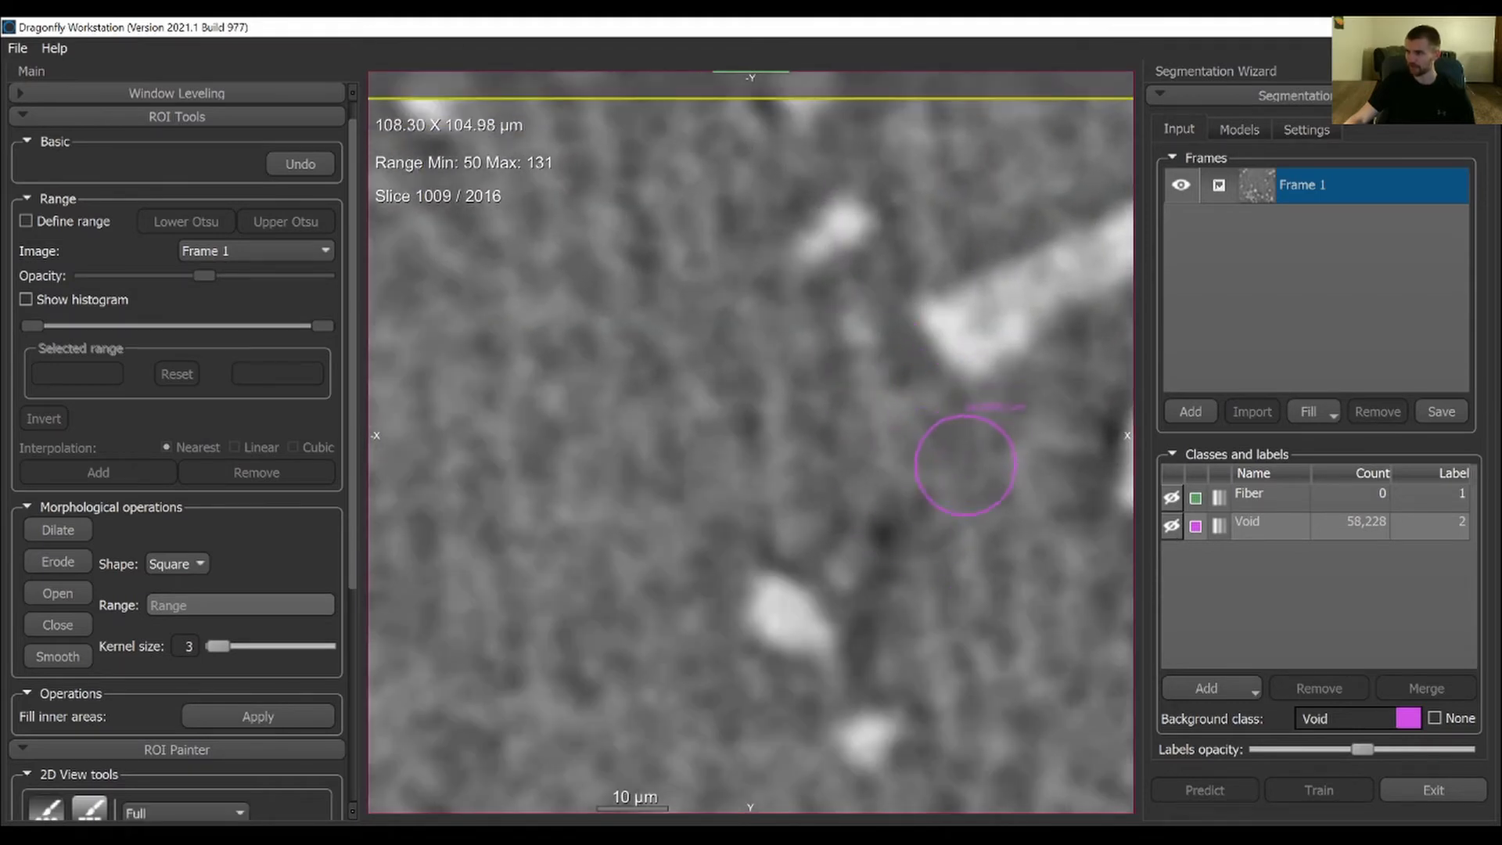
{"action": "scroll", "coordinate": [965, 469], "scroll_direction": "down", "scroll_amount": 1}
{"action": "scroll", "coordinate": [966, 477], "scroll_direction": "up", "scroll_amount": 4}
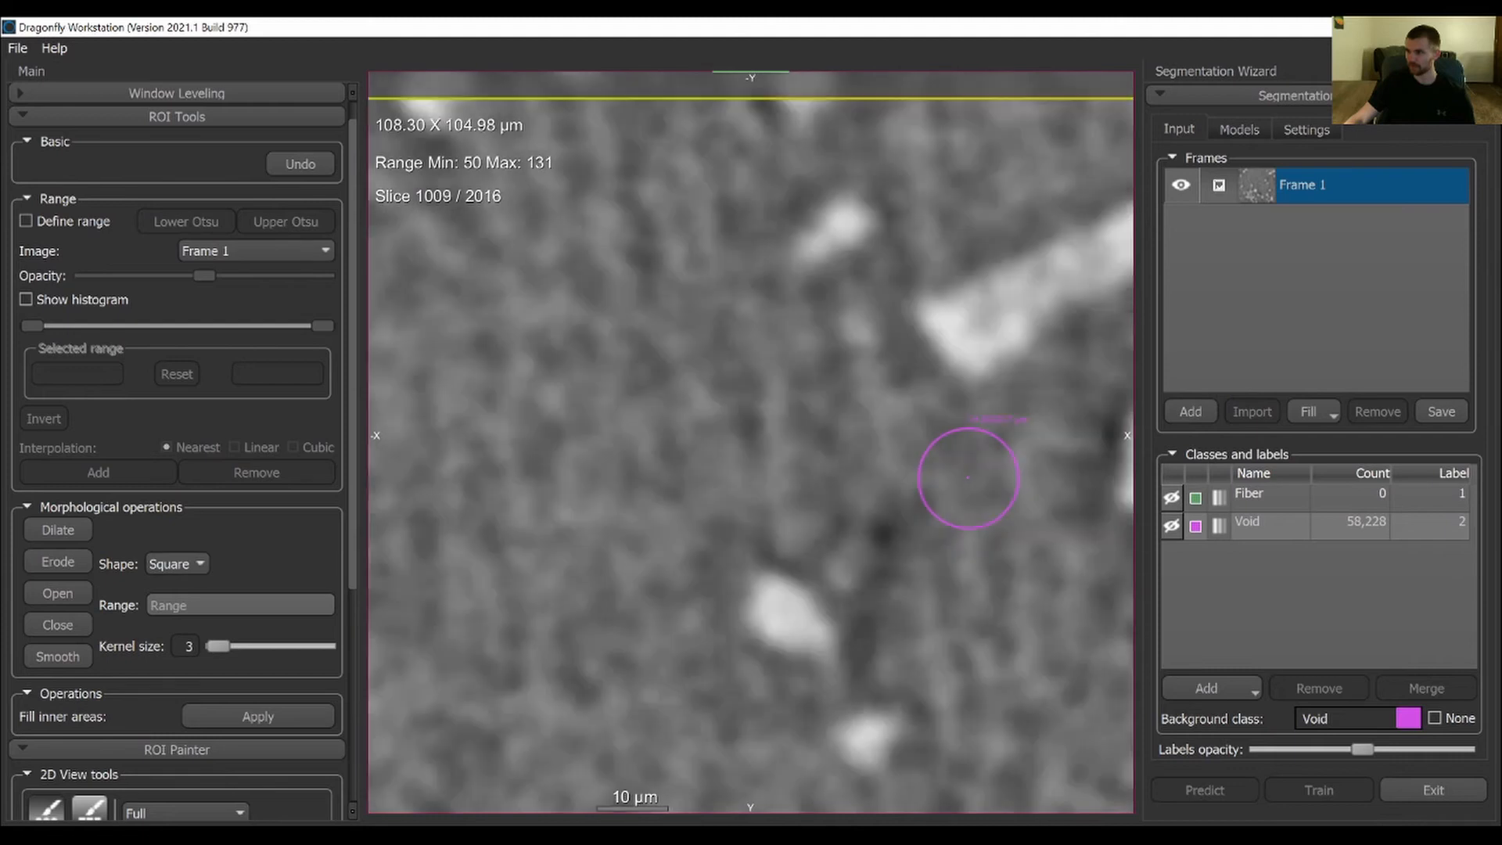
{"action": "scroll", "coordinate": [968, 477], "scroll_direction": "down", "scroll_amount": 3}
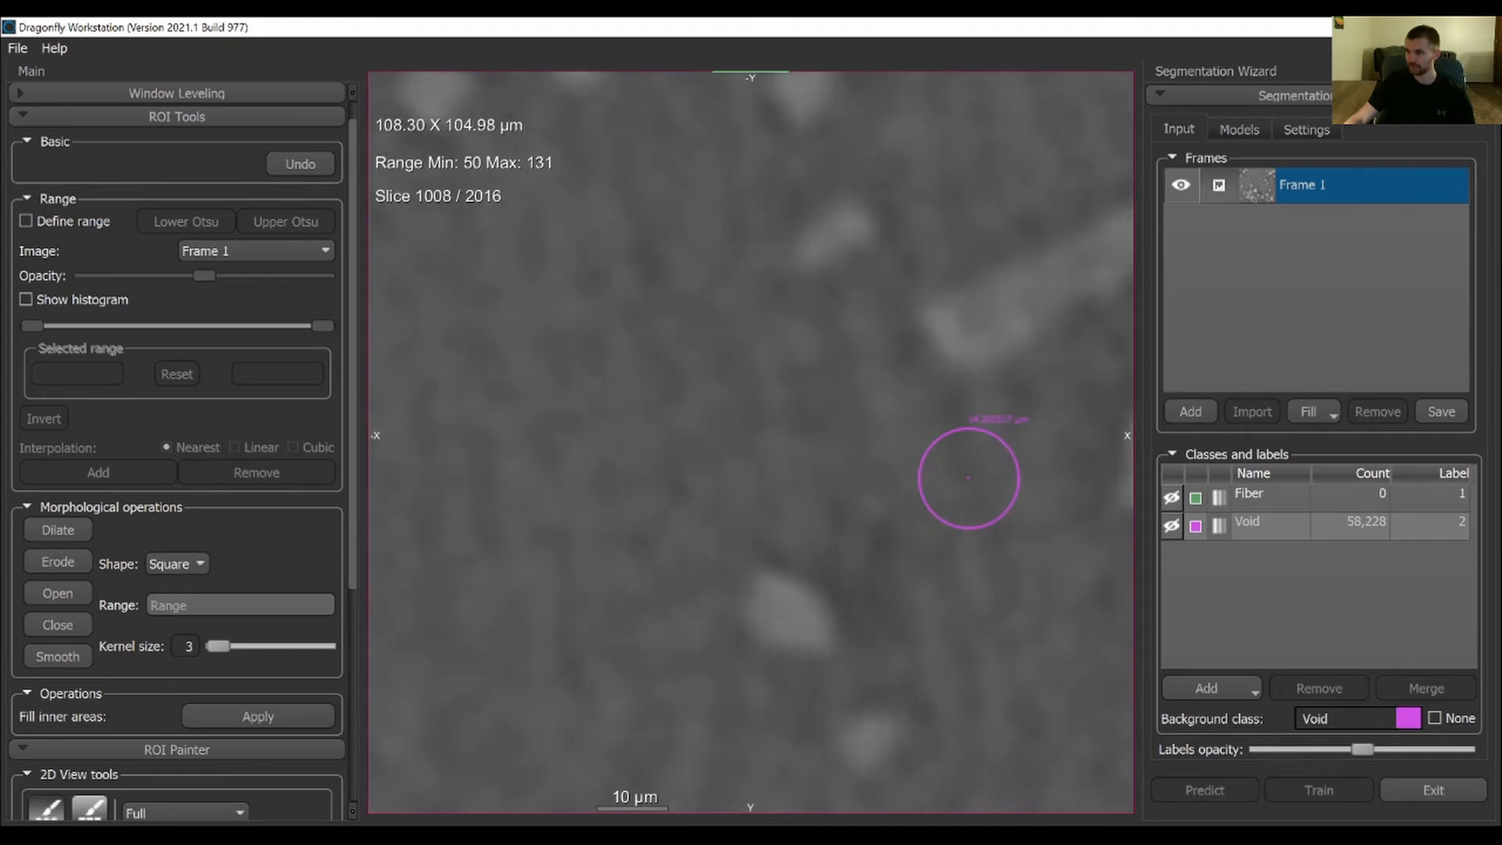
{"action": "scroll", "coordinate": [968, 477], "scroll_direction": "up", "scroll_amount": 3}
{"action": "scroll", "coordinate": [967, 477], "scroll_direction": "down", "scroll_amount": 7}
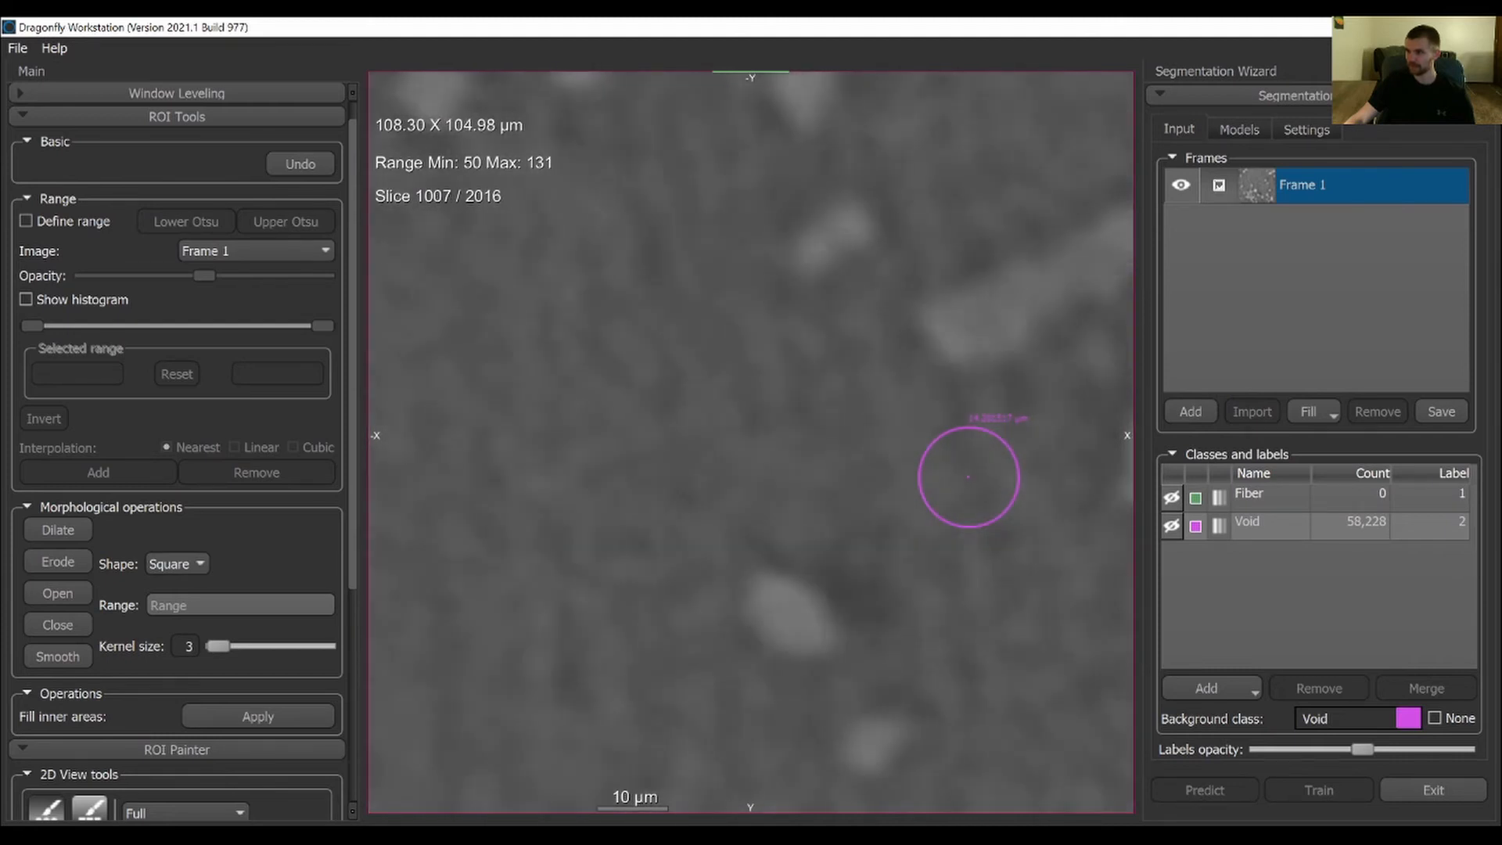
{"action": "scroll", "coordinate": [969, 477], "scroll_direction": "up", "scroll_amount": 4}
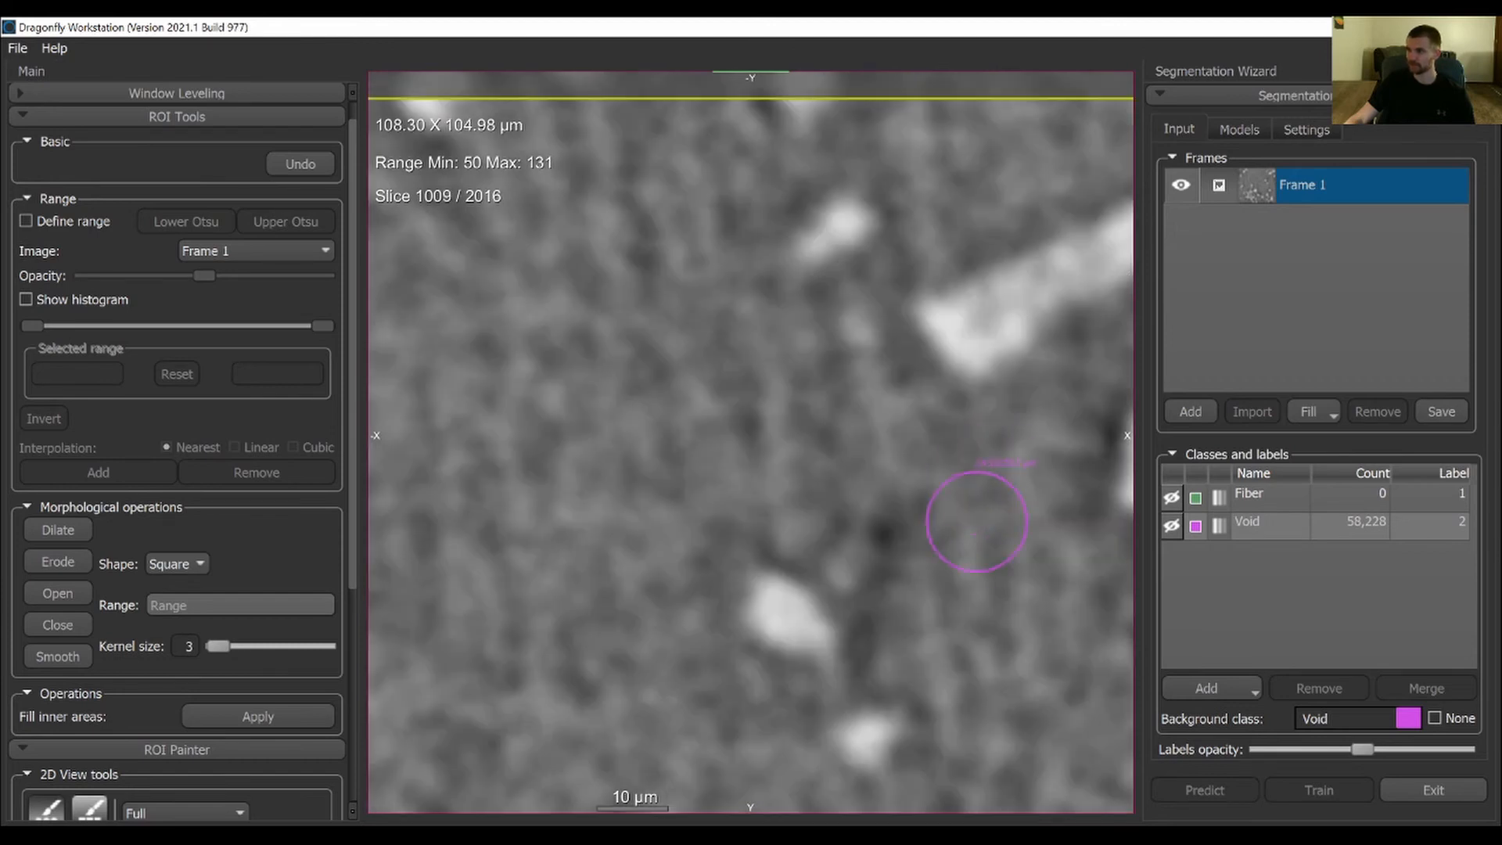
{"action": "right_click_drag", "start_coordinate": [978, 522], "coordinate": [876, 143]}
{"action": "mouse_move", "coordinate": [939, 609]}
{"action": "middle_mouse_down"}
{"action": "mouse_move", "coordinate": [949, 556]}
{"action": "mouse_move", "coordinate": [861, 423]}
{"action": "middle_mouse_up"}
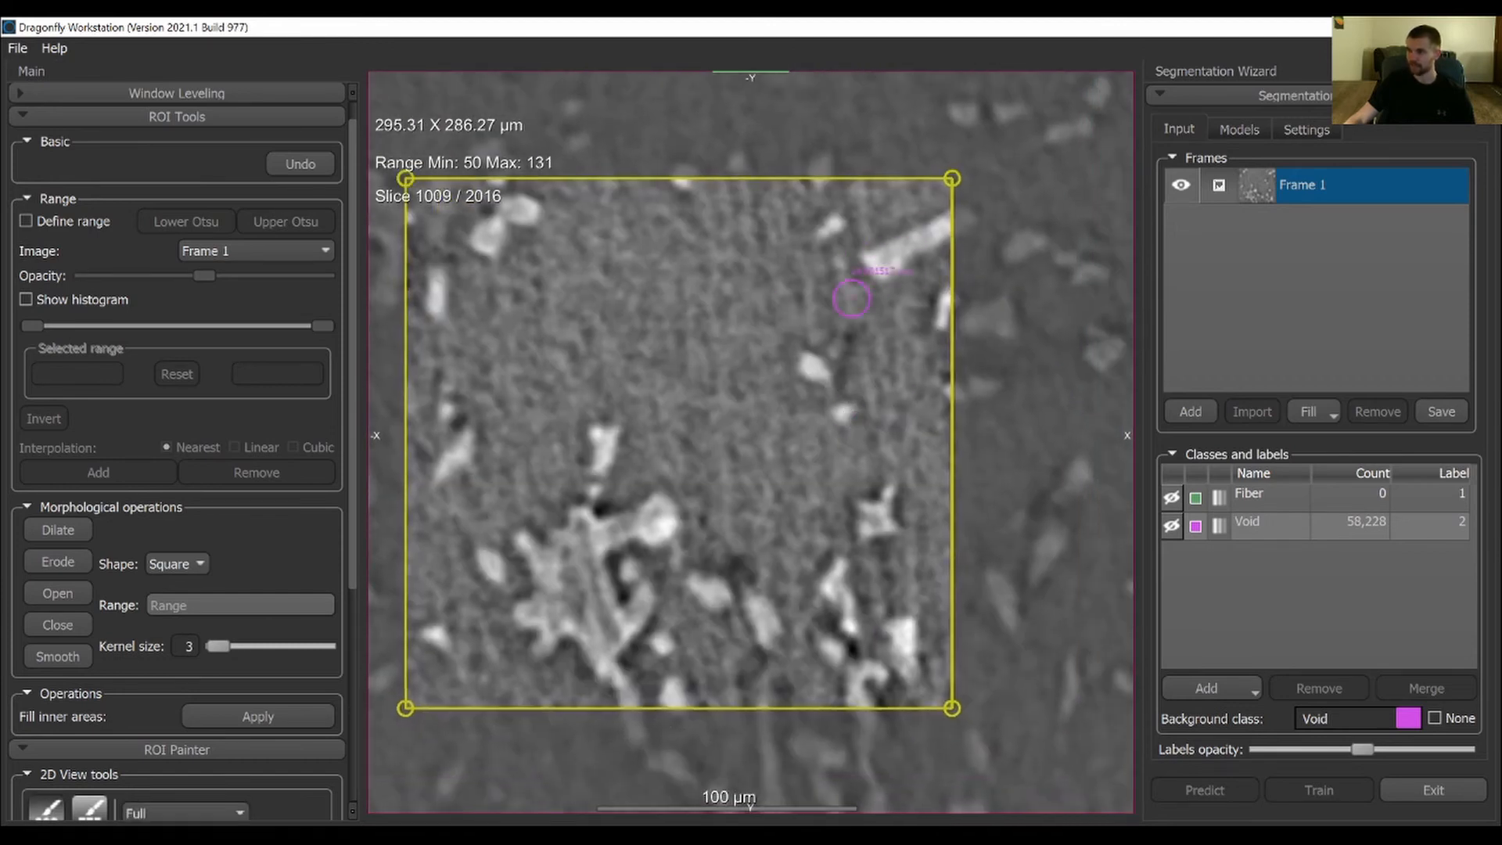
{"action": "middle_click_drag", "start_coordinate": [504, 354], "coordinate": [590, 362]}
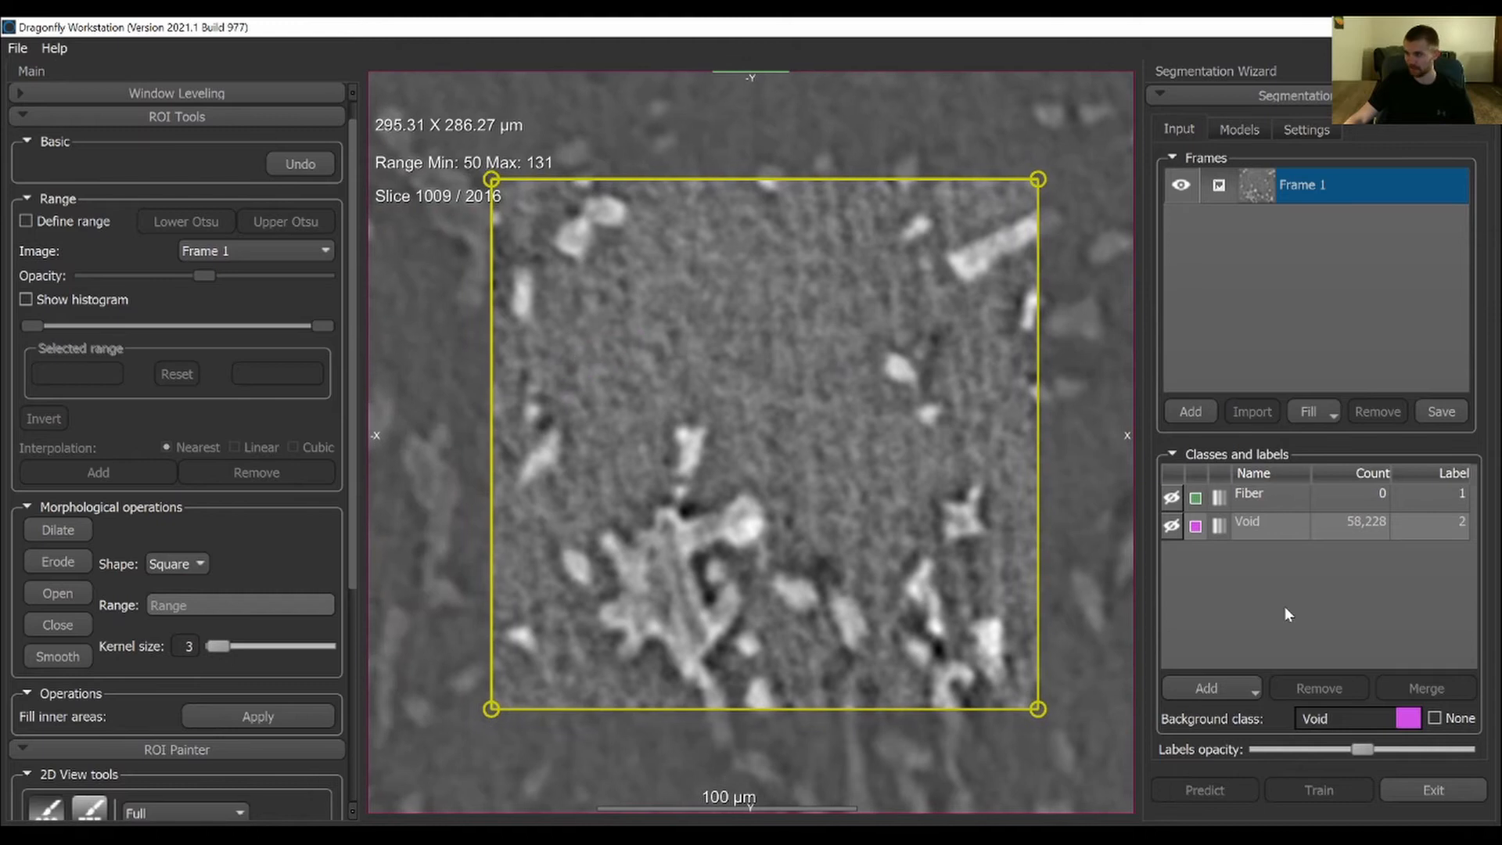
Show the Void labels again and paint the remaining unlabelled background specks beside the upper fiber as Void
{"action": "left_click", "coordinate": [1171, 526]}
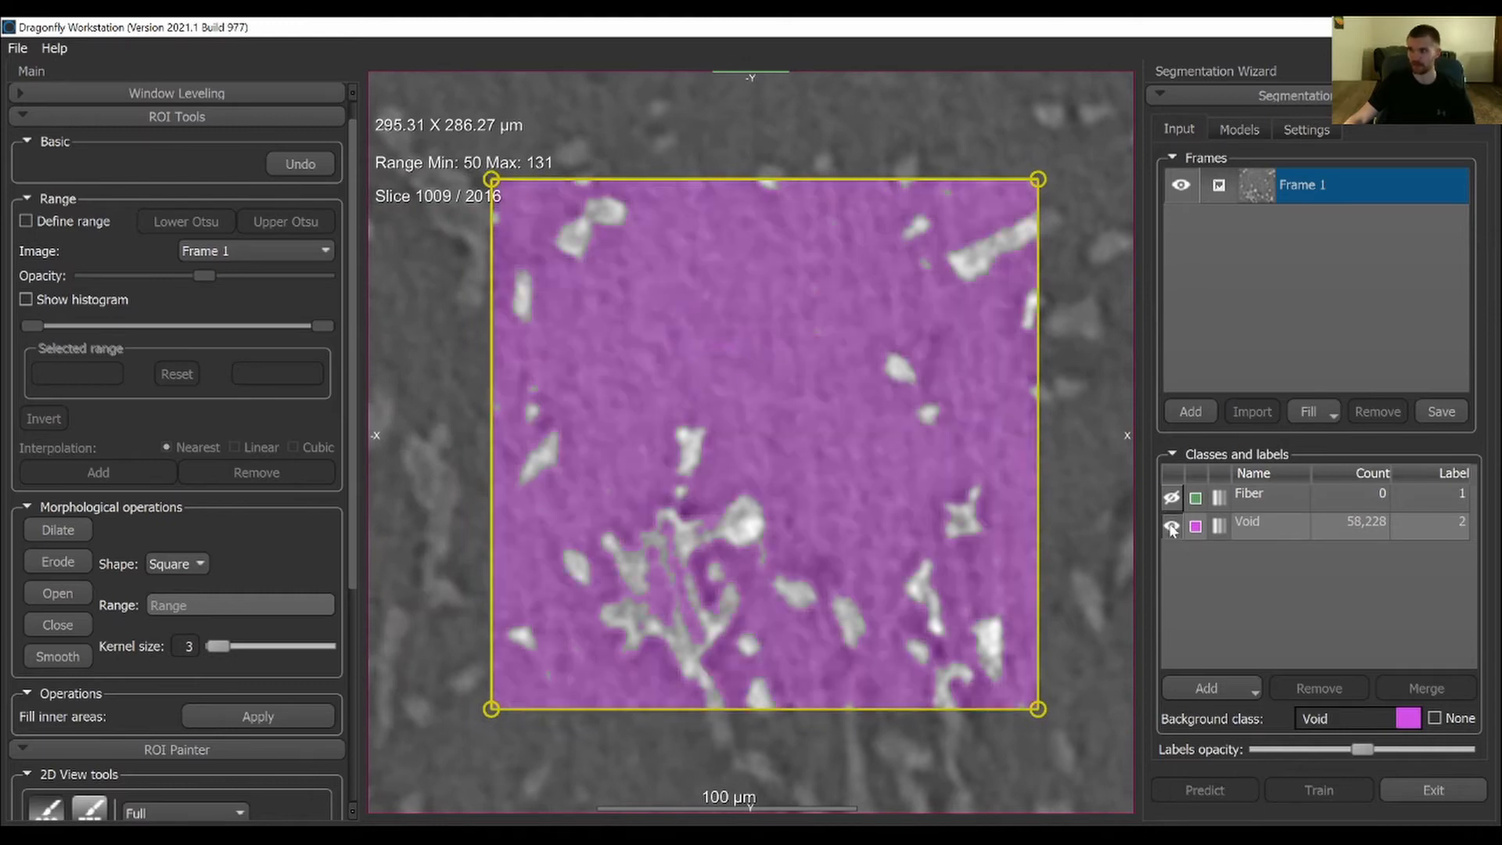
{"action": "left_click", "coordinate": [932, 266], "text": "ctrl"}
{"action": "left_click_drag", "start_coordinate": [956, 195], "coordinate": [908, 204], "text": "ctrl"}
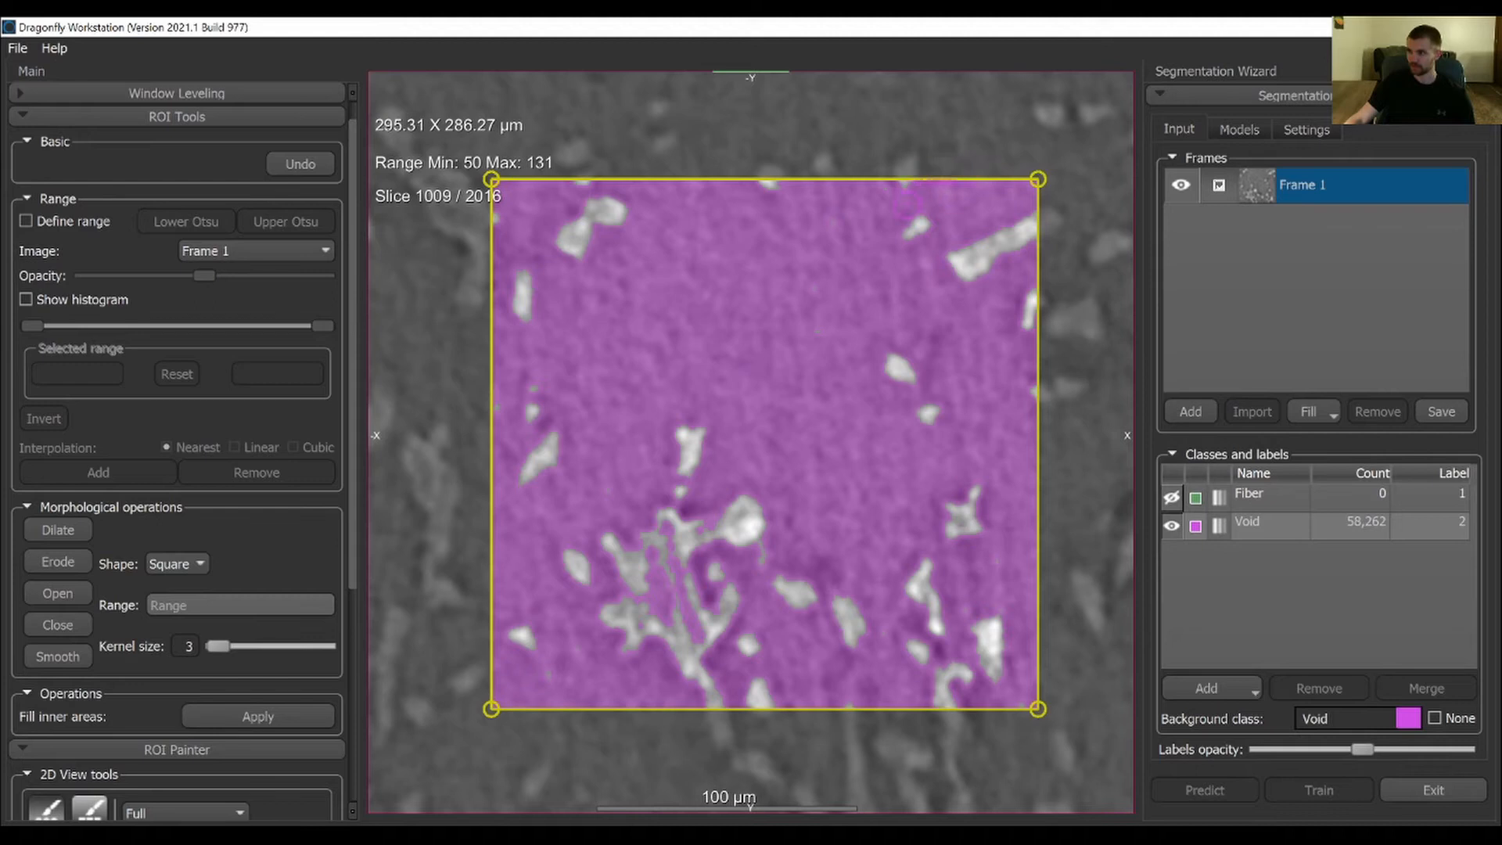
{"action": "left_click", "coordinate": [1176, 525]}
{"action": "left_click", "coordinate": [1176, 526]}
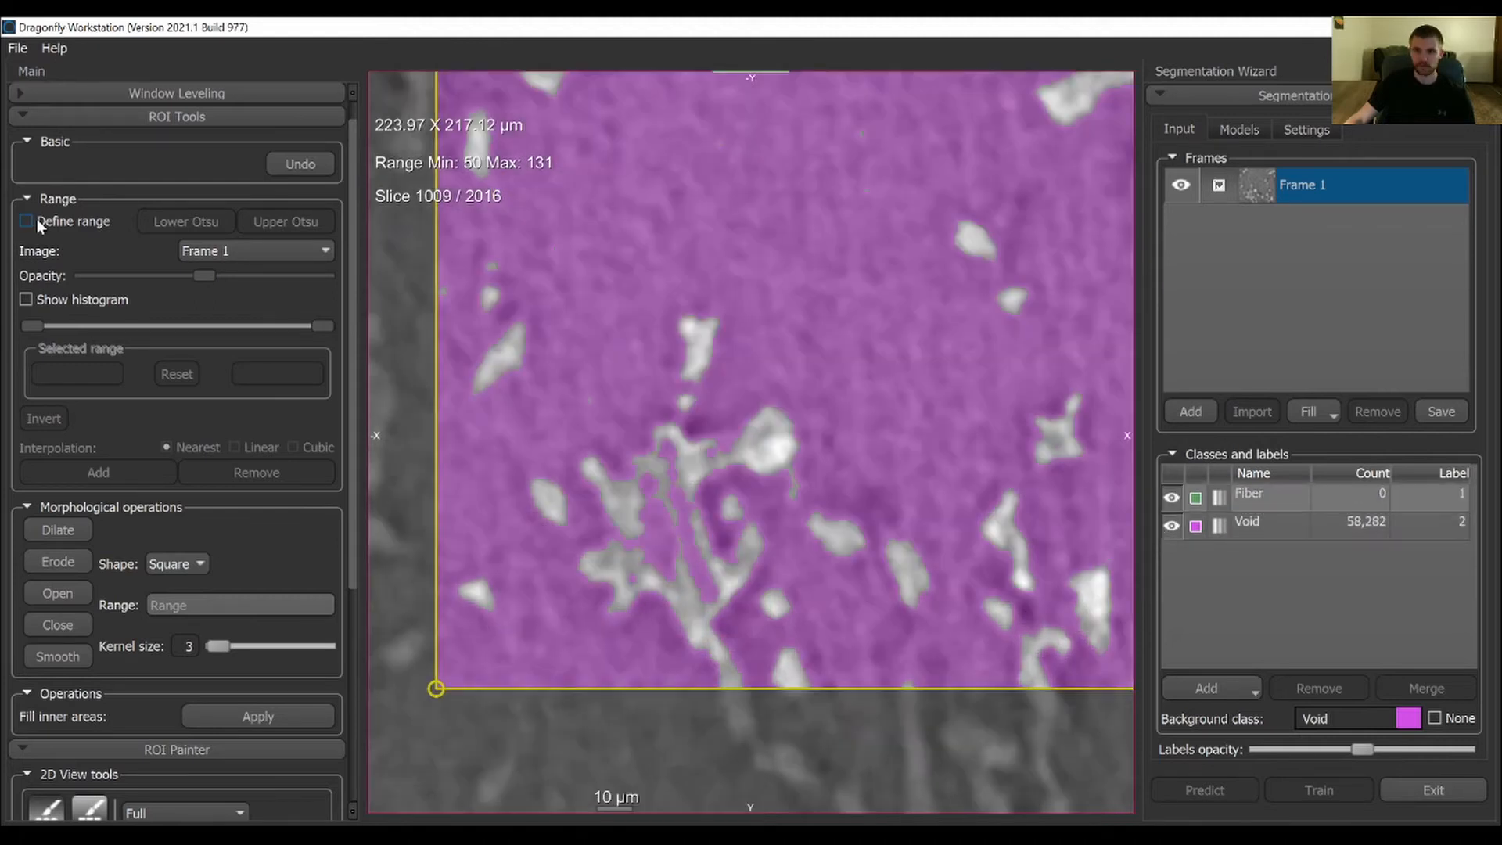
Define an intensity range on Frame 1 using the Upper Otsu threshold
{"action": "left_click", "coordinate": [36, 221]}
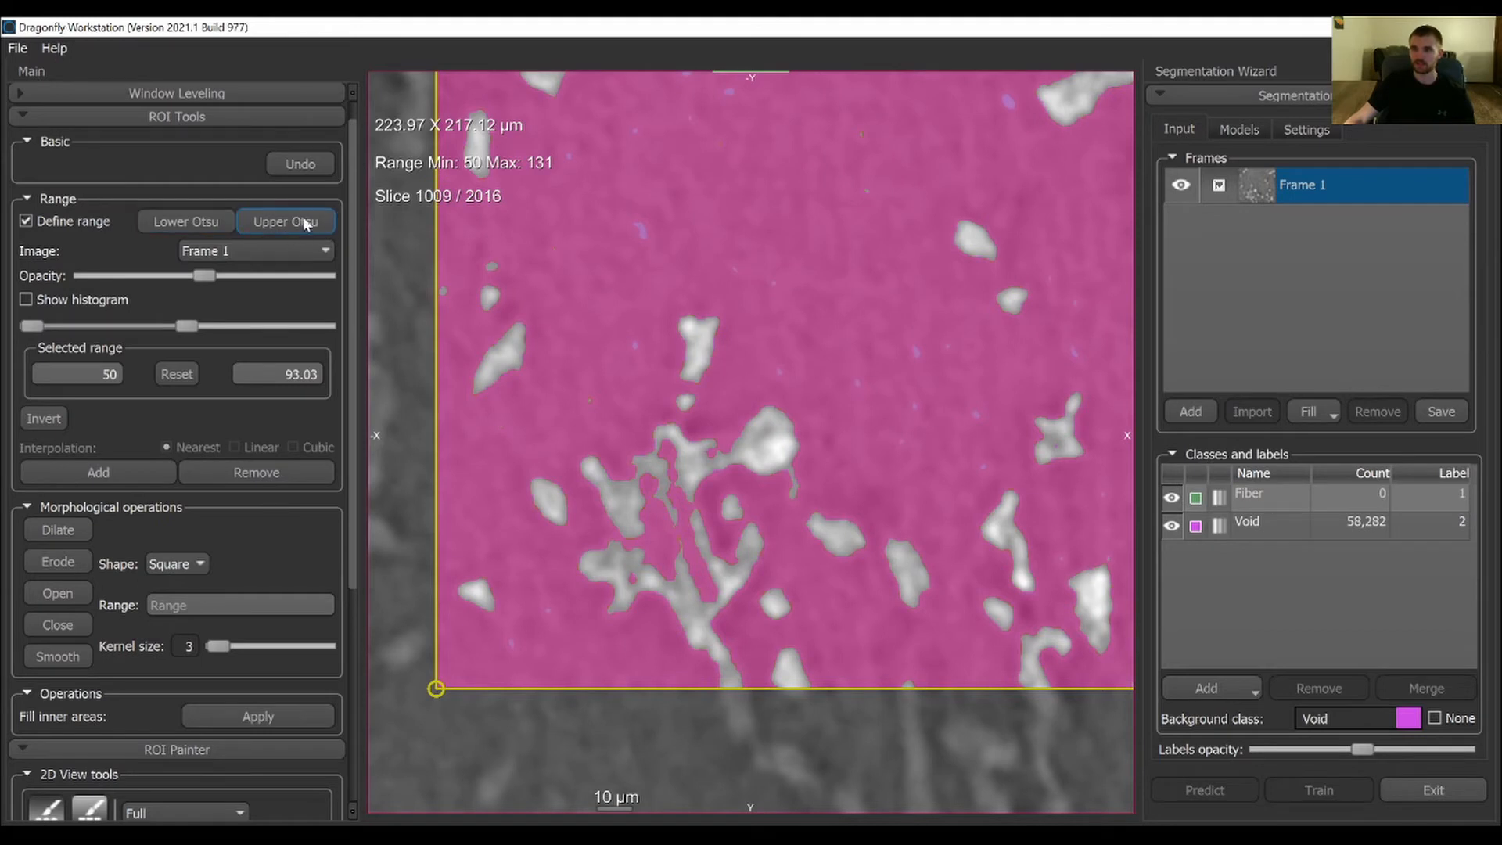
{"action": "left_click", "coordinate": [315, 223]}
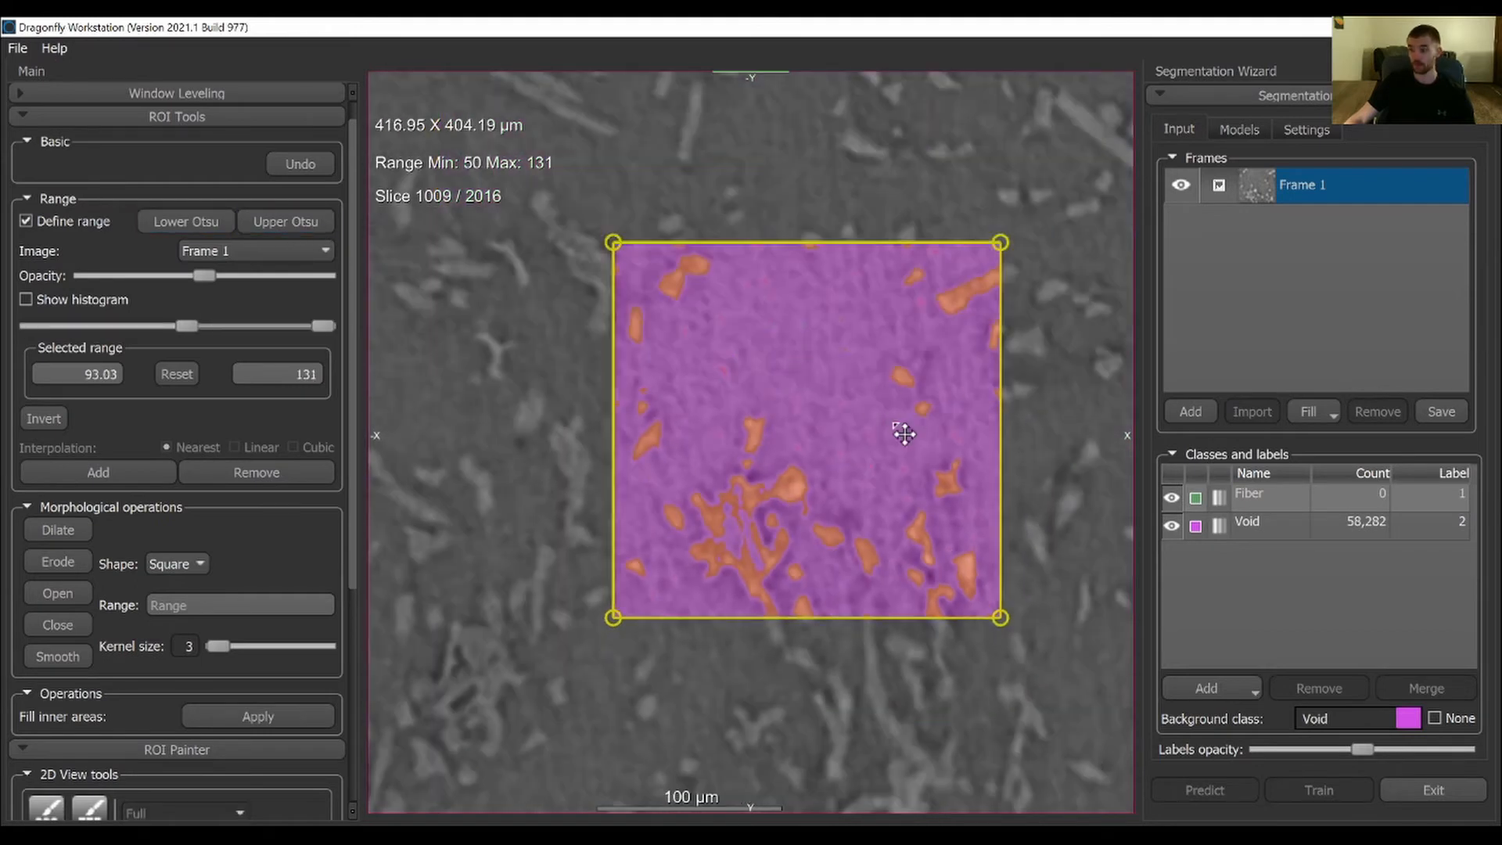
{"action": "middle_click_drag", "start_coordinate": [902, 433], "coordinate": [802, 365]}
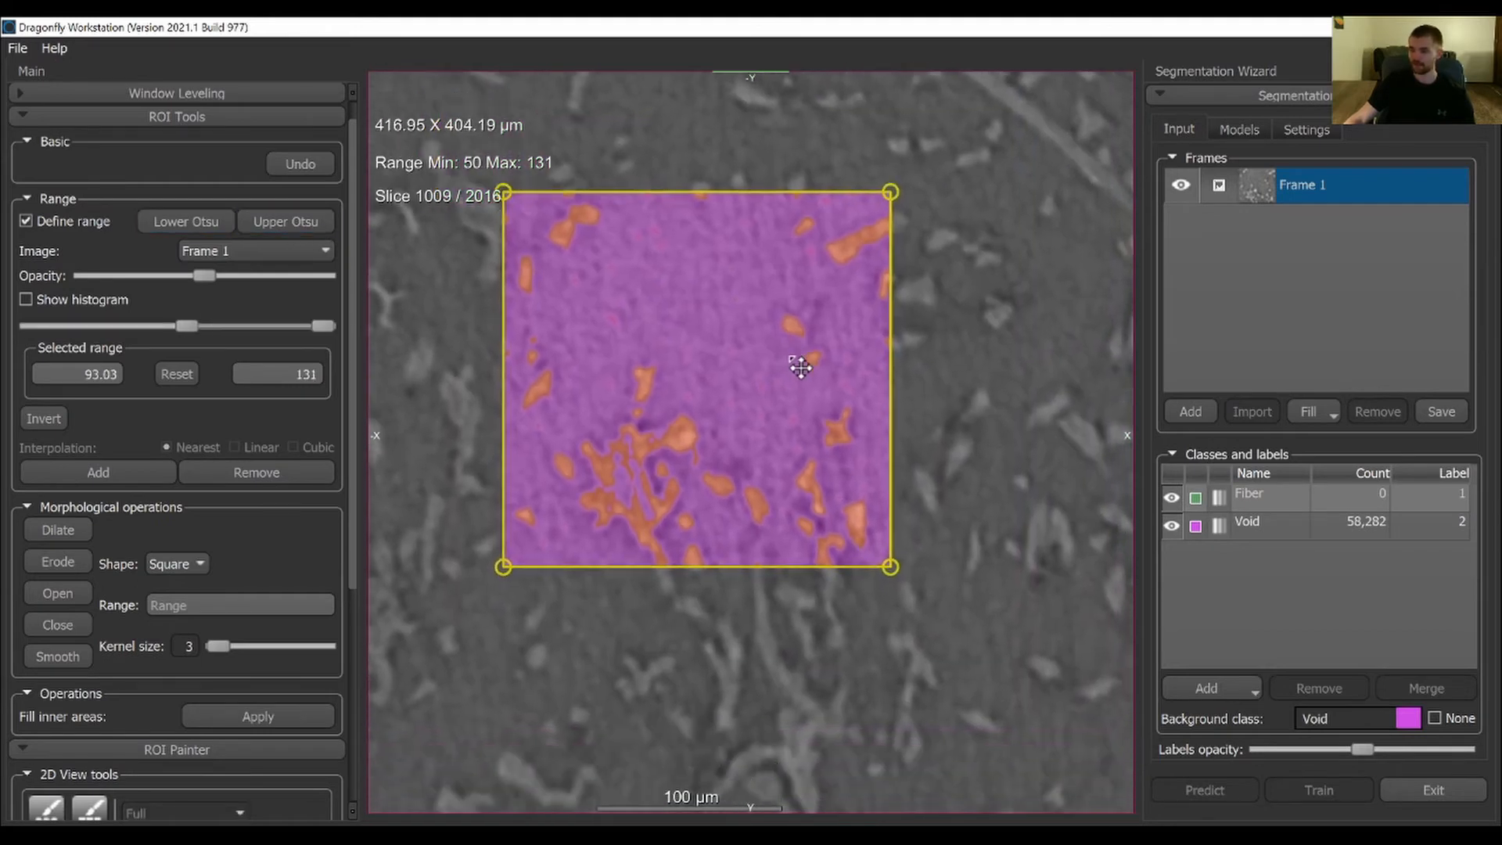
{"action": "right_click_drag", "start_coordinate": [801, 366], "coordinate": [740, 361]}
{"action": "scroll", "coordinate": [704, 399], "scroll_direction": "down", "scroll_amount": 1}
{"action": "scroll", "coordinate": [689, 422], "scroll_direction": "up", "scroll_amount": 1}
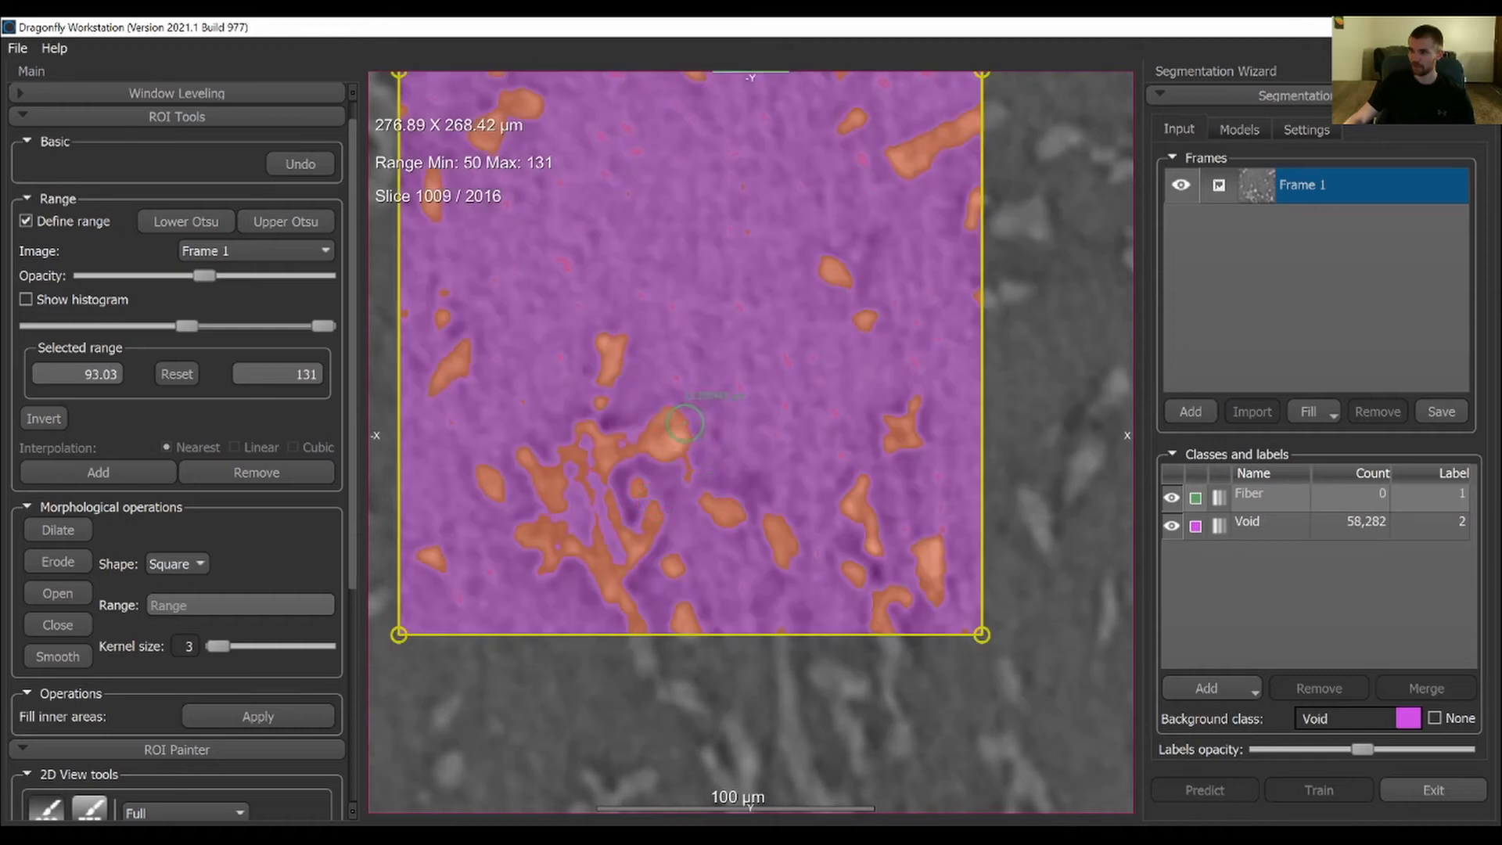
Paint the fibers across Frame 1 as Fiber within the defined range, and turn the range off
{"action": "middle_click_drag", "start_coordinate": [645, 495], "coordinate": [680, 504]}
{"action": "scroll", "coordinate": [701, 489], "scroll_direction": "up", "scroll_amount": 5, "text": "ctrl"}
{"action": "mouse_move", "coordinate": [709, 450]}
{"action": "left_mouse_down", "text": "ctrl"}
{"action": "mouse_move", "coordinate": [665, 482]}
{"action": "mouse_move", "coordinate": [607, 470]}
{"action": "mouse_move", "coordinate": [591, 446]}
{"action": "mouse_move", "coordinate": [661, 422]}
{"action": "mouse_move", "coordinate": [651, 365]}
{"action": "mouse_move", "coordinate": [693, 485]}
{"action": "mouse_move", "coordinate": [712, 477]}
{"action": "mouse_move", "coordinate": [658, 571]}
{"action": "mouse_move", "coordinate": [681, 633]}
{"action": "left_mouse_up", "text": "ctrl"}
{"action": "mouse_move", "coordinate": [643, 567]}
{"action": "left_mouse_down", "text": "ctrl"}
{"action": "mouse_move", "coordinate": [595, 570]}
{"action": "mouse_move", "coordinate": [591, 534]}
{"action": "mouse_move", "coordinate": [587, 568]}
{"action": "left_mouse_up", "text": "ctrl"}
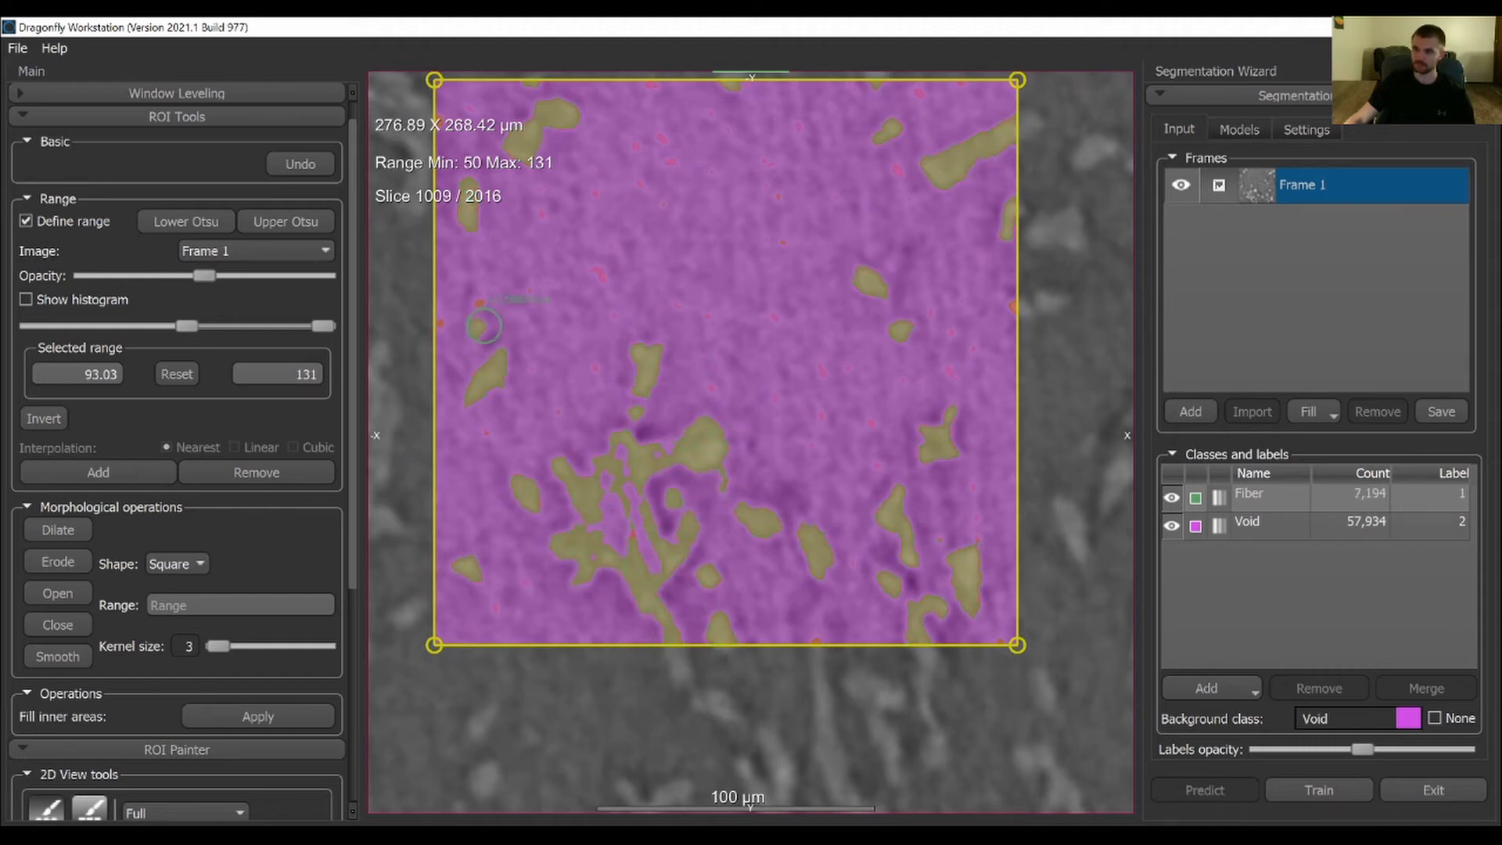
{"action": "left_click_drag", "start_coordinate": [484, 326], "coordinate": [486, 324], "text": "ctrl"}
{"action": "left_click", "coordinate": [25, 221]}
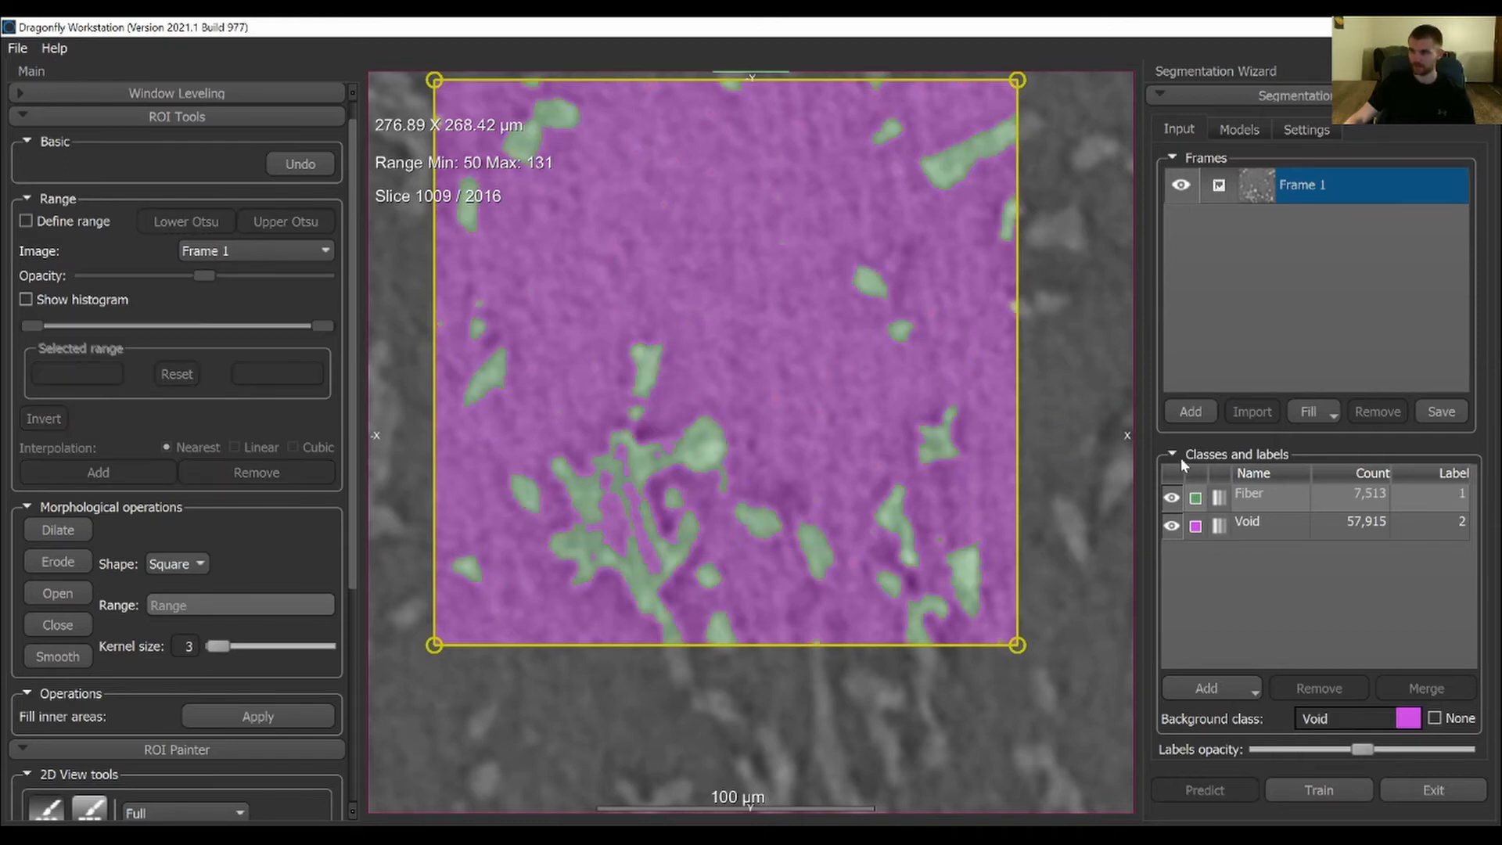
Check the Fiber labels against the image with Void hidden, and fill the gaps inside the large fiber cluster as Fiber
{"action": "left_click", "coordinate": [1169, 526]}
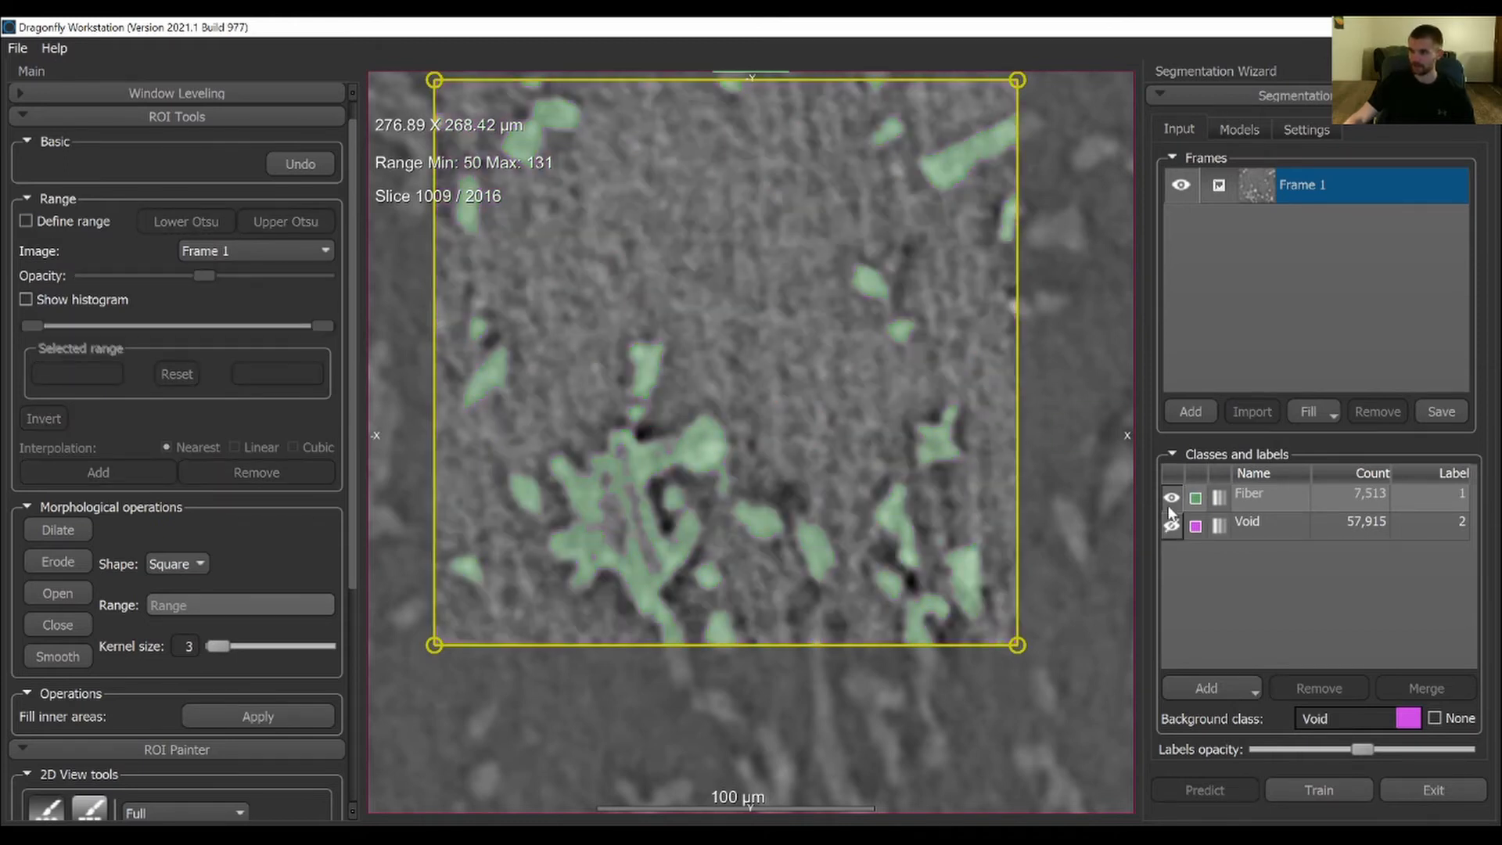
{"action": "left_click", "coordinate": [1171, 498]}
{"action": "left_click", "coordinate": [1171, 499]}
{"action": "left_click", "coordinate": [1171, 498]}
{"action": "left_click", "coordinate": [1170, 498]}
{"action": "left_click", "coordinate": [1171, 499]}
{"action": "left_click", "coordinate": [1171, 498]}
{"action": "left_click", "coordinate": [1171, 500]}
{"action": "left_click", "coordinate": [1170, 499]}
{"action": "mouse_move", "coordinate": [653, 534]}
{"action": "left_mouse_down"}
{"action": "mouse_move", "coordinate": [615, 538]}
{"action": "mouse_move", "coordinate": [623, 489]}
{"action": "left_mouse_up"}
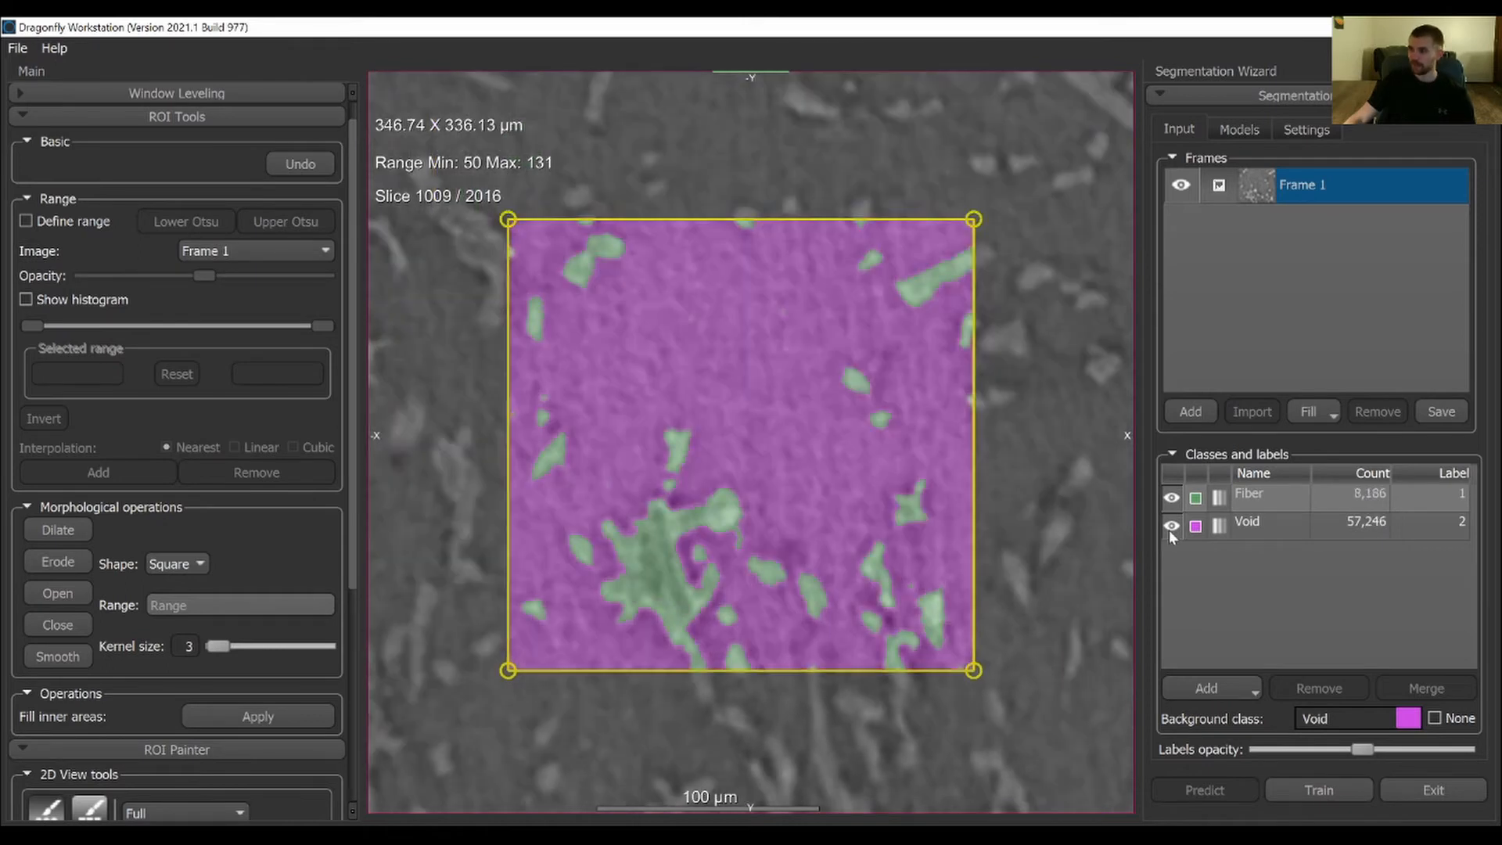
Paint over the stray Fiber specks in the middle of Frame 1's background as Void, and undo the last stroke
{"action": "scroll", "coordinate": [822, 294], "scroll_direction": "down", "scroll_amount": 1}
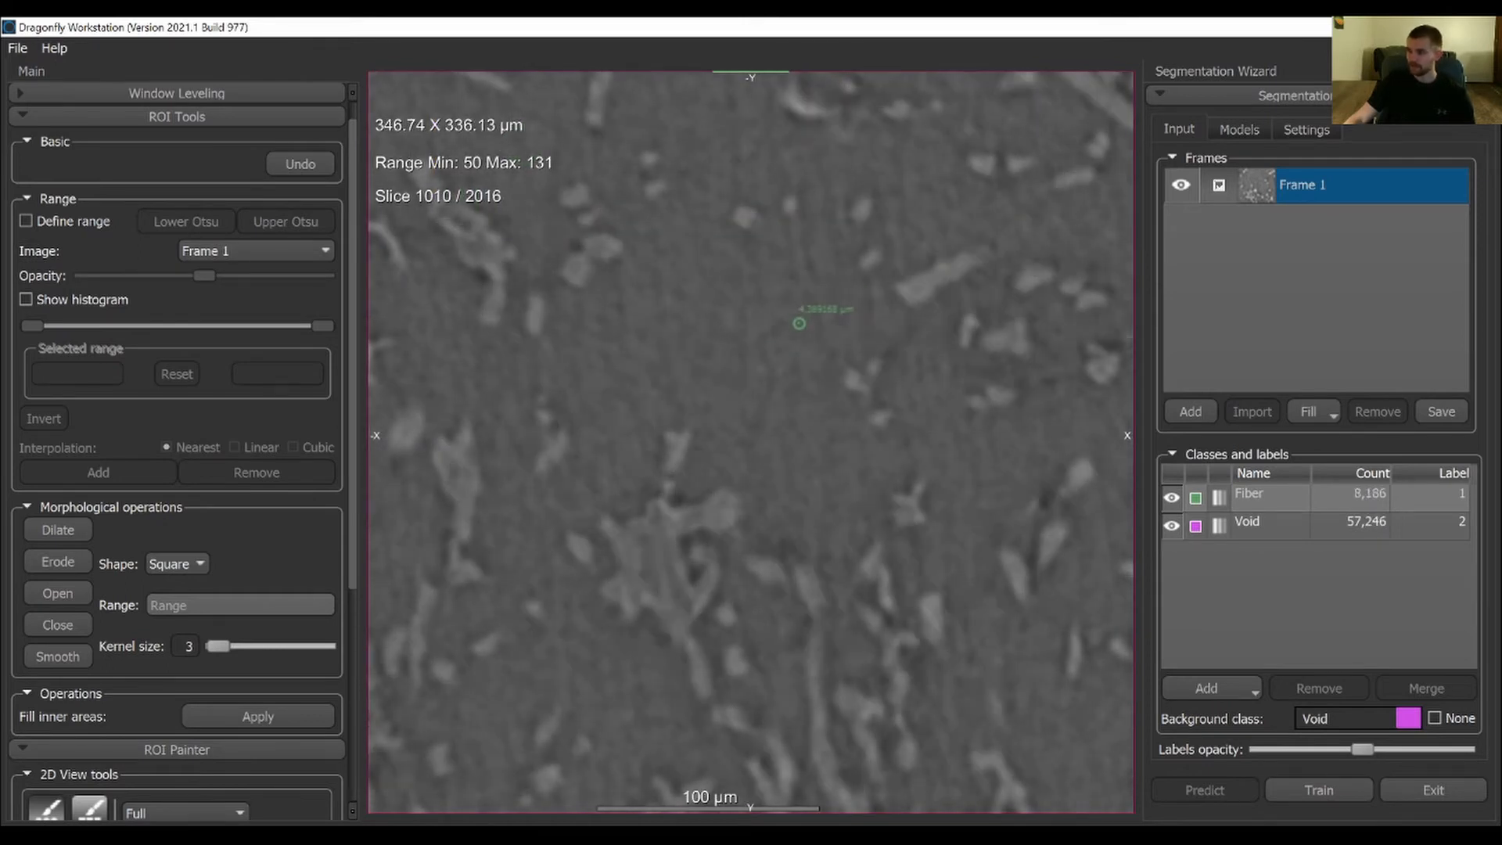
{"action": "scroll", "coordinate": [798, 320], "scroll_direction": "up", "scroll_amount": 1}
{"action": "right_click_drag", "start_coordinate": [796, 300], "coordinate": [814, 682]}
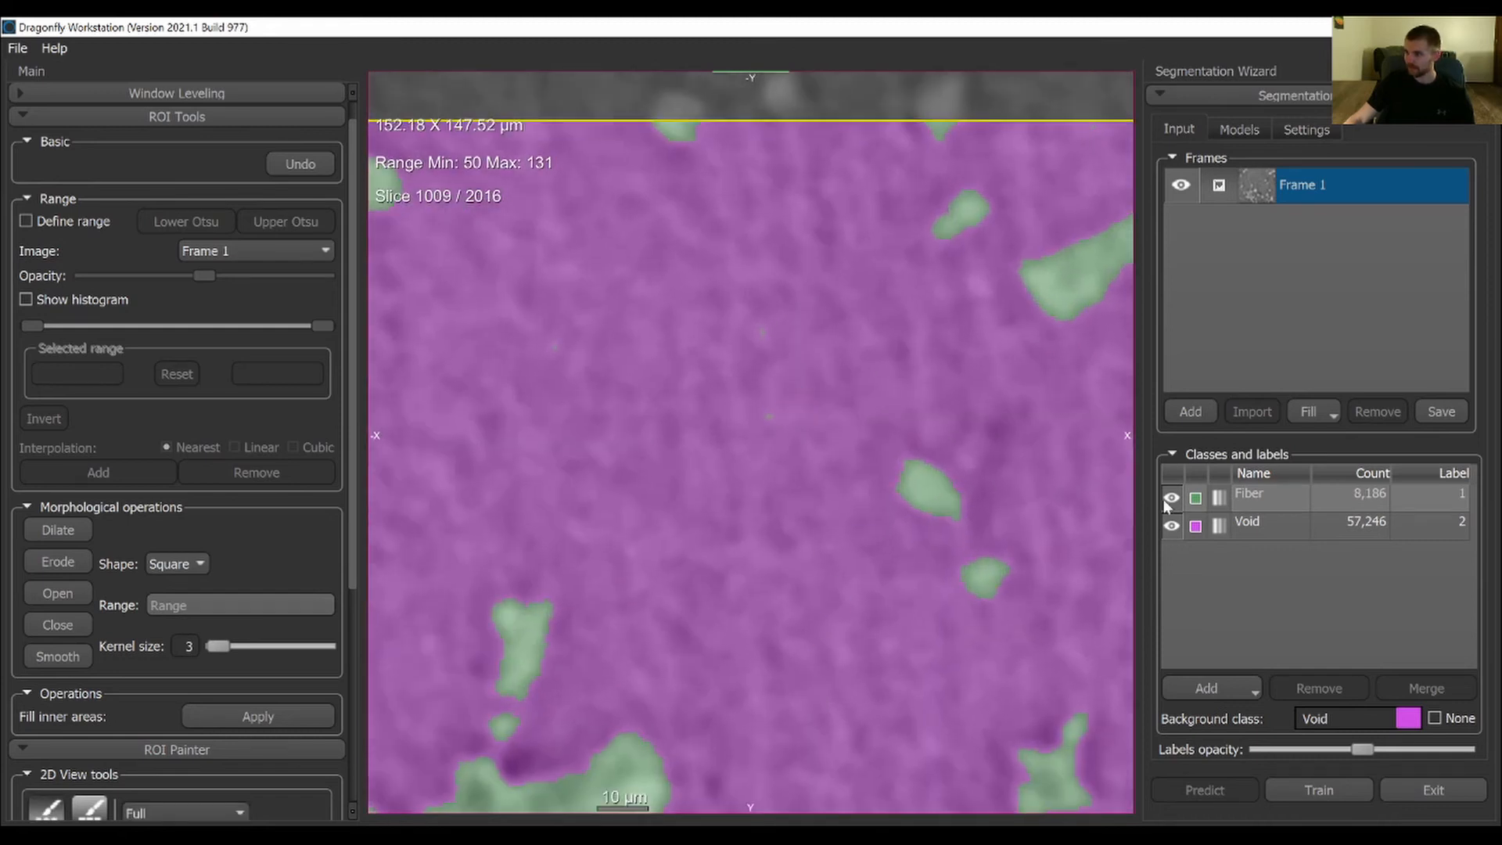
{"action": "left_click", "coordinate": [1264, 495]}
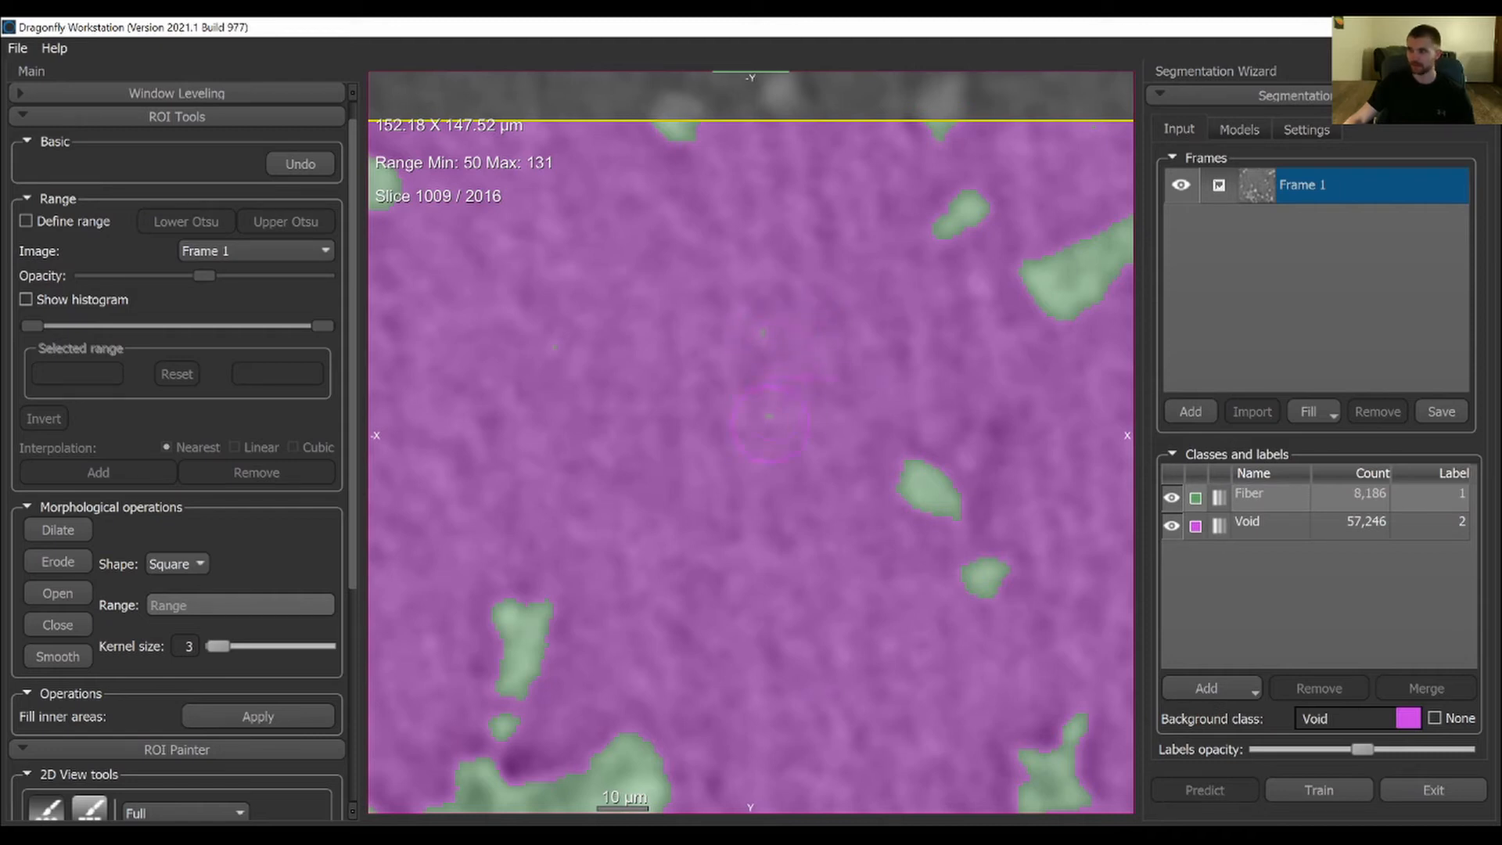
{"action": "left_click", "coordinate": [775, 403]}
{"action": "left_click", "coordinate": [772, 330]}
{"action": "key", "text": "ctrl+z"}
Paint over the remaining stray specks in Frame 1's background, between the small fibers and the large cluster, as Void
{"action": "middle_click_drag", "start_coordinate": [832, 519], "coordinate": [938, 320]}
{"action": "right_click_drag", "start_coordinate": [886, 428], "coordinate": [875, 450]}
{"action": "middle_click_drag", "start_coordinate": [874, 450], "coordinate": [776, 439]}
{"action": "right_click_drag", "start_coordinate": [474, 268], "coordinate": [718, 734]}
{"action": "middle_click_drag", "start_coordinate": [682, 668], "coordinate": [850, 508]}
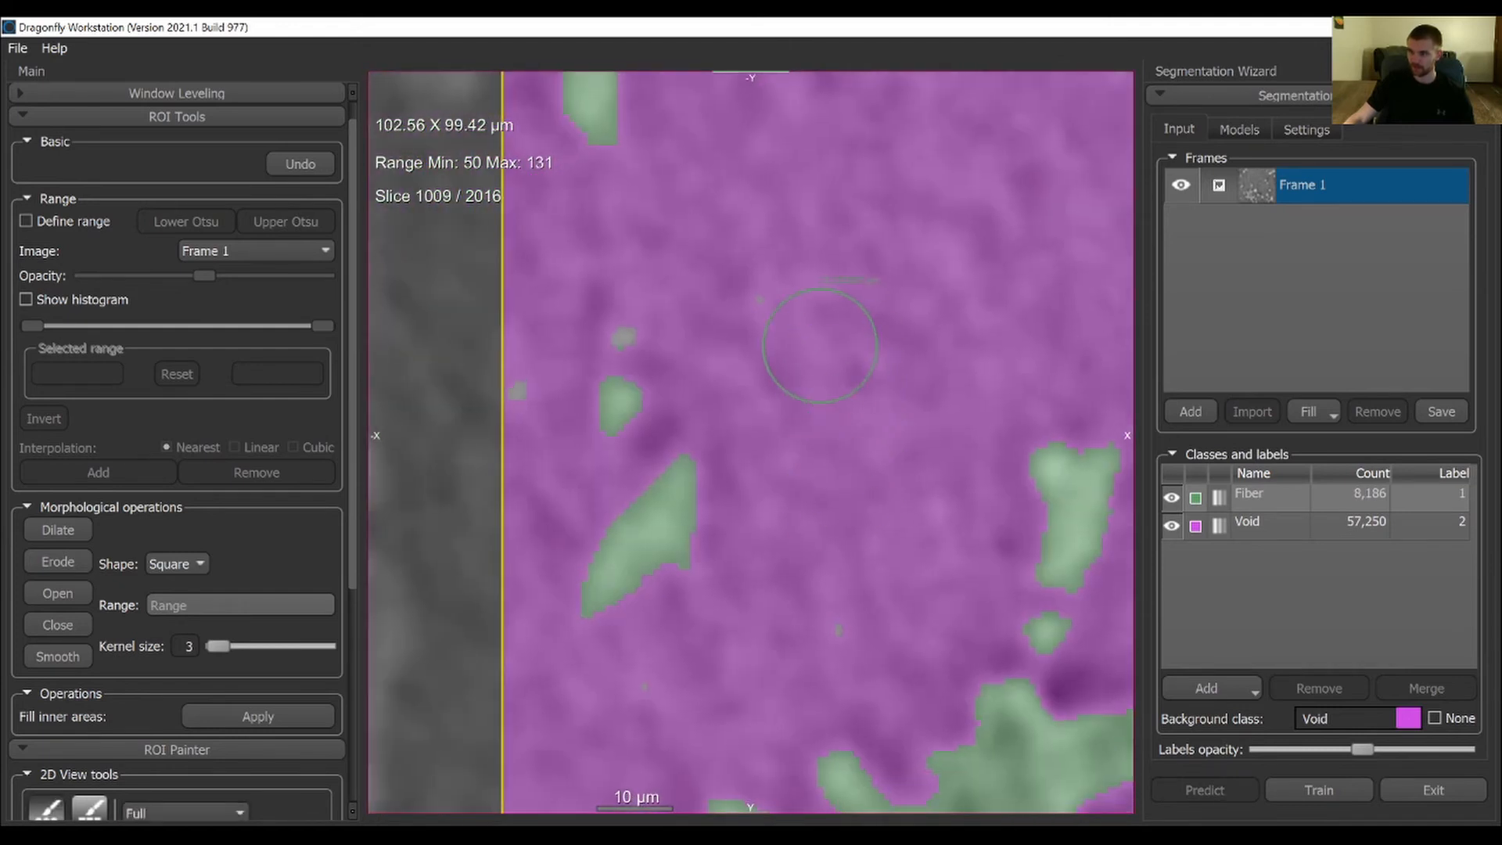
{"action": "left_click", "coordinate": [1236, 532]}
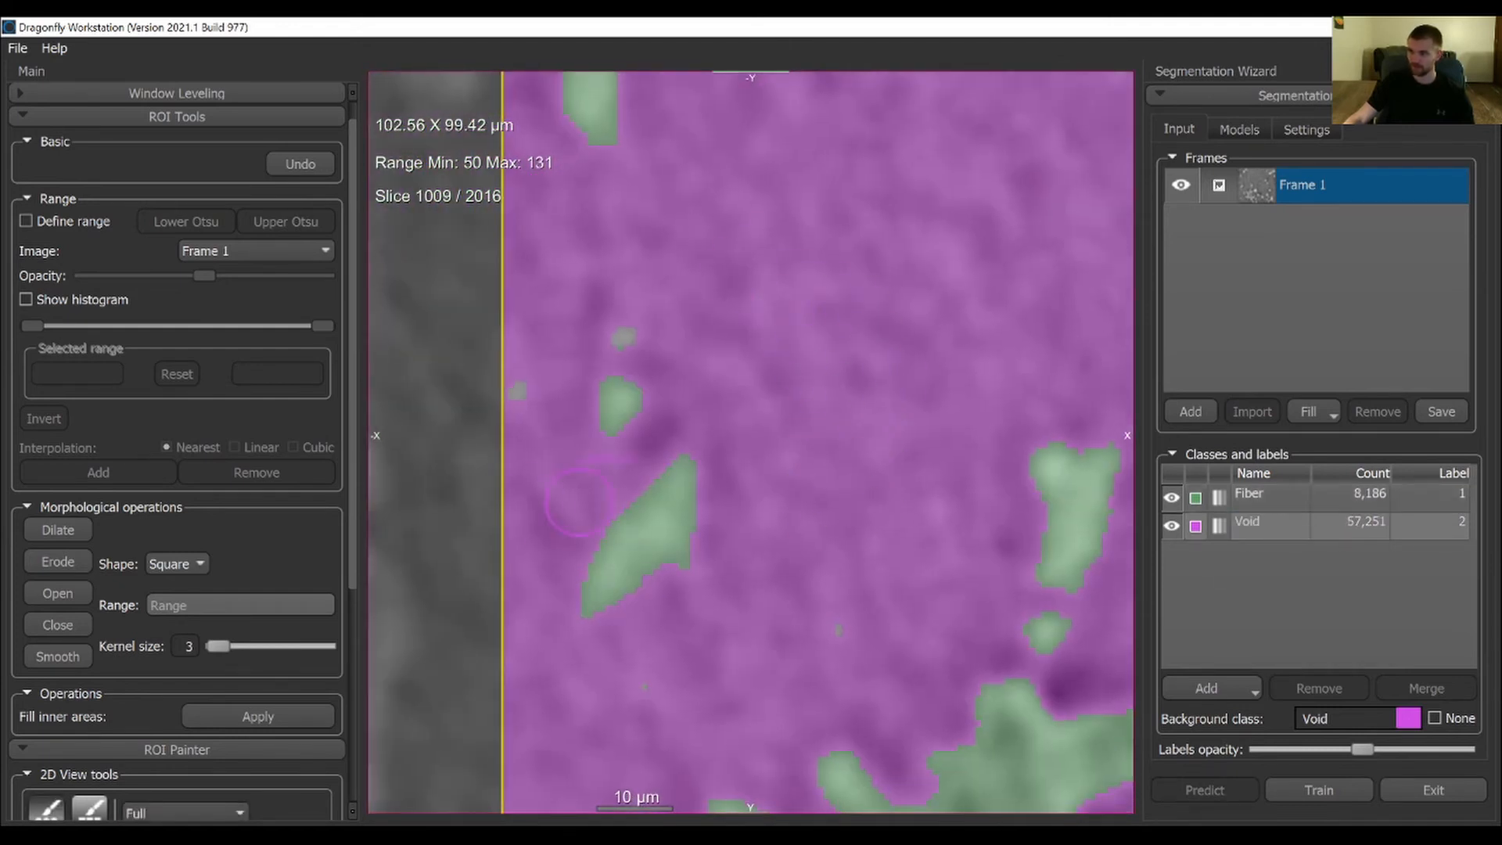
{"action": "right_click_drag", "start_coordinate": [835, 565], "coordinate": [855, 516]}
{"action": "scroll", "coordinate": [855, 517], "scroll_direction": "down", "scroll_amount": 1}
{"action": "scroll", "coordinate": [839, 573], "scroll_direction": "up", "scroll_amount": 1}
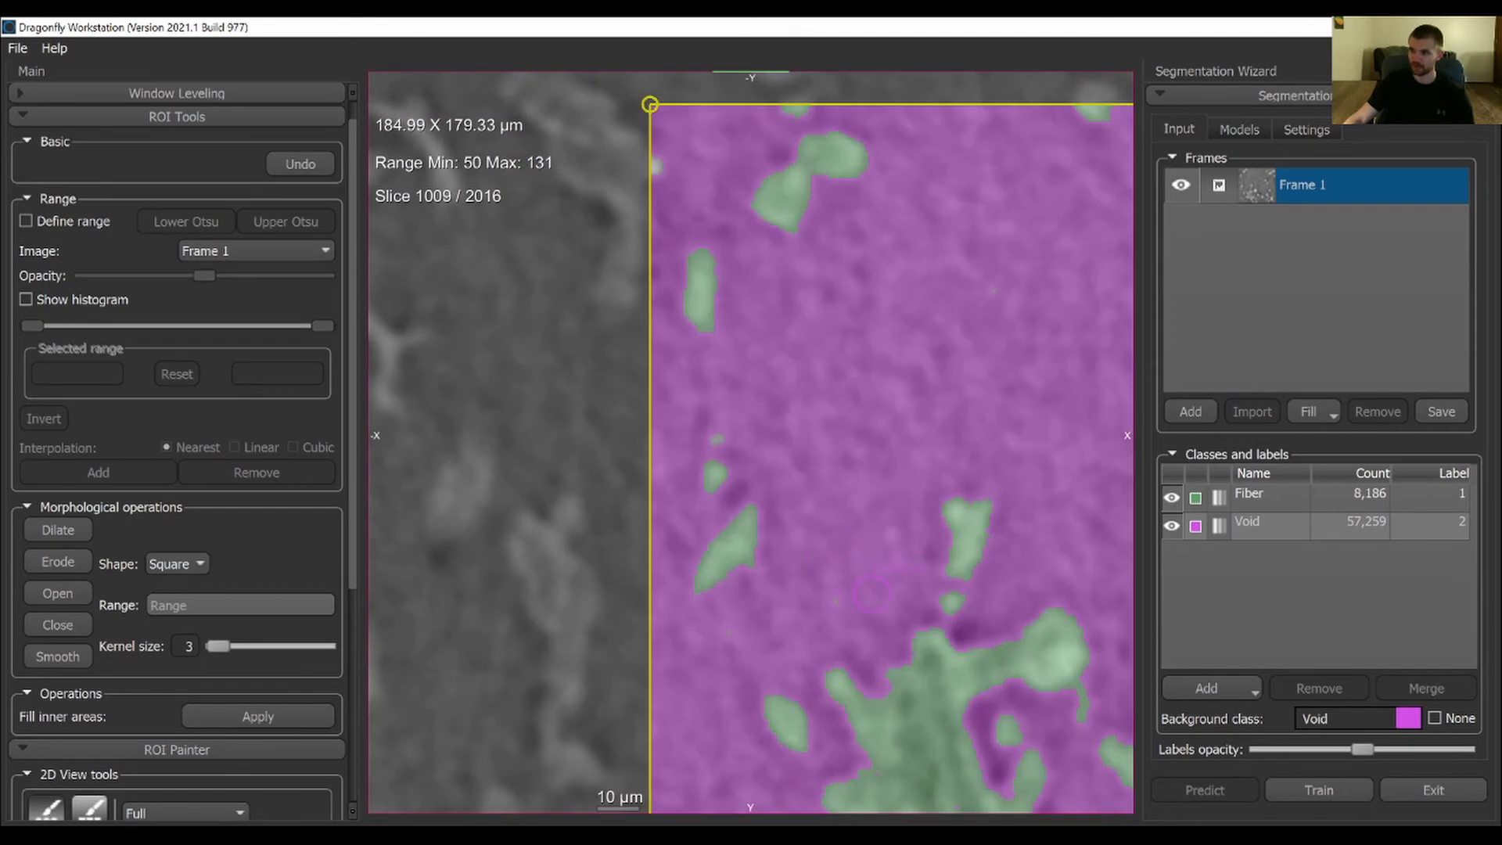
Fill the remaining small gaps in the large fiber cluster and the fibers near Frame 1's lower edge as Fiber
{"action": "middle_click_drag", "start_coordinate": [939, 699], "coordinate": [654, 208]}
{"action": "middle_click_drag", "start_coordinate": [668, 378], "coordinate": [740, 380]}
{"action": "scroll", "coordinate": [764, 280], "scroll_direction": "up", "scroll_amount": 1}
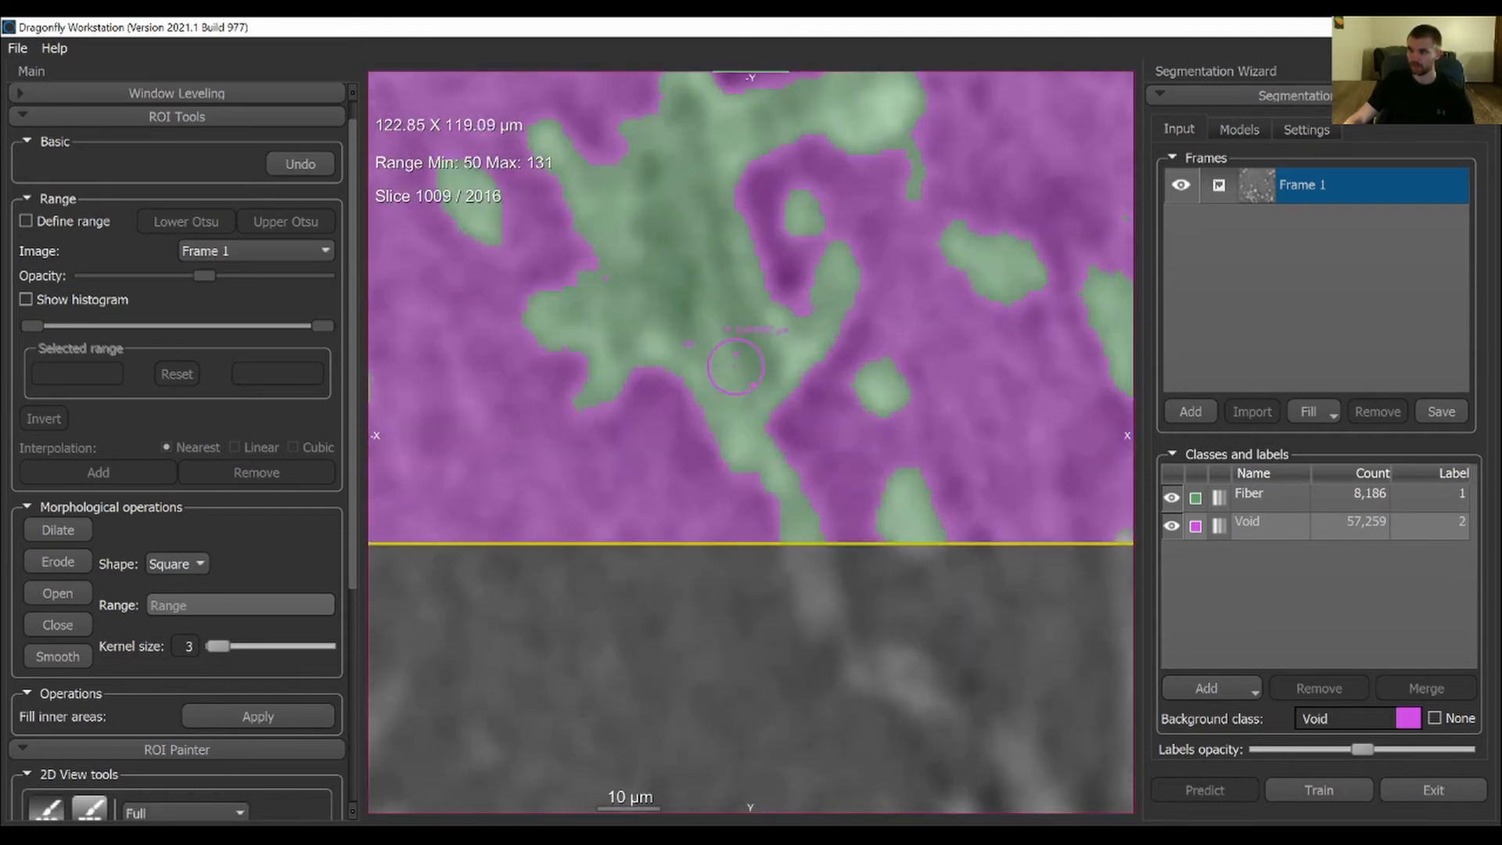
{"action": "left_click", "coordinate": [1276, 500]}
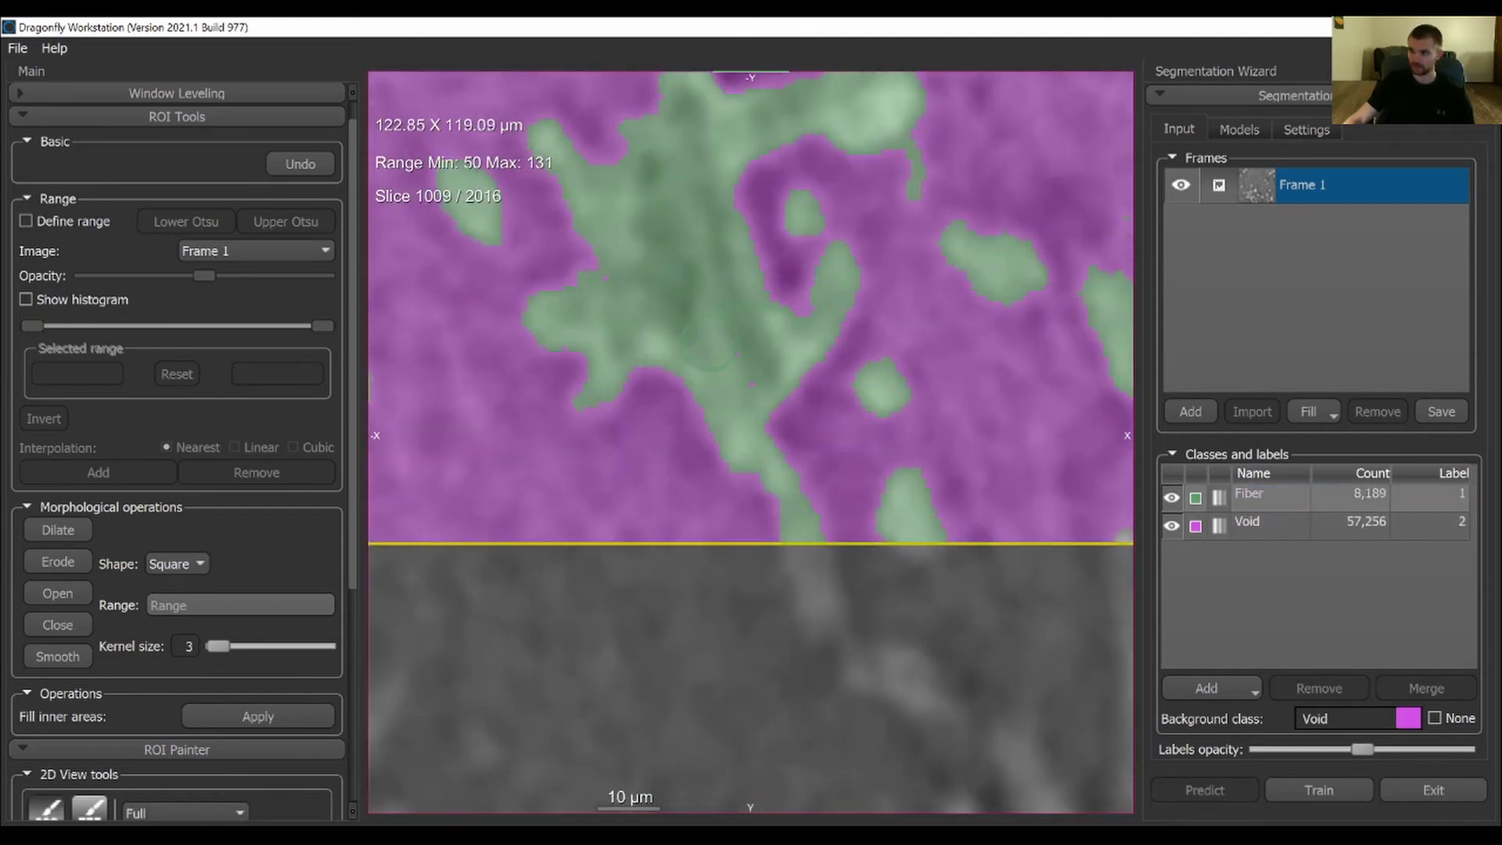
{"action": "left_click", "coordinate": [742, 365], "text": "ctrl"}
{"action": "middle_click_drag", "start_coordinate": [818, 459], "coordinate": [547, 449]}
{"action": "middle_click_drag", "start_coordinate": [841, 427], "coordinate": [745, 463]}
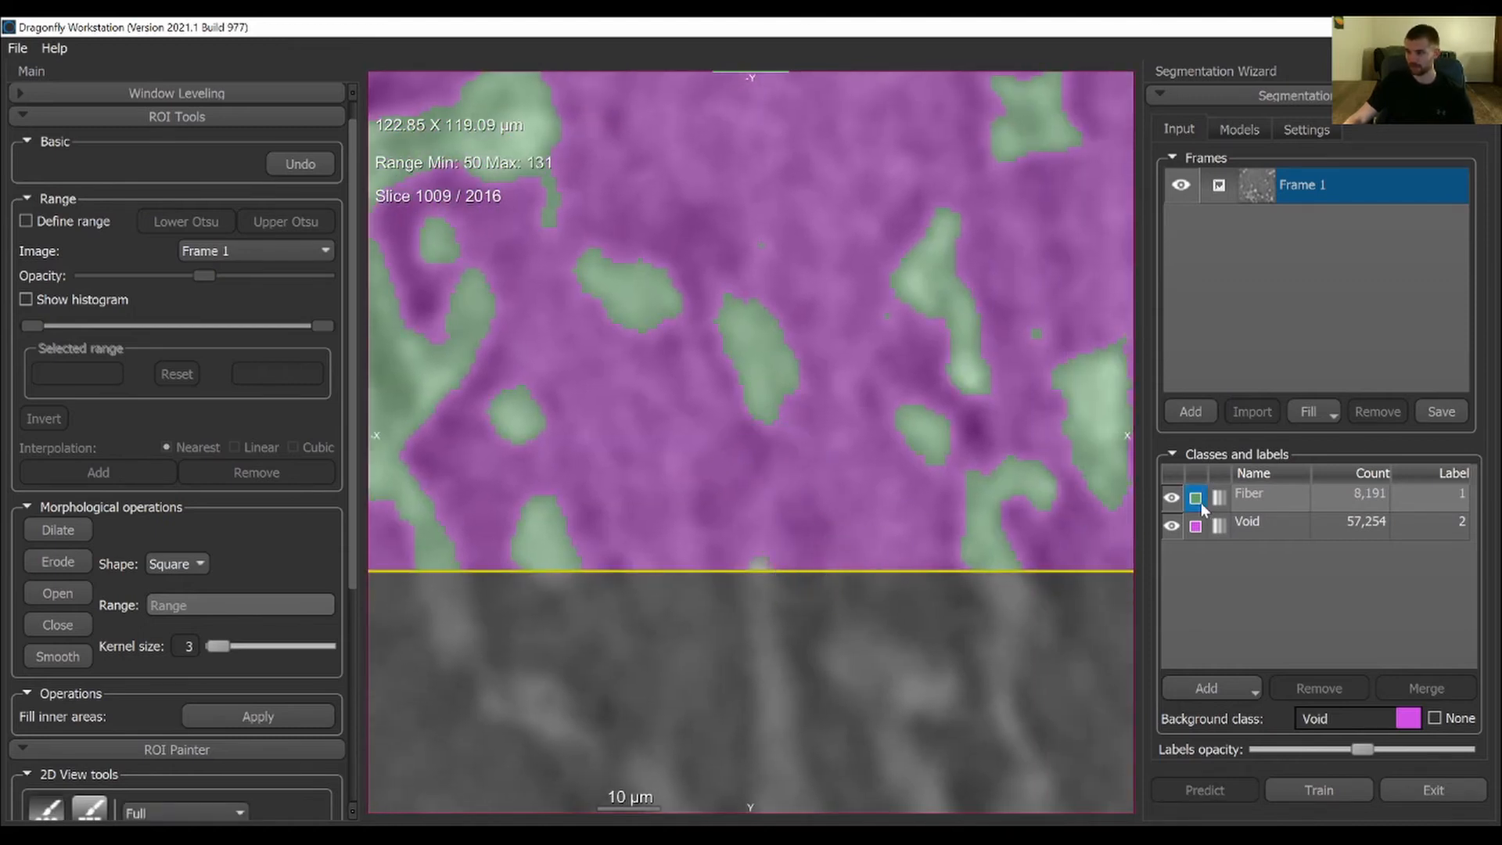
{"action": "scroll", "coordinate": [780, 552], "scroll_direction": "down", "scroll_amount": 3}
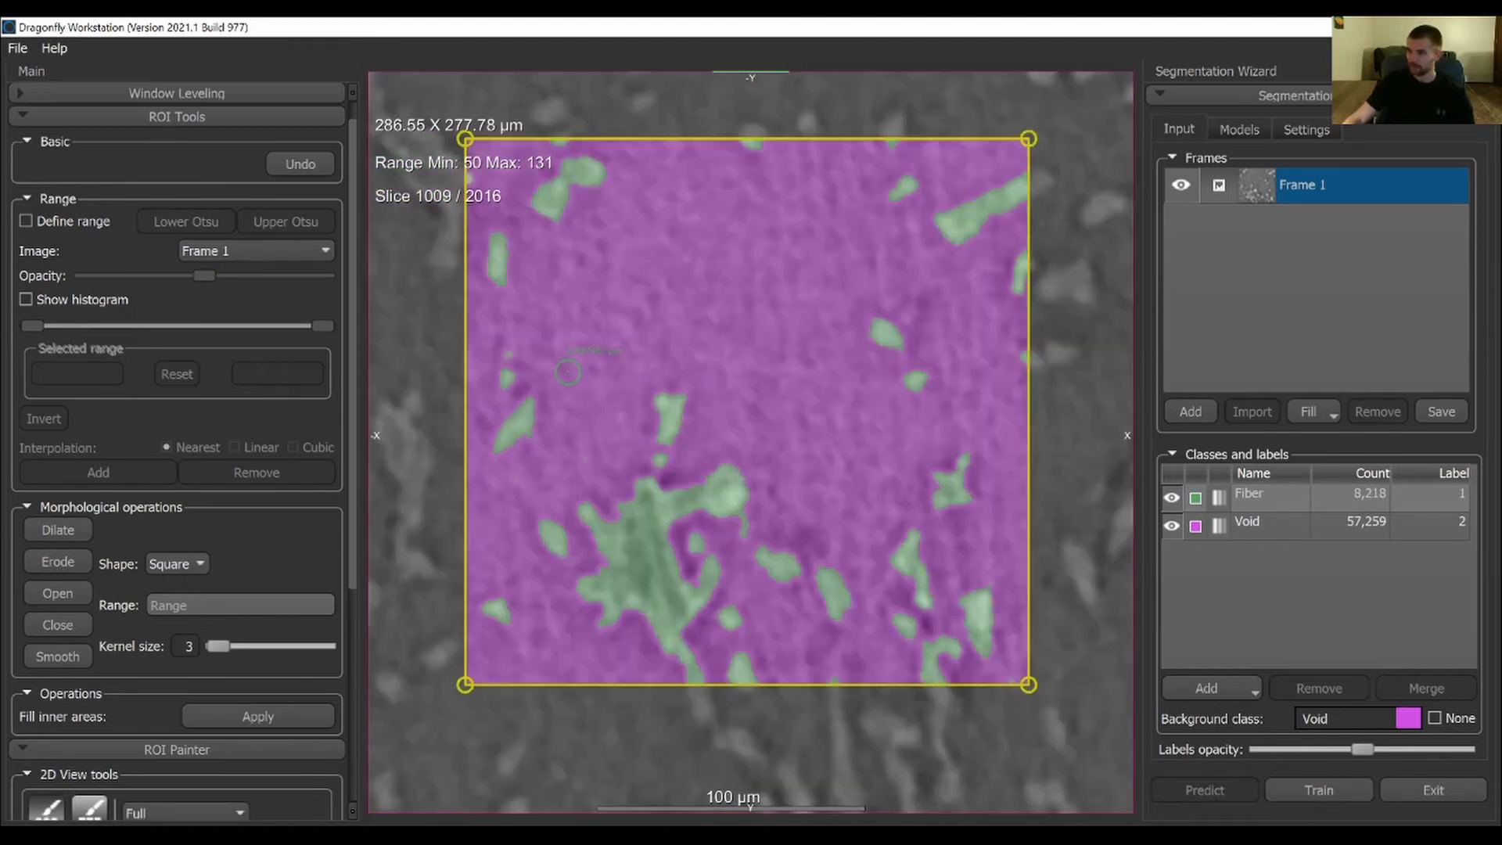
Check the Fiber labels against the image with Void hidden, and show both classes again
{"action": "left_click", "coordinate": [1171, 498]}
{"action": "left_click", "coordinate": [1171, 526]}
{"action": "left_click", "coordinate": [1171, 498]}
{"action": "scroll", "coordinate": [729, 458], "scroll_direction": "down", "scroll_amount": 2}
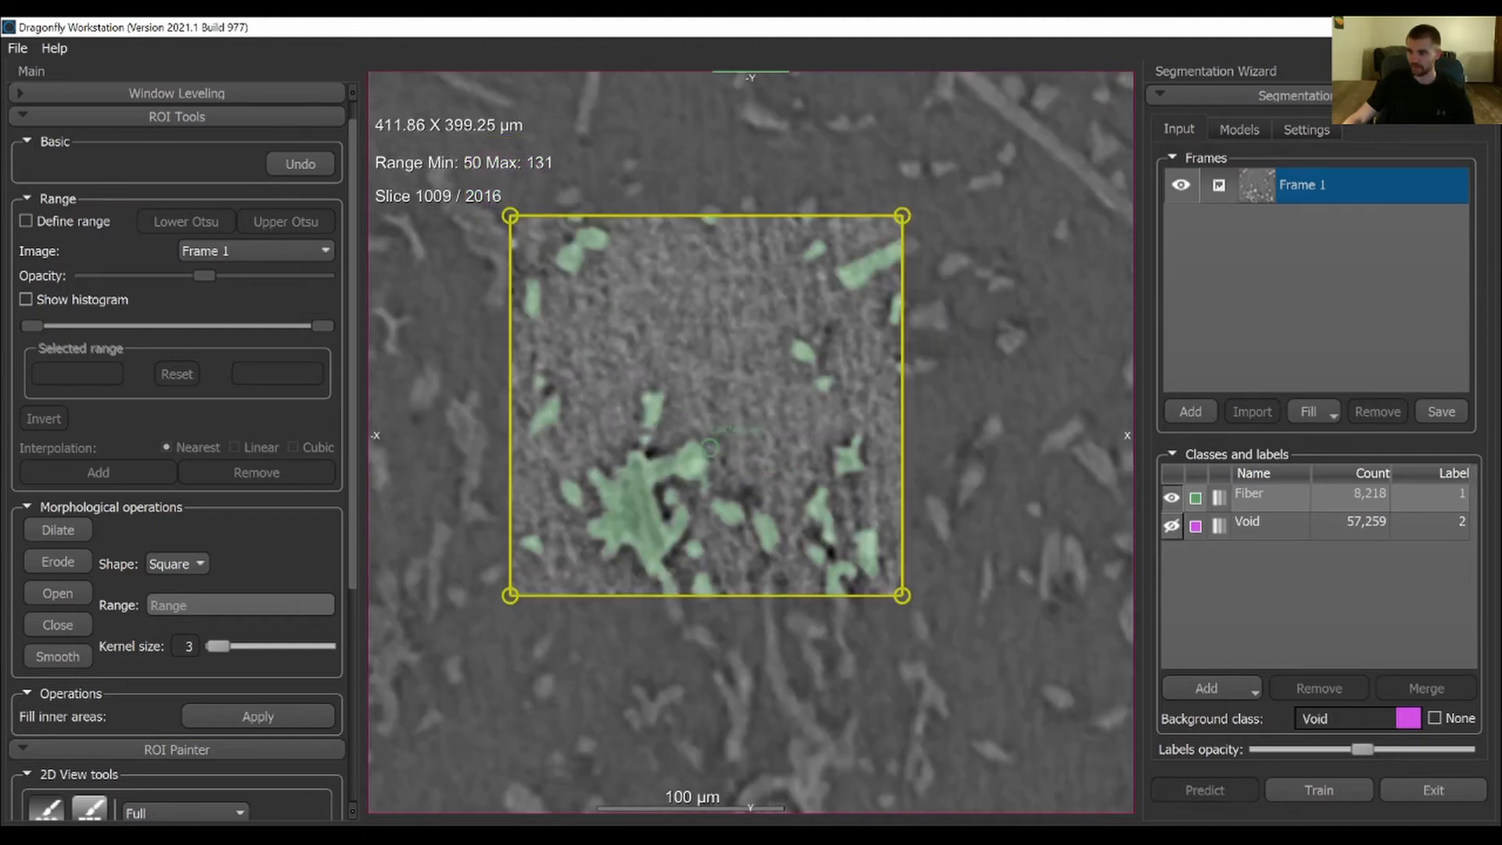
{"action": "middle_click_drag", "start_coordinate": [732, 368], "coordinate": [763, 402]}
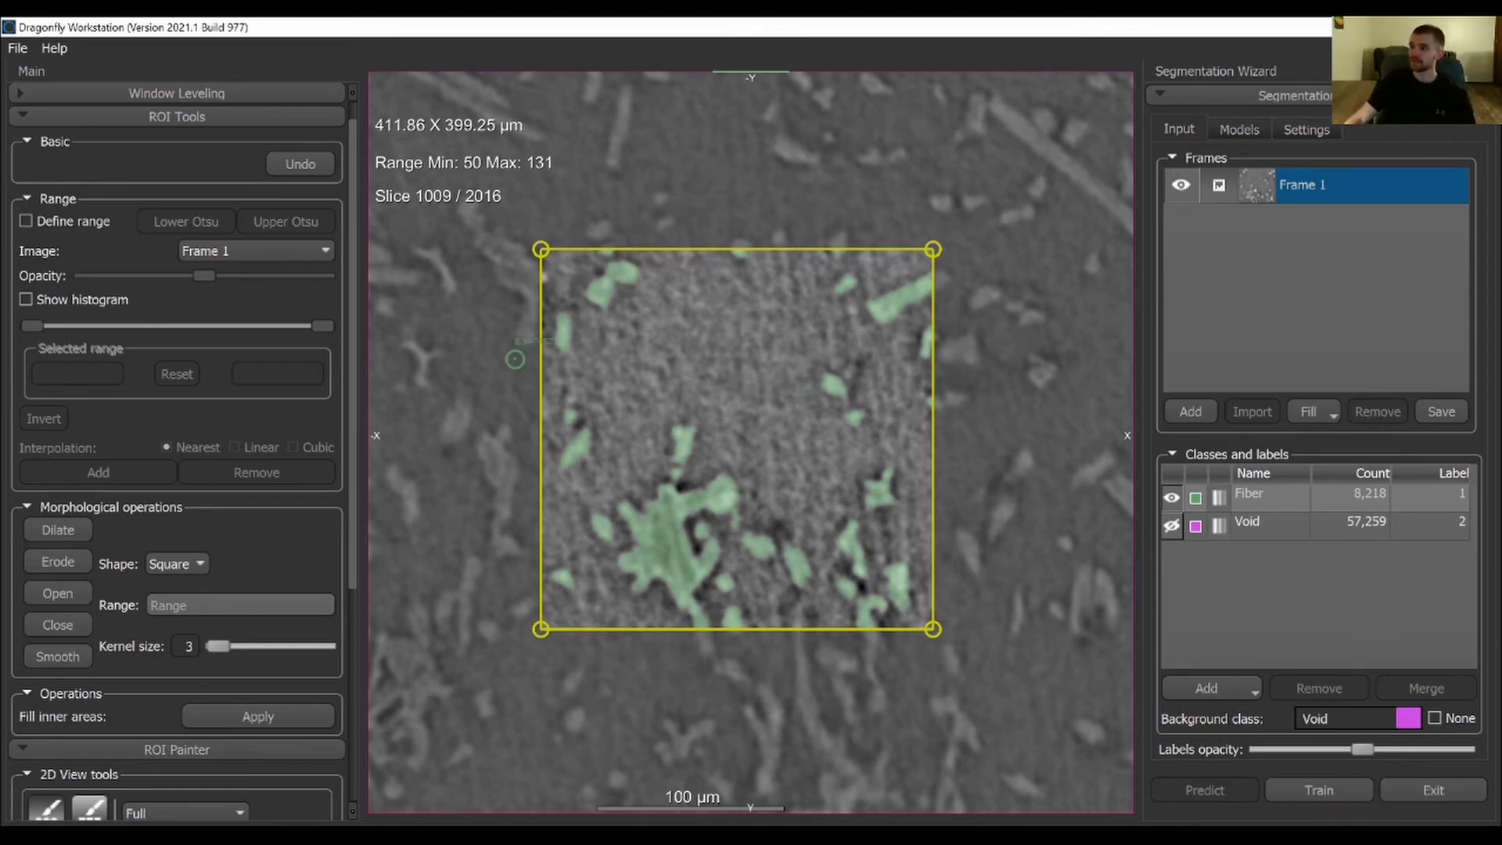
{"action": "left_click", "coordinate": [1172, 526]}
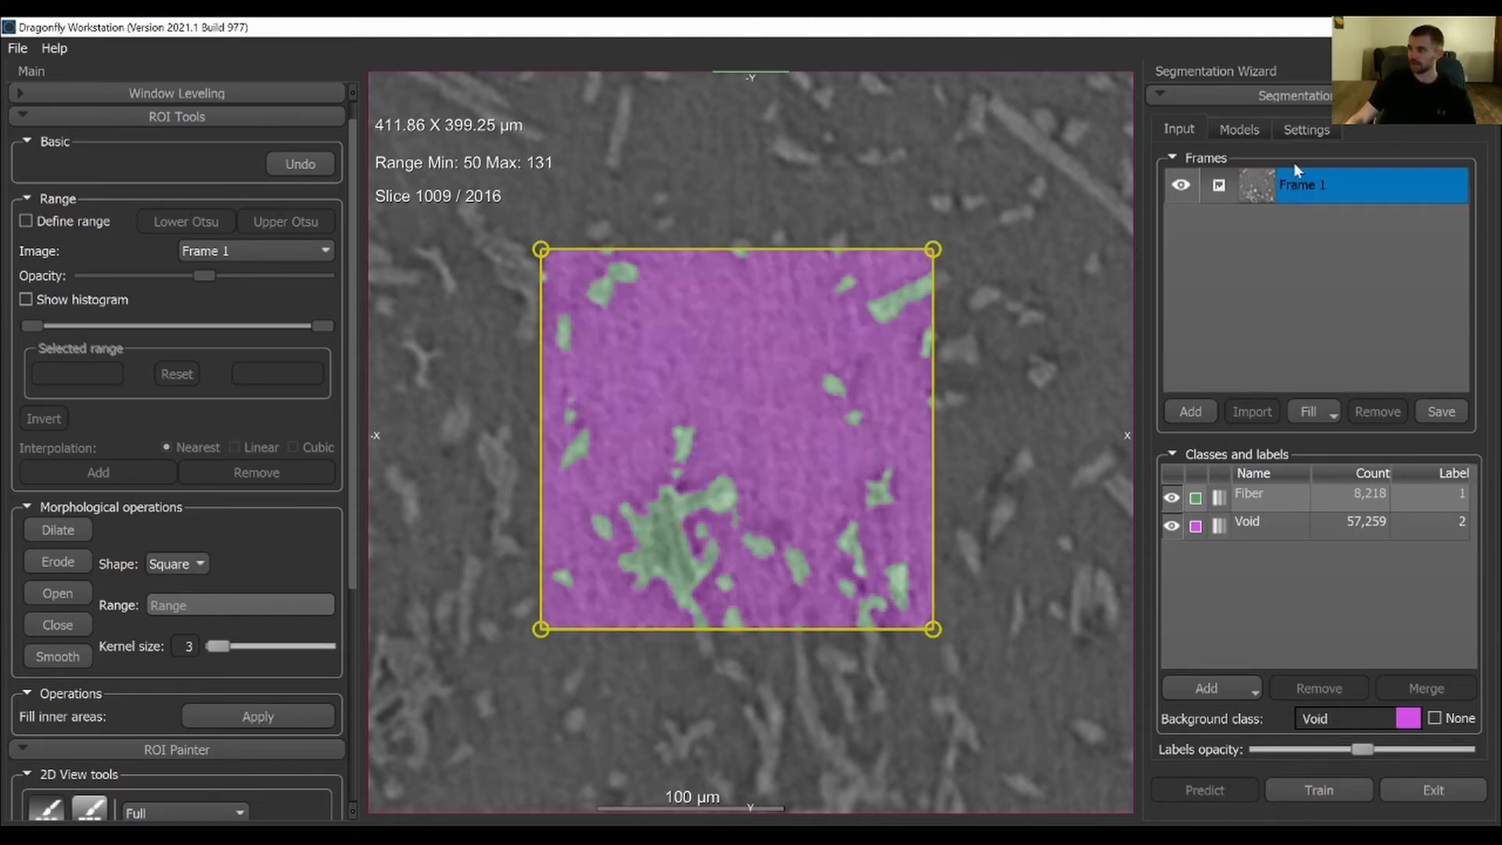
Generate a 2D deep learning model with the U-Net architecture, depth level 5 and initial filter count 64
{"action": "left_click", "coordinate": [1250, 133]}
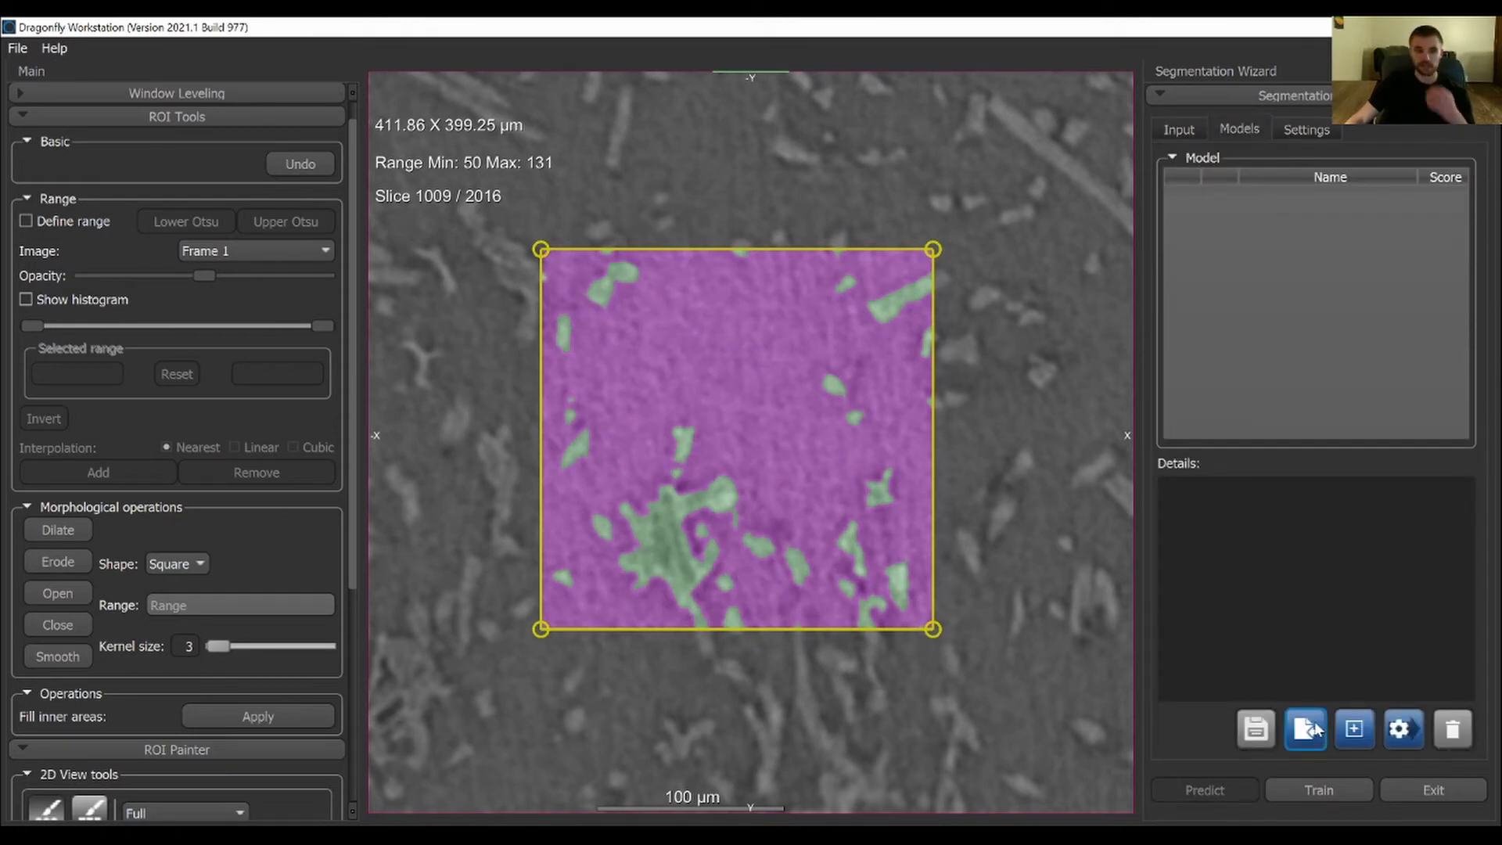
{"action": "left_click", "coordinate": [1352, 733]}
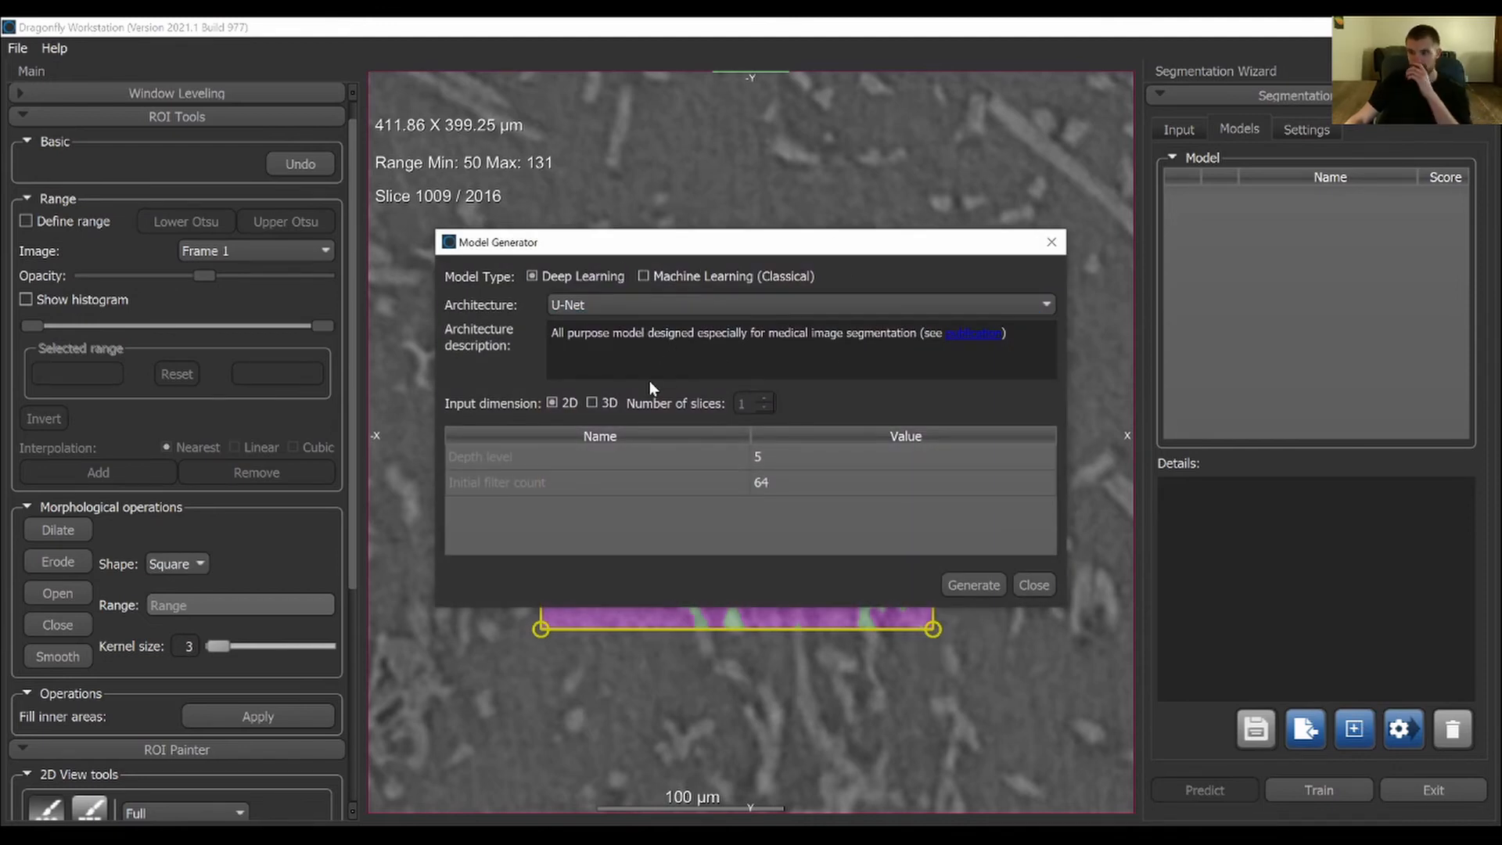
{"action": "left_click", "coordinate": [585, 307]}
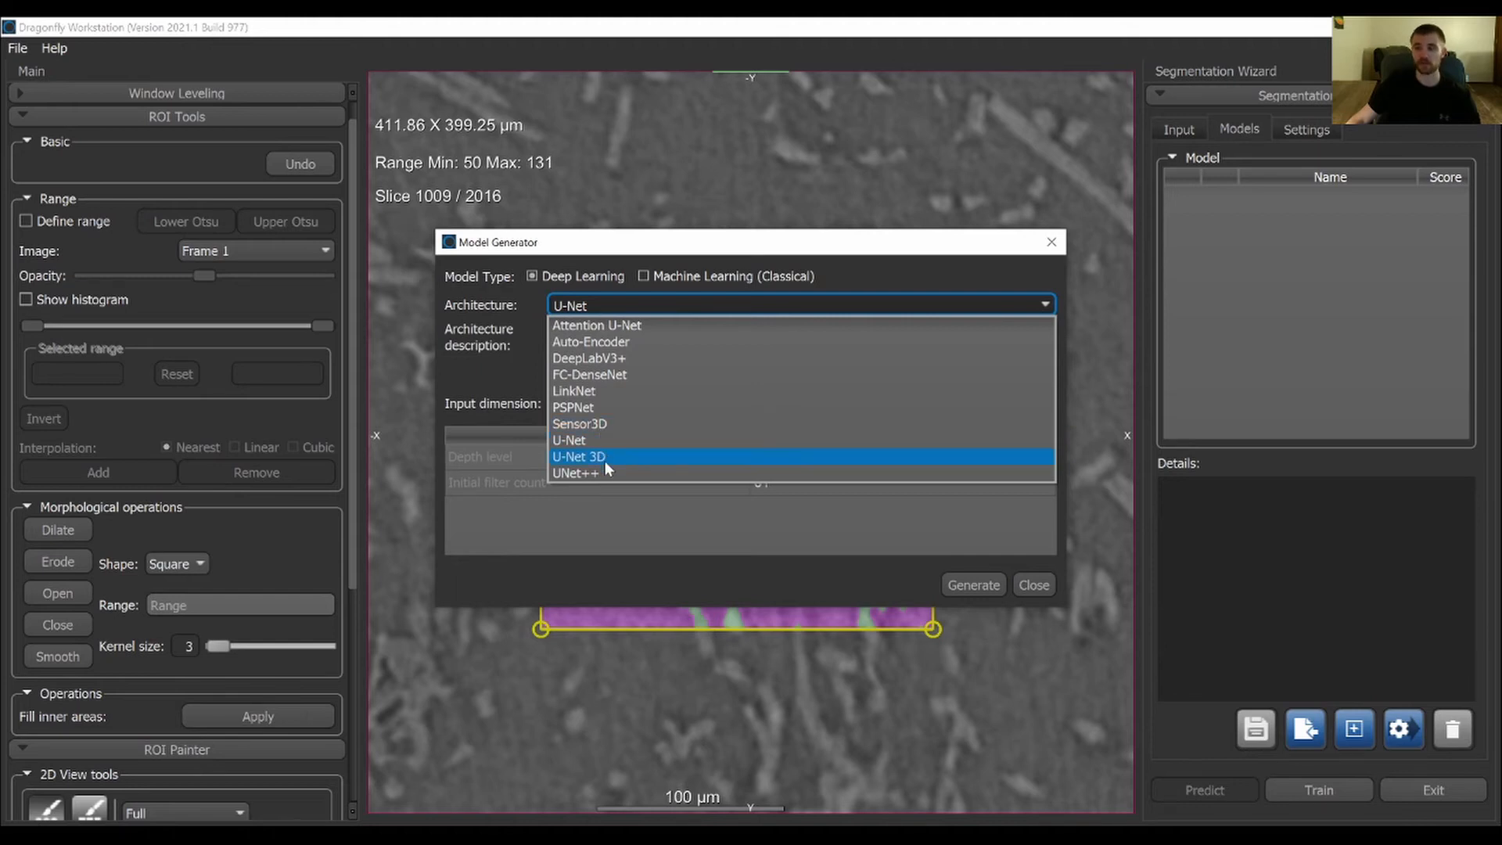
{"action": "left_click", "coordinate": [591, 440]}
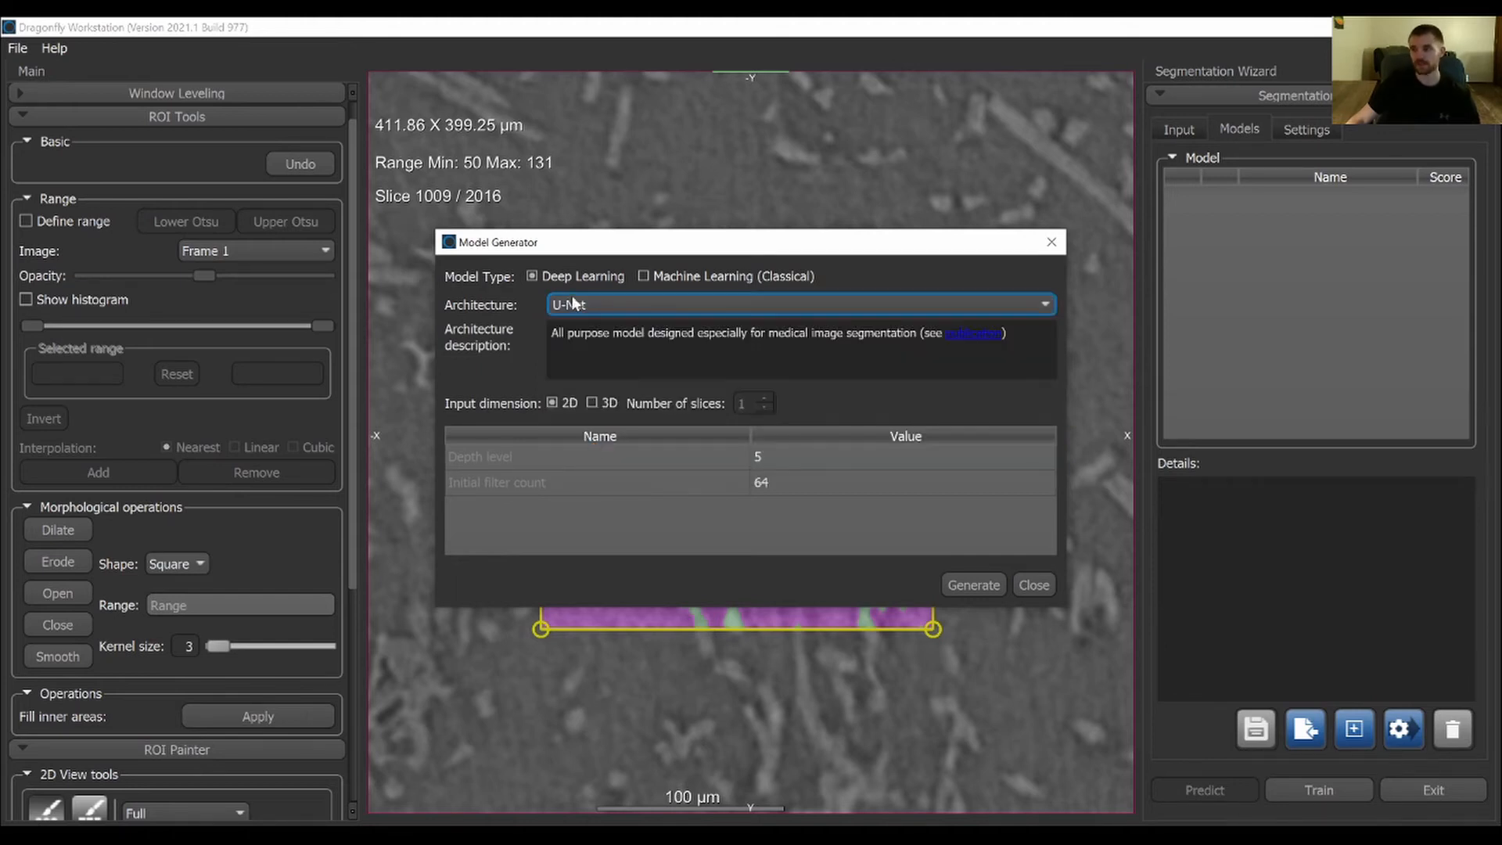
{"action": "left_click", "coordinate": [970, 585]}
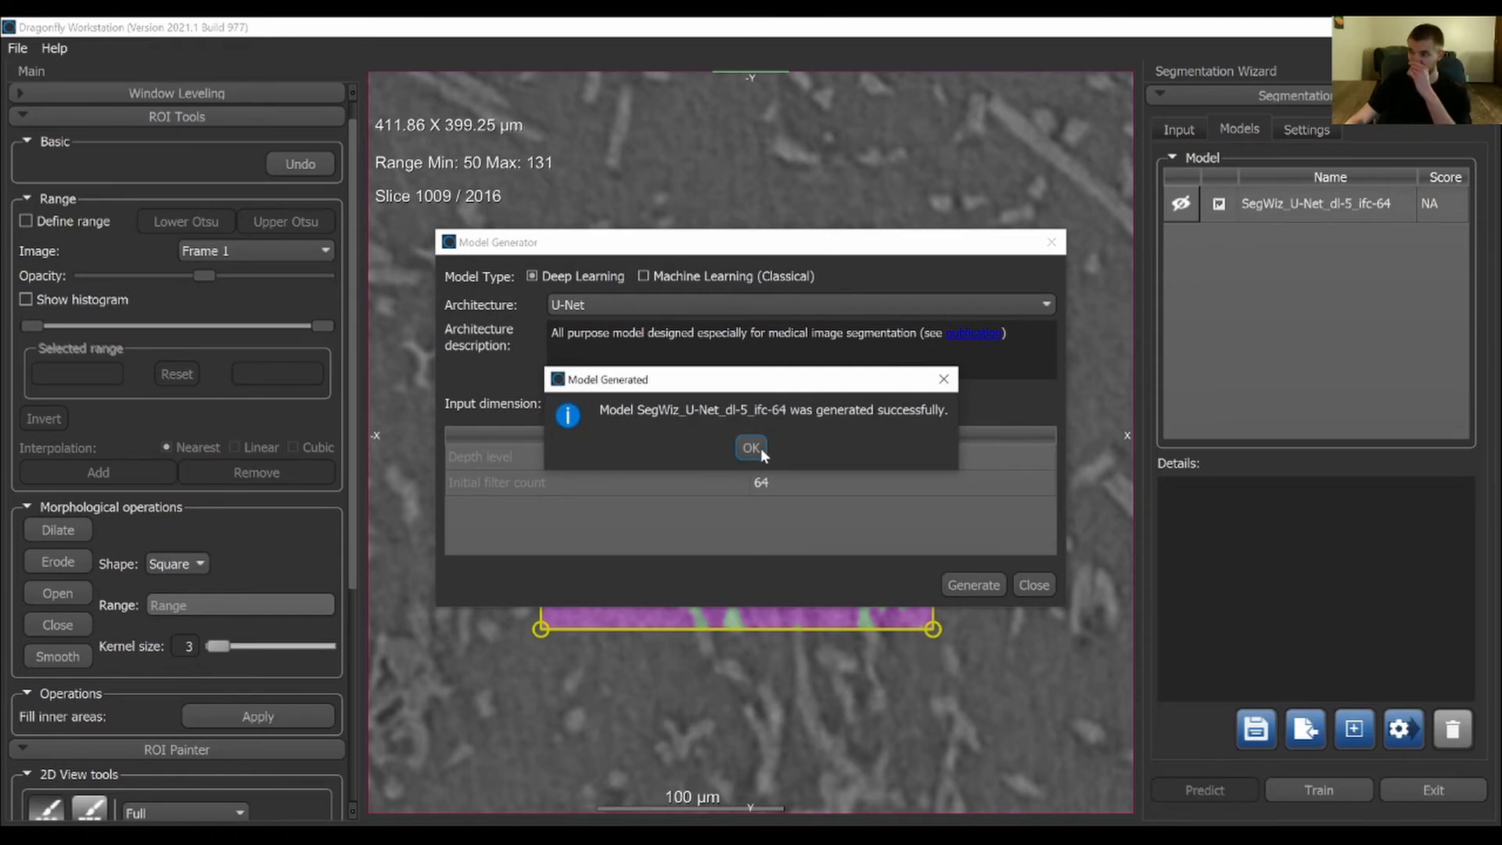
{"action": "left_click", "coordinate": [751, 448]}
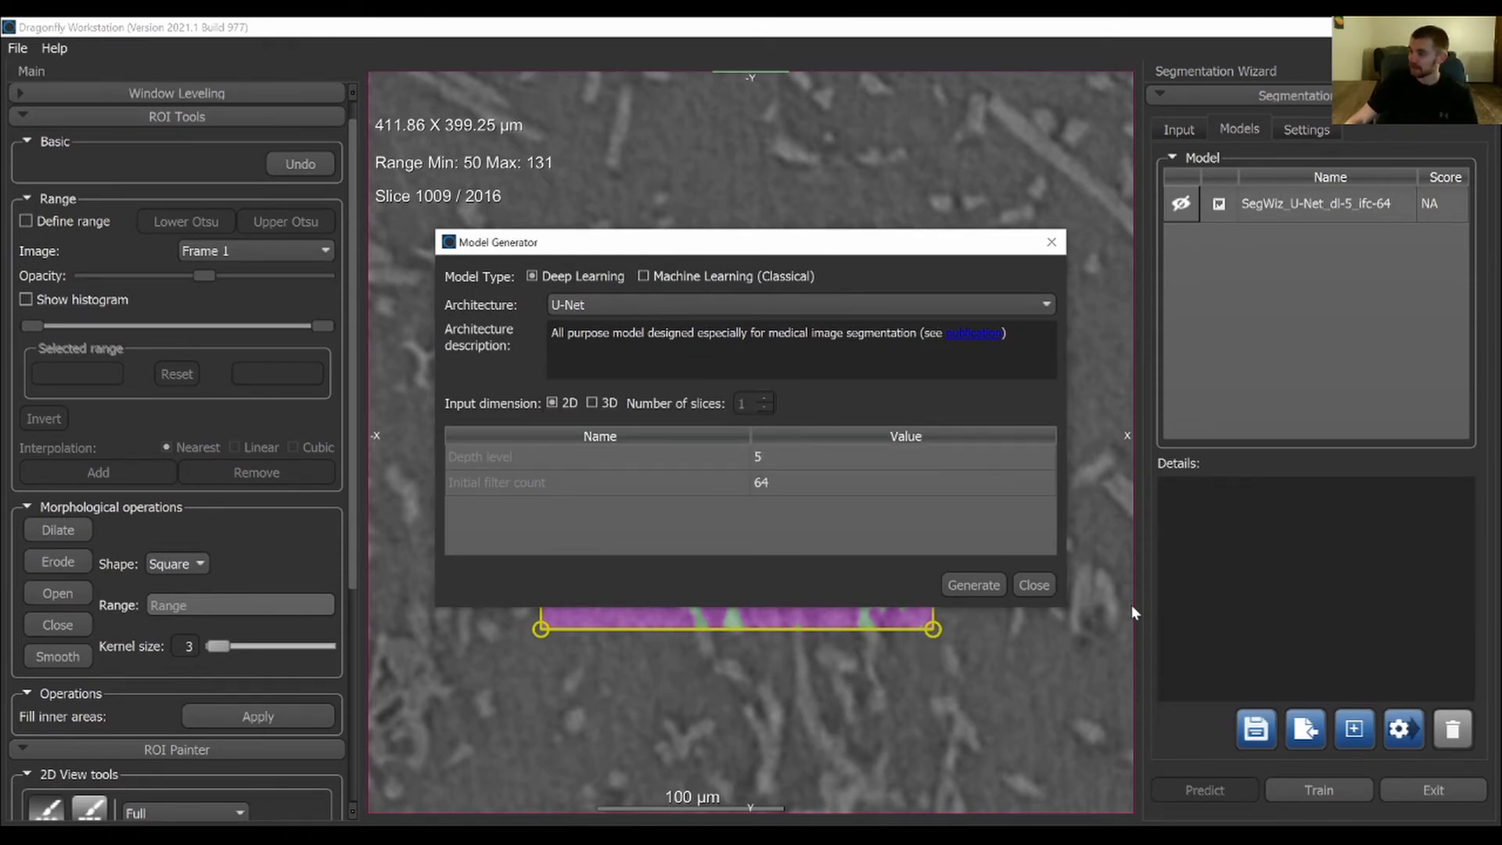
{"action": "left_click", "coordinate": [1028, 590]}
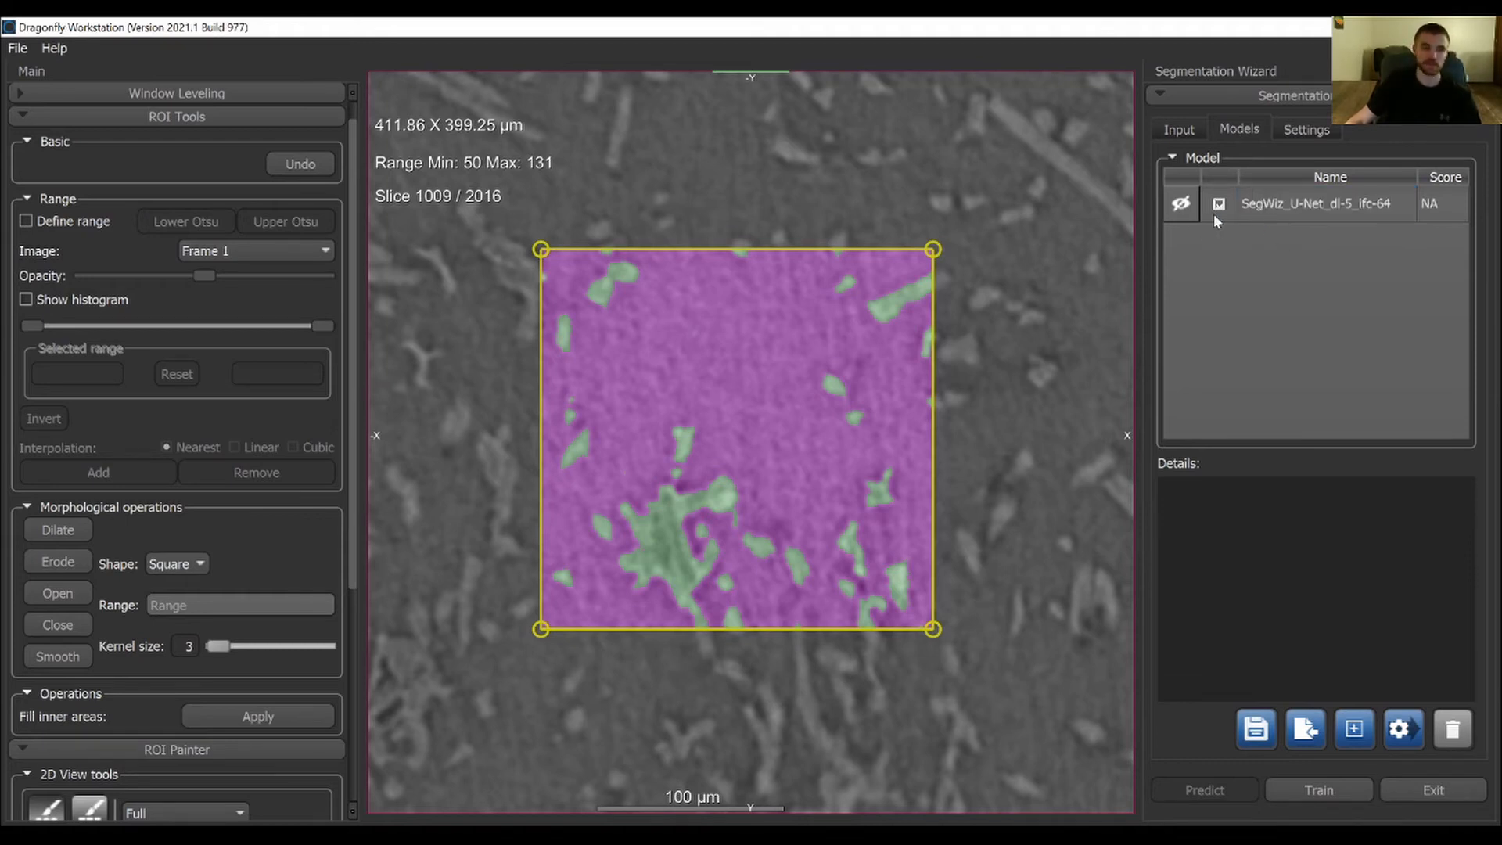
Review the generated U-Net model's details, and open its name for editing without renaming it
{"action": "left_click", "coordinate": [1340, 205]}
{"action": "double_click", "coordinate": [1279, 203]}
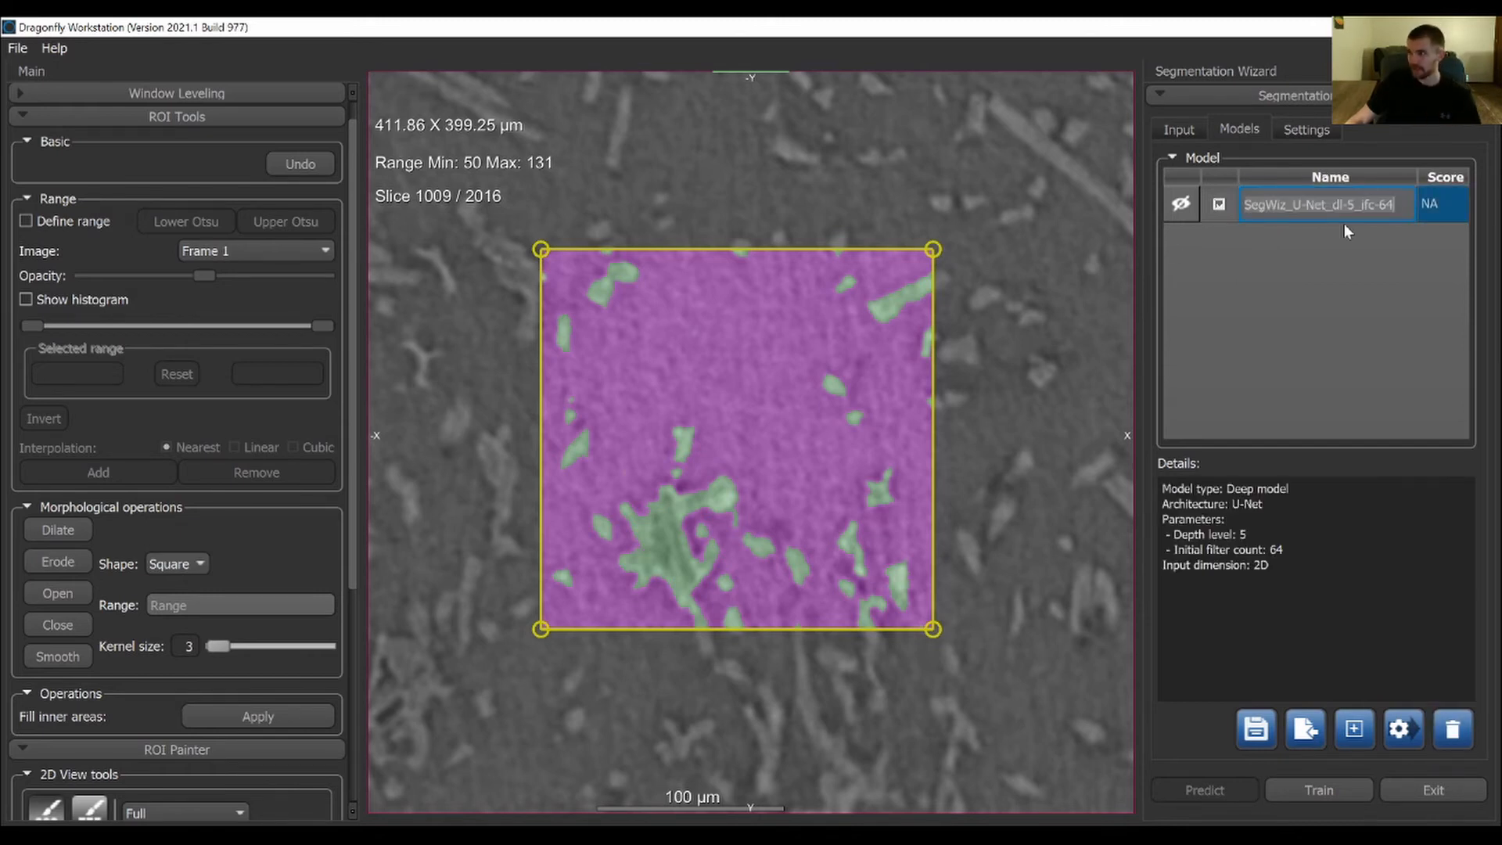
{"action": "left_click", "coordinate": [1401, 233]}
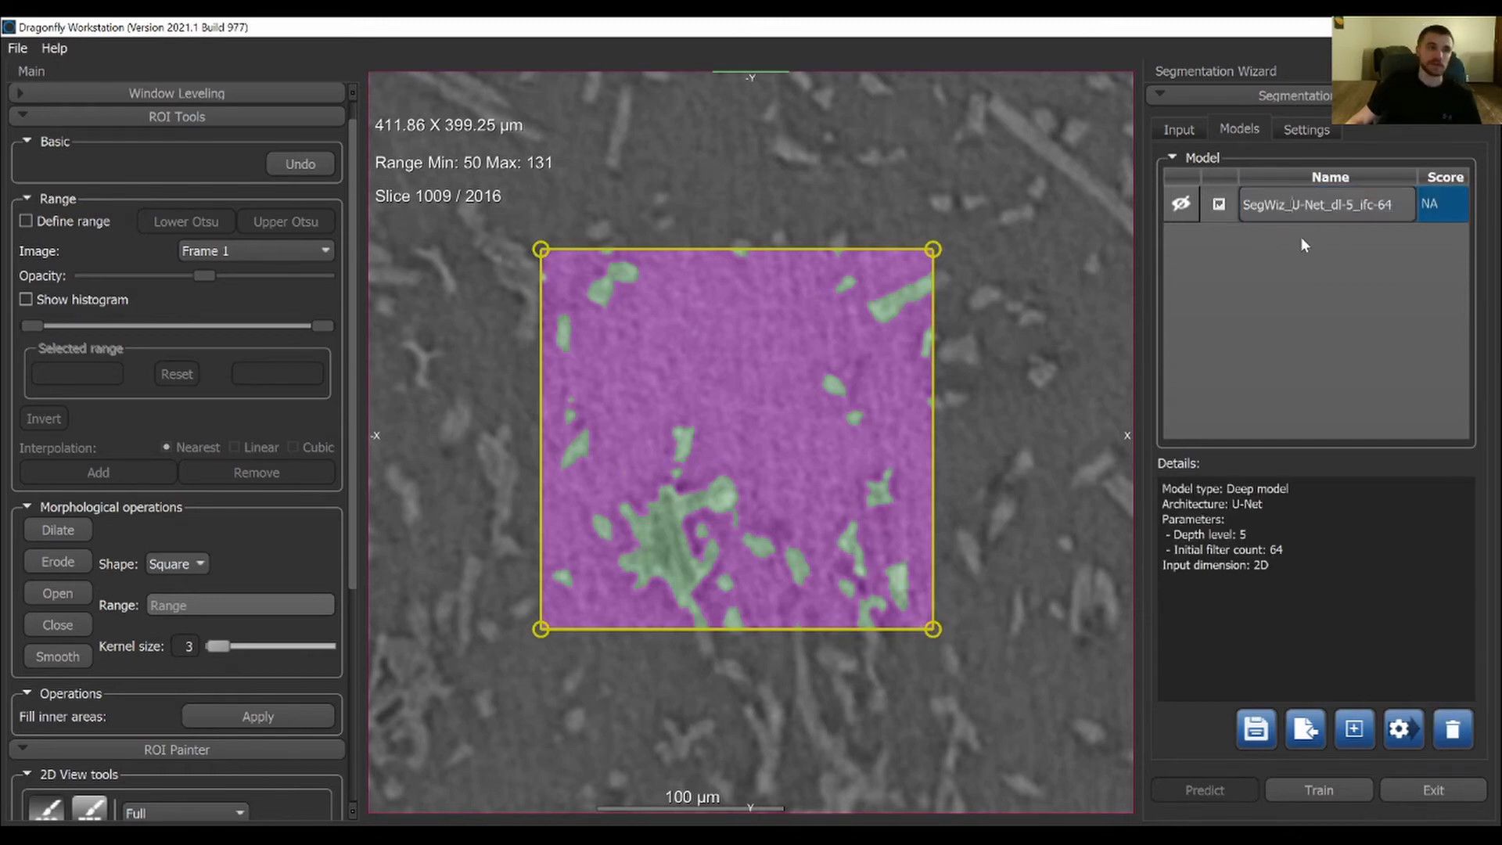
{"action": "left_click", "coordinate": [1377, 284]}
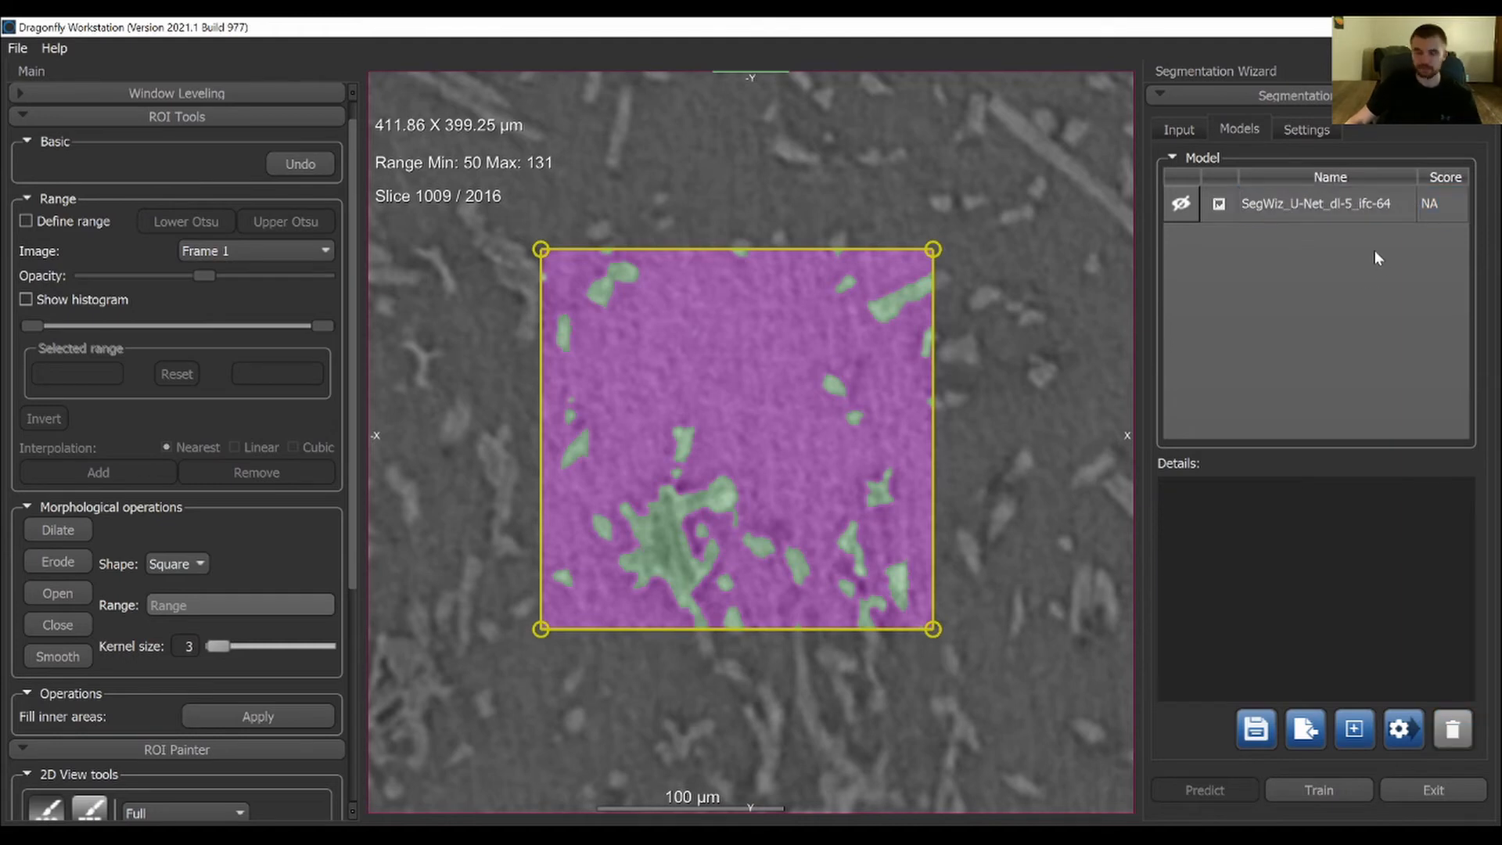
{"action": "left_click", "coordinate": [1285, 205]}
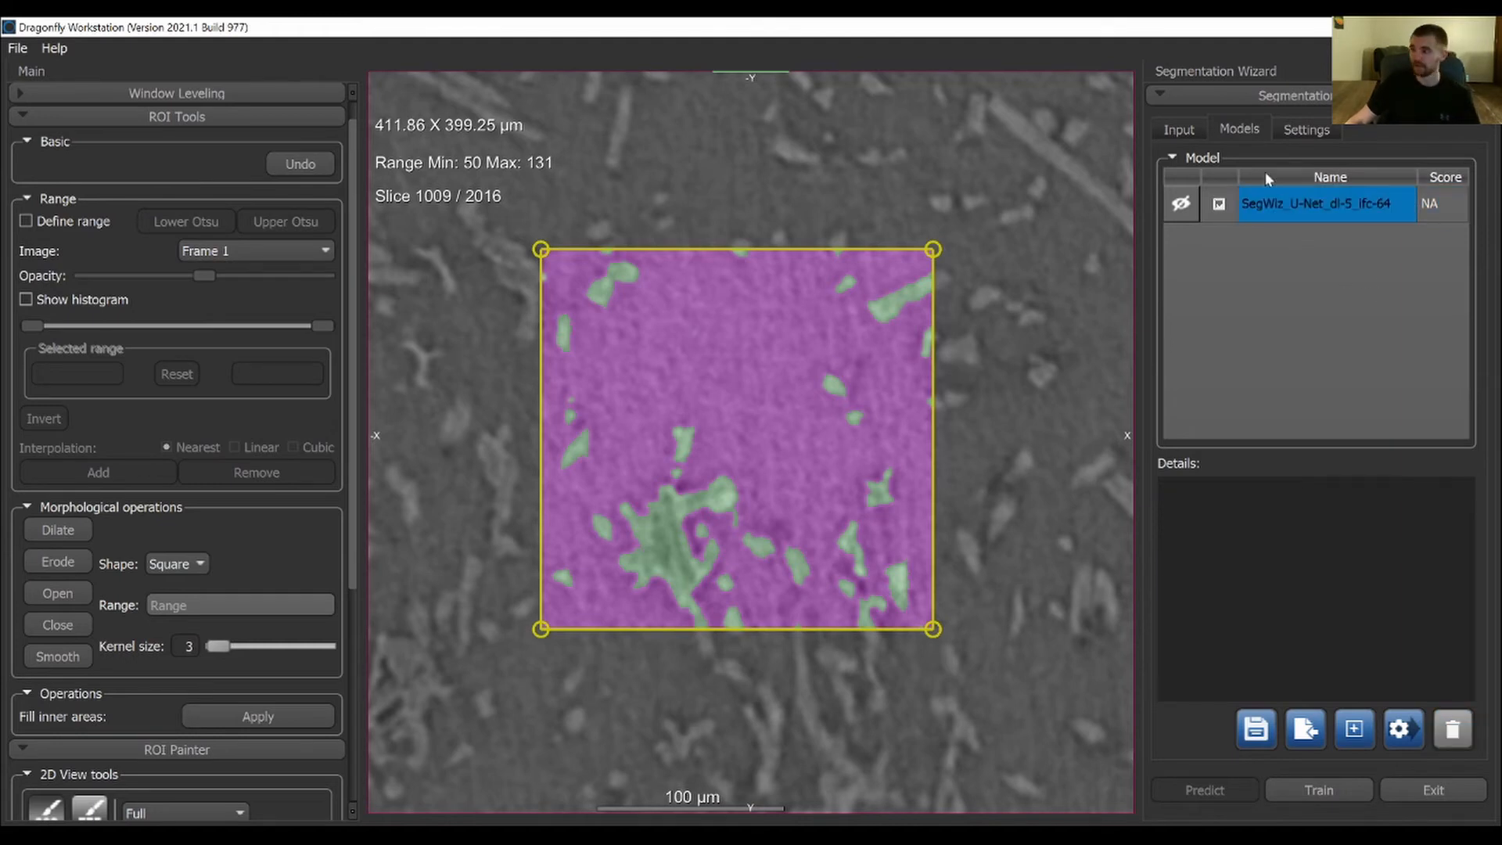
Review the wizard's training settings and Frame 1's inputs, and train the U-Net model
{"action": "left_click", "coordinate": [1331, 133]}
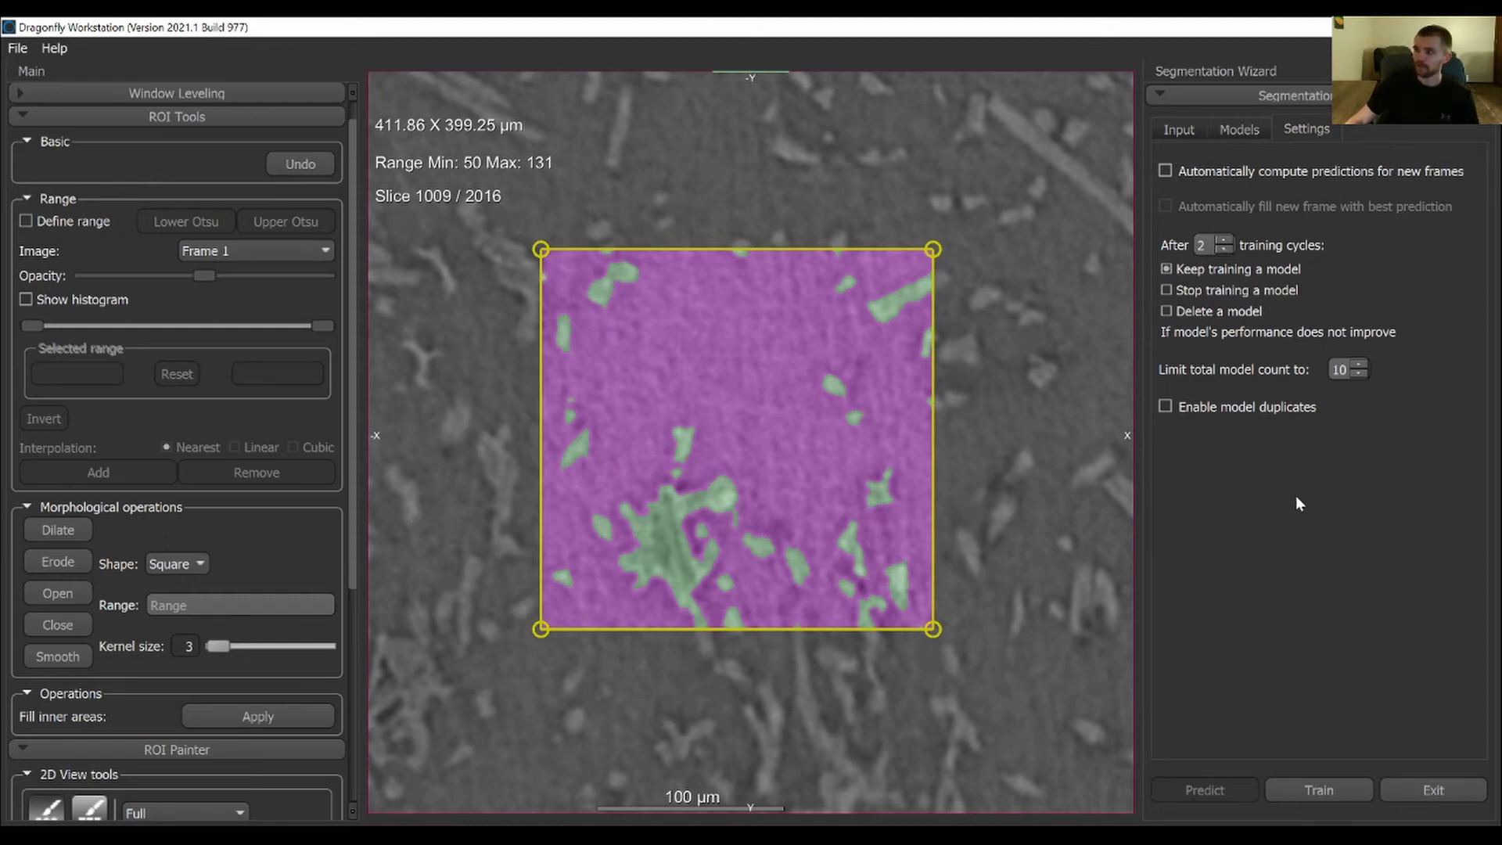
{"action": "left_click", "coordinate": [1239, 129]}
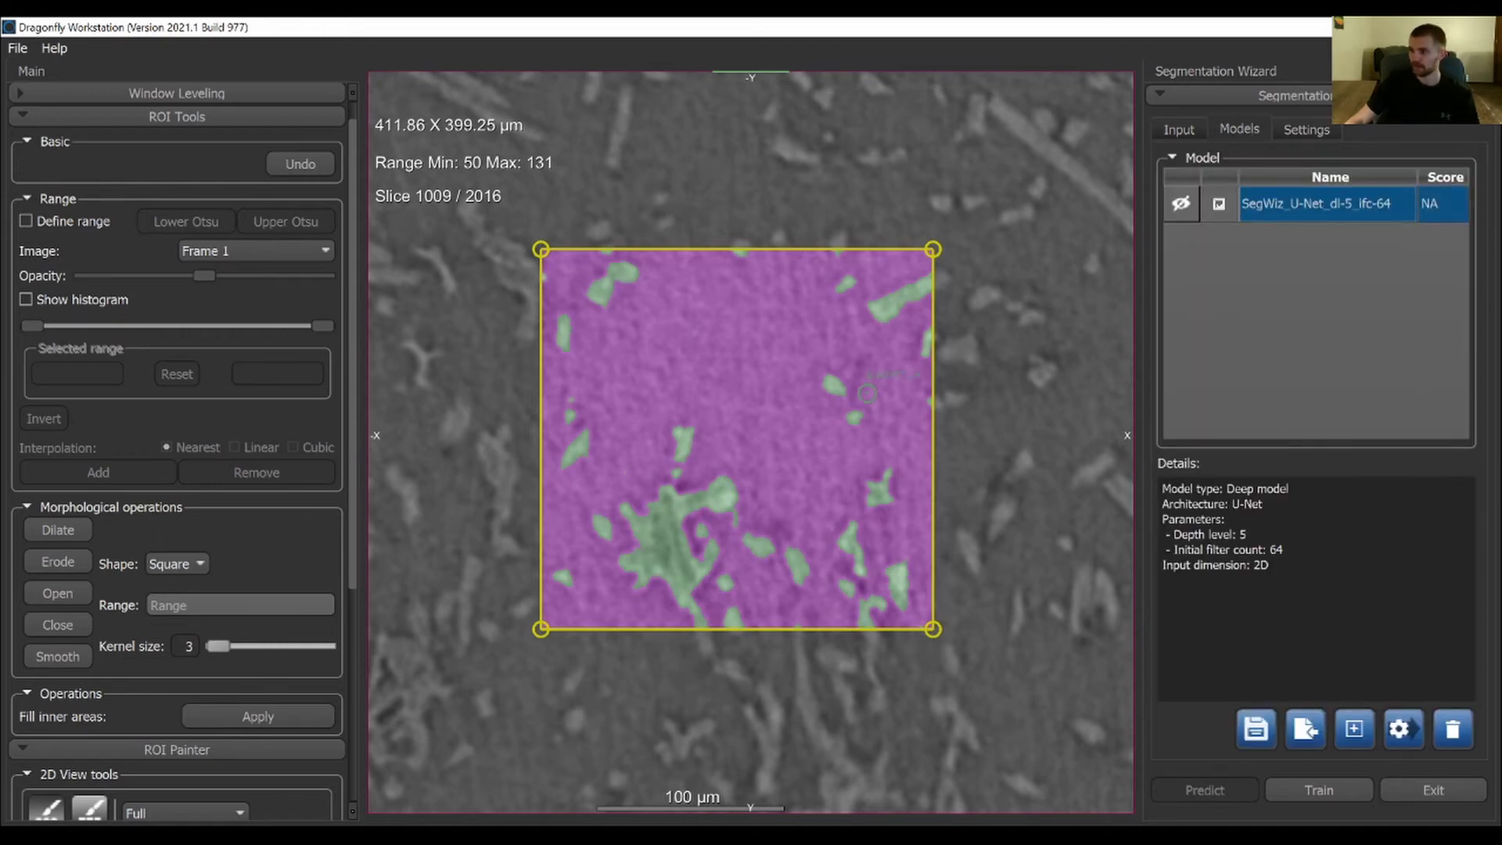
{"action": "left_click", "coordinate": [1179, 129]}
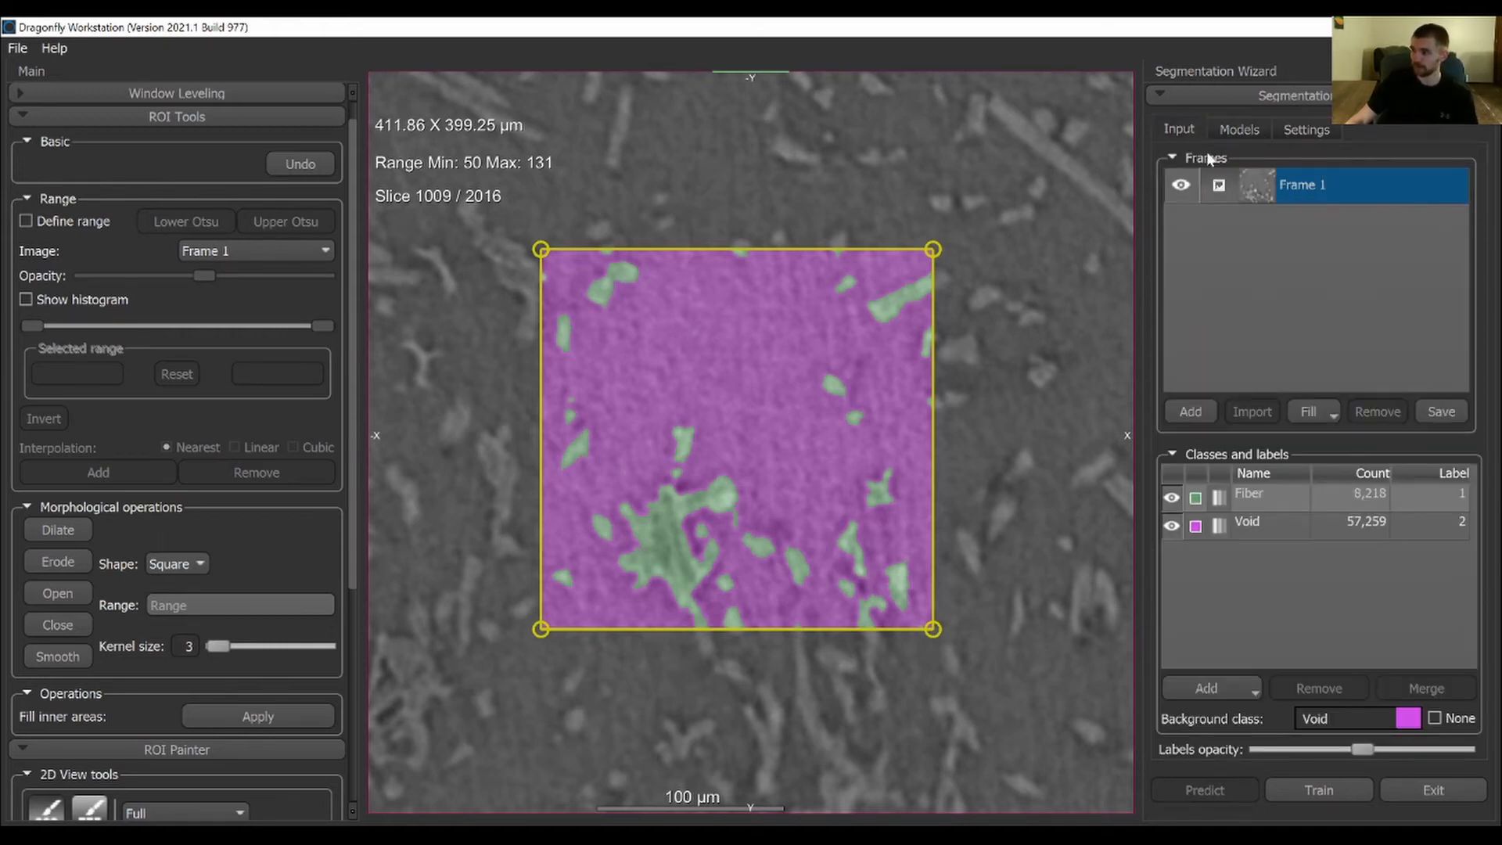
{"action": "left_click", "coordinate": [1238, 130]}
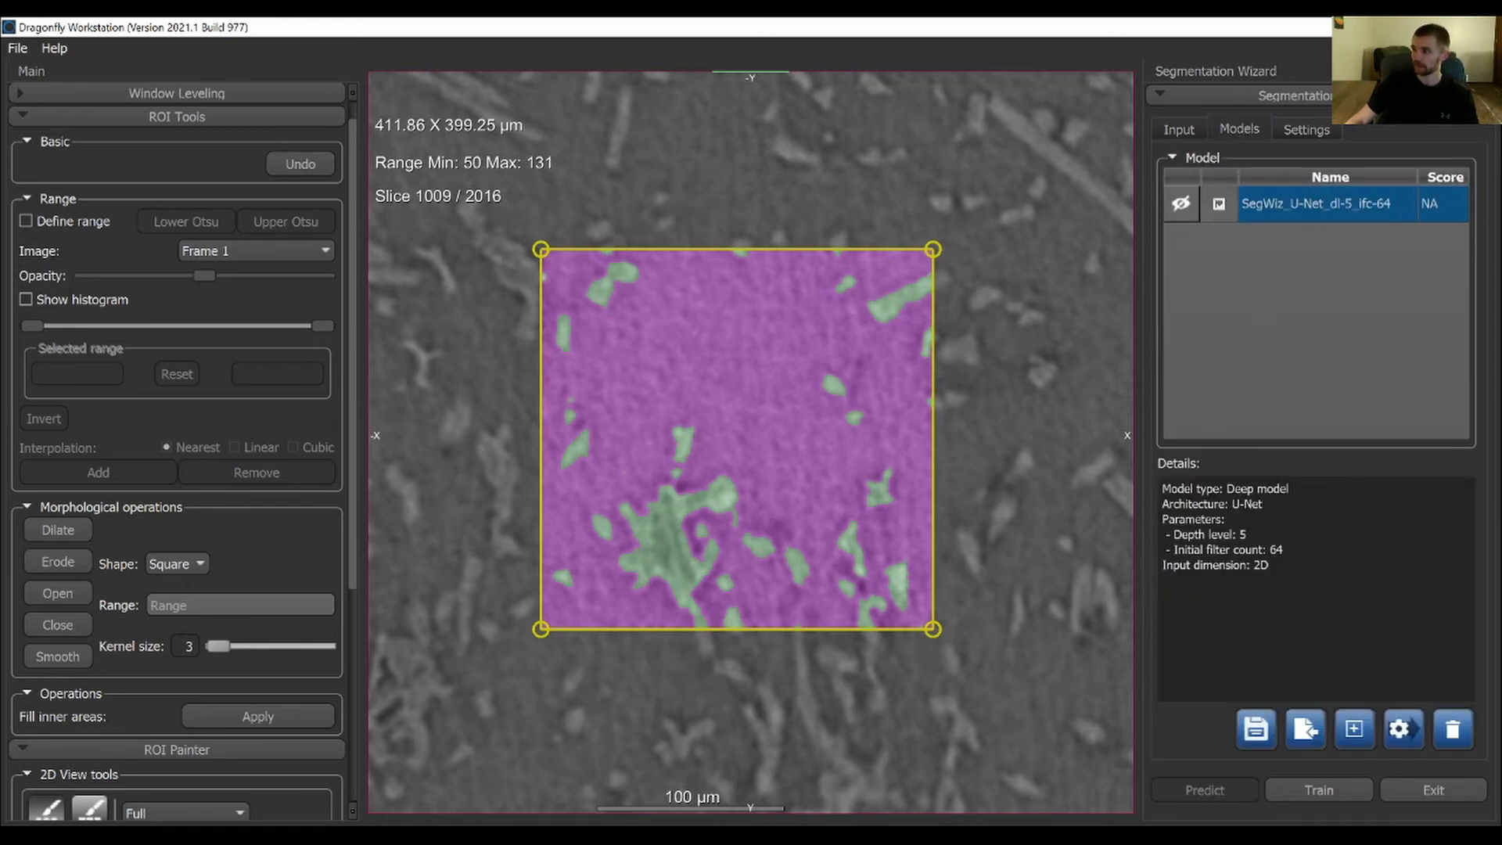
{"action": "left_click", "coordinate": [1353, 783]}
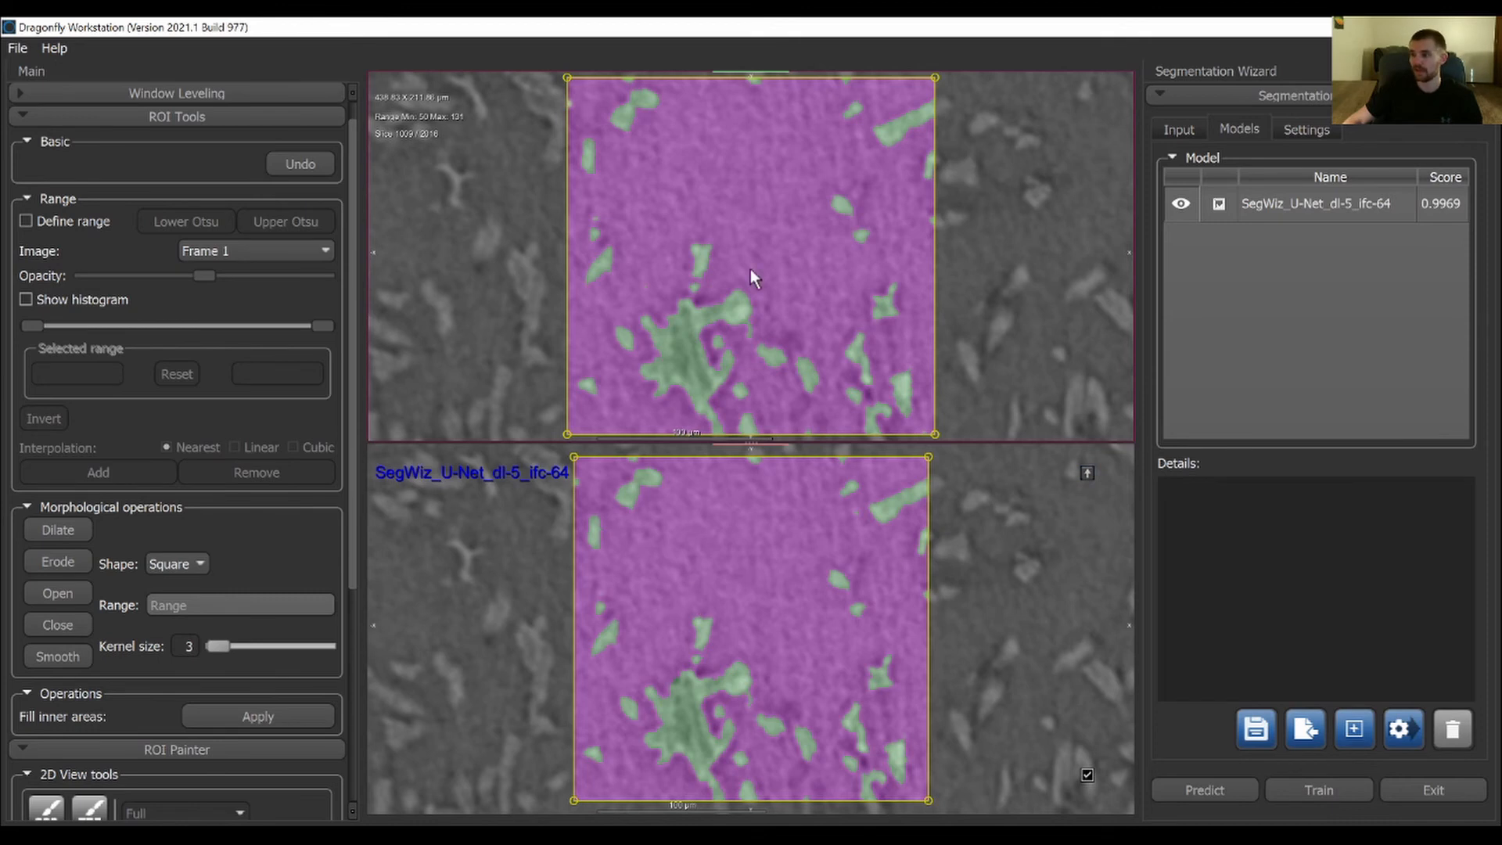
Enlarge the view of the labeled Frame 1 and show the whole slice around it
{"action": "double_click", "coordinate": [1016, 276]}
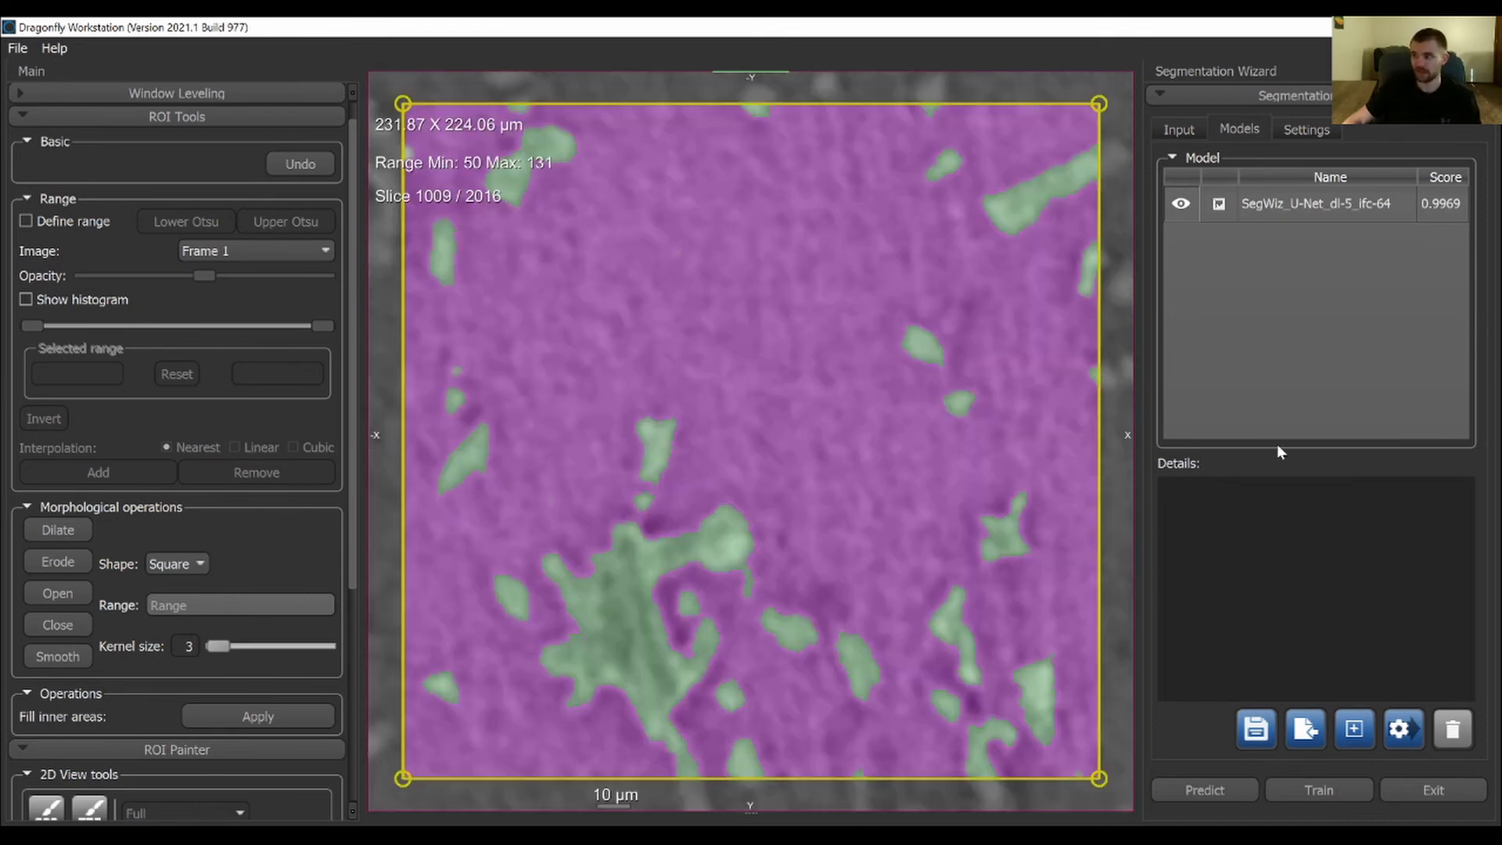
{"action": "right_click_drag", "start_coordinate": [615, 384], "coordinate": [901, 493]}
{"action": "middle_click_drag", "start_coordinate": [902, 493], "coordinate": [889, 456]}
{"action": "right_click_drag", "start_coordinate": [888, 456], "coordinate": [836, 396]}
{"action": "middle_click_drag", "start_coordinate": [836, 396], "coordinate": [951, 296]}
{"action": "right_click_drag", "start_coordinate": [951, 296], "coordinate": [756, 445]}
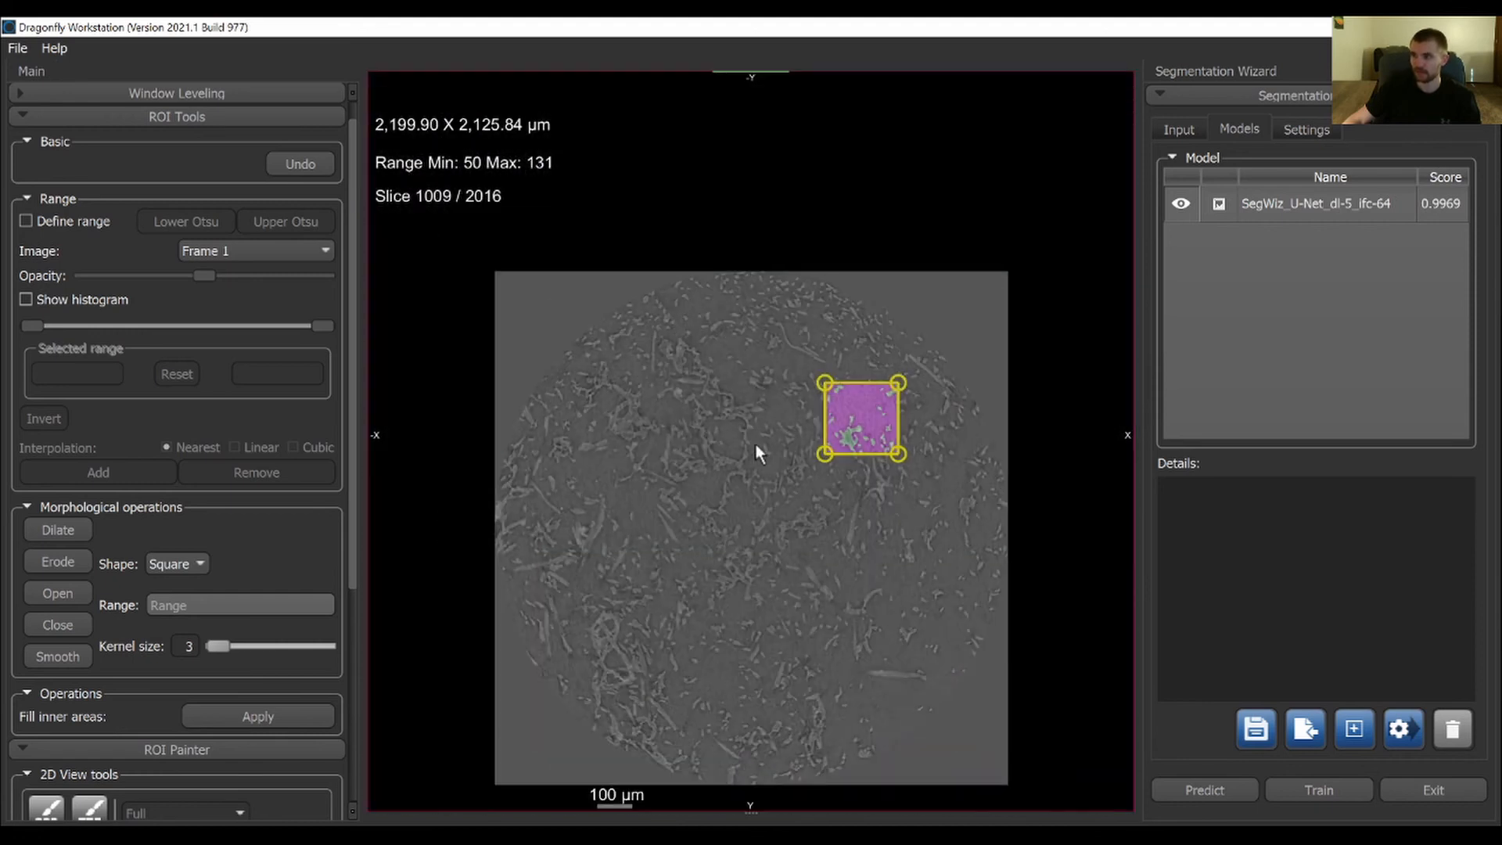
{"action": "middle_click_drag", "start_coordinate": [756, 445], "coordinate": [752, 359]}
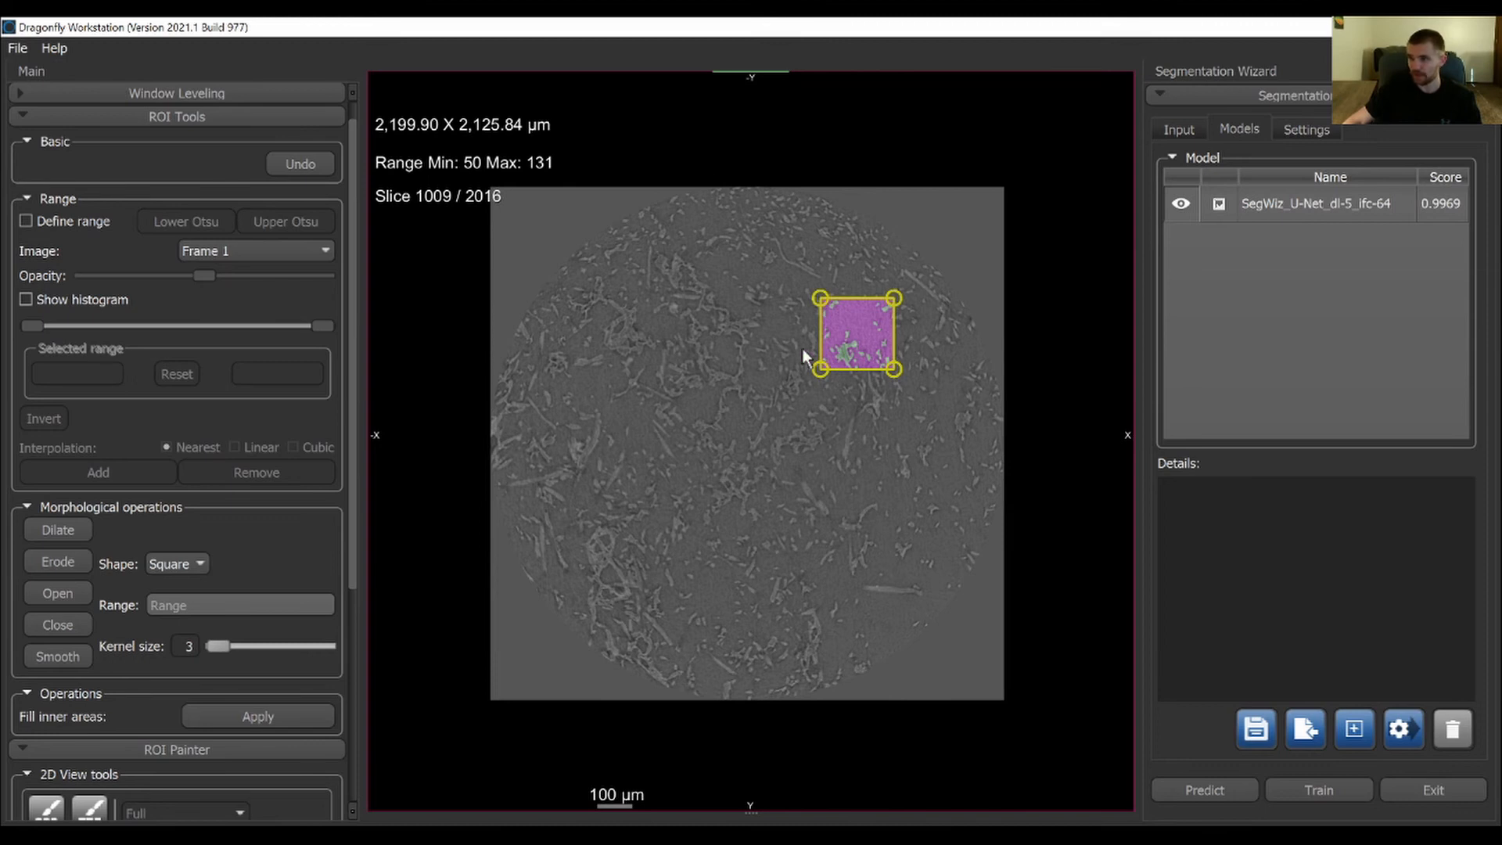
Browse the stack's slices beyond the labeled Frame 1, stopping at slice 1201, to find another training area
{"action": "scroll", "coordinate": [821, 461], "scroll_direction": "down", "scroll_amount": 13}
{"action": "scroll", "coordinate": [883, 487], "scroll_direction": "up", "scroll_amount": 15}
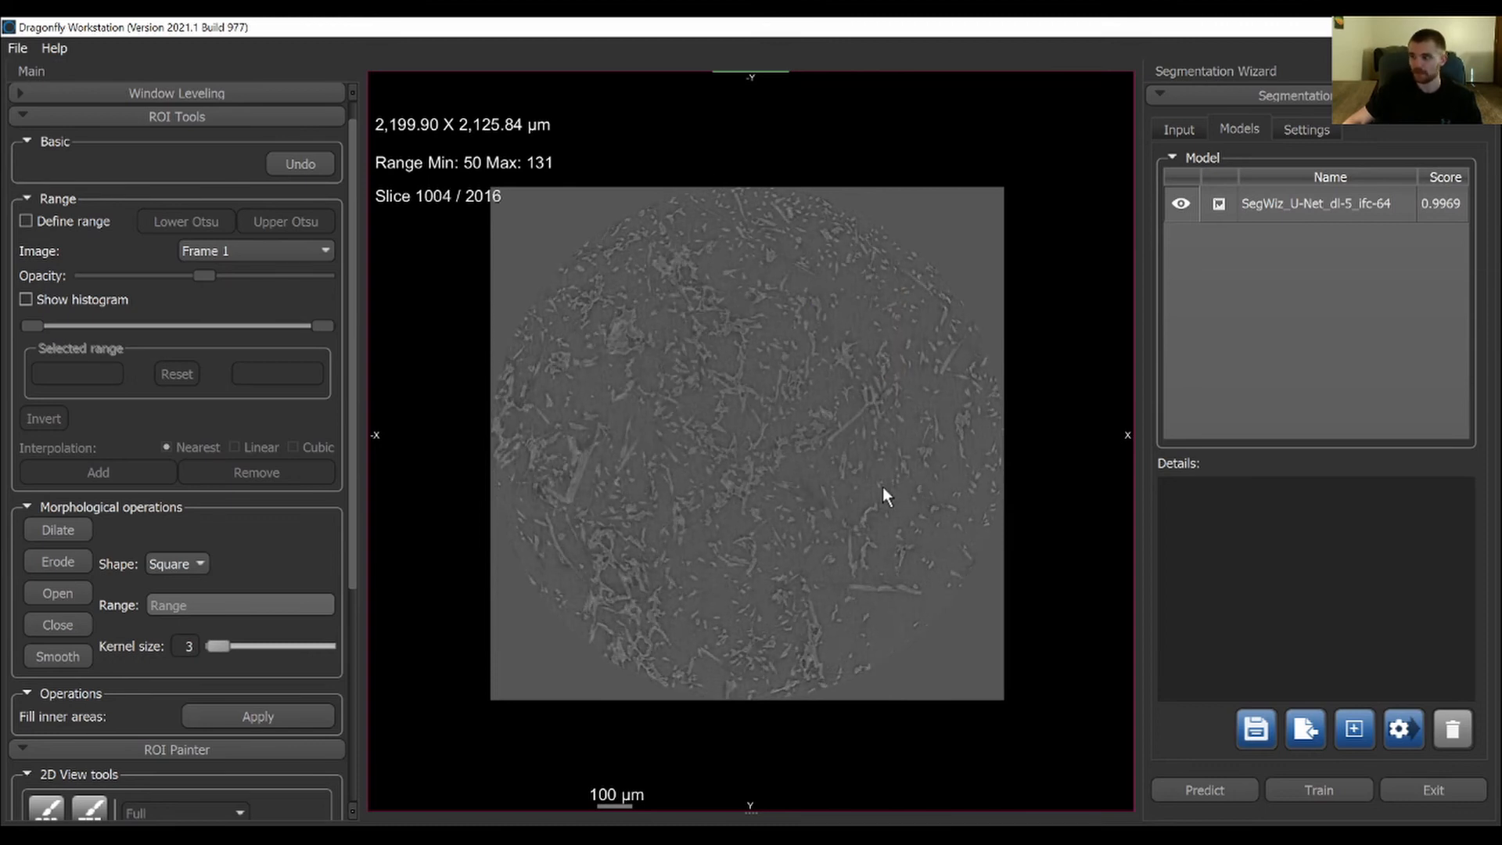
{"action": "scroll", "coordinate": [843, 472], "scroll_direction": "up", "scroll_amount": 20}
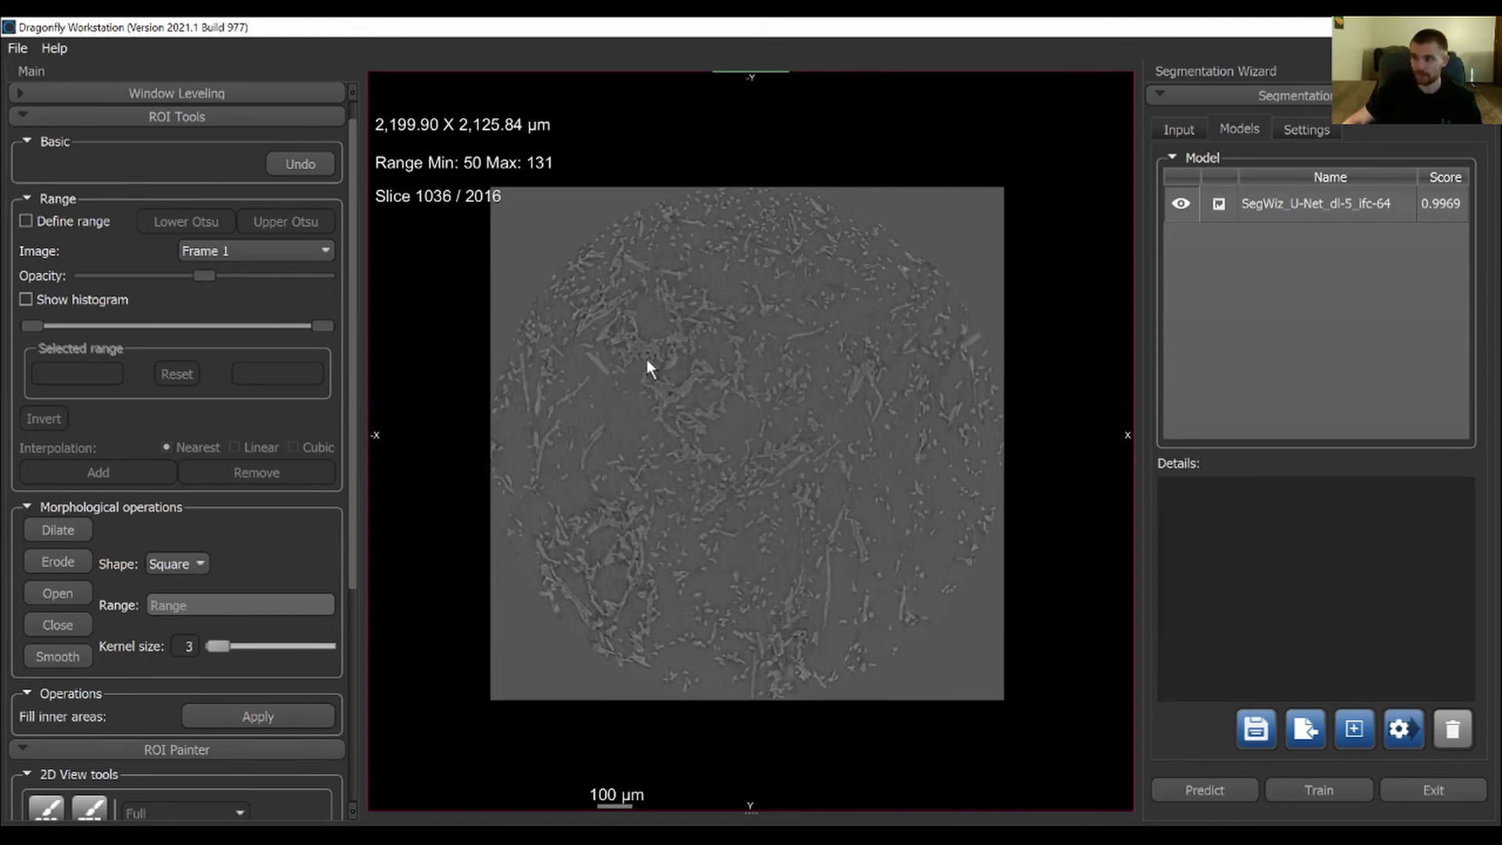
{"action": "scroll", "coordinate": [801, 437], "scroll_direction": "up", "scroll_amount": 20}
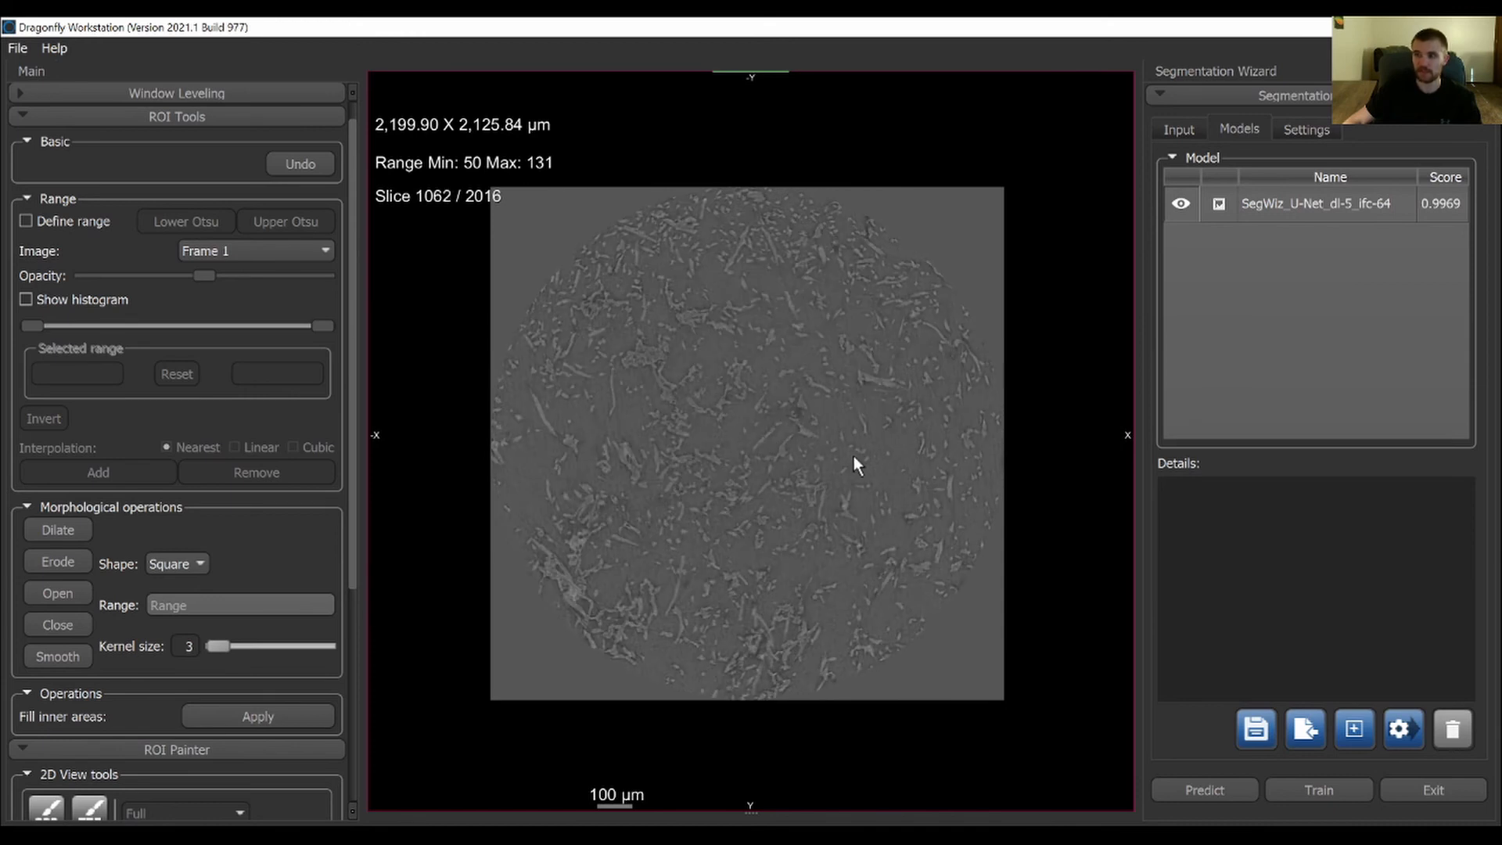
{"action": "scroll", "coordinate": [814, 452], "scroll_direction": "up", "scroll_amount": 20}
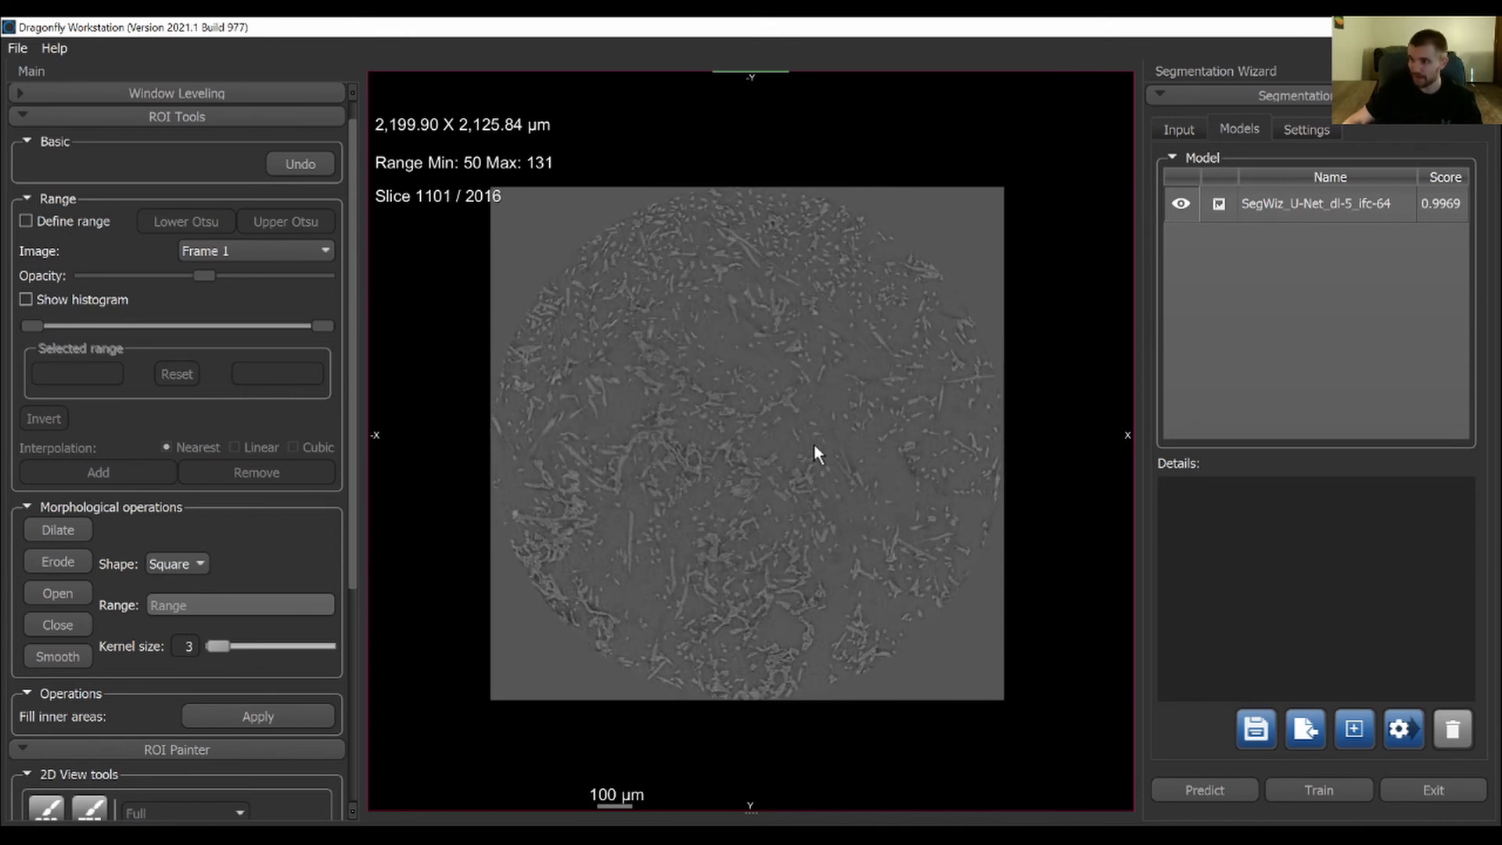
{"action": "scroll", "coordinate": [813, 444], "scroll_direction": "down", "scroll_amount": 7}
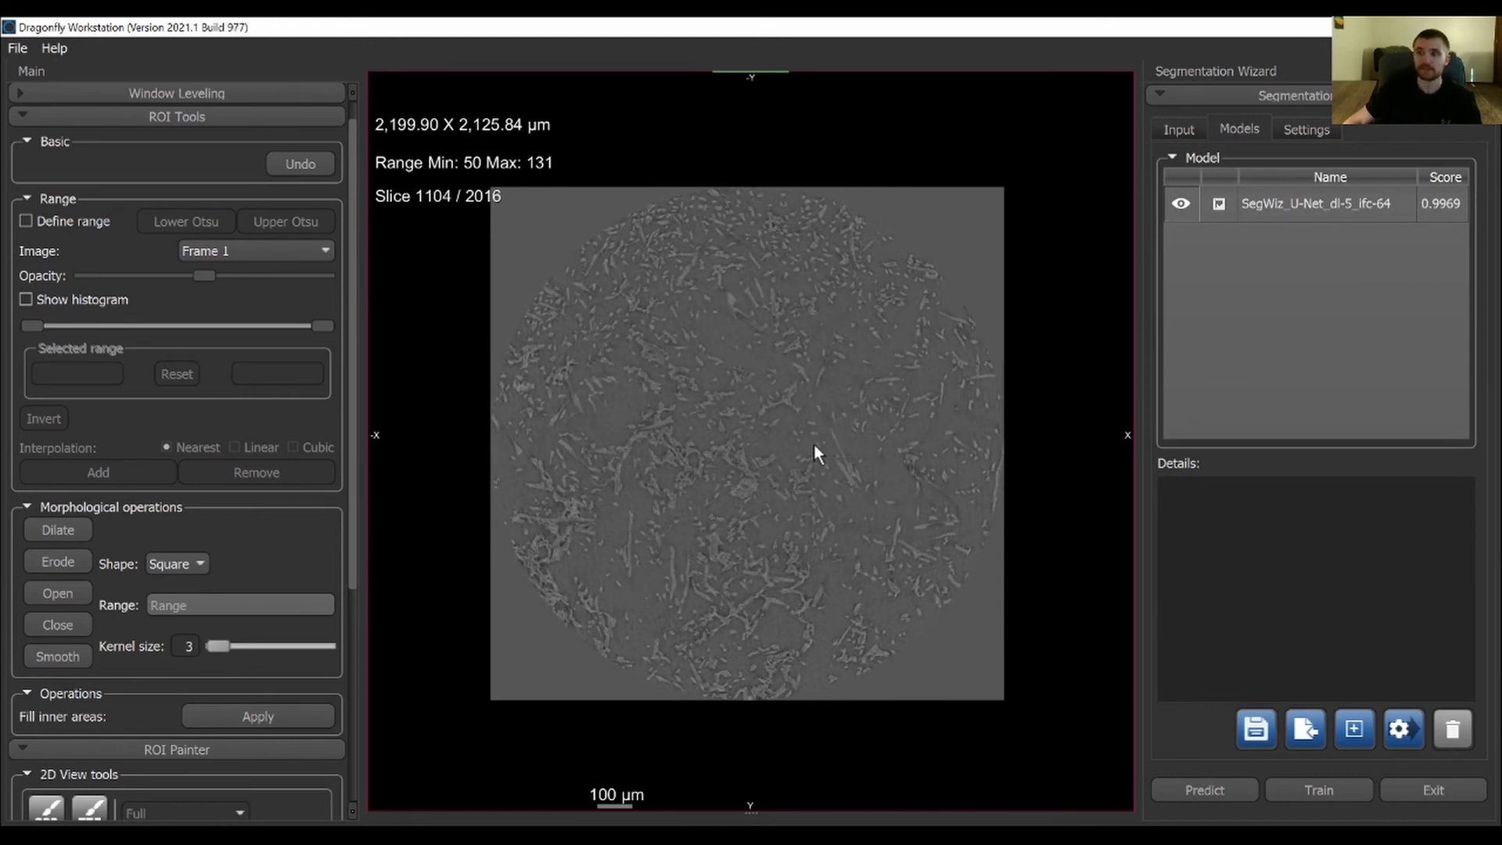
{"action": "scroll", "coordinate": [812, 450], "scroll_direction": "up", "scroll_amount": 9}
{"action": "scroll", "coordinate": [810, 457], "scroll_direction": "up", "scroll_amount": 8}
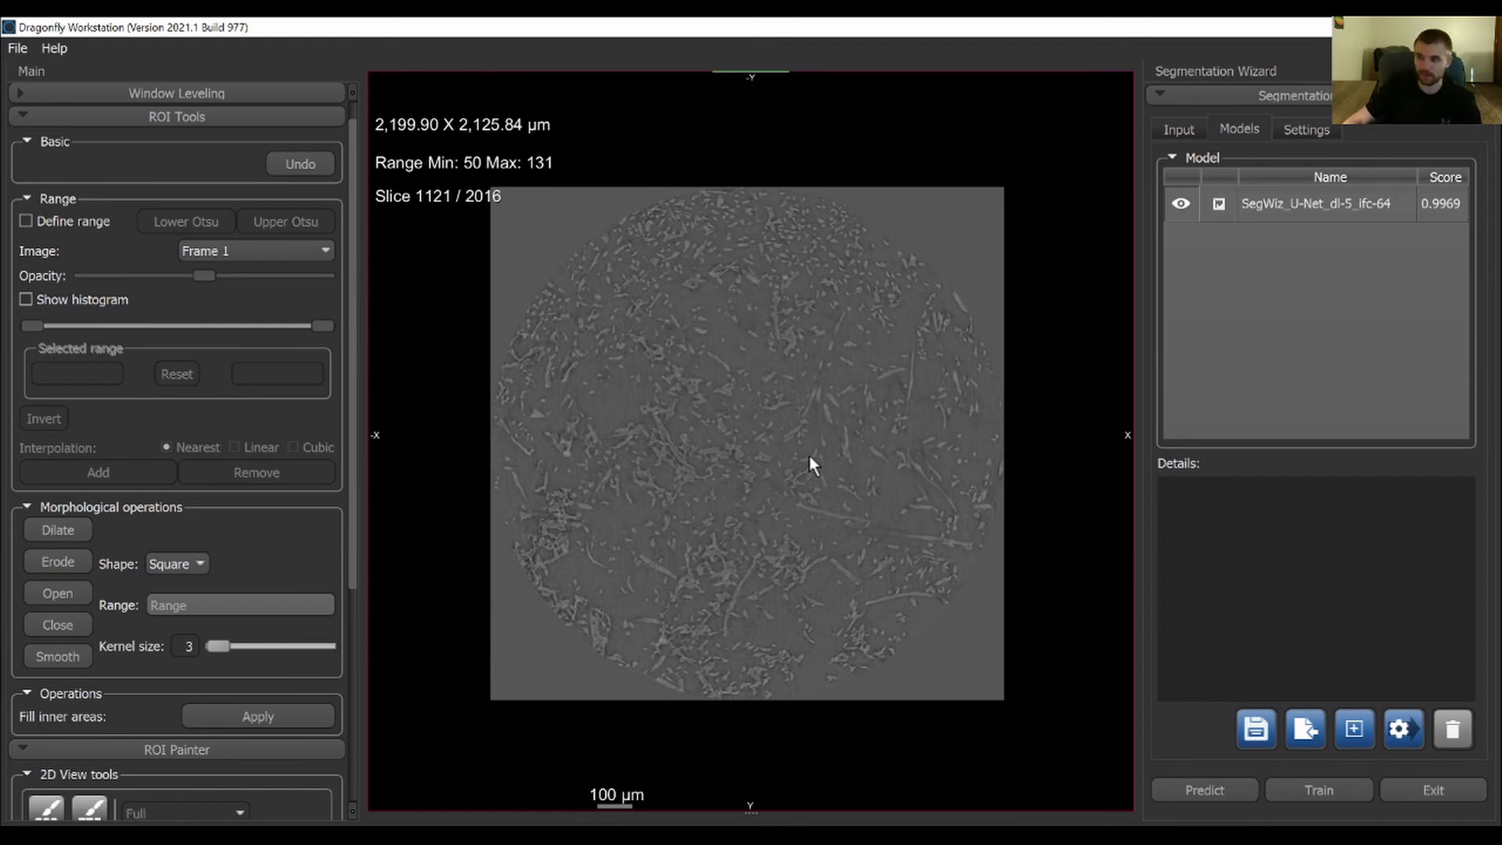
{"action": "scroll", "coordinate": [774, 439], "scroll_direction": "up", "scroll_amount": 16}
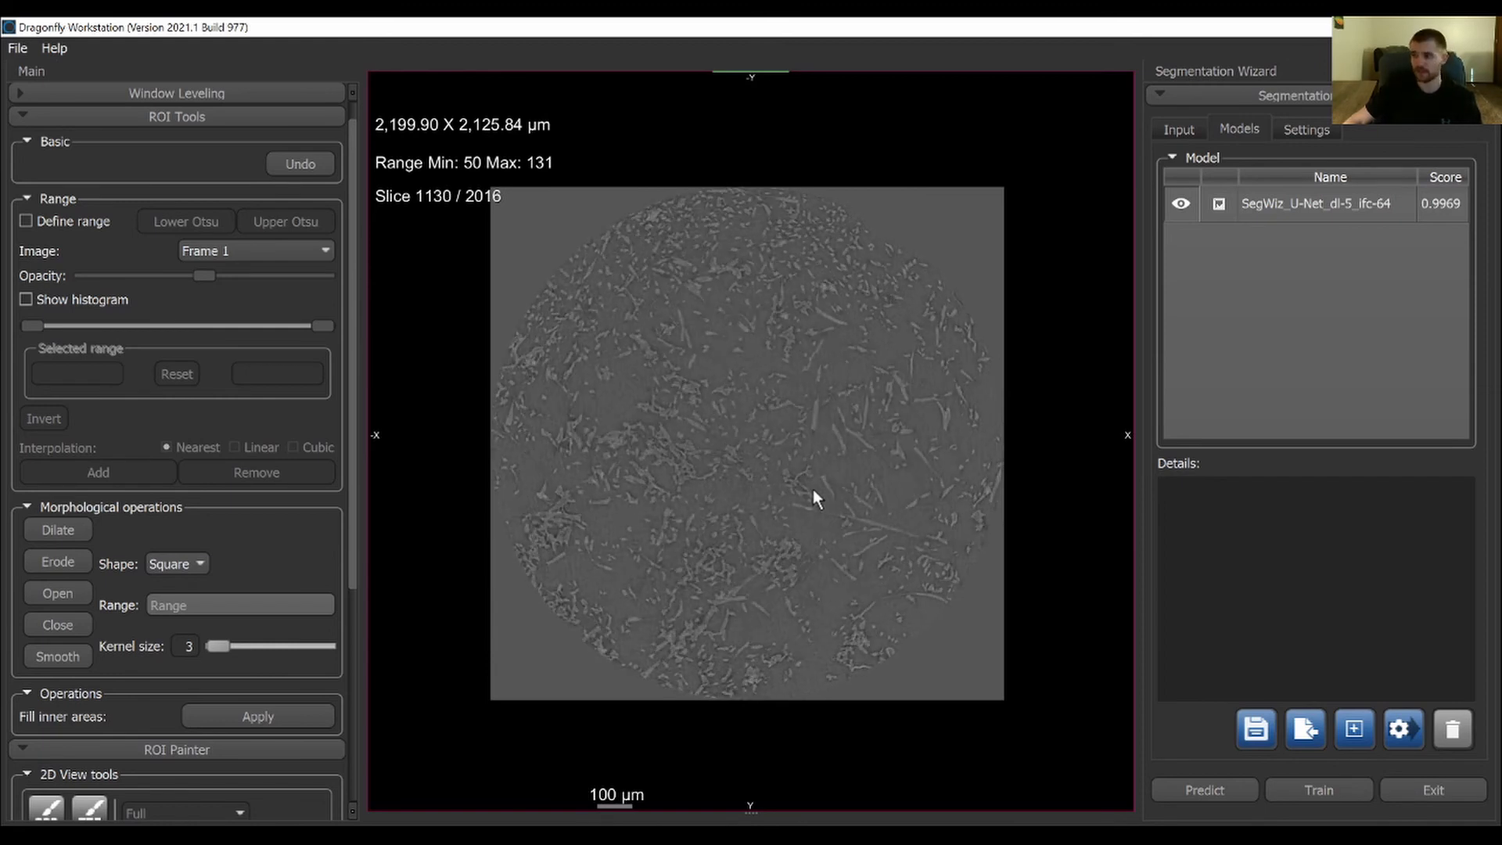
{"action": "scroll", "coordinate": [798, 495], "scroll_direction": "up", "scroll_amount": 19}
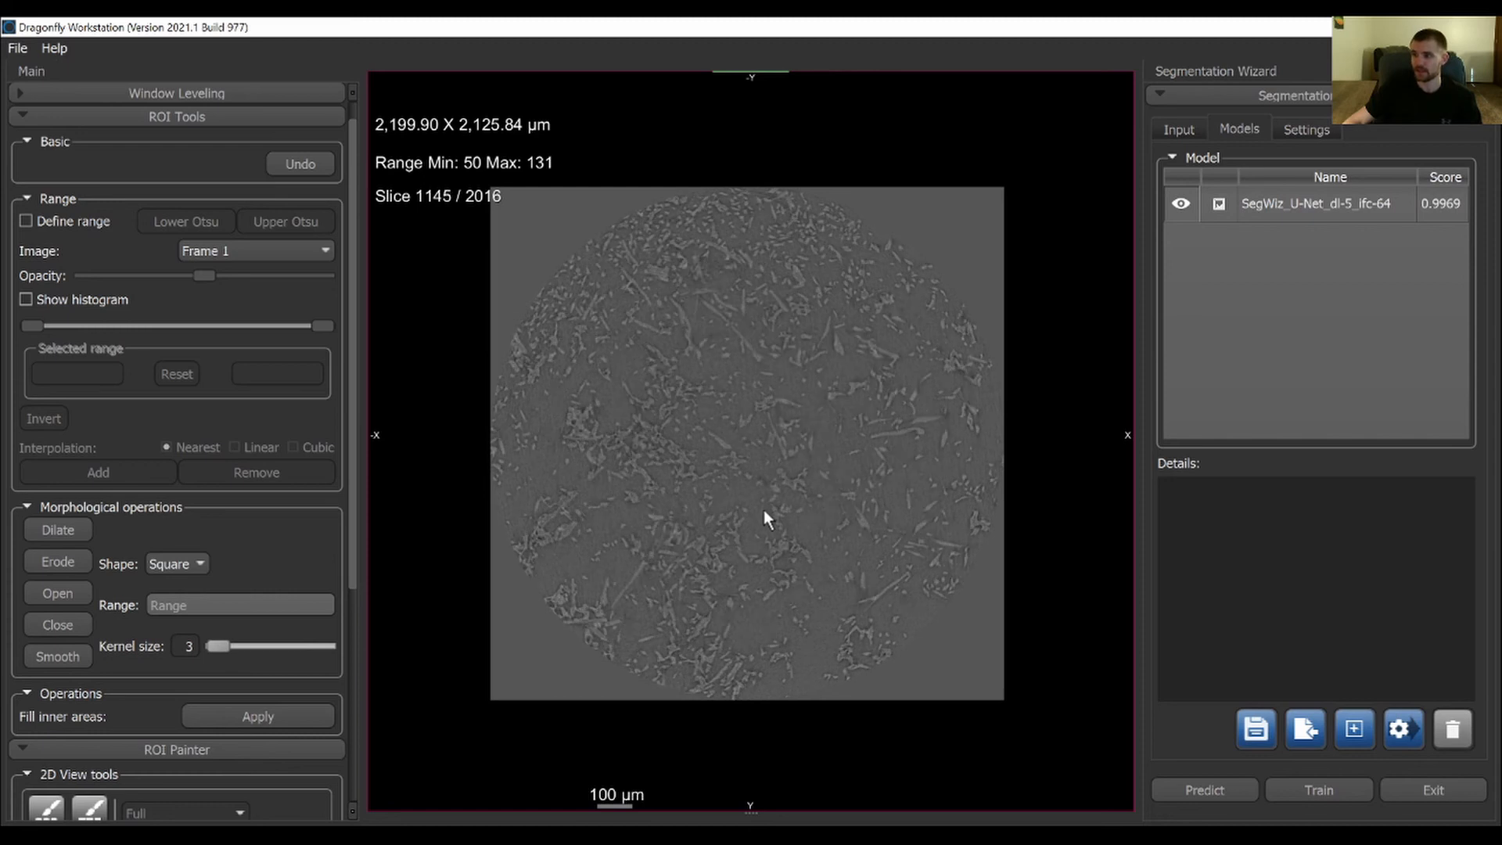
{"action": "scroll", "coordinate": [753, 504], "scroll_direction": "up", "scroll_amount": 3}
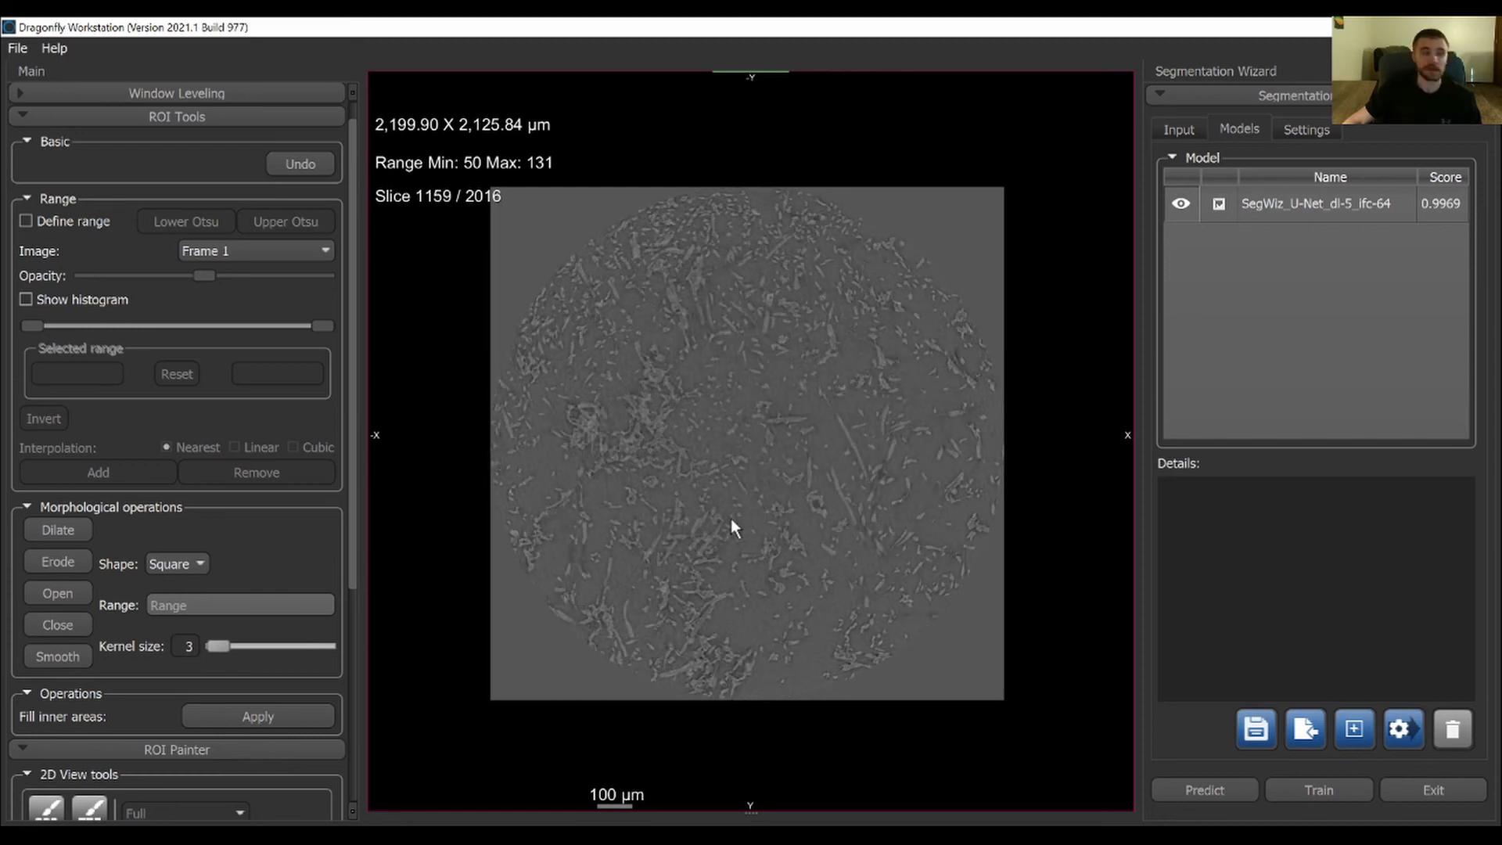
{"action": "scroll", "coordinate": [735, 513], "scroll_direction": "up", "scroll_amount": 12}
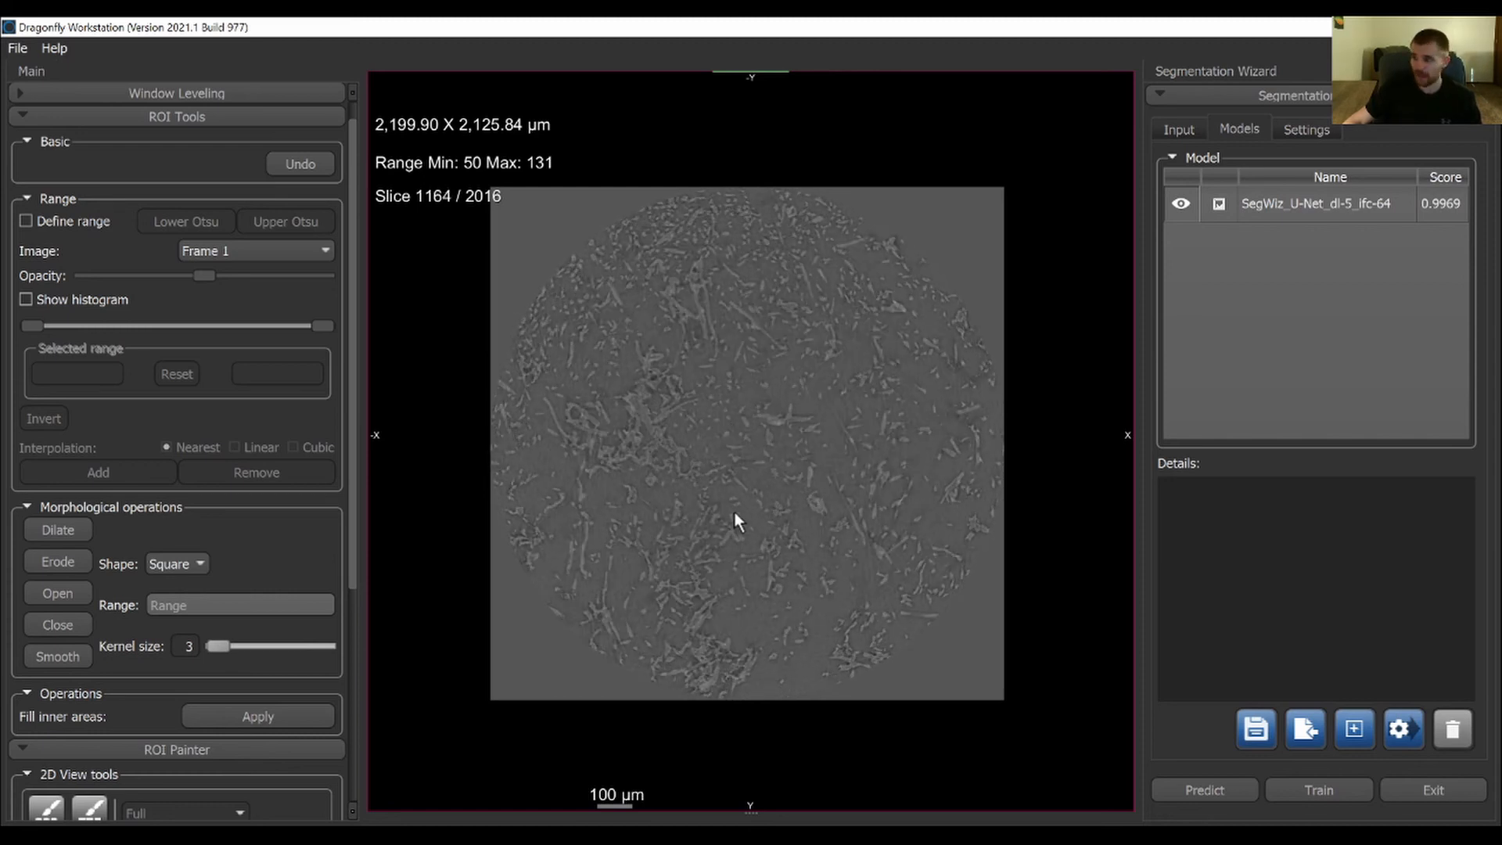
{"action": "scroll", "coordinate": [790, 485], "scroll_direction": "up", "scroll_amount": 10}
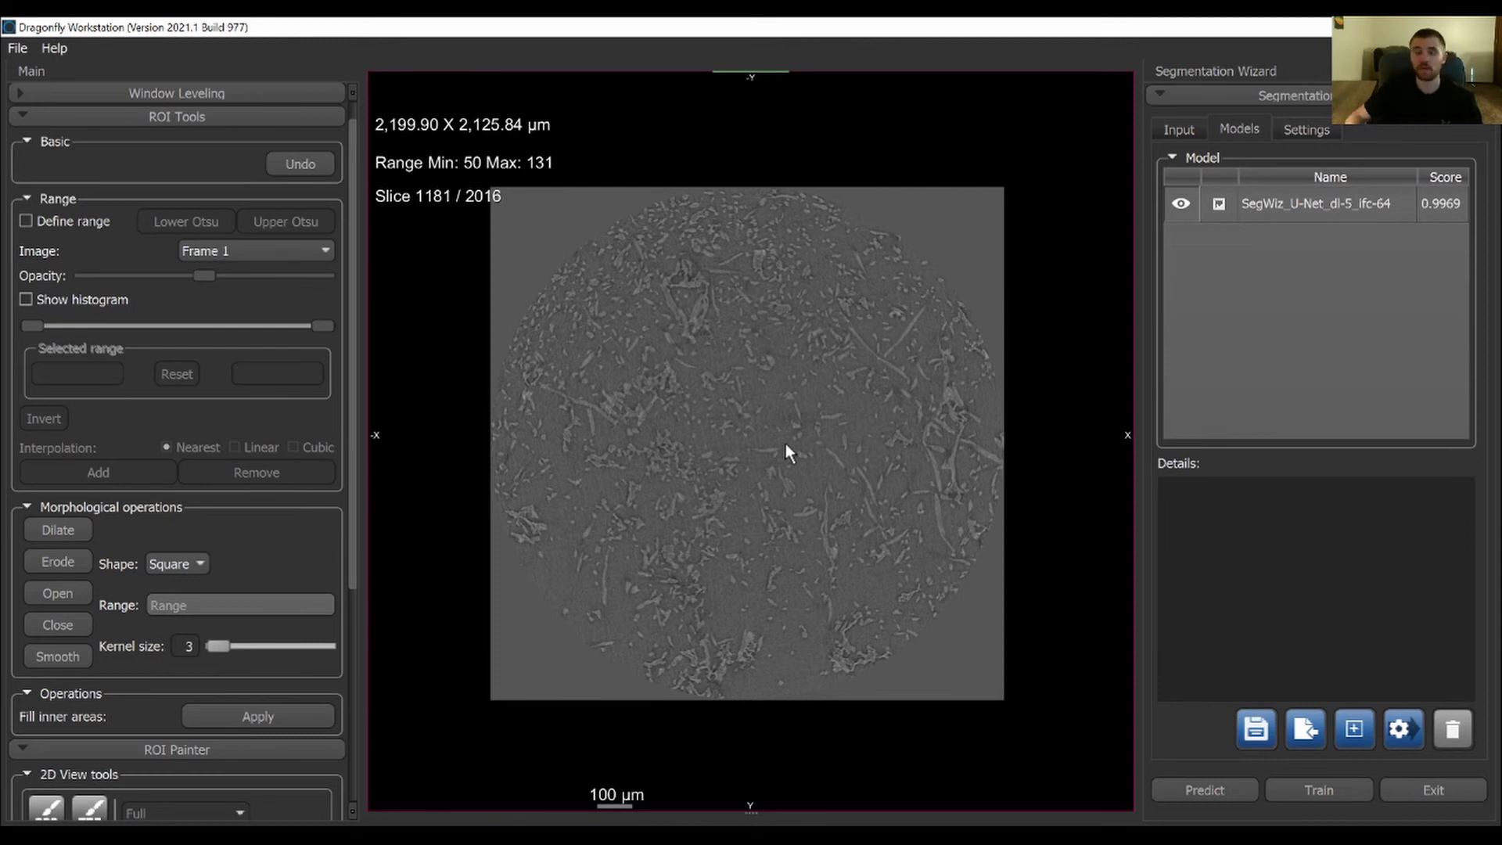
{"action": "scroll", "coordinate": [710, 512], "scroll_direction": "up", "scroll_amount": 5}
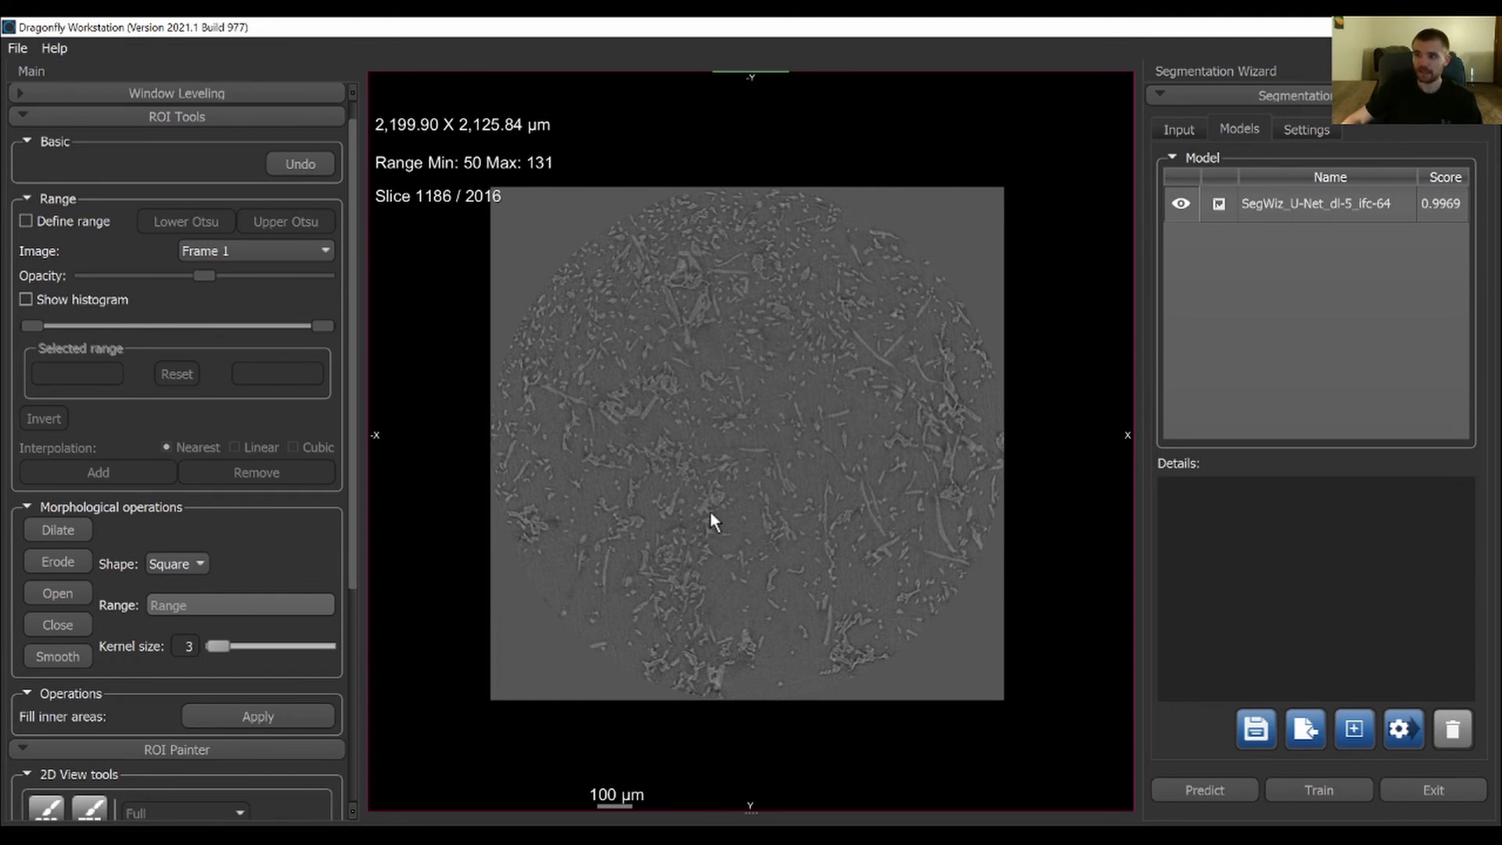
{"action": "scroll", "coordinate": [710, 511], "scroll_direction": "up", "scroll_amount": 1}
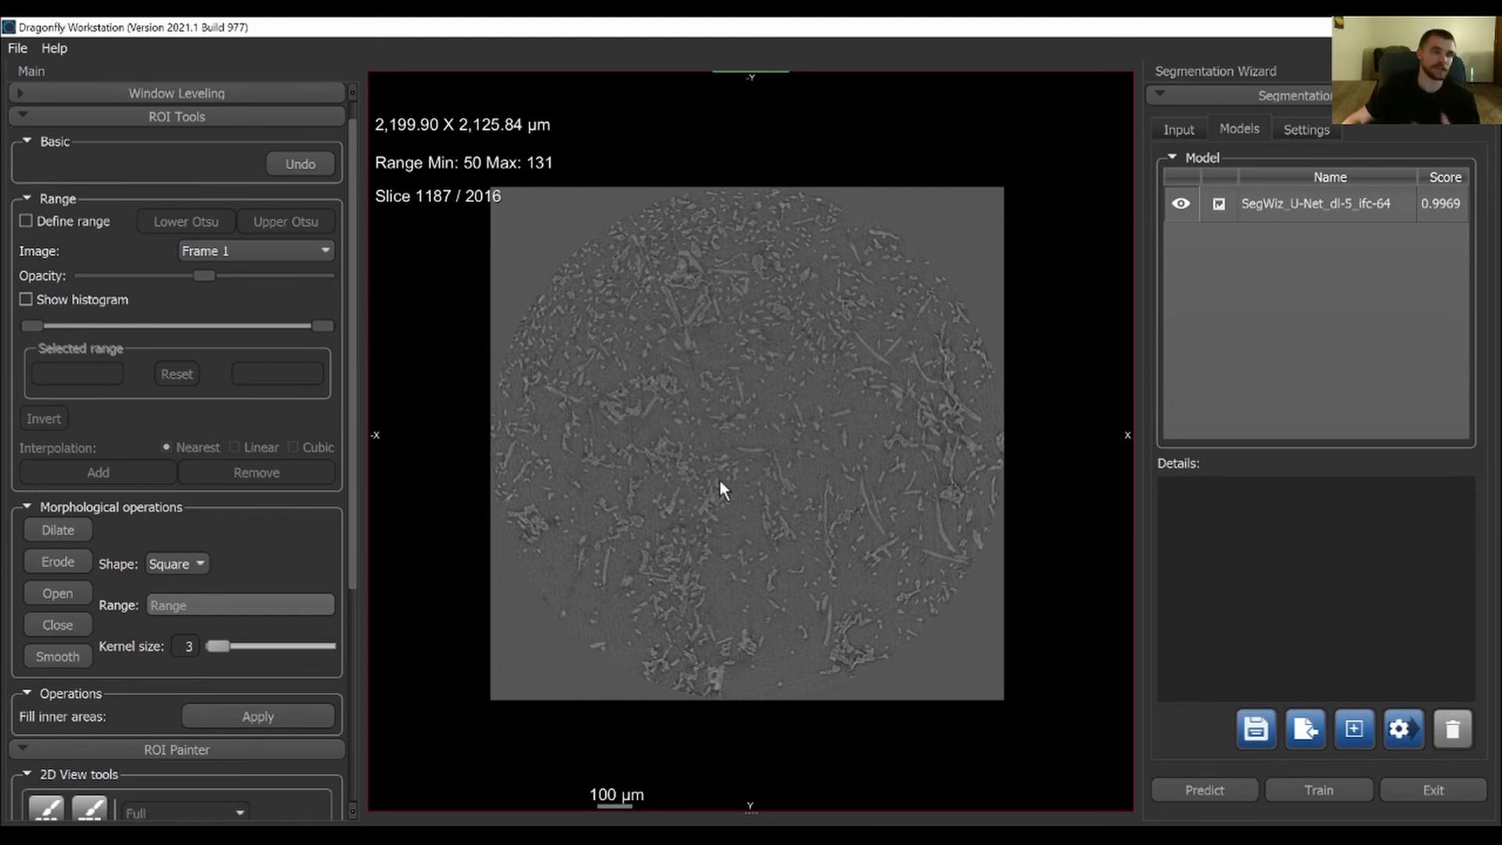
{"action": "scroll", "coordinate": [687, 485], "scroll_direction": "up", "scroll_amount": 9}
{"action": "scroll", "coordinate": [791, 466], "scroll_direction": "up", "scroll_amount": 5}
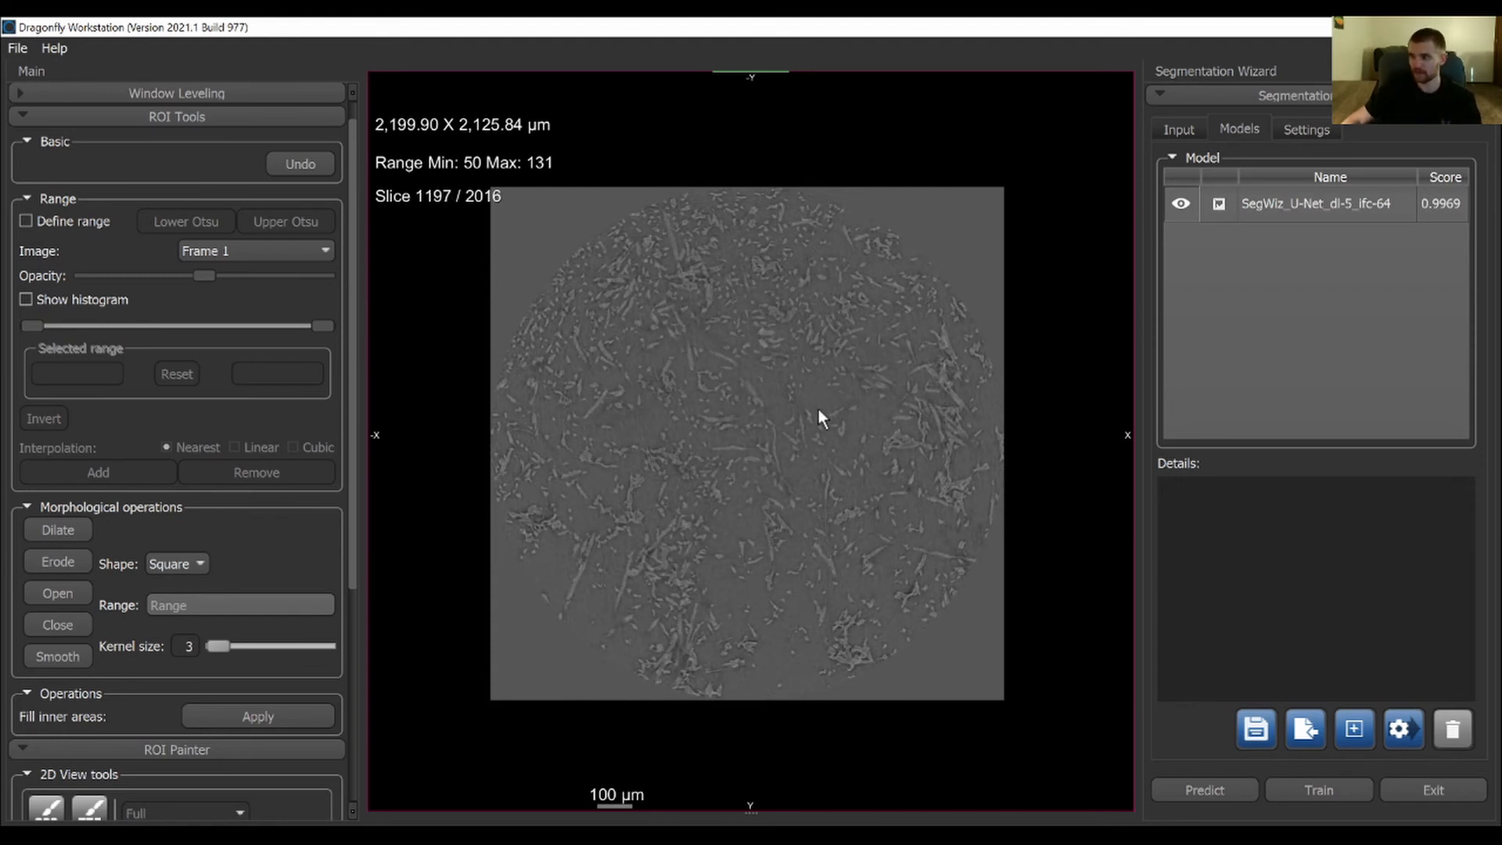
{"action": "scroll", "coordinate": [776, 414], "scroll_direction": "up", "scroll_amount": 4}
{"action": "scroll", "coordinate": [783, 391], "scroll_direction": "down", "scroll_amount": 4}
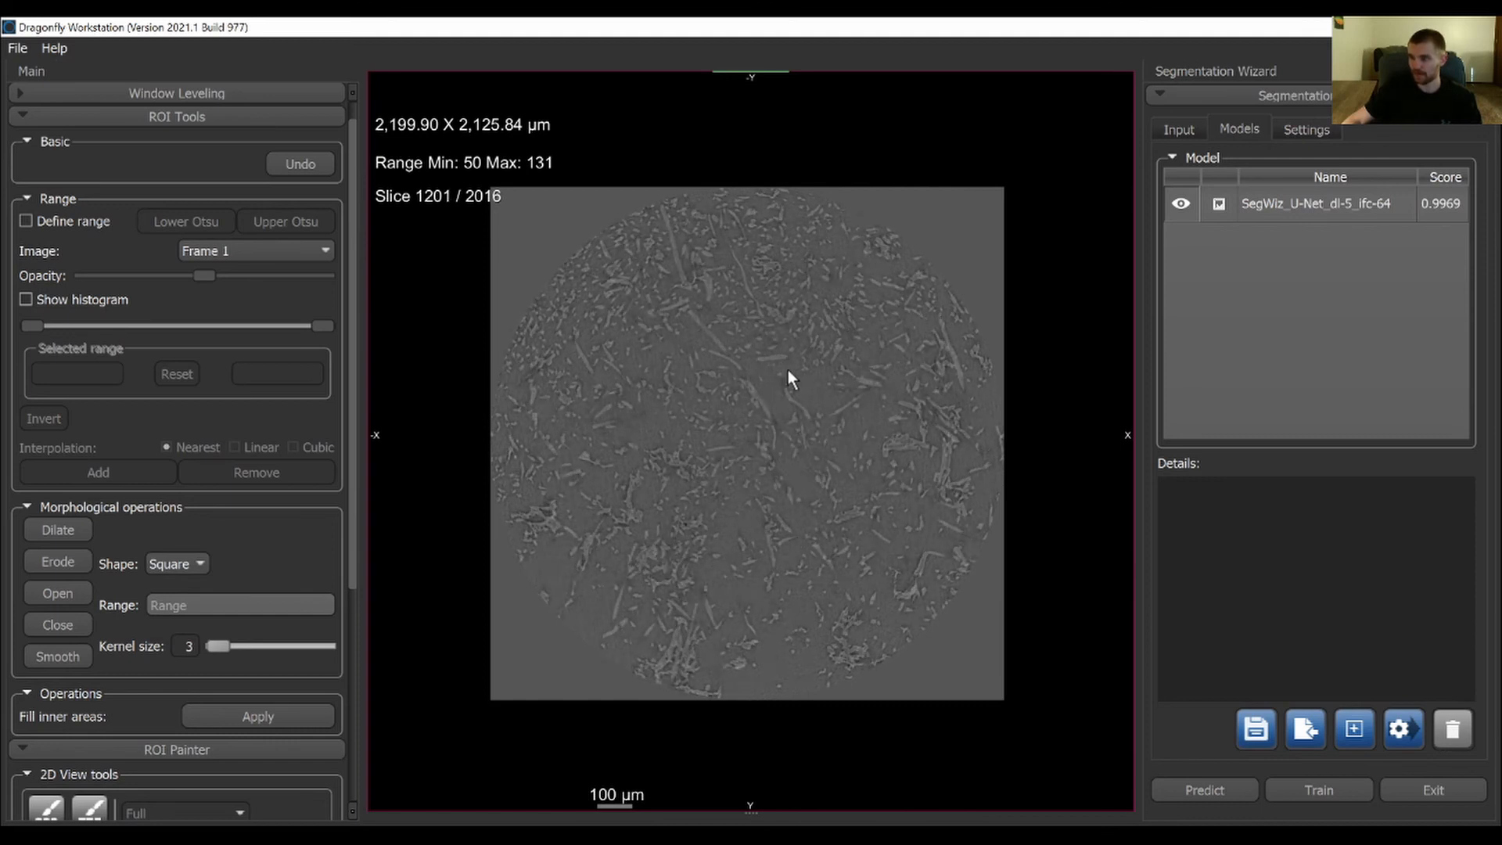
Add a second training frame covering the fiber-rich region near the sample's outer edge on slice 1201
{"action": "right_click_drag", "start_coordinate": [787, 369], "coordinate": [763, 604]}
{"action": "middle_click_drag", "start_coordinate": [763, 605], "coordinate": [738, 506]}
{"action": "right_click_drag", "start_coordinate": [738, 506], "coordinate": [744, 578]}
{"action": "middle_click_drag", "start_coordinate": [884, 493], "coordinate": [430, 697]}
{"action": "mouse_move", "coordinate": [500, 465]}
{"action": "middle_mouse_down"}
{"action": "mouse_move", "coordinate": [514, 503]}
{"action": "mouse_move", "coordinate": [496, 513]}
{"action": "mouse_move", "coordinate": [529, 524]}
{"action": "mouse_move", "coordinate": [486, 510]}
{"action": "mouse_move", "coordinate": [487, 477]}
{"action": "middle_mouse_up"}
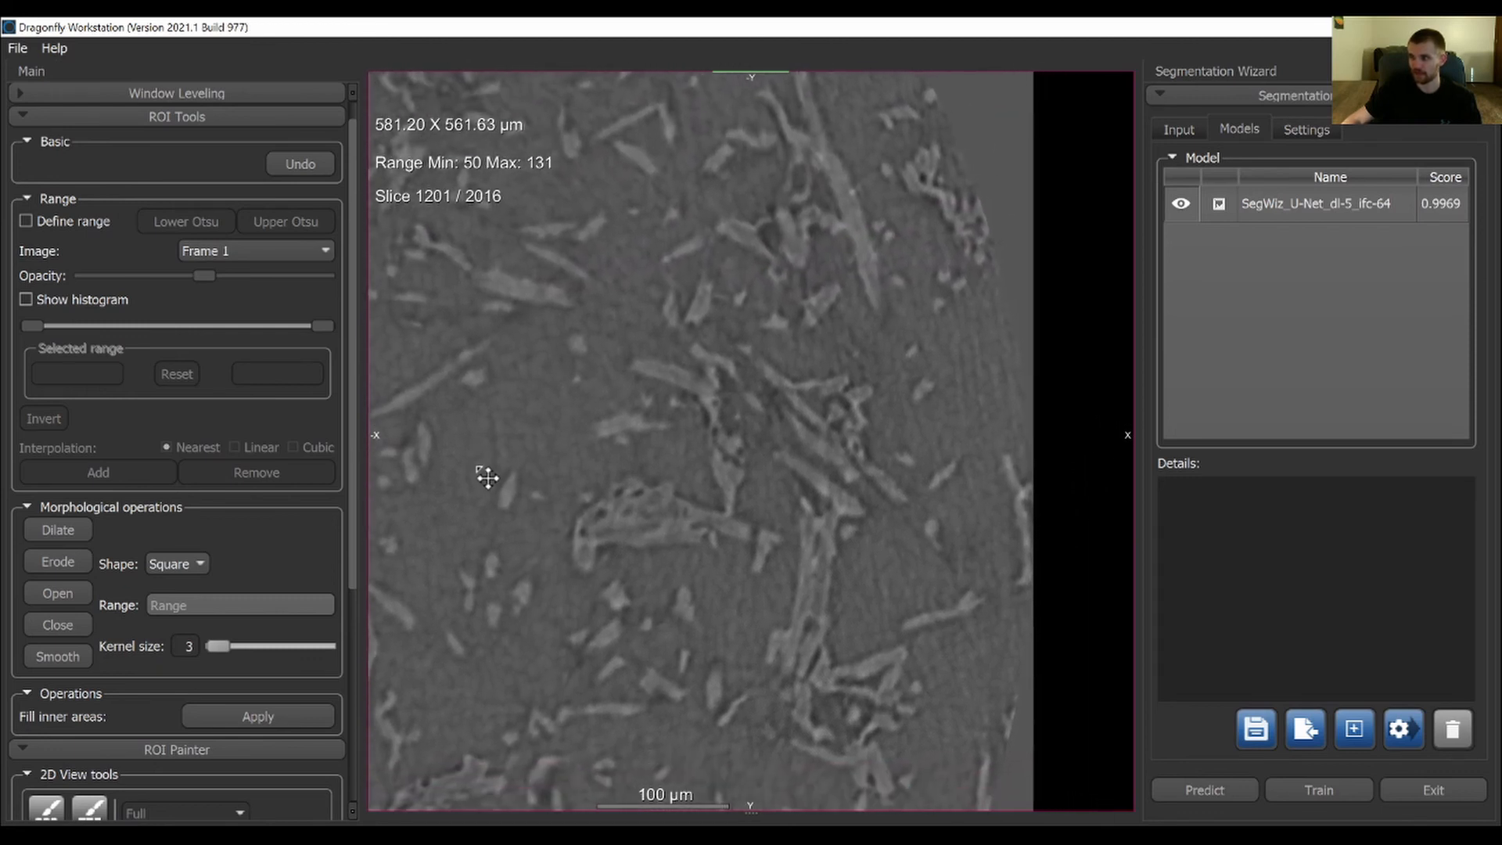
{"action": "middle_click_drag", "start_coordinate": [598, 439], "coordinate": [613, 442]}
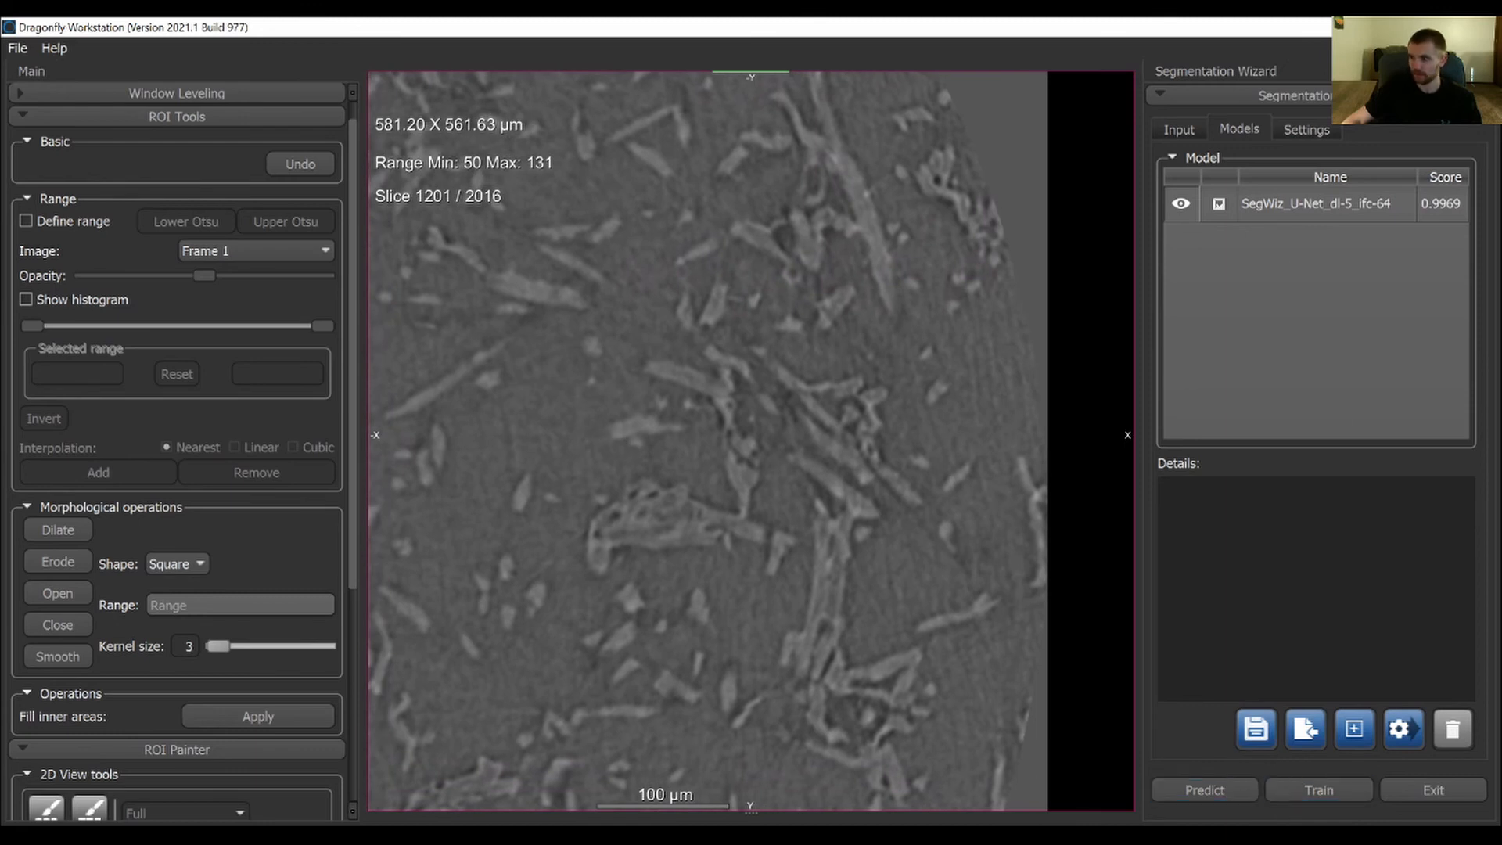
{"action": "left_click", "coordinate": [1179, 130]}
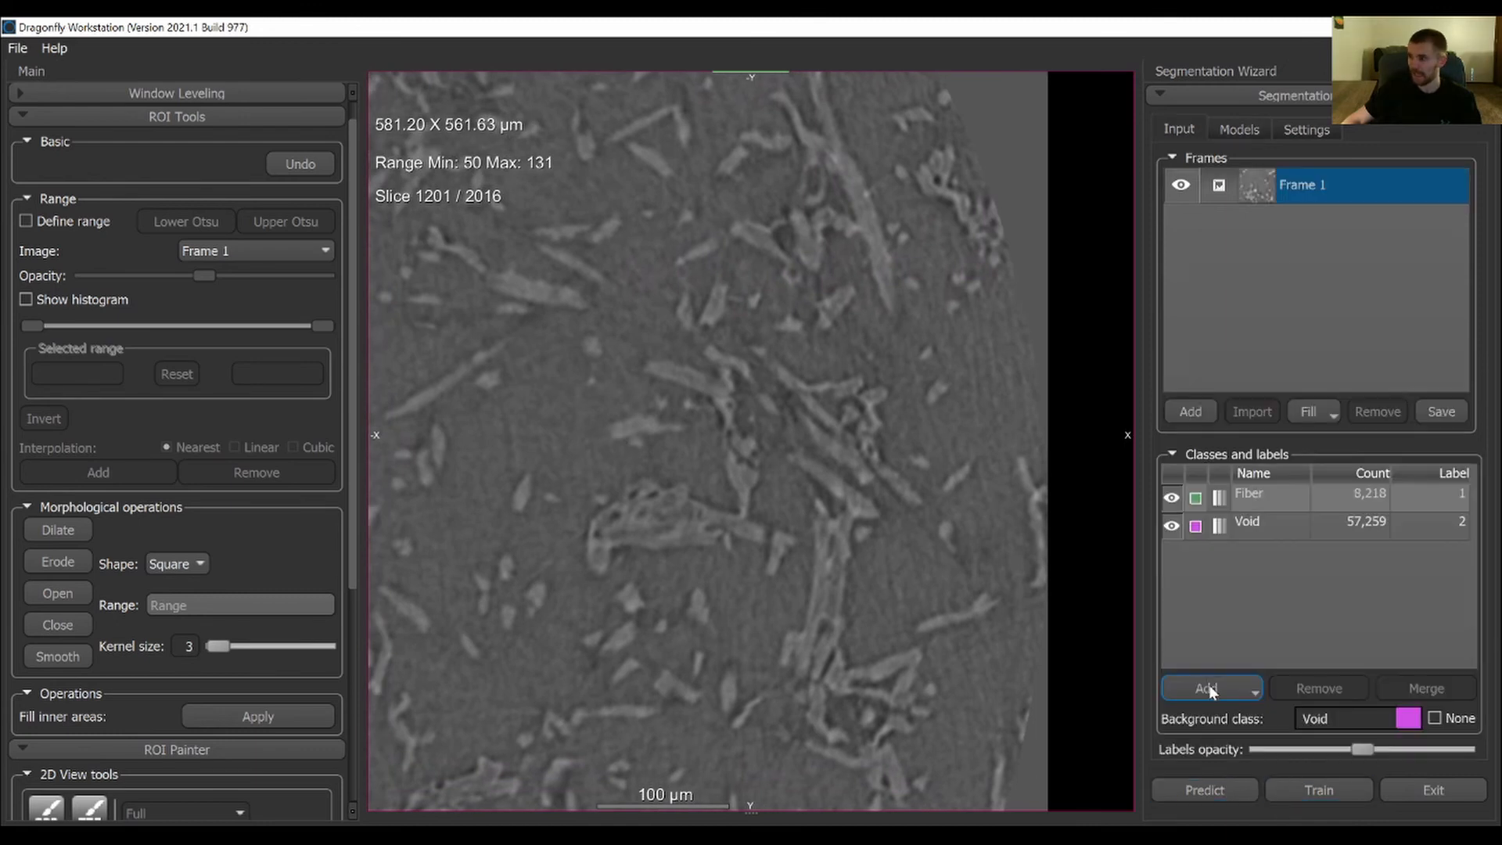
{"action": "left_click", "coordinate": [1191, 412]}
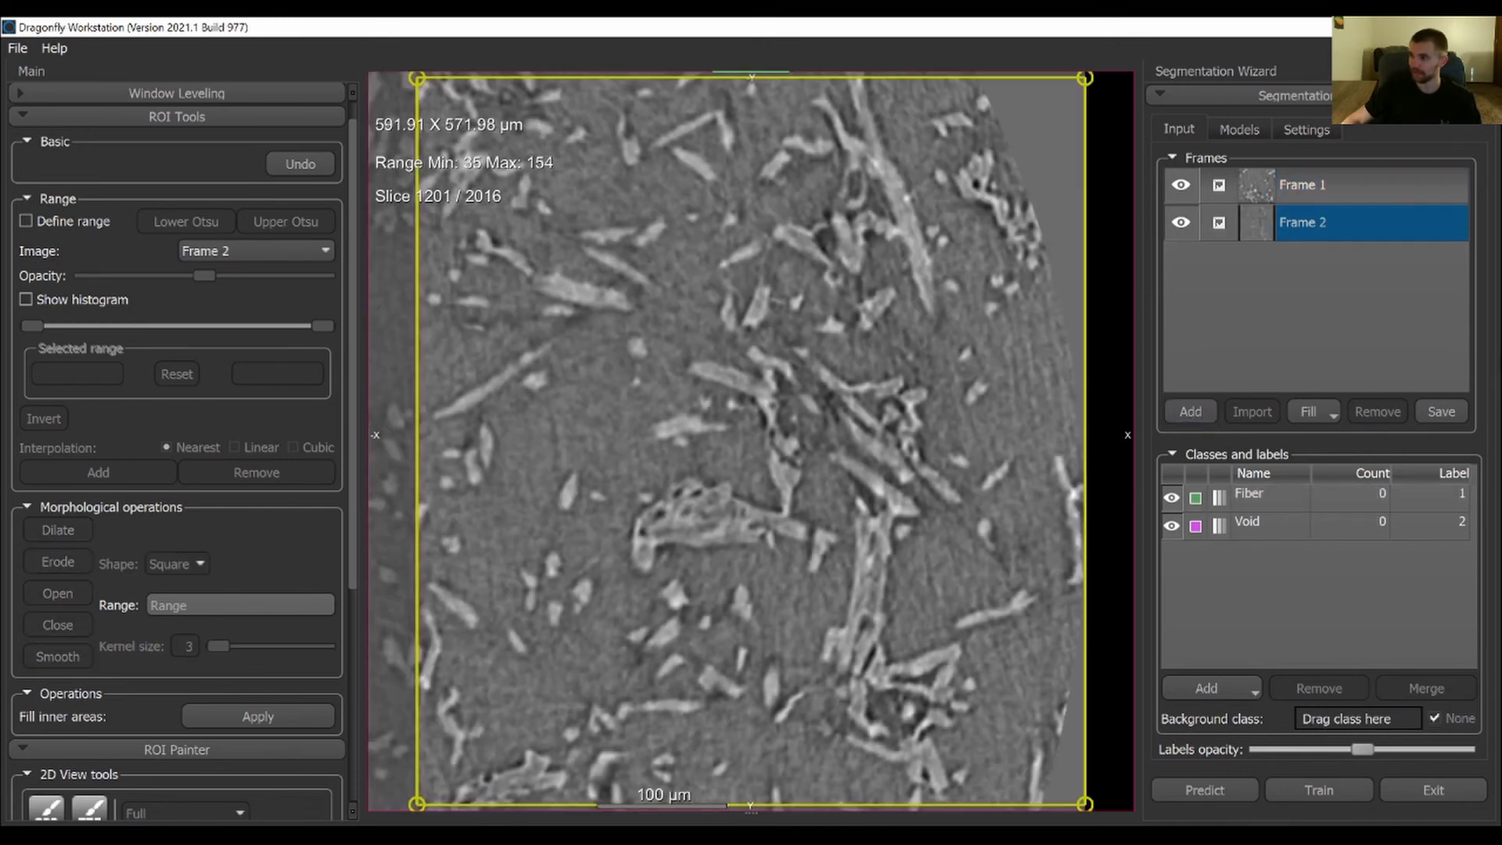
{"action": "scroll", "coordinate": [650, 597], "scroll_direction": "down", "scroll_amount": 3}
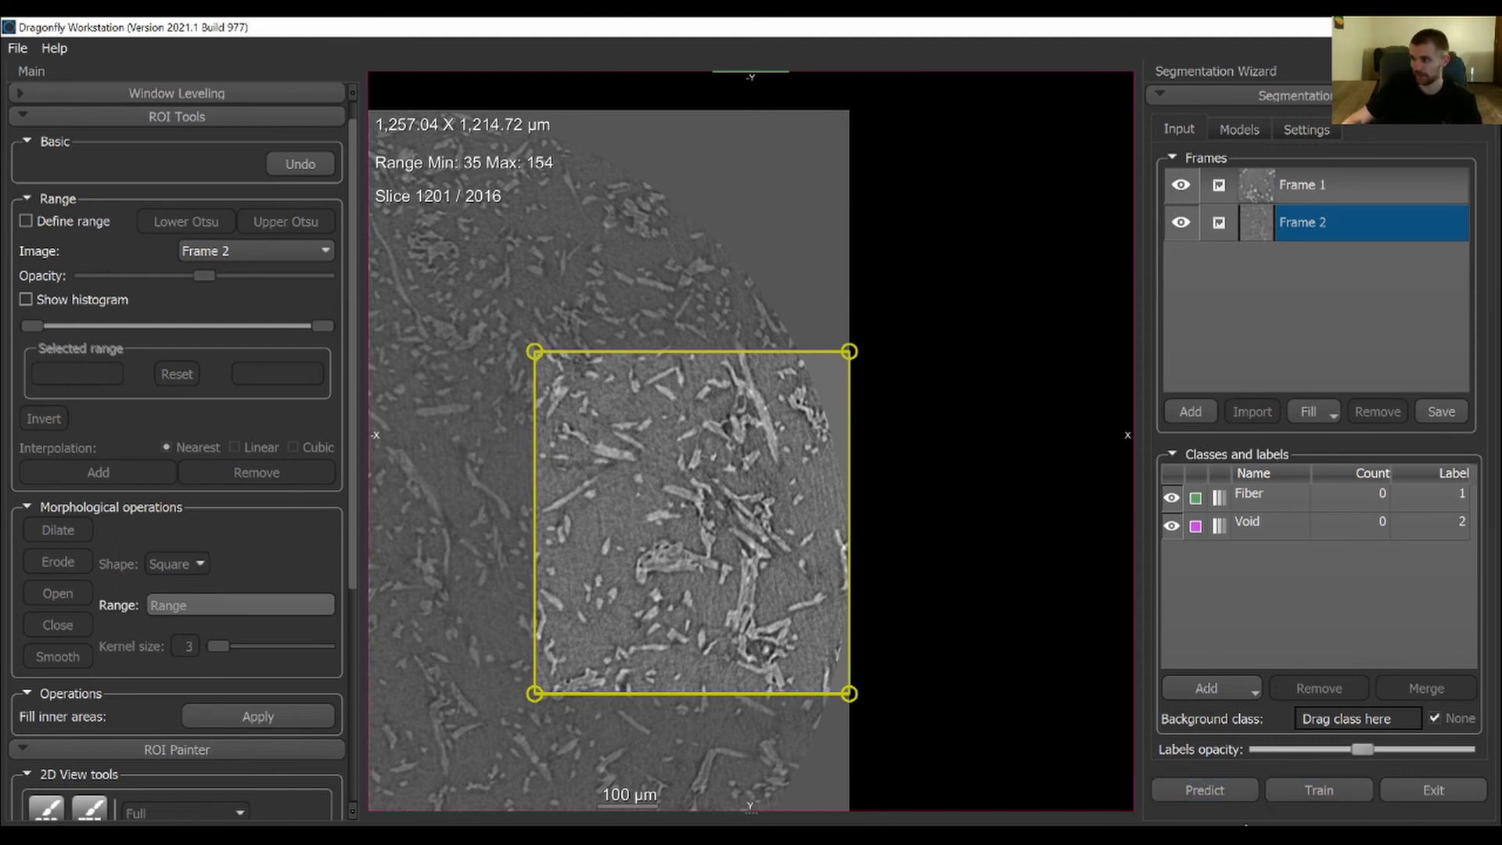
Preview the trained U-Net model's segmentation of Frame 2 and enlarge the prediction view
{"action": "left_click", "coordinate": [1244, 131]}
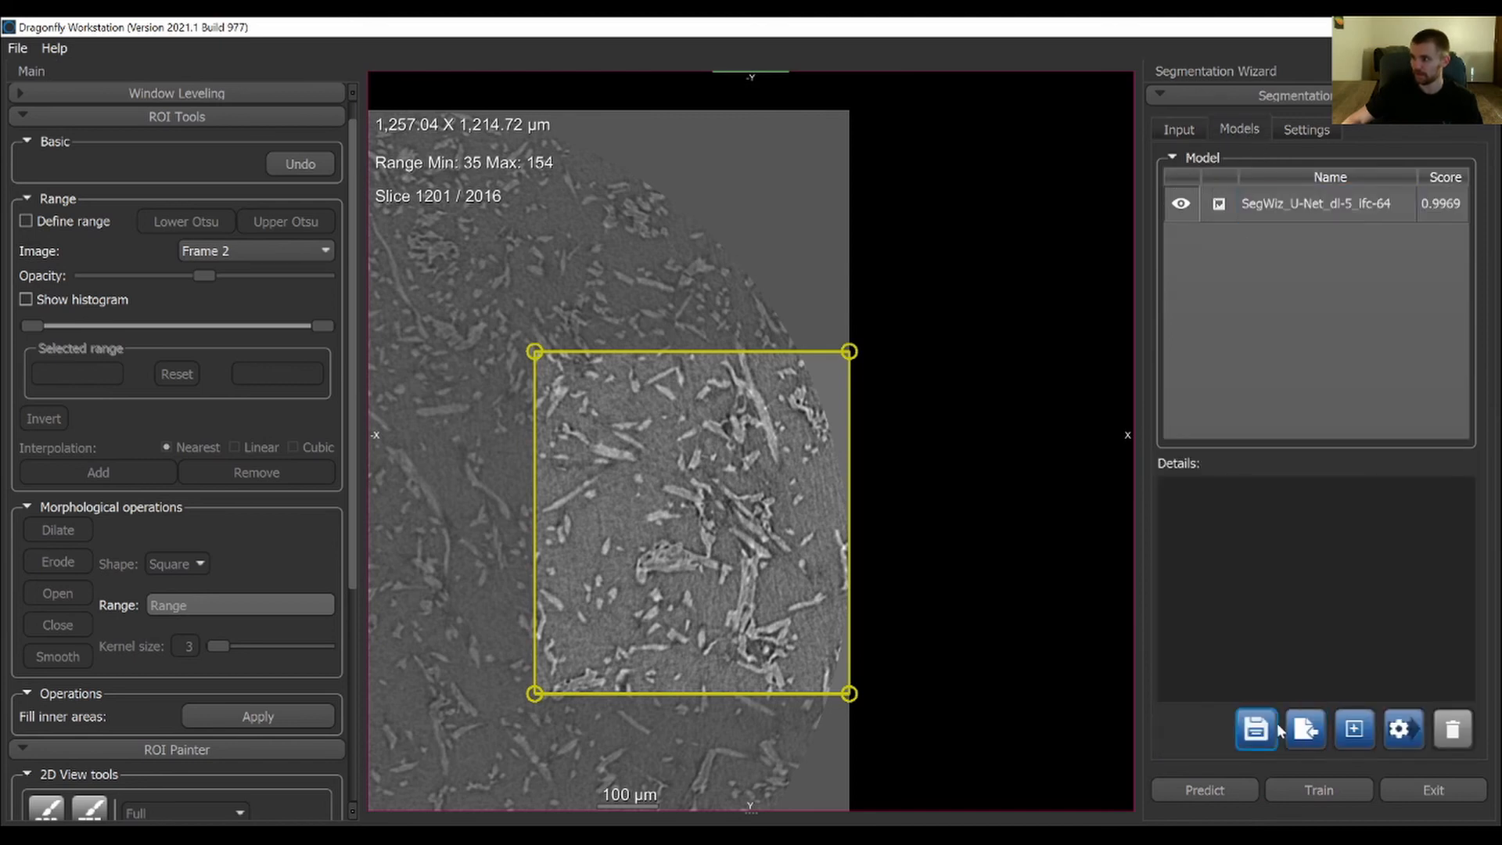
{"action": "left_click", "coordinate": [1322, 792]}
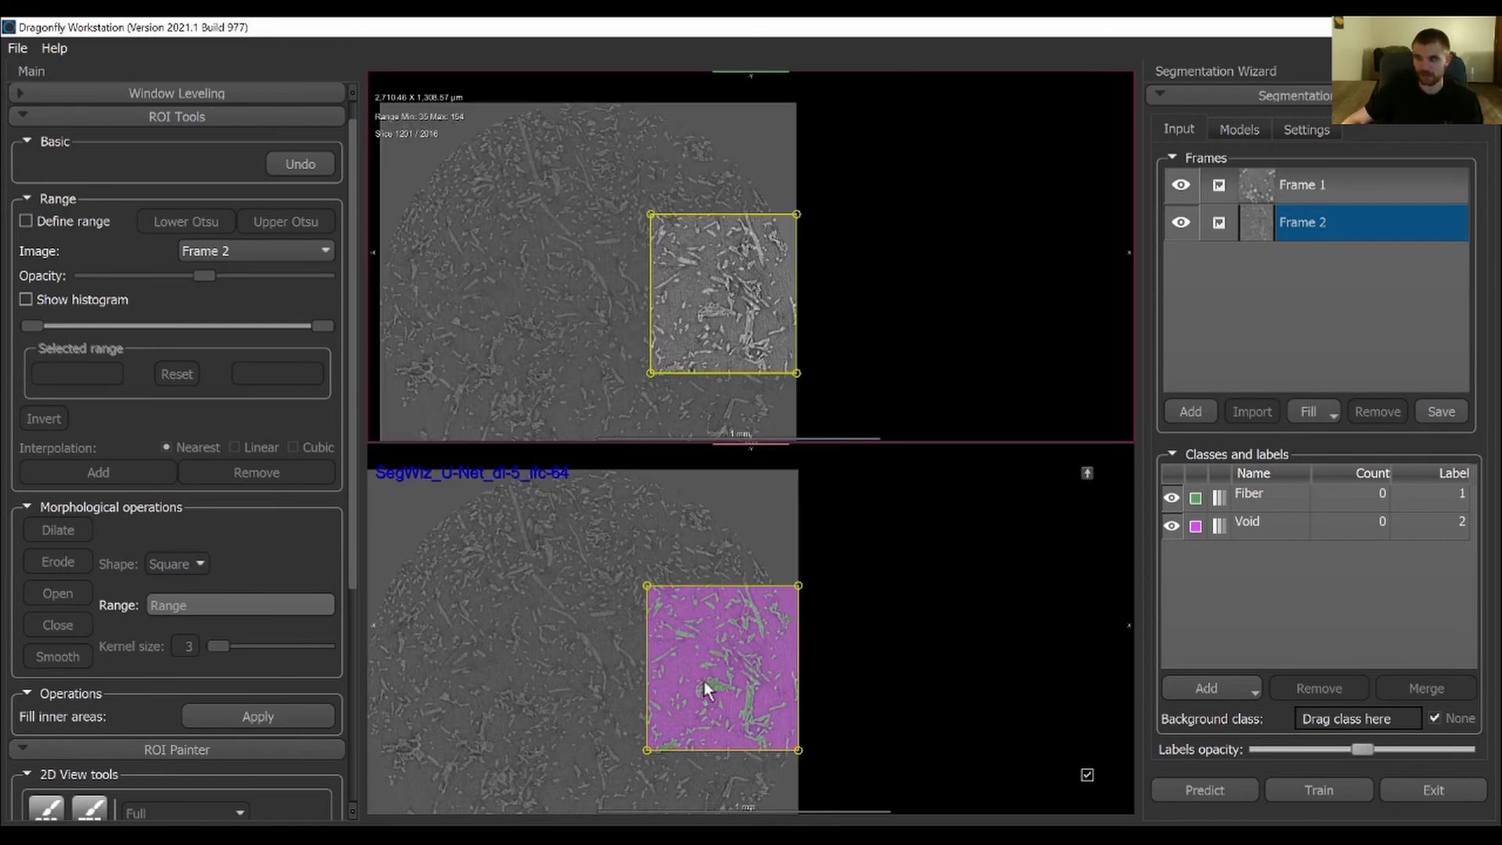
{"action": "double_click", "coordinate": [1039, 579]}
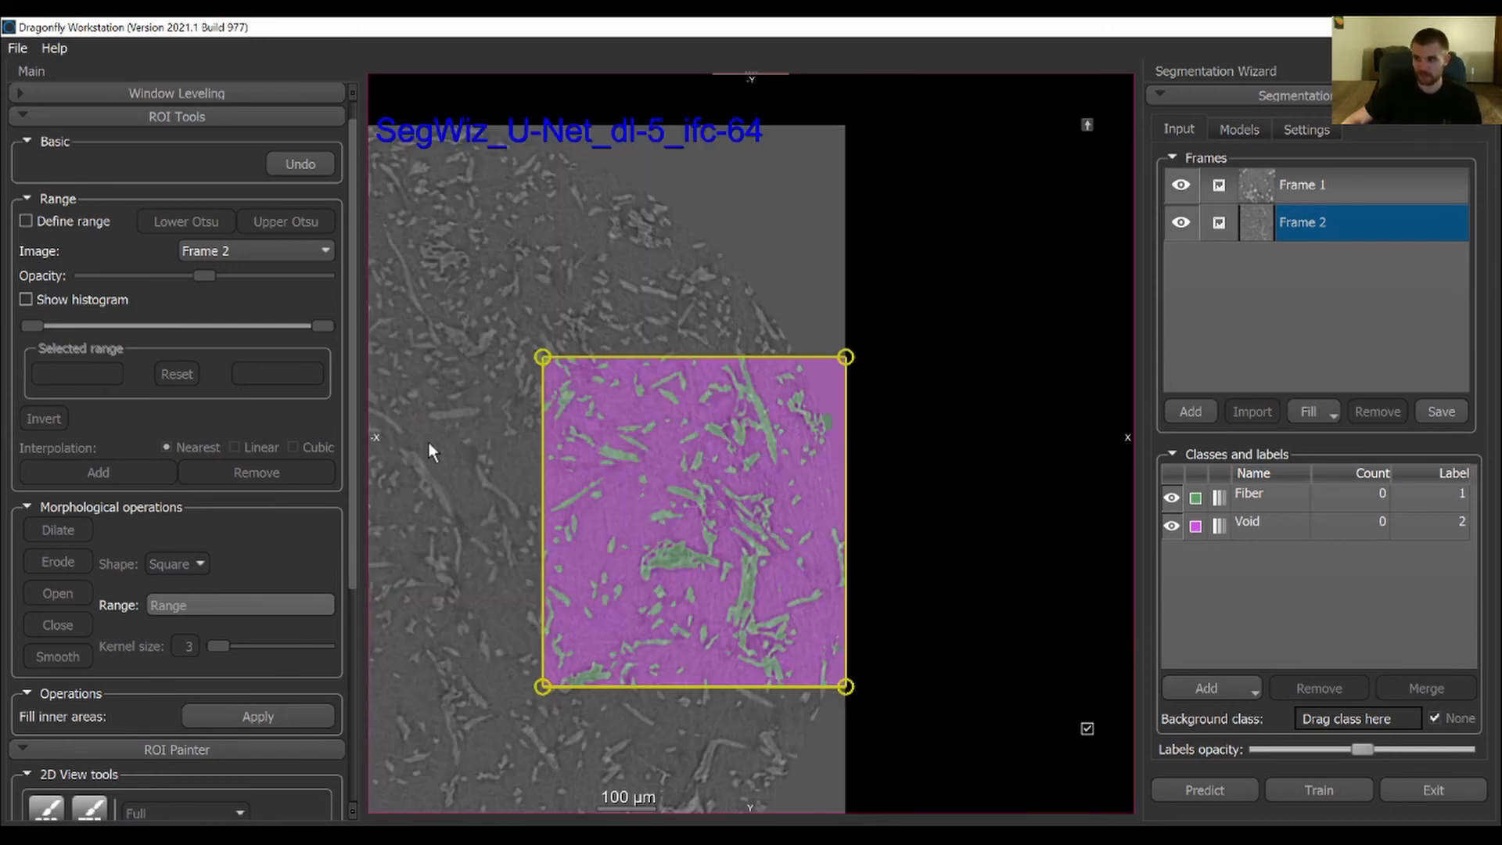
Examine the predicted Fiber and Void labels closely across Frame 2, including the dense fiber clusters
{"action": "right_click_drag", "start_coordinate": [652, 412], "coordinate": [703, 743]}
{"action": "middle_click_drag", "start_coordinate": [704, 669], "coordinate": [706, 487]}
{"action": "right_click_drag", "start_coordinate": [705, 487], "coordinate": [767, 520]}
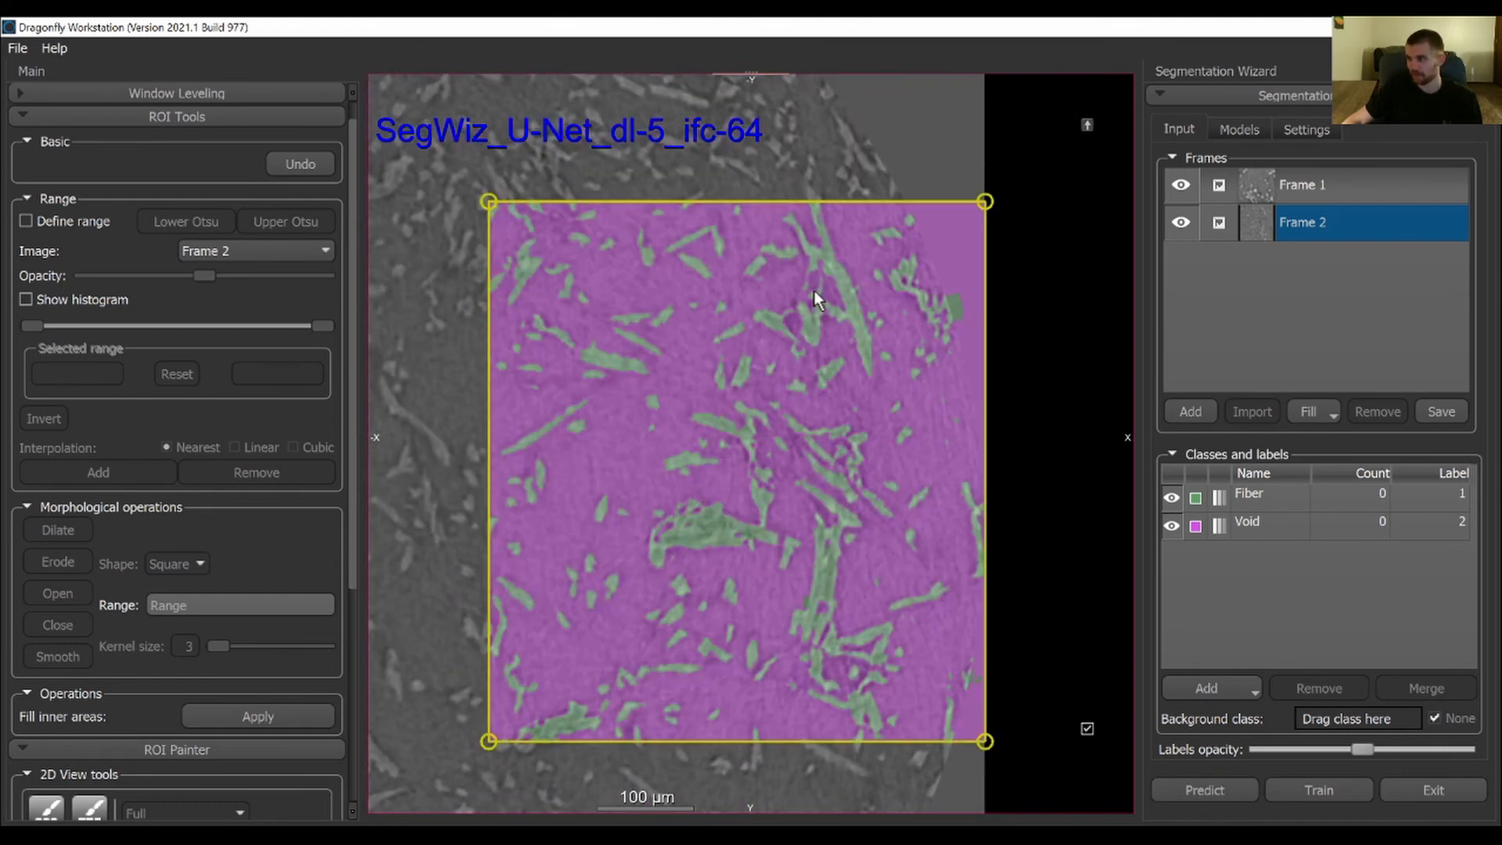
{"action": "right_click_drag", "start_coordinate": [814, 289], "coordinate": [799, 648]}
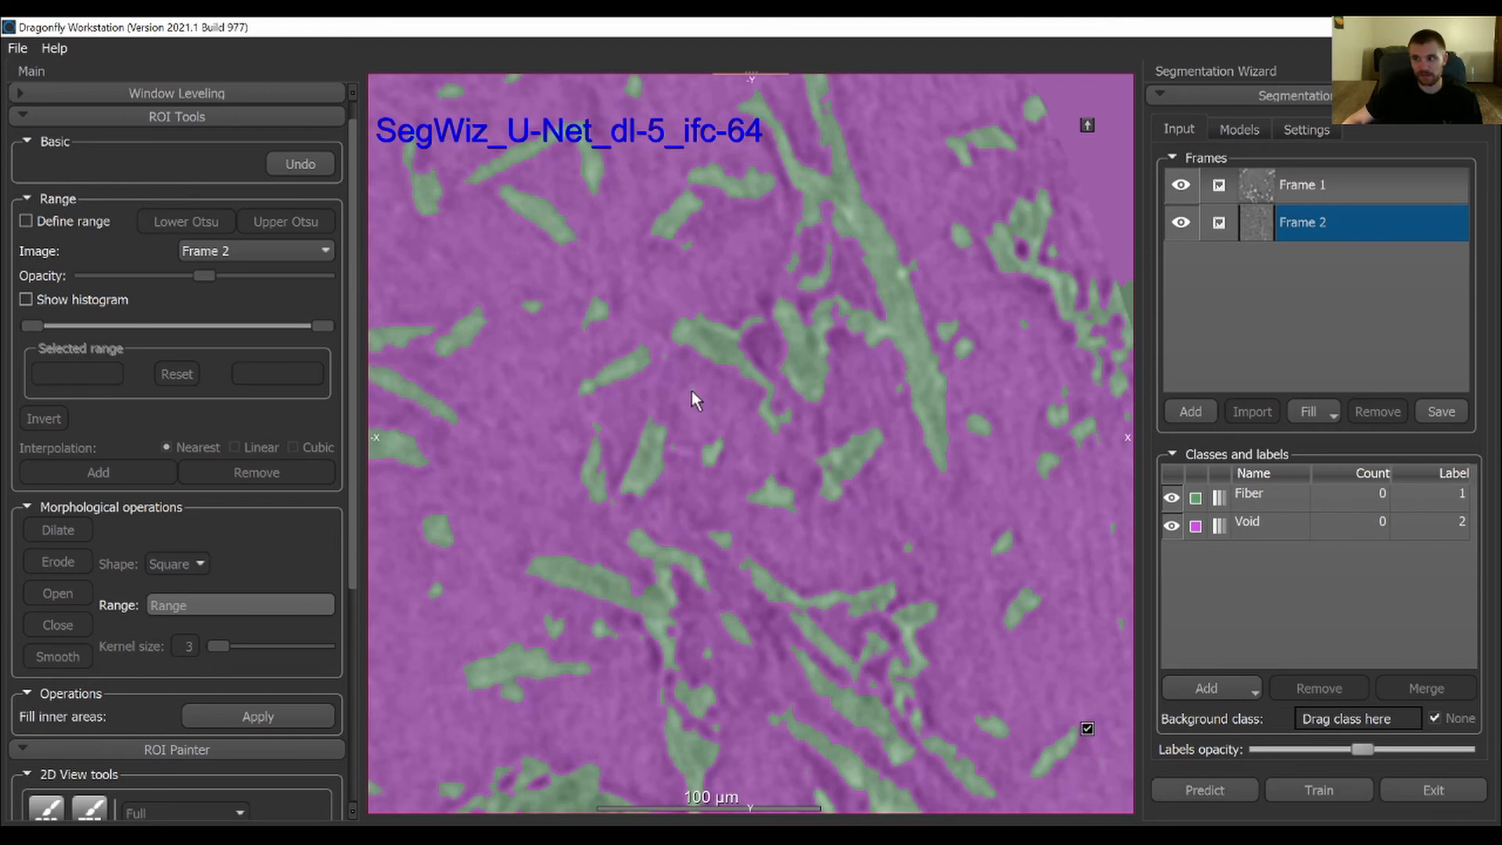
{"action": "middle_click_drag", "start_coordinate": [945, 562], "coordinate": [704, 352]}
{"action": "middle_click_drag", "start_coordinate": [799, 405], "coordinate": [778, 565]}
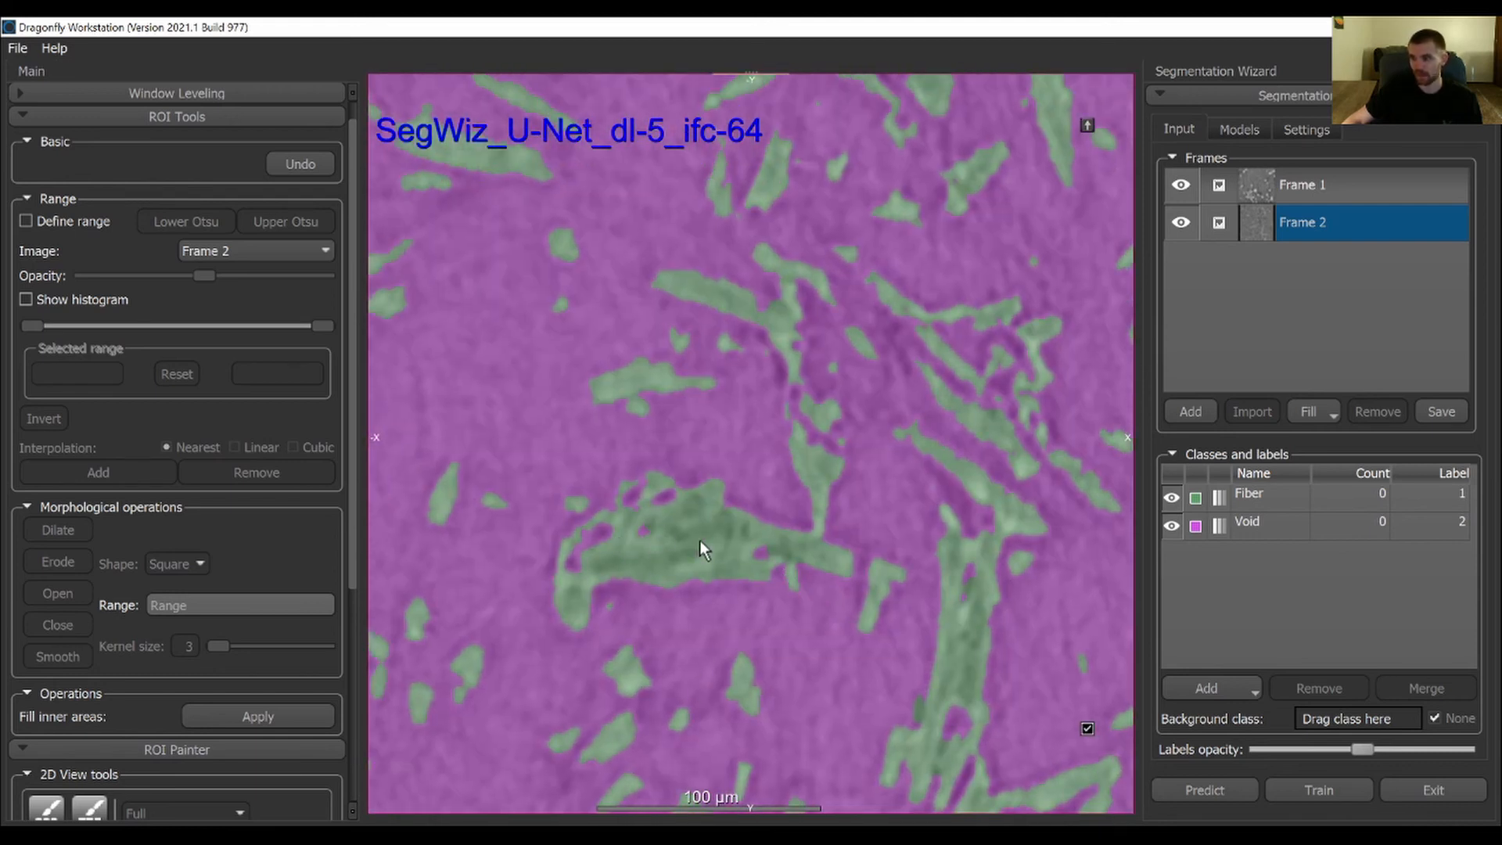
{"action": "right_click_drag", "start_coordinate": [588, 359], "coordinate": [704, 409]}
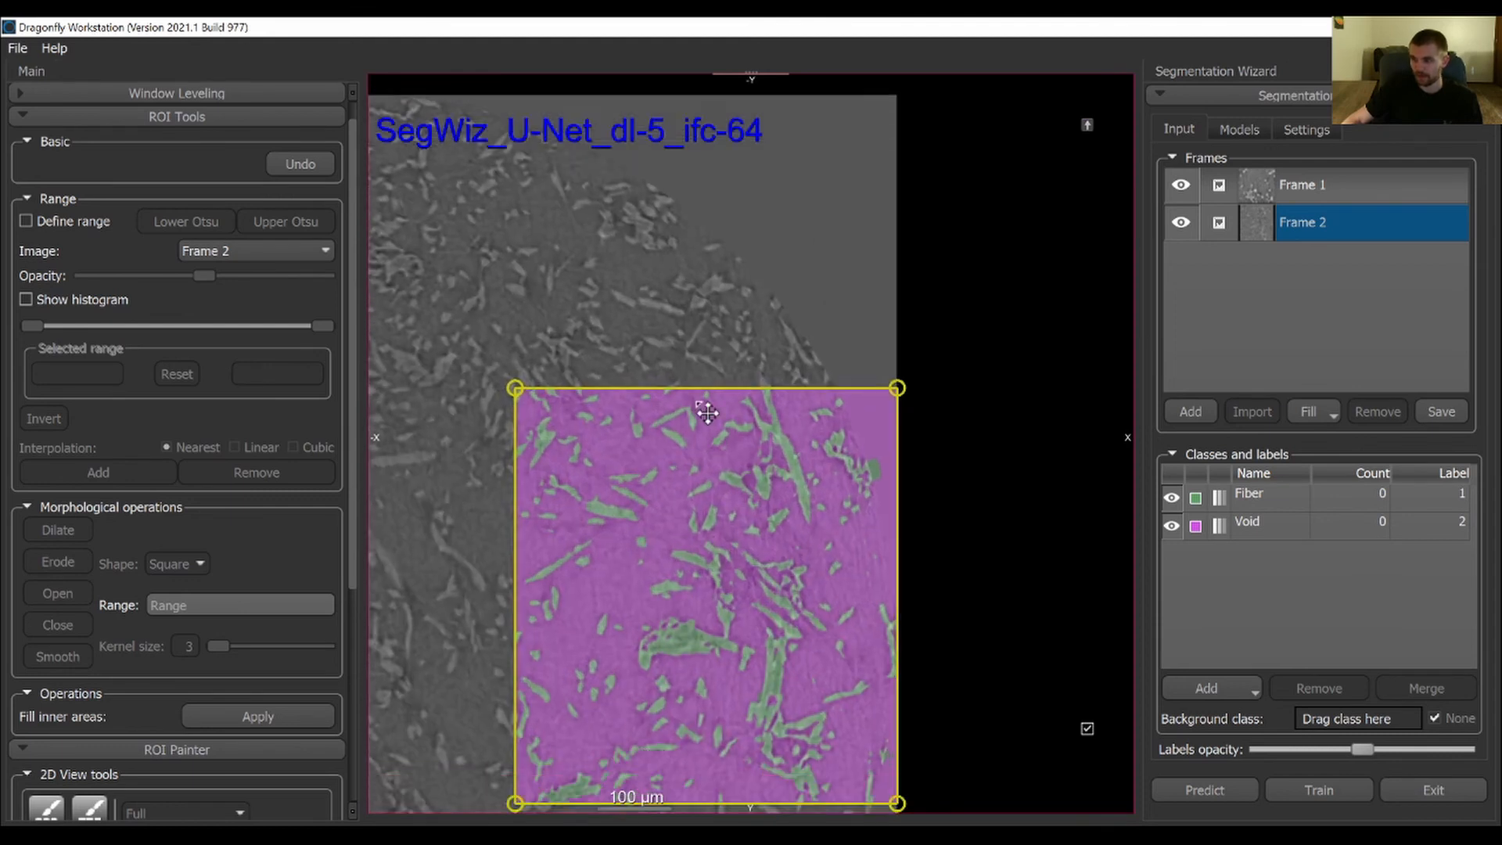
Transfer the U-Net model's predicted labels to Frame 2 and enlarge the labeled frame's view
{"action": "middle_click_drag", "start_coordinate": [704, 410], "coordinate": [681, 284]}
{"action": "double_click", "coordinate": [896, 382]}
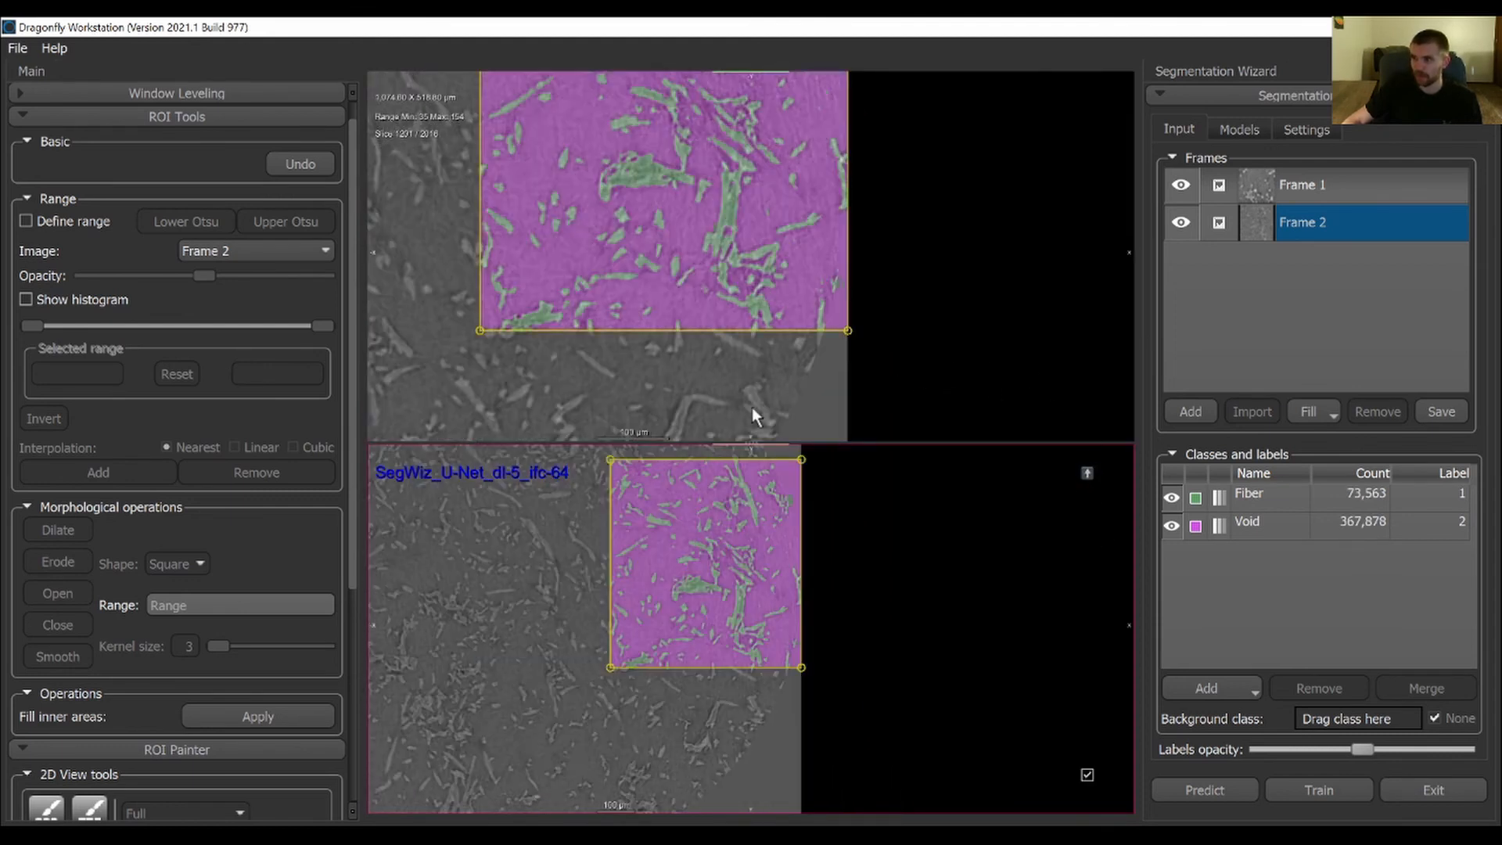
{"action": "double_click", "coordinate": [890, 321]}
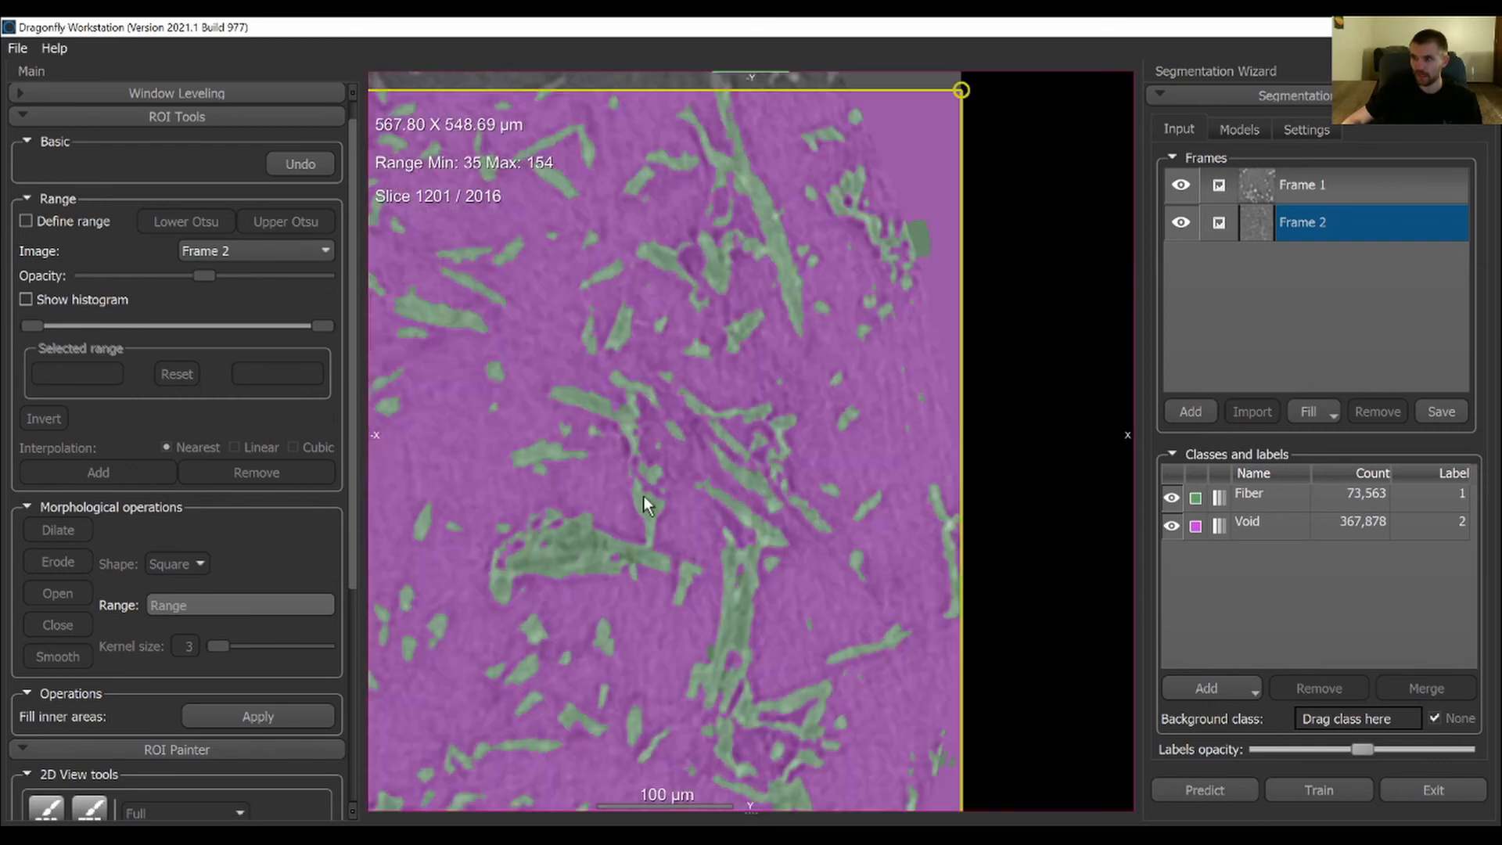
Paint a small stray Fiber patch near Frame 2's outer edge as Void with the round ROI brush
{"action": "scroll", "coordinate": [600, 415], "scroll_direction": "up", "scroll_amount": 5}
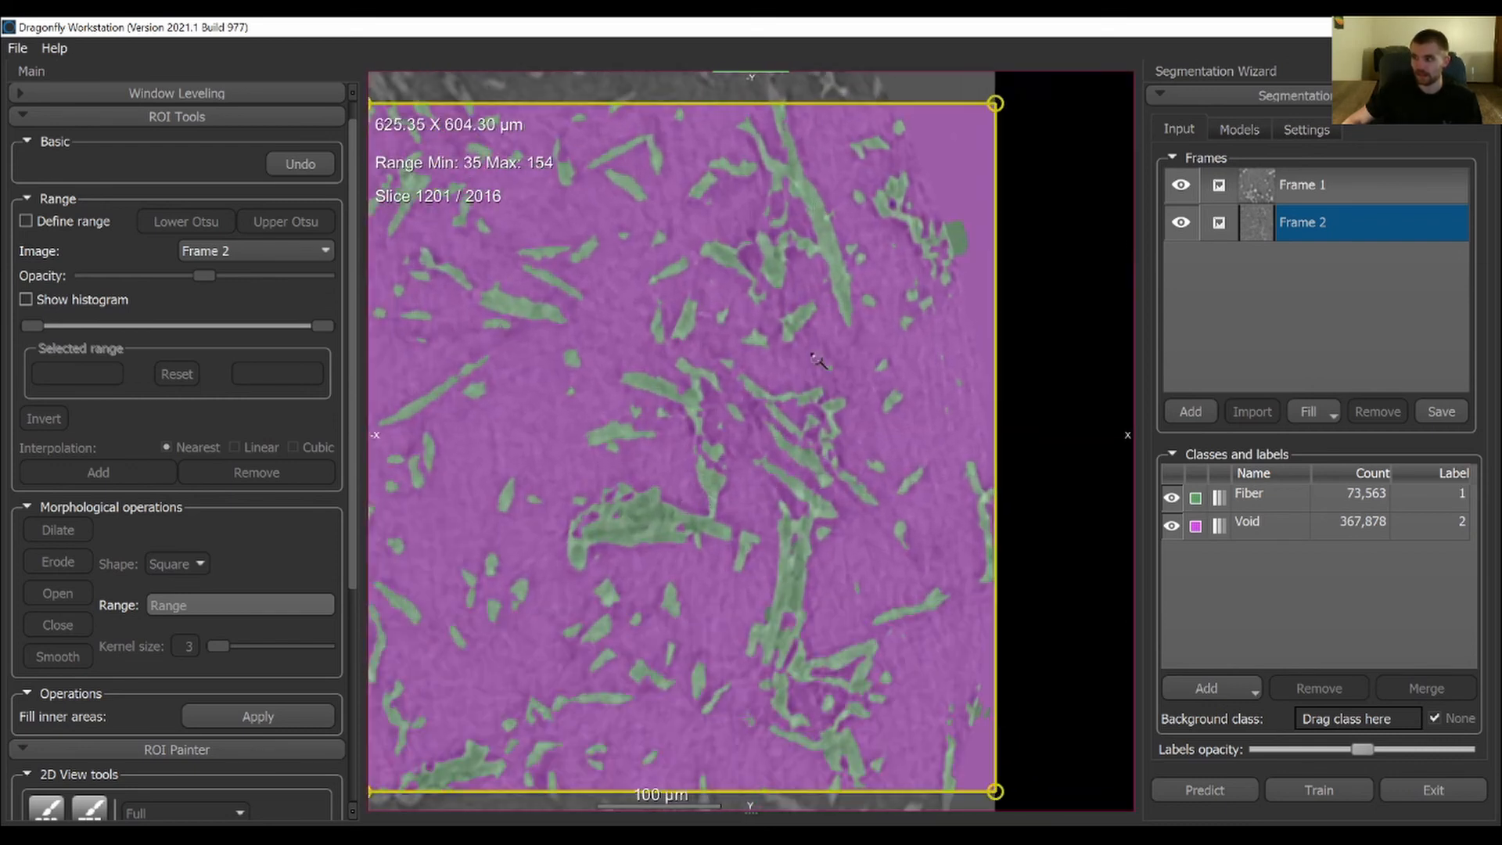
{"action": "middle_click_drag", "start_coordinate": [842, 517], "coordinate": [563, 437]}
{"action": "middle_click_drag", "start_coordinate": [678, 405], "coordinate": [752, 325]}
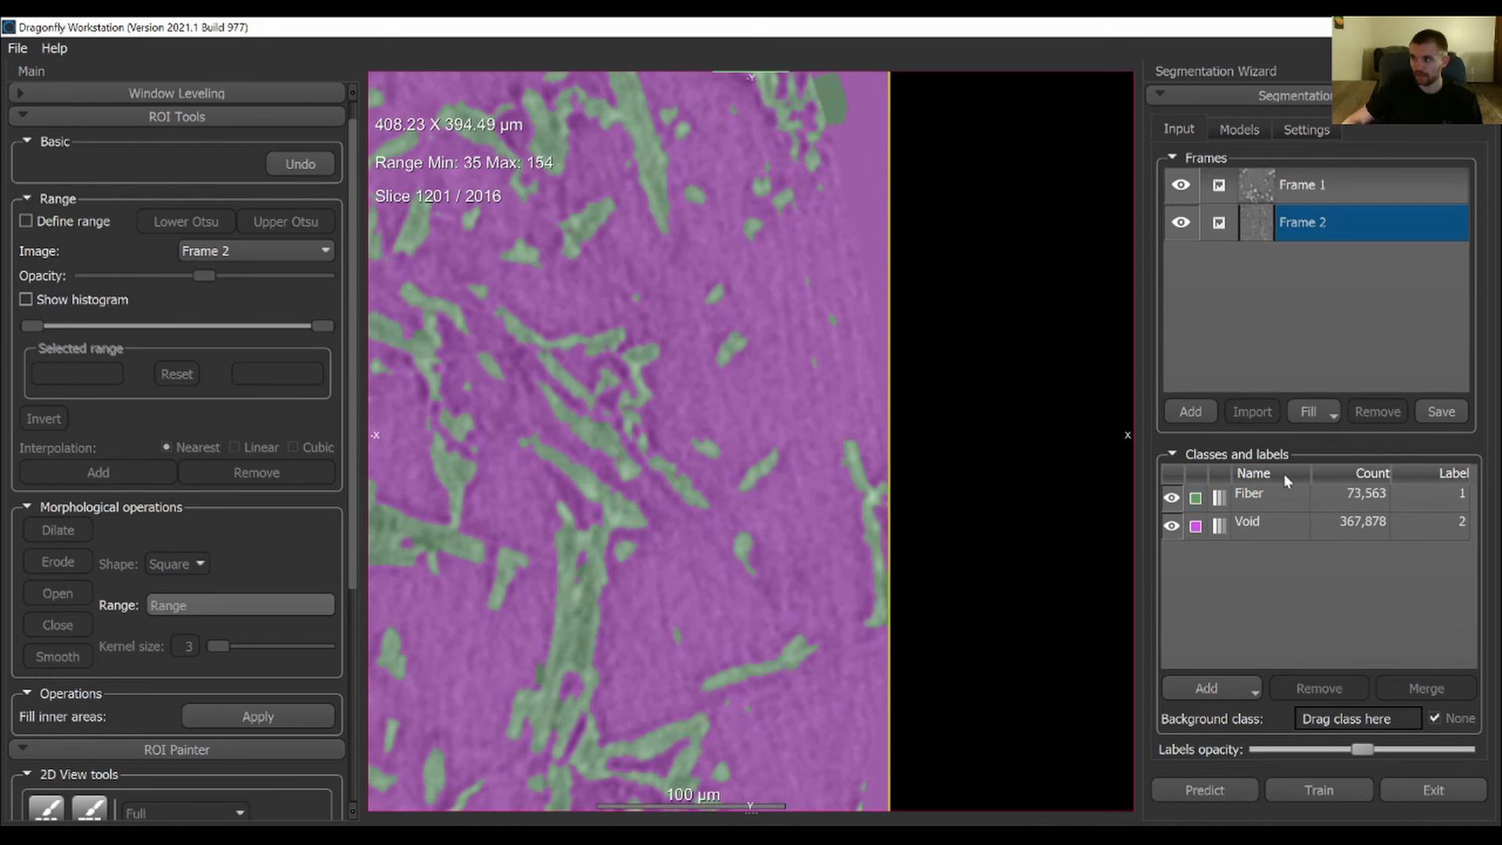
{"action": "left_click", "coordinate": [1286, 492]}
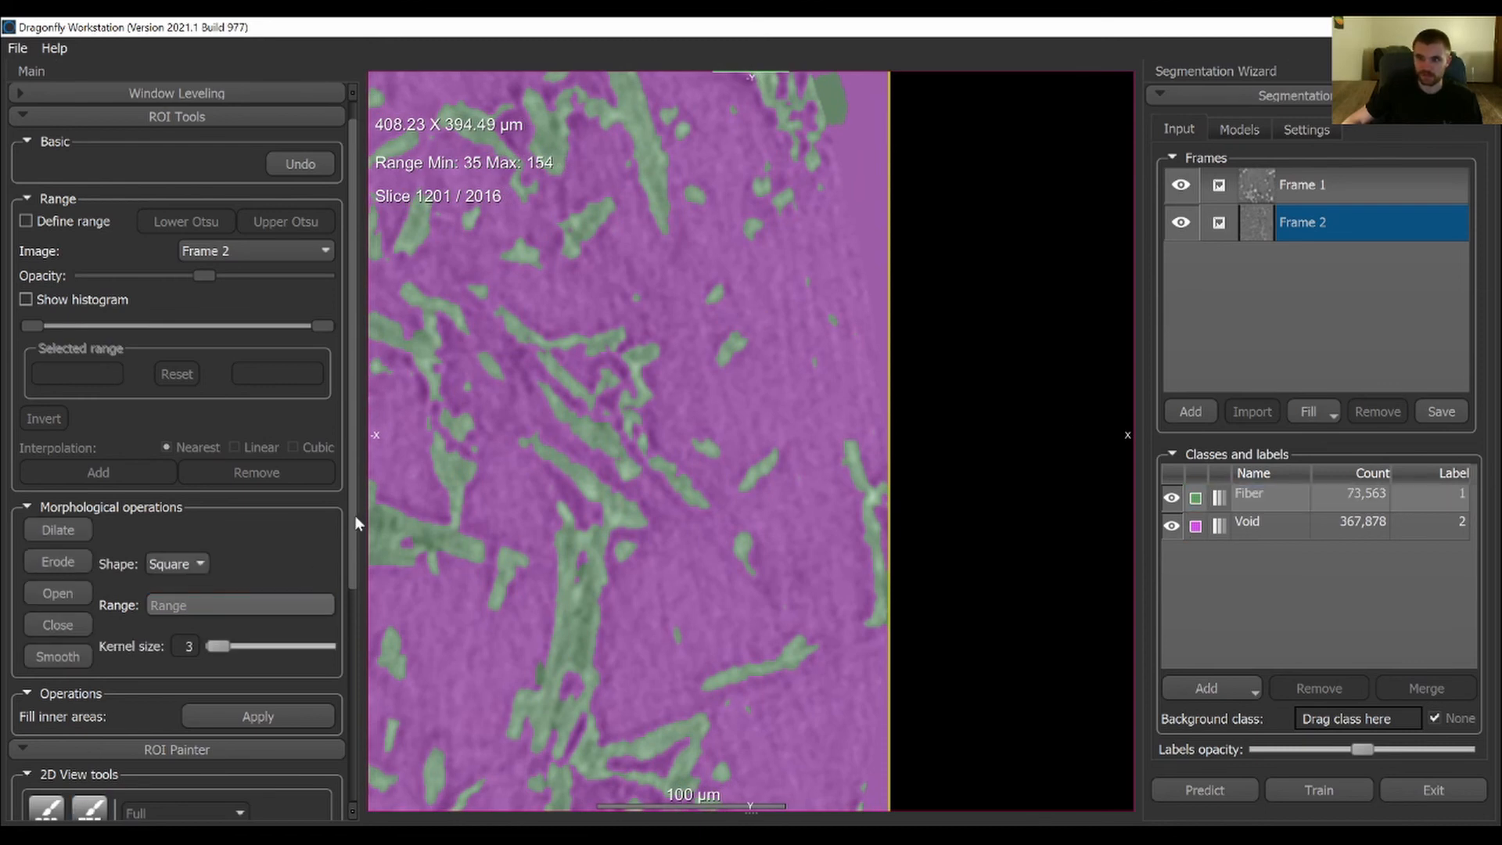
{"action": "scroll", "coordinate": [353, 561], "scroll_direction": "down", "scroll_amount": 3}
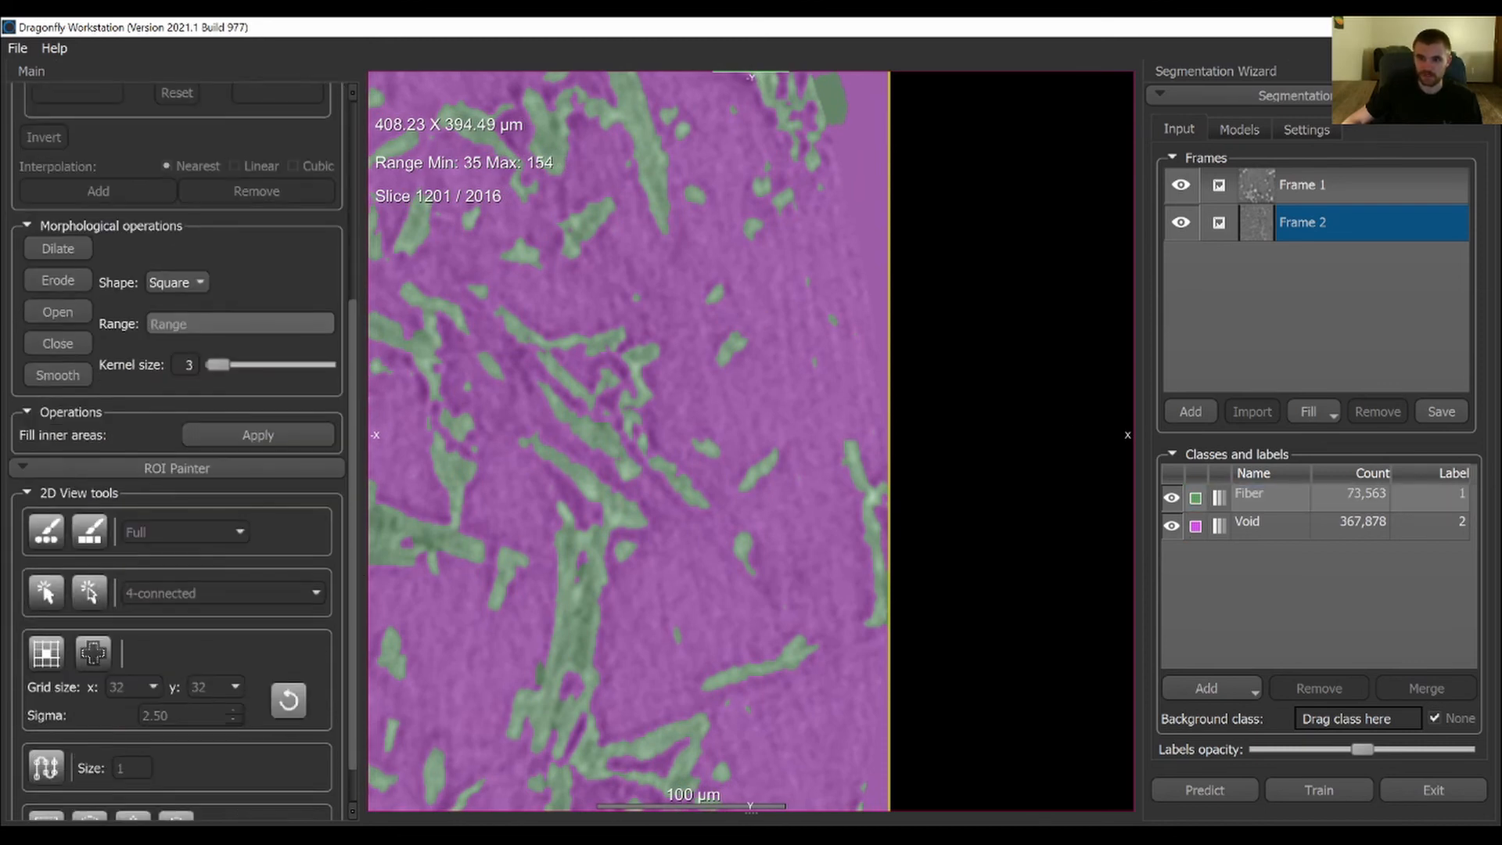
{"action": "left_click", "coordinate": [46, 532]}
{"action": "left_click", "coordinate": [1253, 524]}
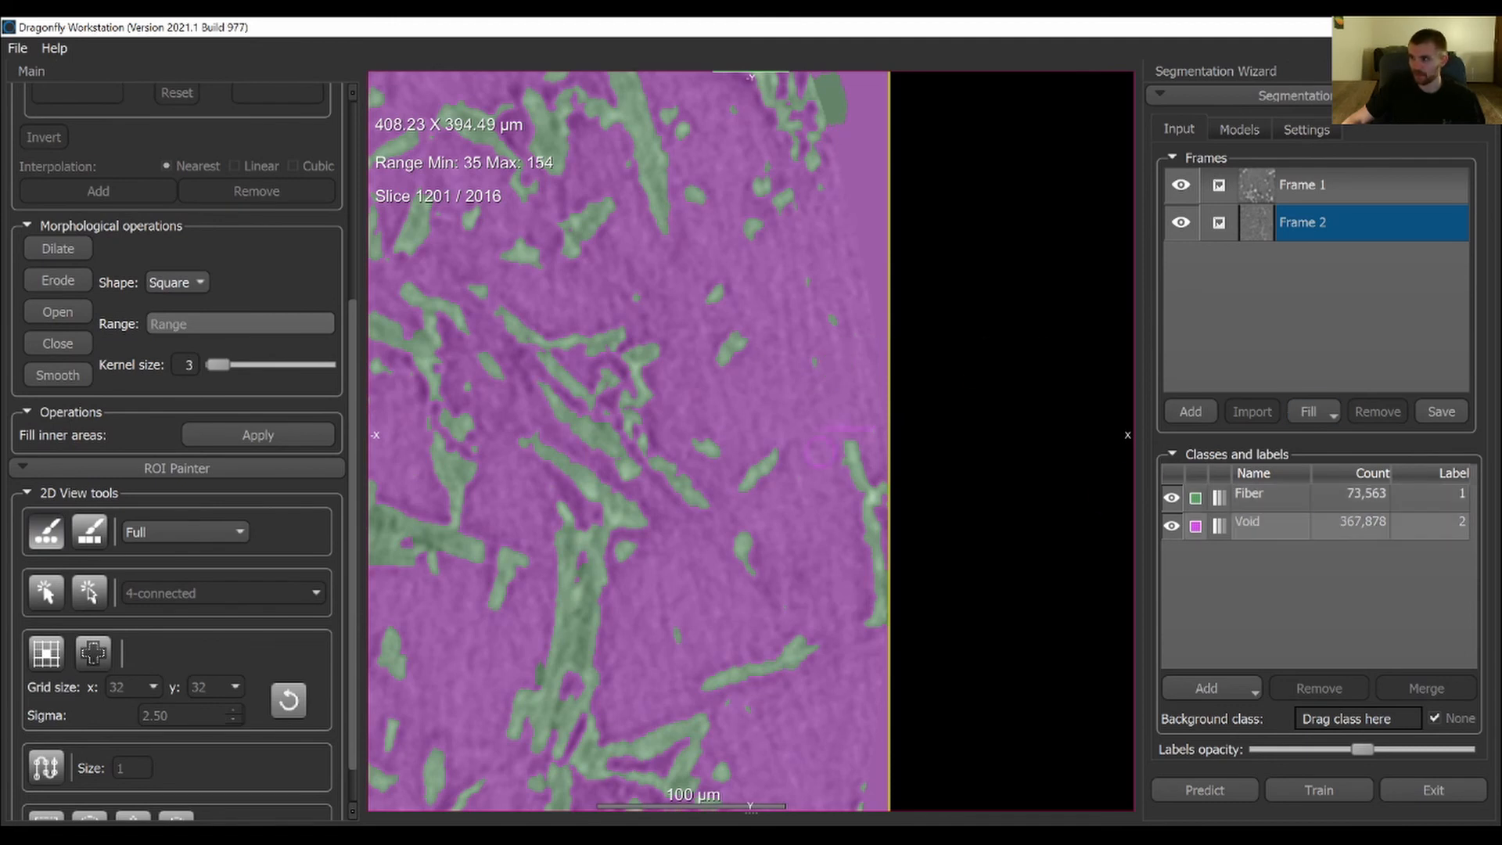
{"action": "mouse_move", "coordinate": [834, 322]}
{"action": "left_mouse_down", "text": "ctrl"}
{"action": "mouse_move", "coordinate": [814, 284]}
{"action": "mouse_move", "coordinate": [842, 349]}
{"action": "left_mouse_up", "text": "ctrl"}
Relabel more stray Fiber specks as Void in Frame 2, around the isolated fibers below the dense edge cluster
{"action": "scroll", "coordinate": [758, 323], "scroll_direction": "up", "scroll_amount": 3}
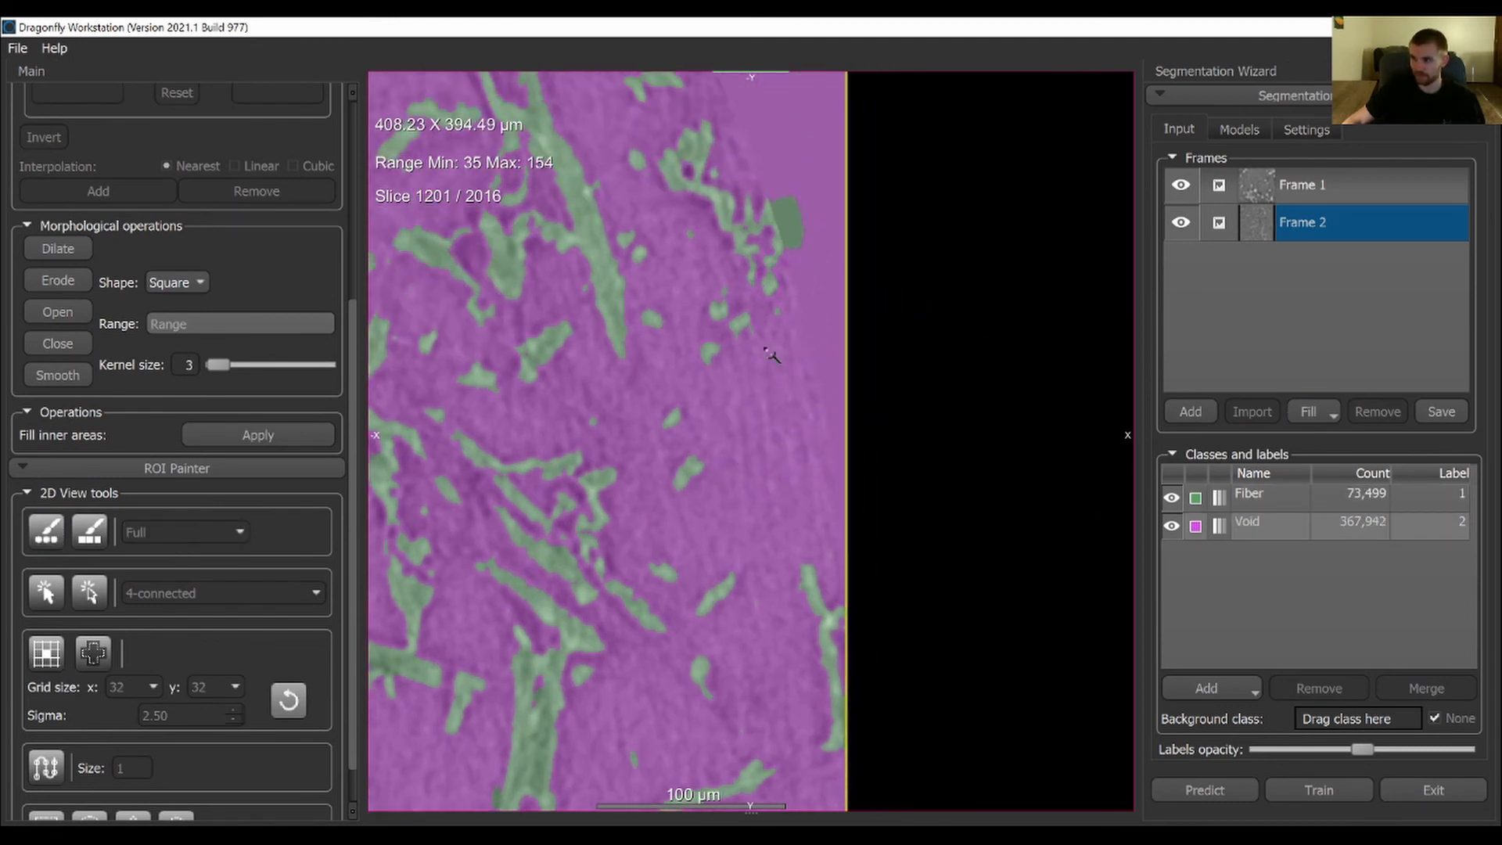
{"action": "left_click", "coordinate": [792, 323], "text": "ctrl"}
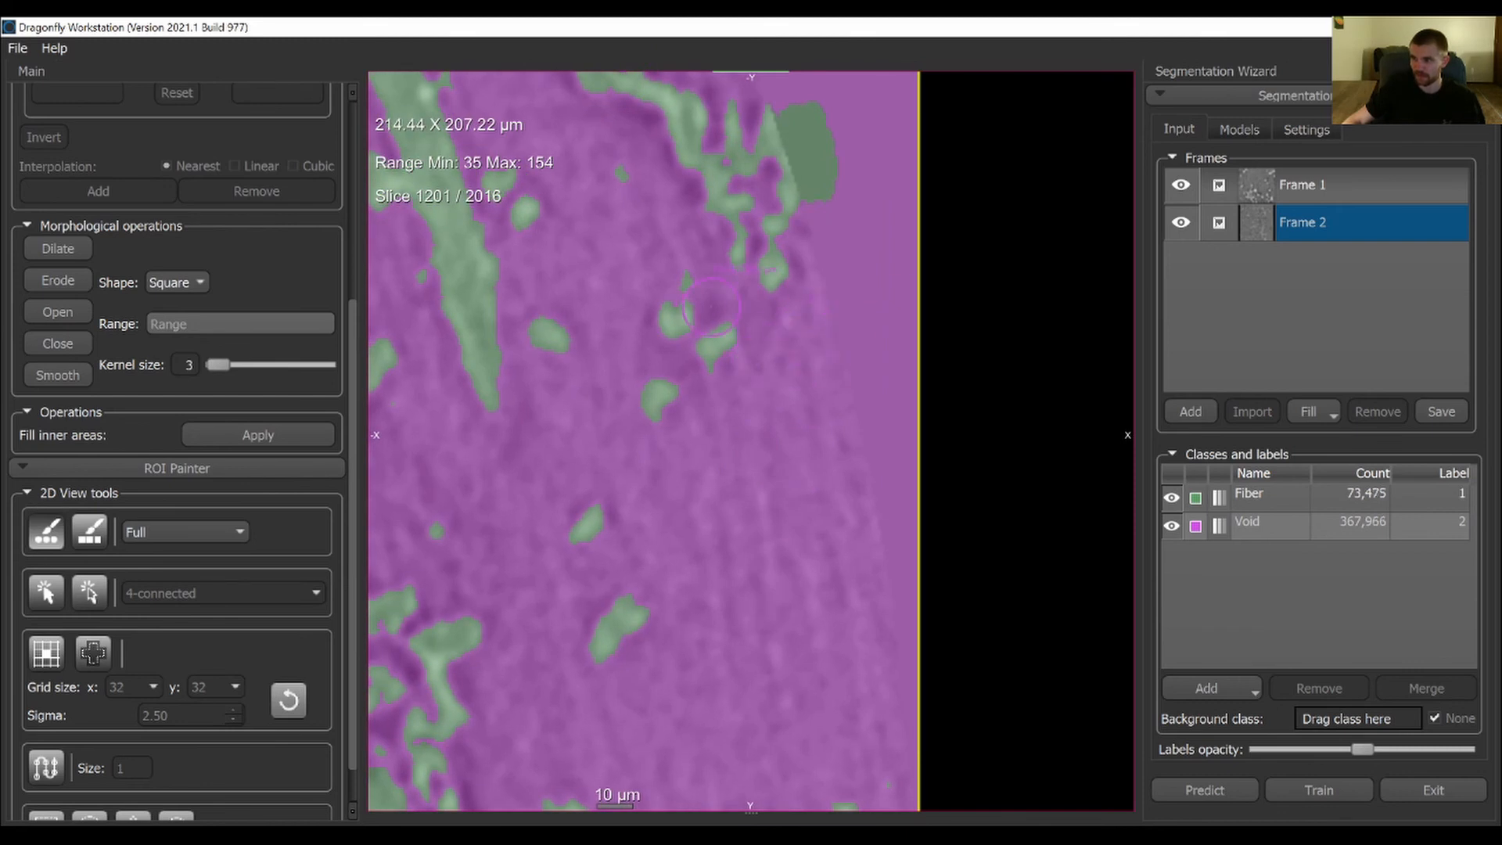
{"action": "left_click", "coordinate": [687, 270], "text": "ctrl"}
{"action": "middle_click_drag", "start_coordinate": [631, 245], "coordinate": [686, 369]}
{"action": "left_click", "coordinate": [680, 296], "text": "ctrl"}
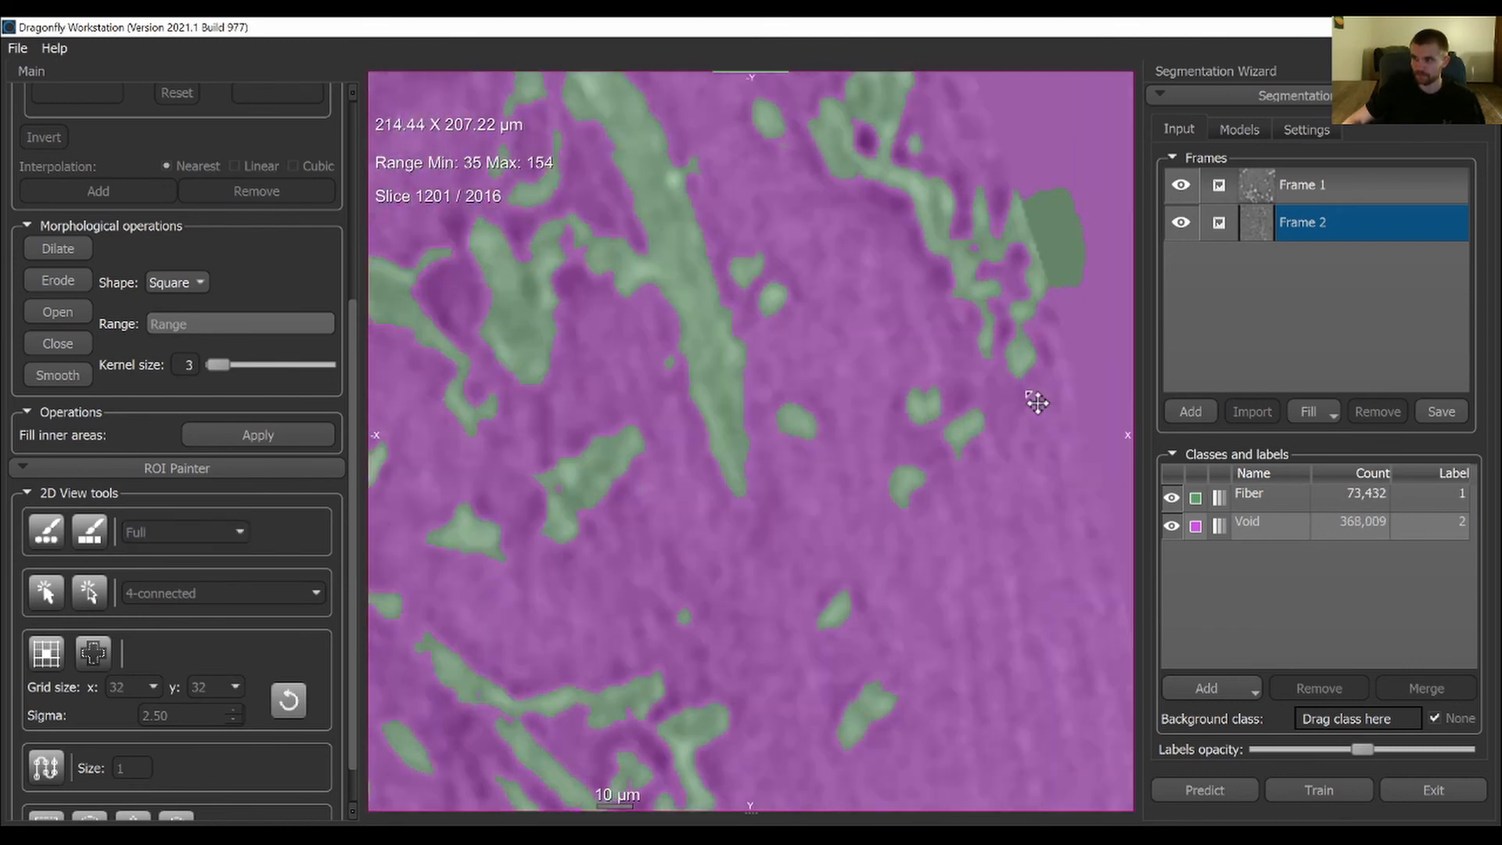
{"action": "scroll", "coordinate": [712, 592], "scroll_direction": "down", "scroll_amount": 3}
{"action": "scroll", "coordinate": [712, 593], "scroll_direction": "down", "scroll_amount": 5}
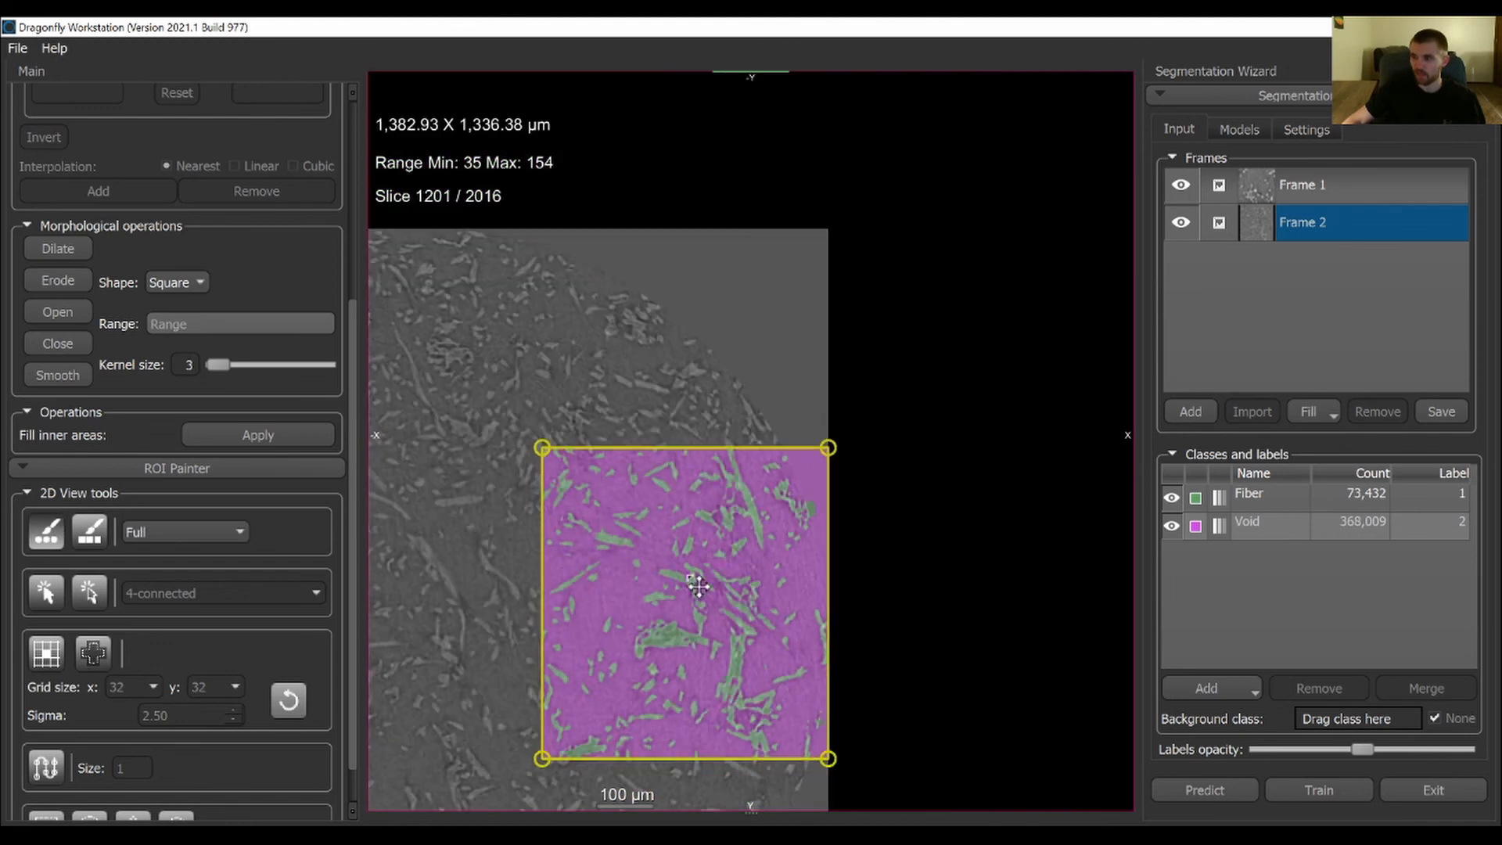
{"action": "middle_click_drag", "start_coordinate": [712, 593], "coordinate": [636, 310]}
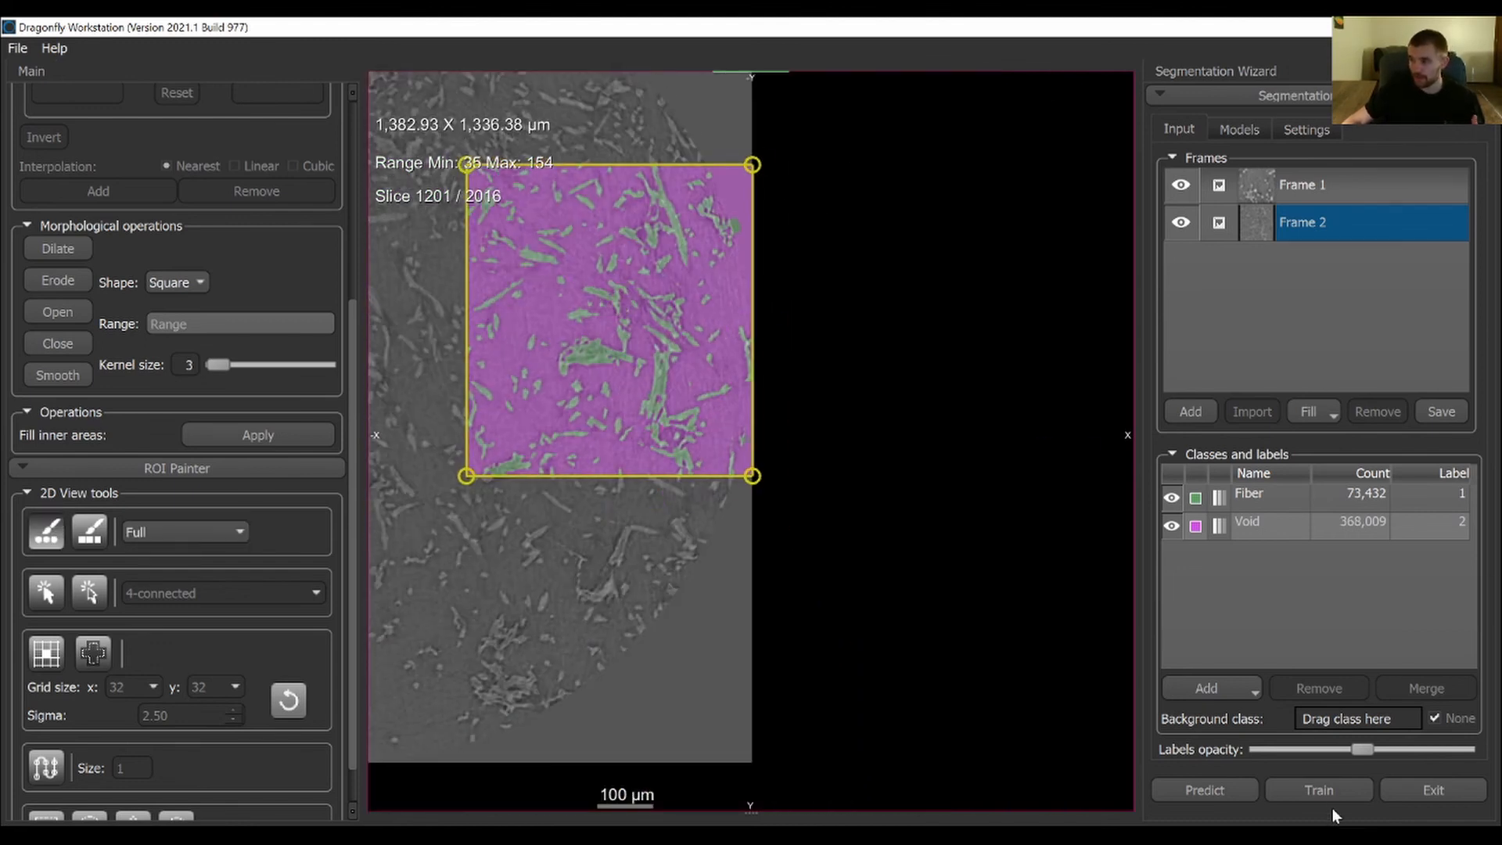
{"action": "middle_click_drag", "start_coordinate": [619, 497], "coordinate": [661, 557]}
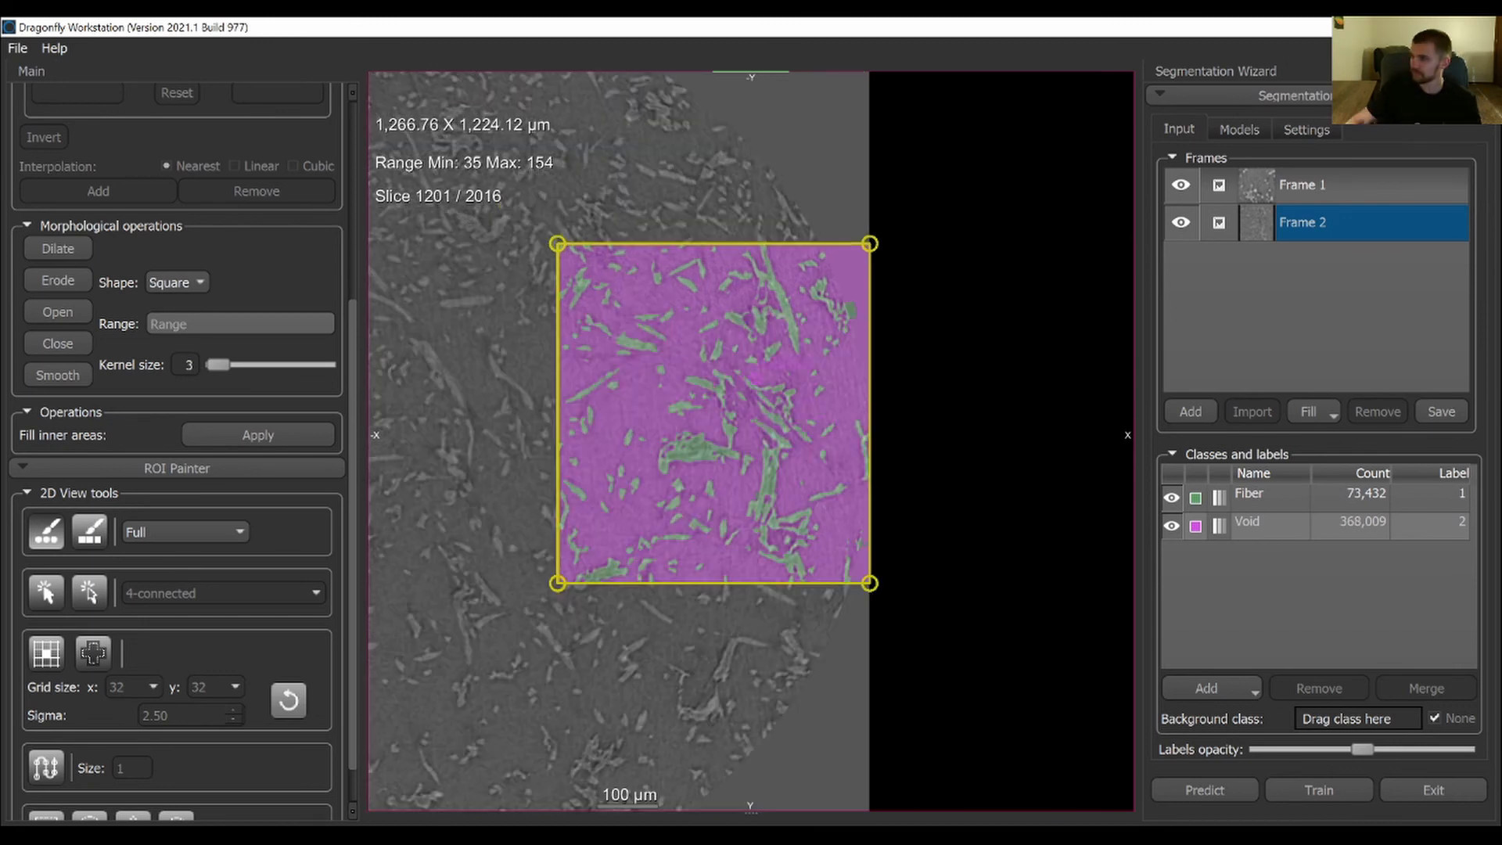
{"action": "left_click", "coordinate": [1286, 493]}
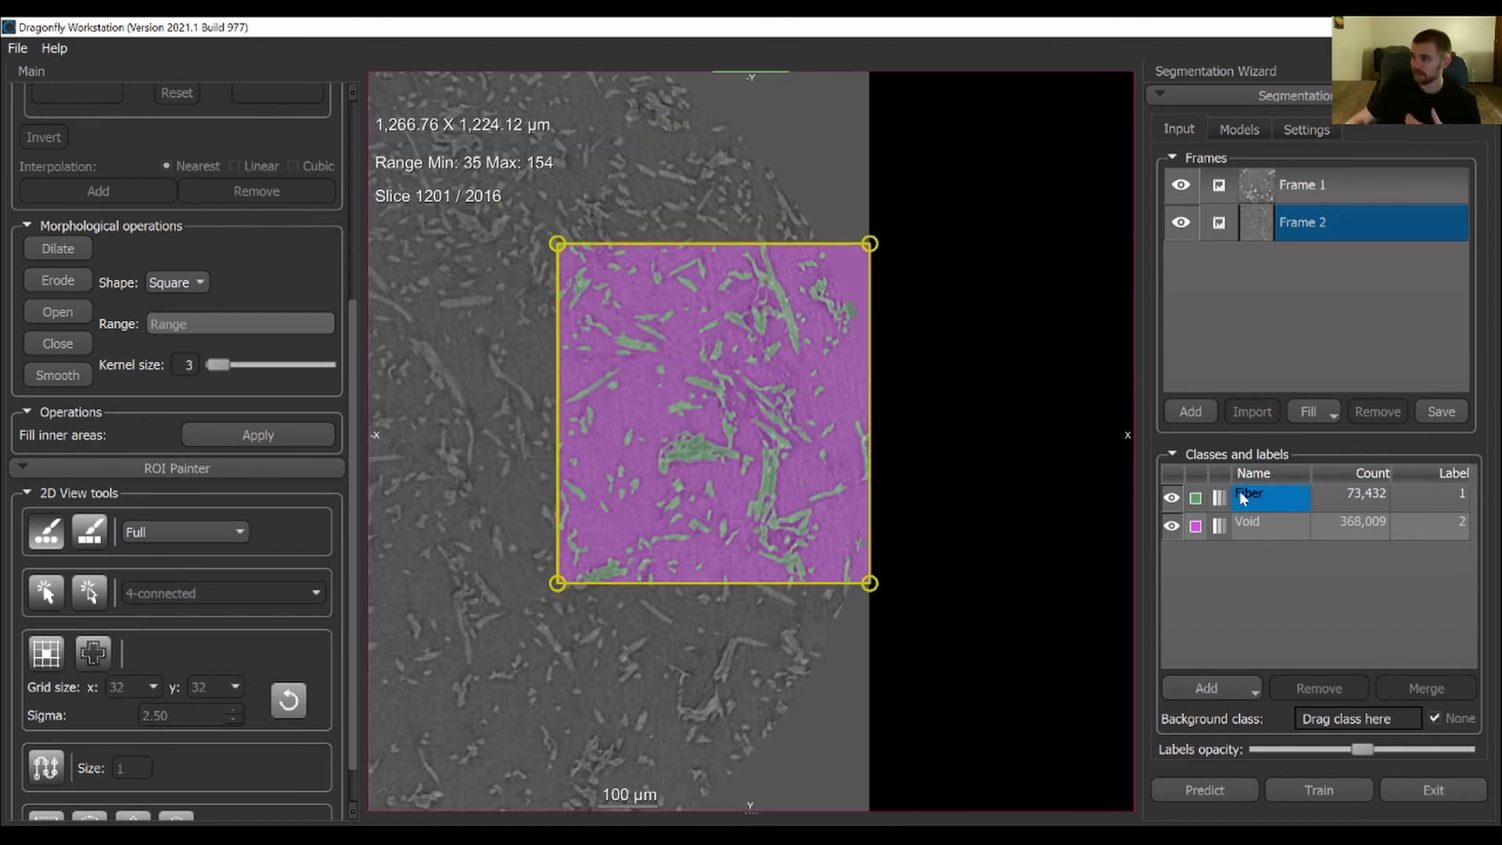
Save the trained U-Net model as SegWiz_U-Net_dl-5_ifc-64_2
{"action": "left_click", "coordinate": [1242, 130]}
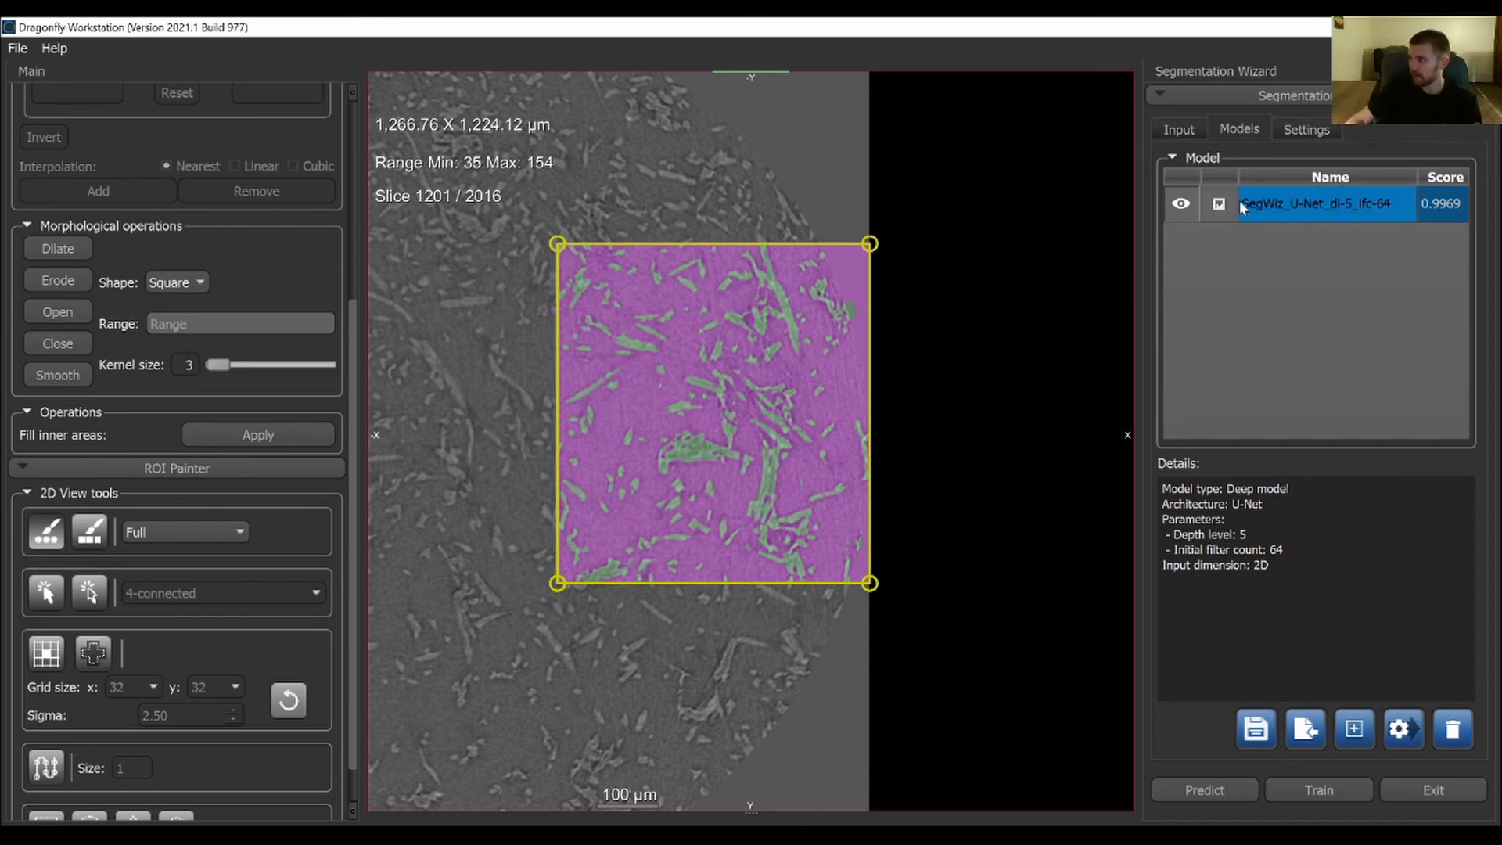
{"action": "left_click", "coordinate": [1247, 745]}
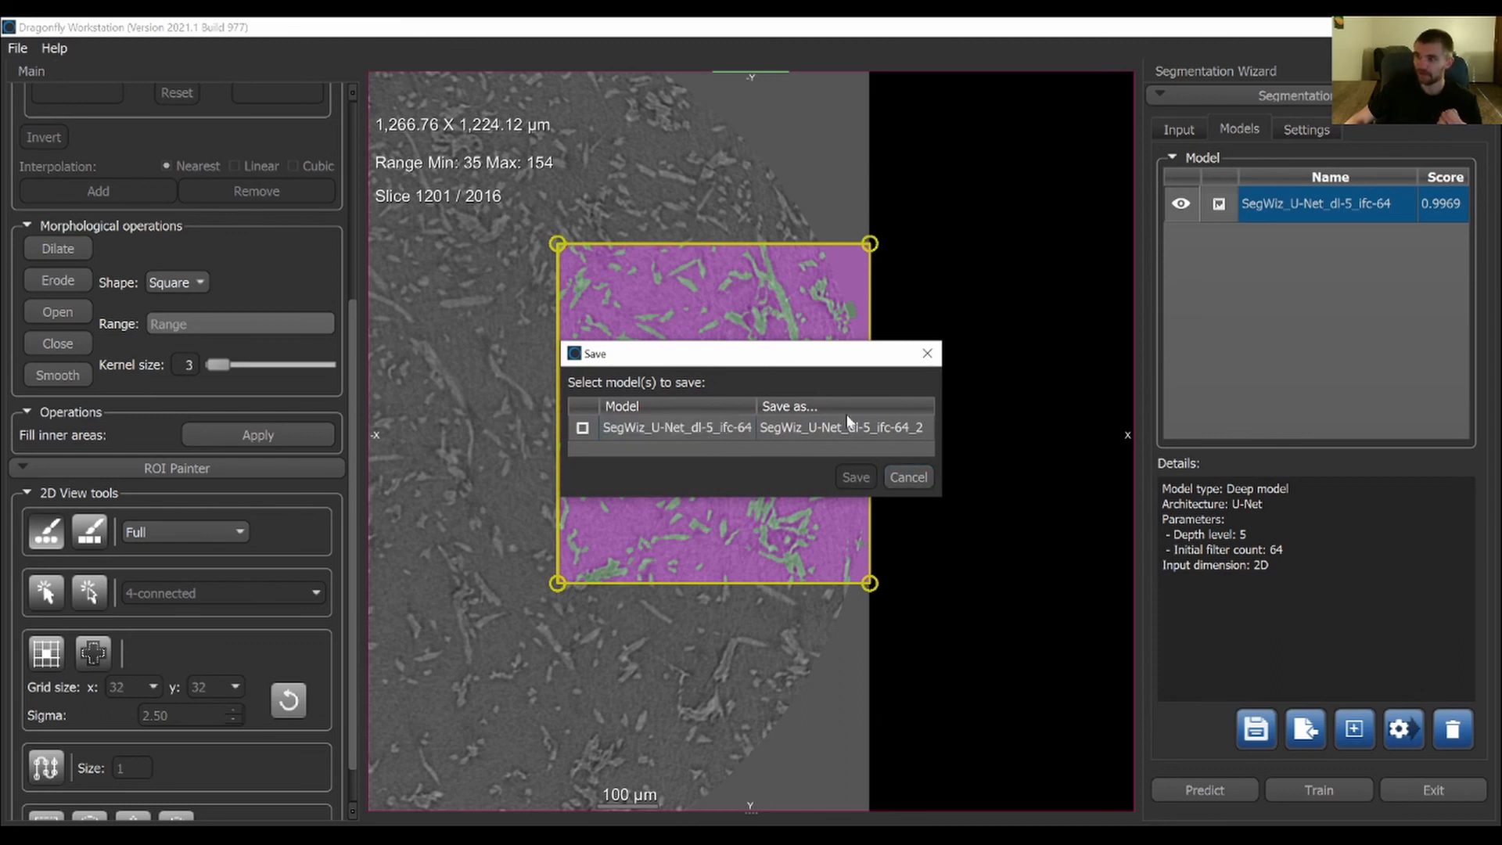
{"action": "left_click", "coordinate": [583, 428]}
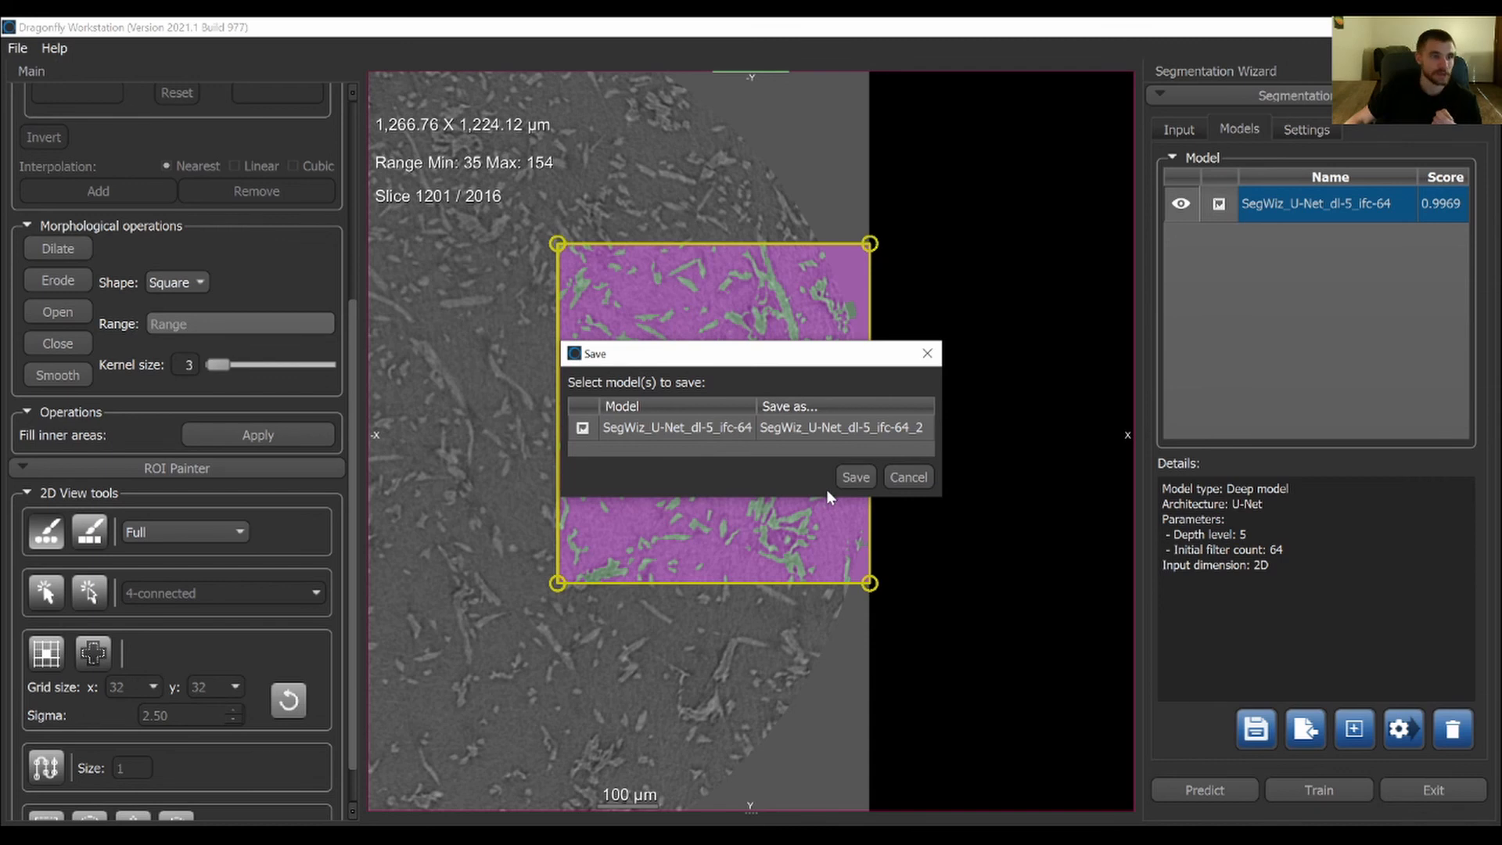
{"action": "left_click", "coordinate": [848, 480]}
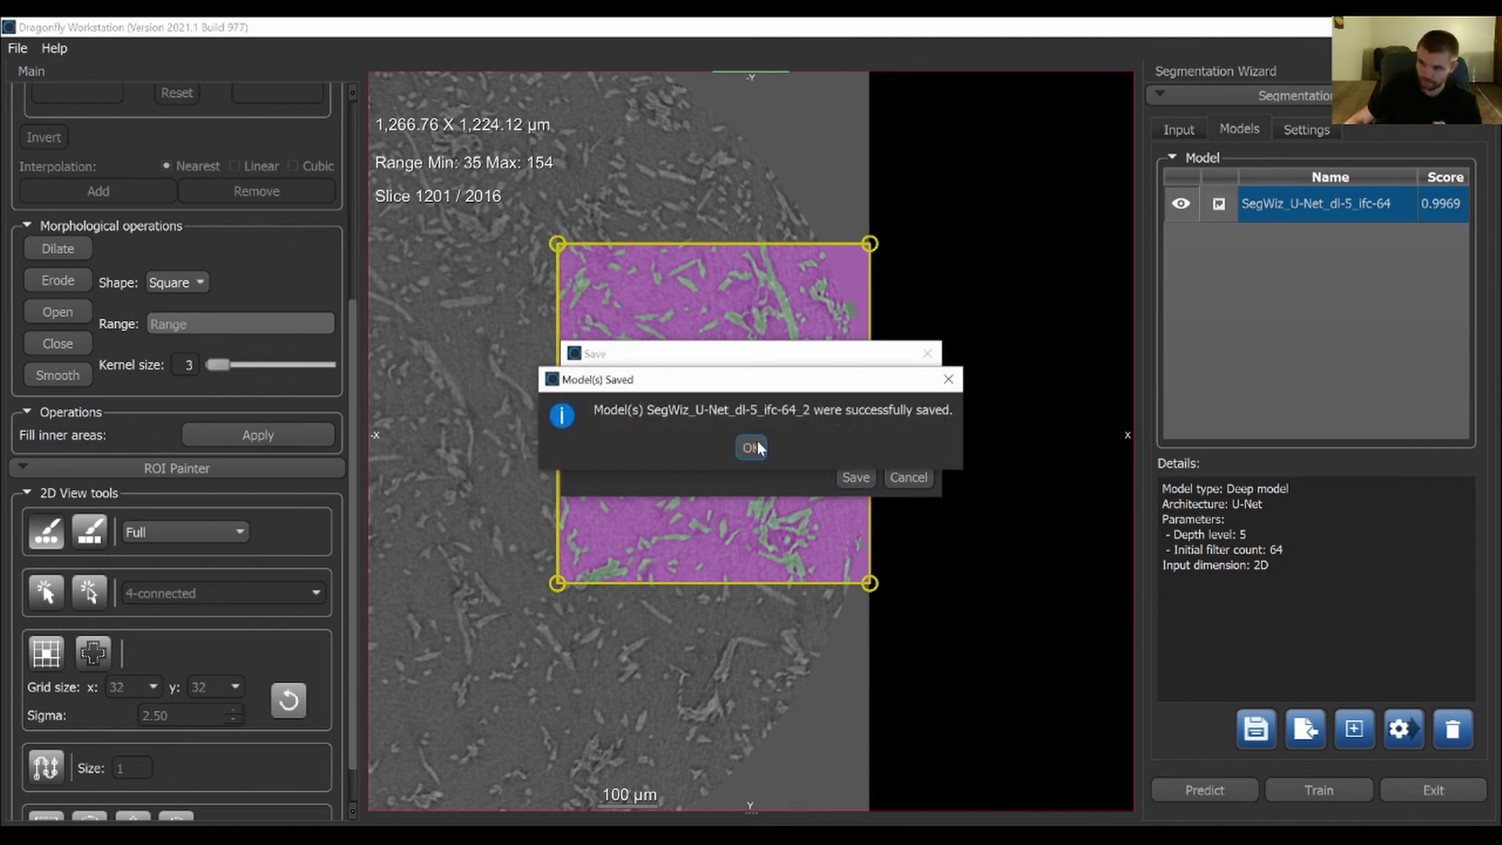
{"action": "left_click", "coordinate": [751, 449]}
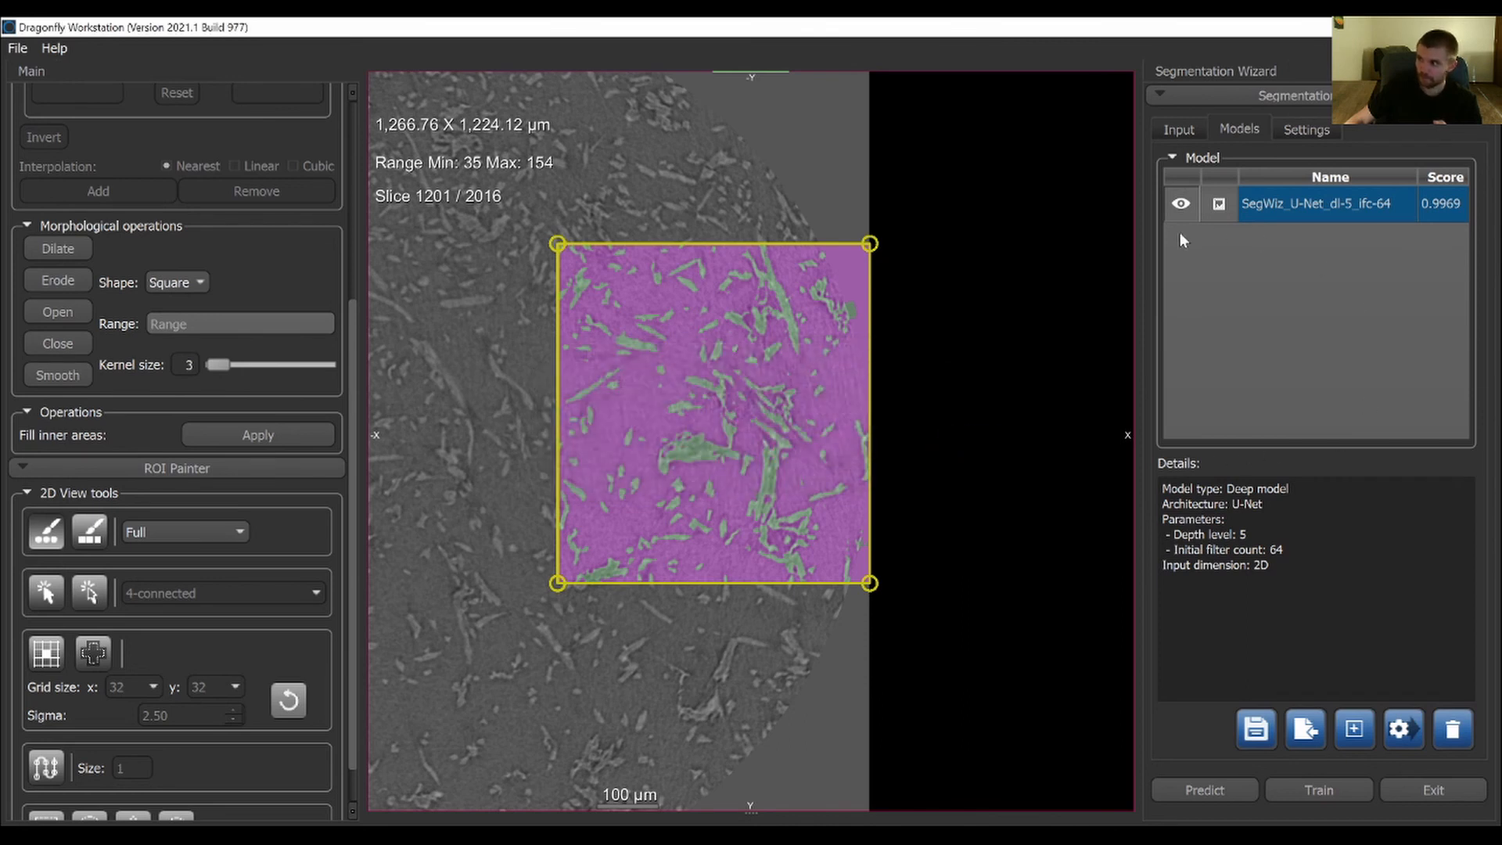
Exit the Segmentation Wizard, saving the U-Net model as SegWiz_U-Net_dl-5_ifc-64_3 on the way out
{"action": "left_click", "coordinate": [1415, 785]}
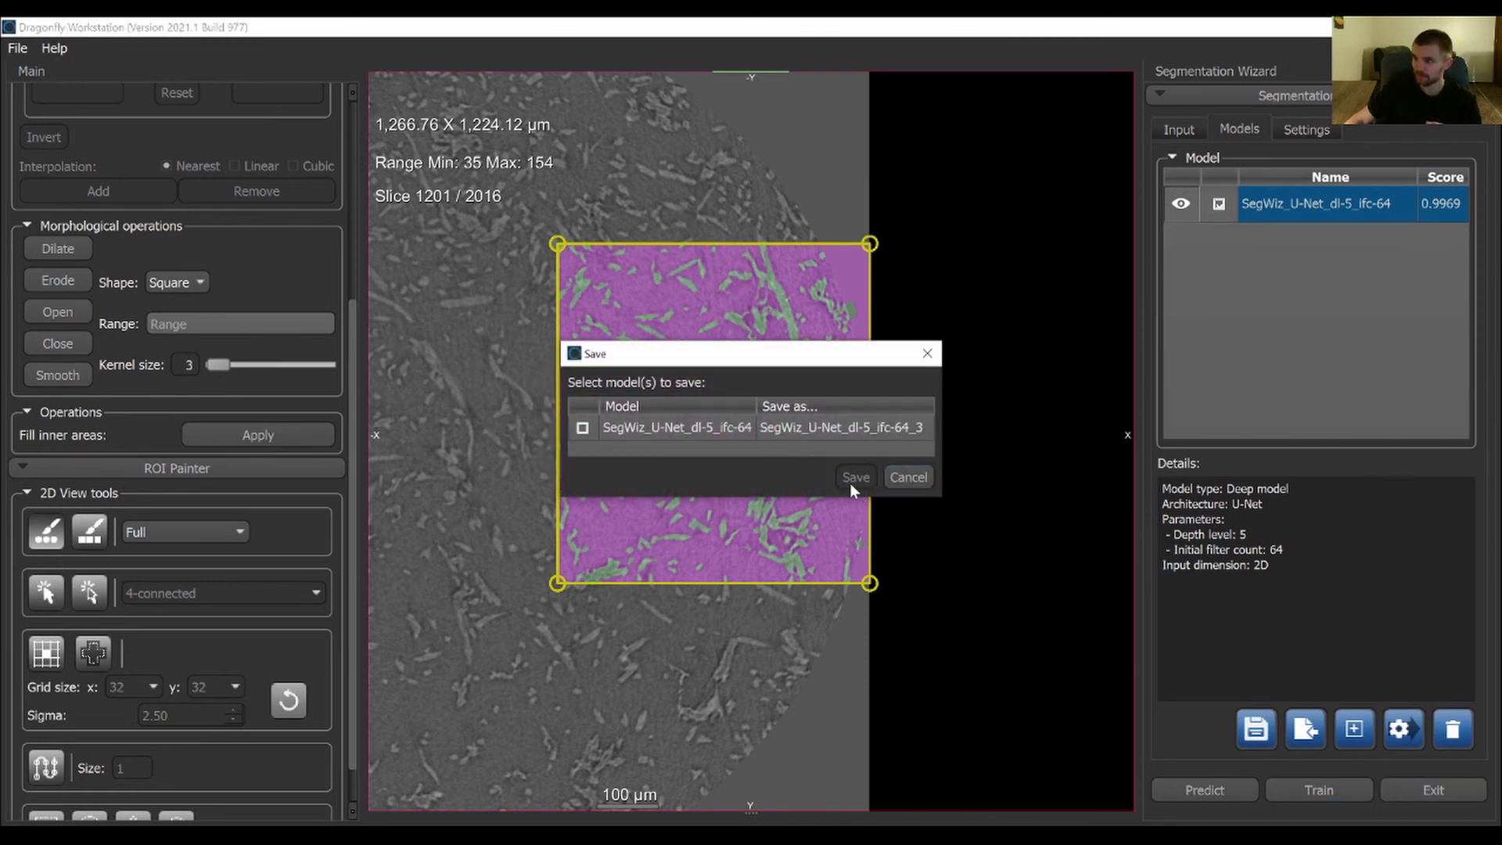
{"action": "left_click", "coordinate": [582, 428]}
{"action": "left_click", "coordinate": [856, 478]}
{"action": "left_click", "coordinate": [749, 449]}
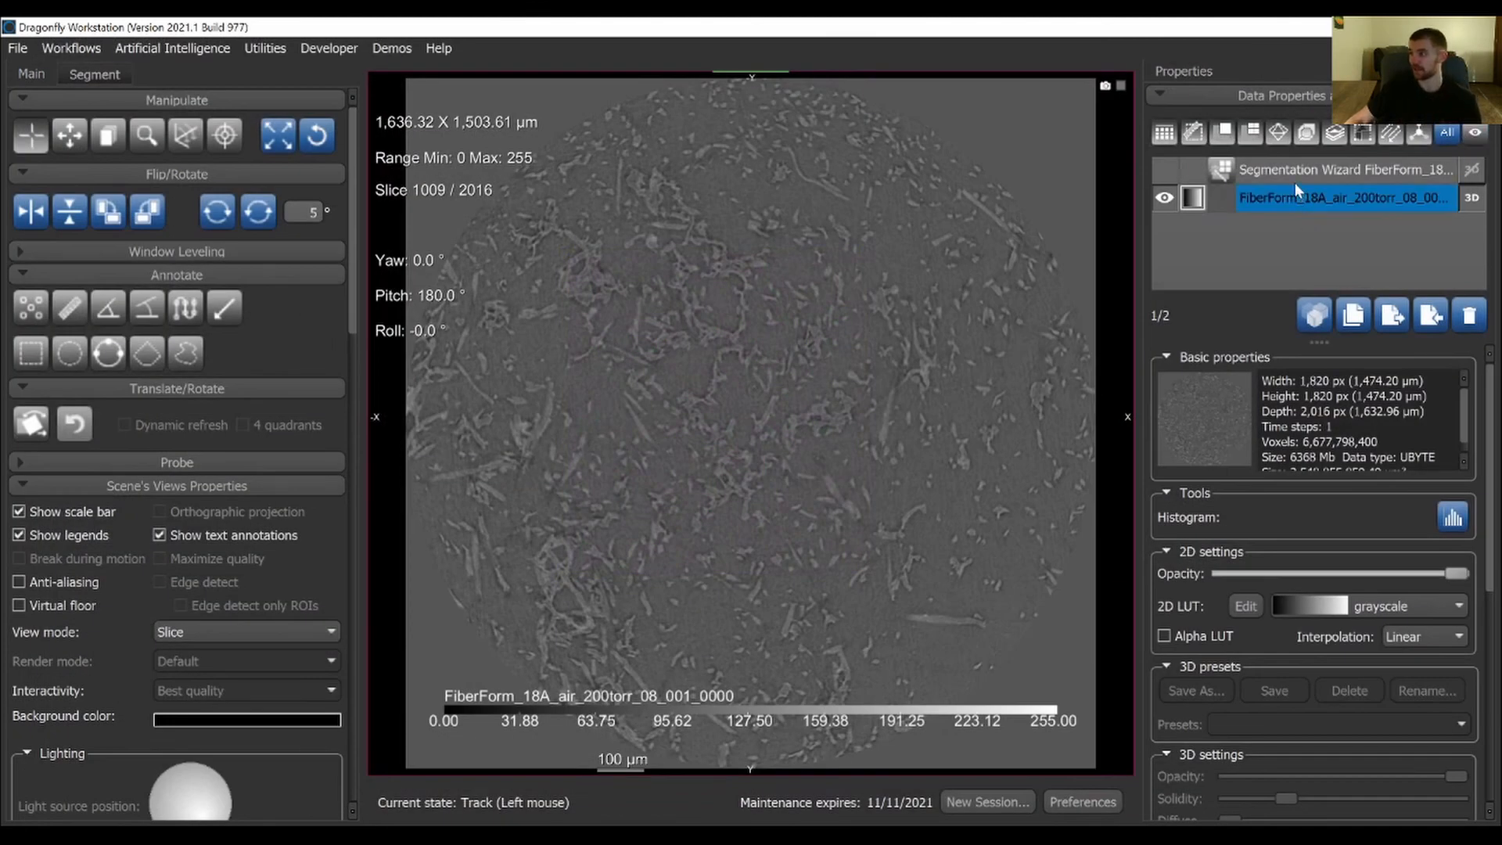
Segment only the marked slice 1009 of the FiberForm dataset with the 20210412_U-Net_FiberForm_18A_air_200torr_08_8-bit_c015_b-5_w10 model
{"action": "left_click", "coordinate": [1294, 175]}
{"action": "right_click", "coordinate": [1293, 175]}
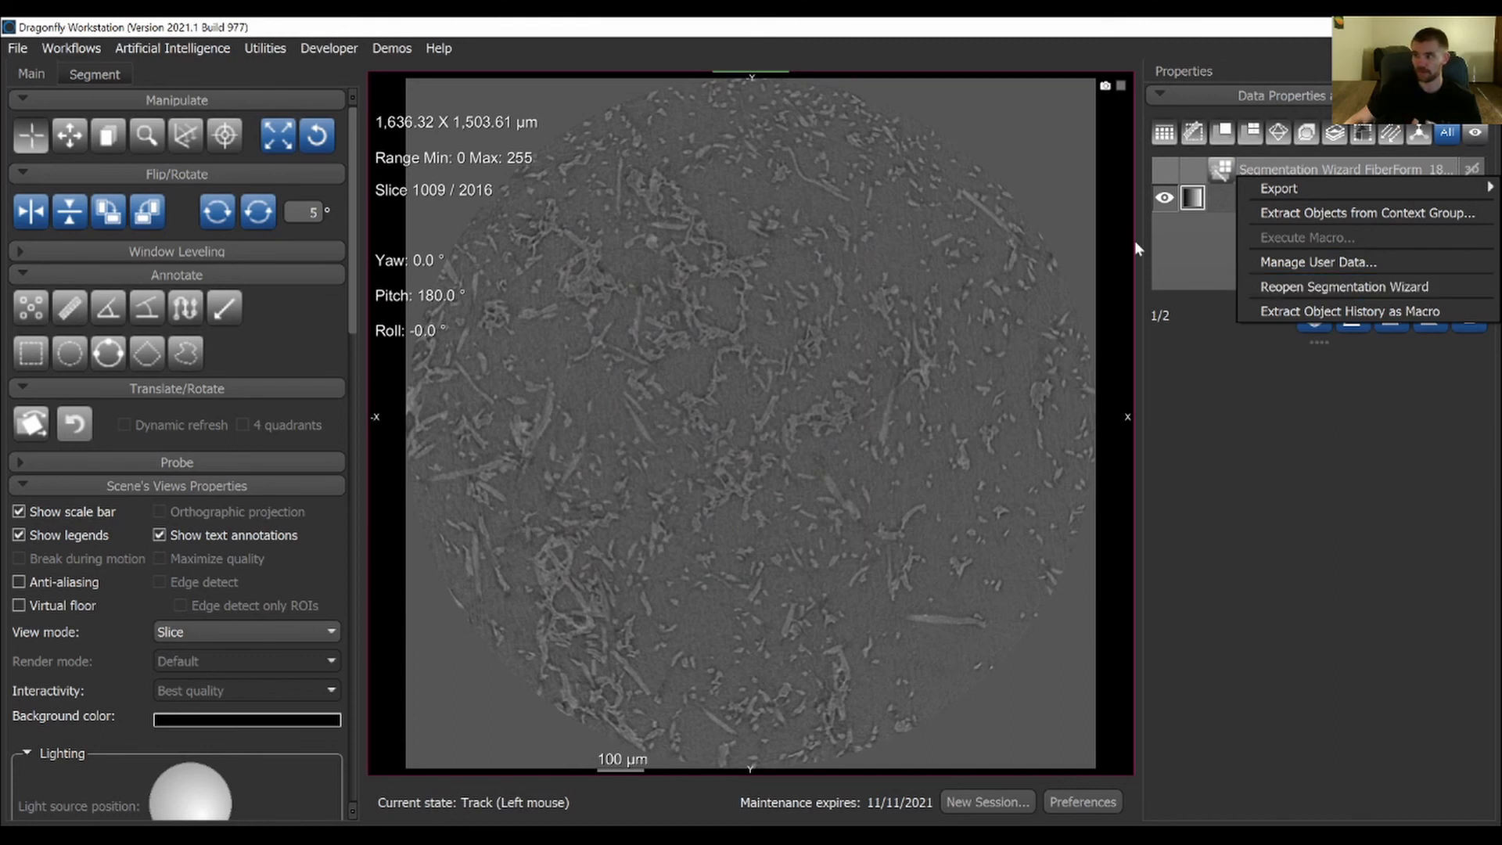
{"action": "left_click", "coordinate": [1210, 202]}
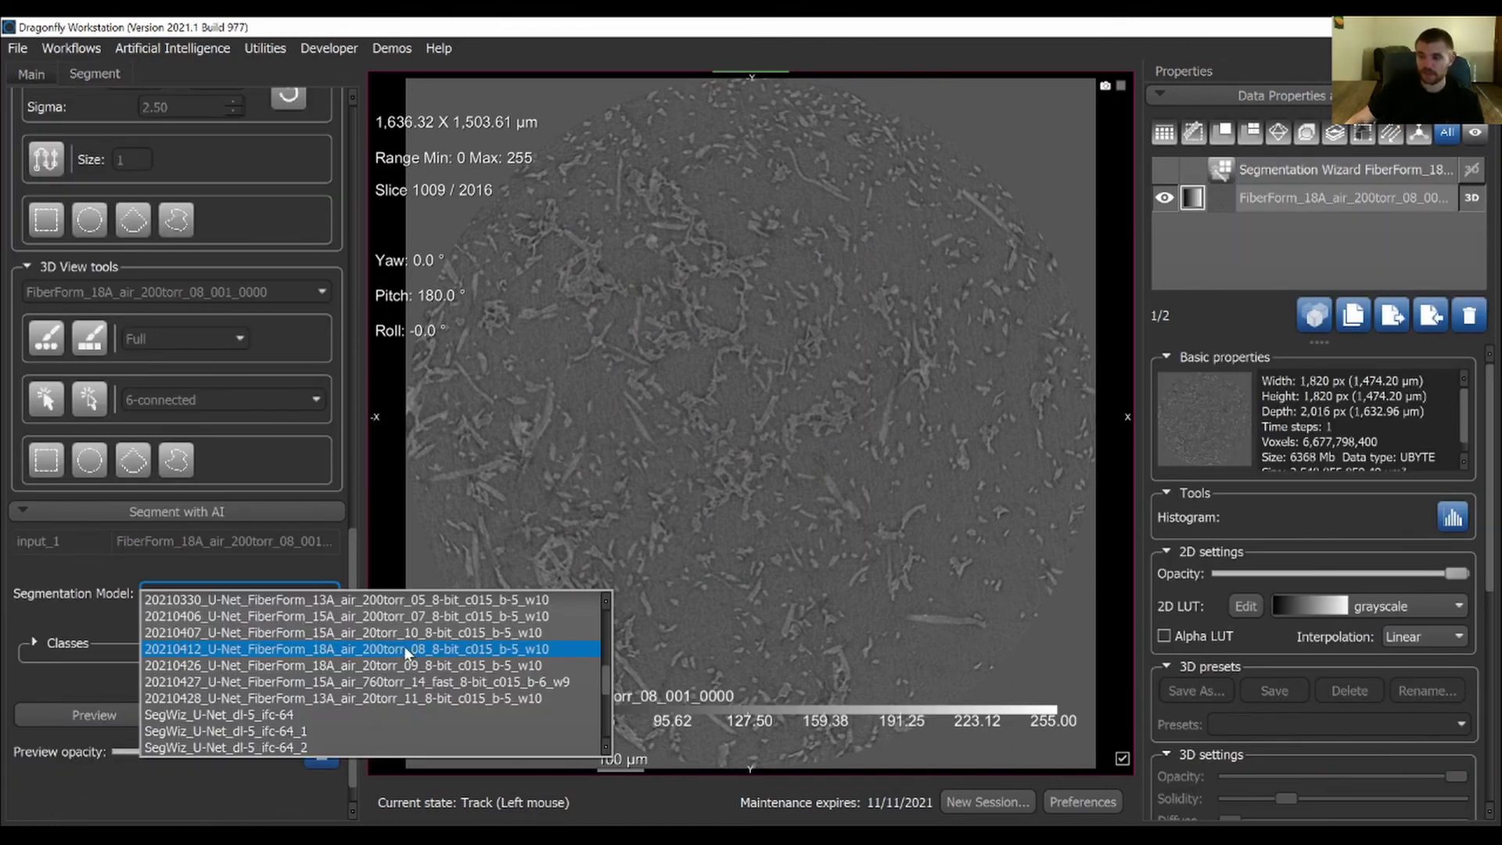
{"action": "left_click", "coordinate": [406, 650]}
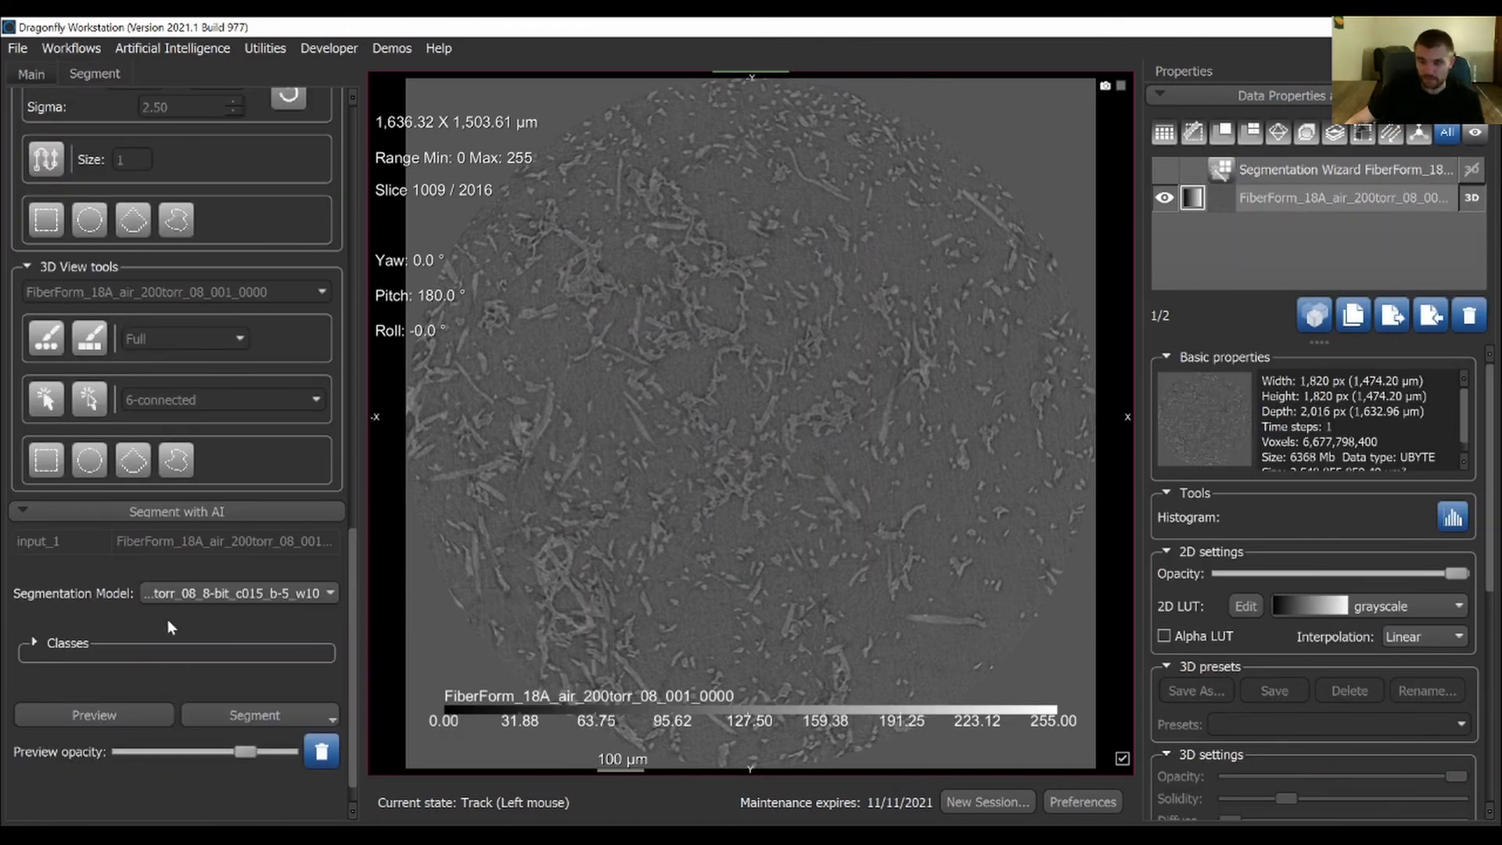
{"action": "left_click", "coordinate": [333, 715]}
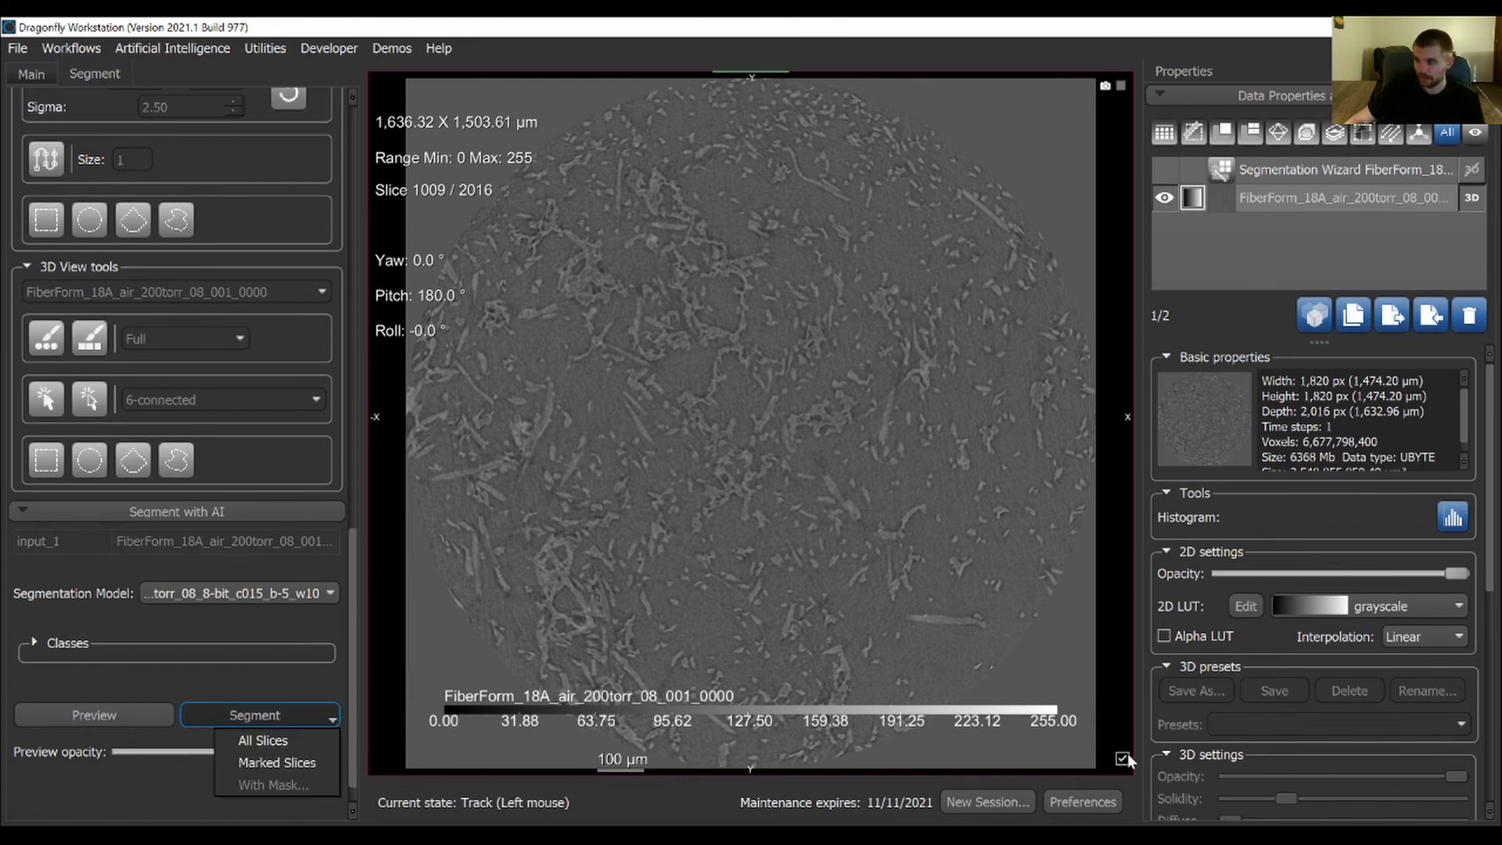
{"action": "left_click", "coordinate": [287, 760]}
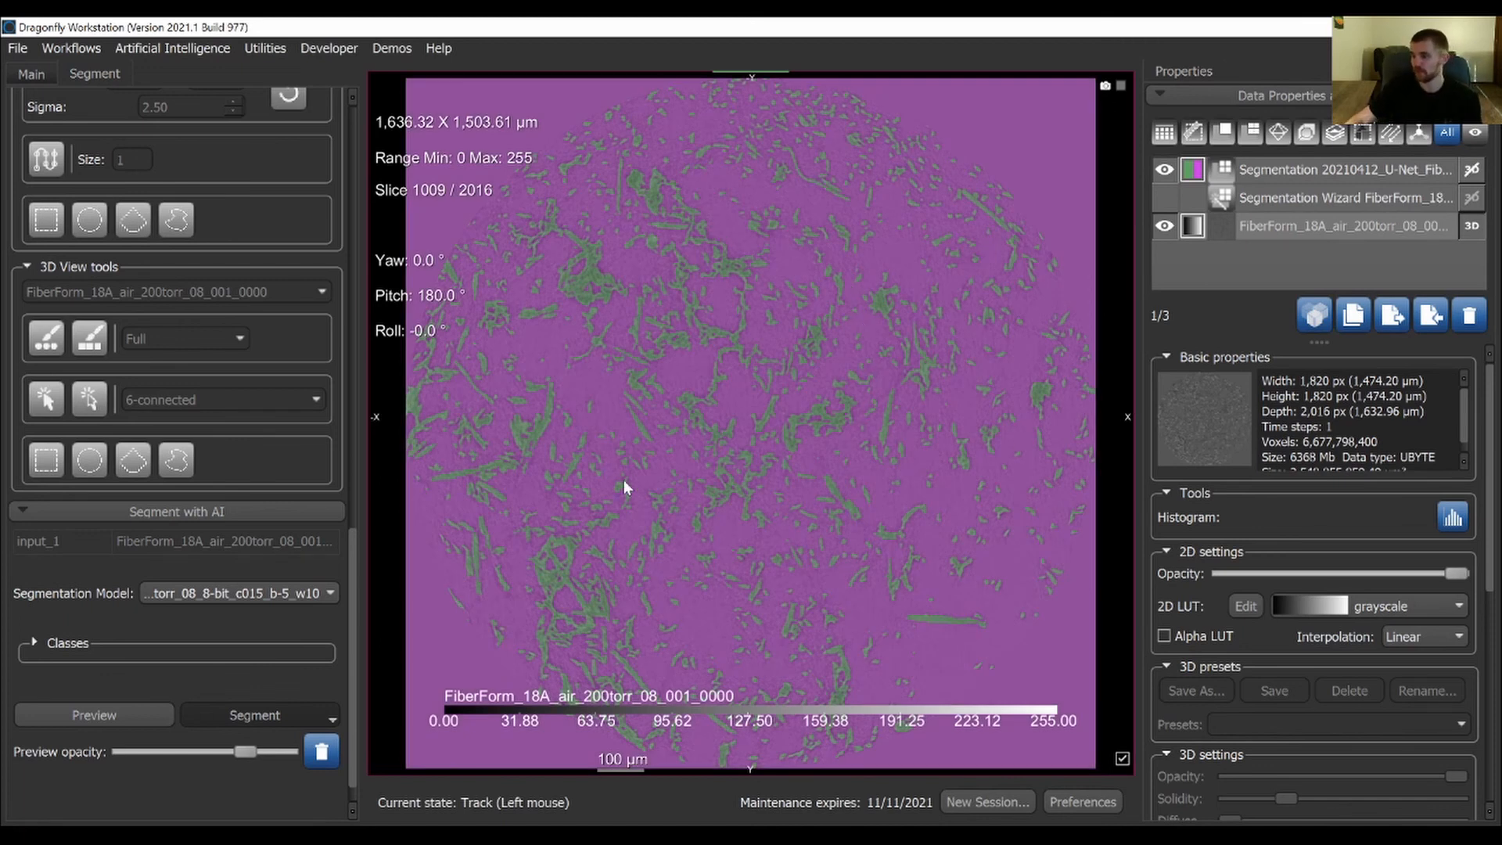
Enlarge the fiber clusters near the sample's edge and hide the Void class of the new segmentation
{"action": "right_click_drag", "start_coordinate": [586, 464], "coordinate": [517, 665]}
{"action": "middle_click_drag", "start_coordinate": [516, 665], "coordinate": [617, 540]}
{"action": "right_click_drag", "start_coordinate": [617, 540], "coordinate": [560, 653]}
{"action": "middle_click_drag", "start_coordinate": [560, 653], "coordinate": [708, 541]}
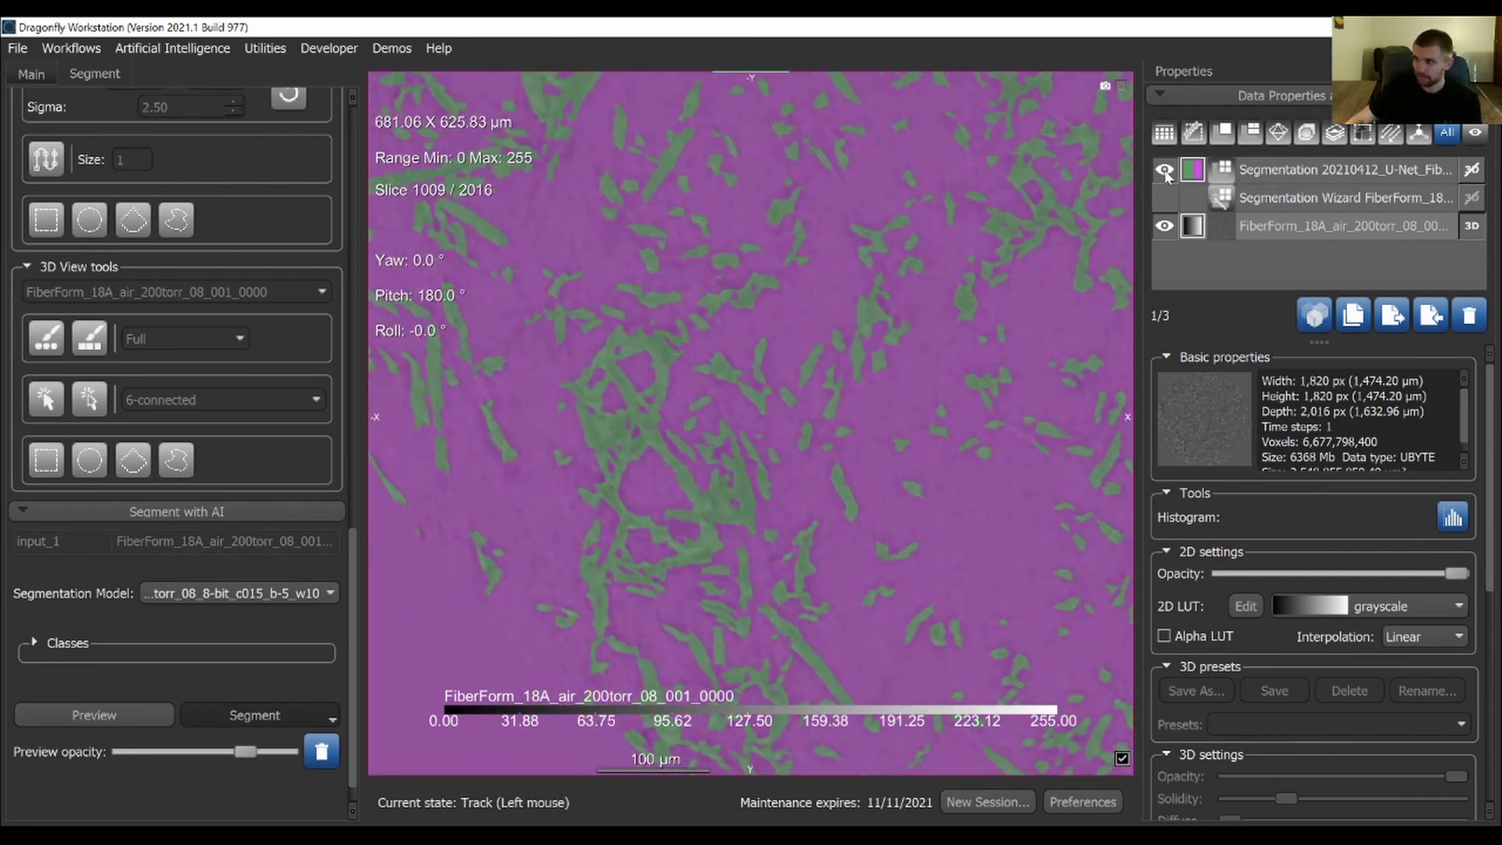
{"action": "left_click", "coordinate": [1268, 176]}
{"action": "left_click", "coordinate": [1166, 662]}
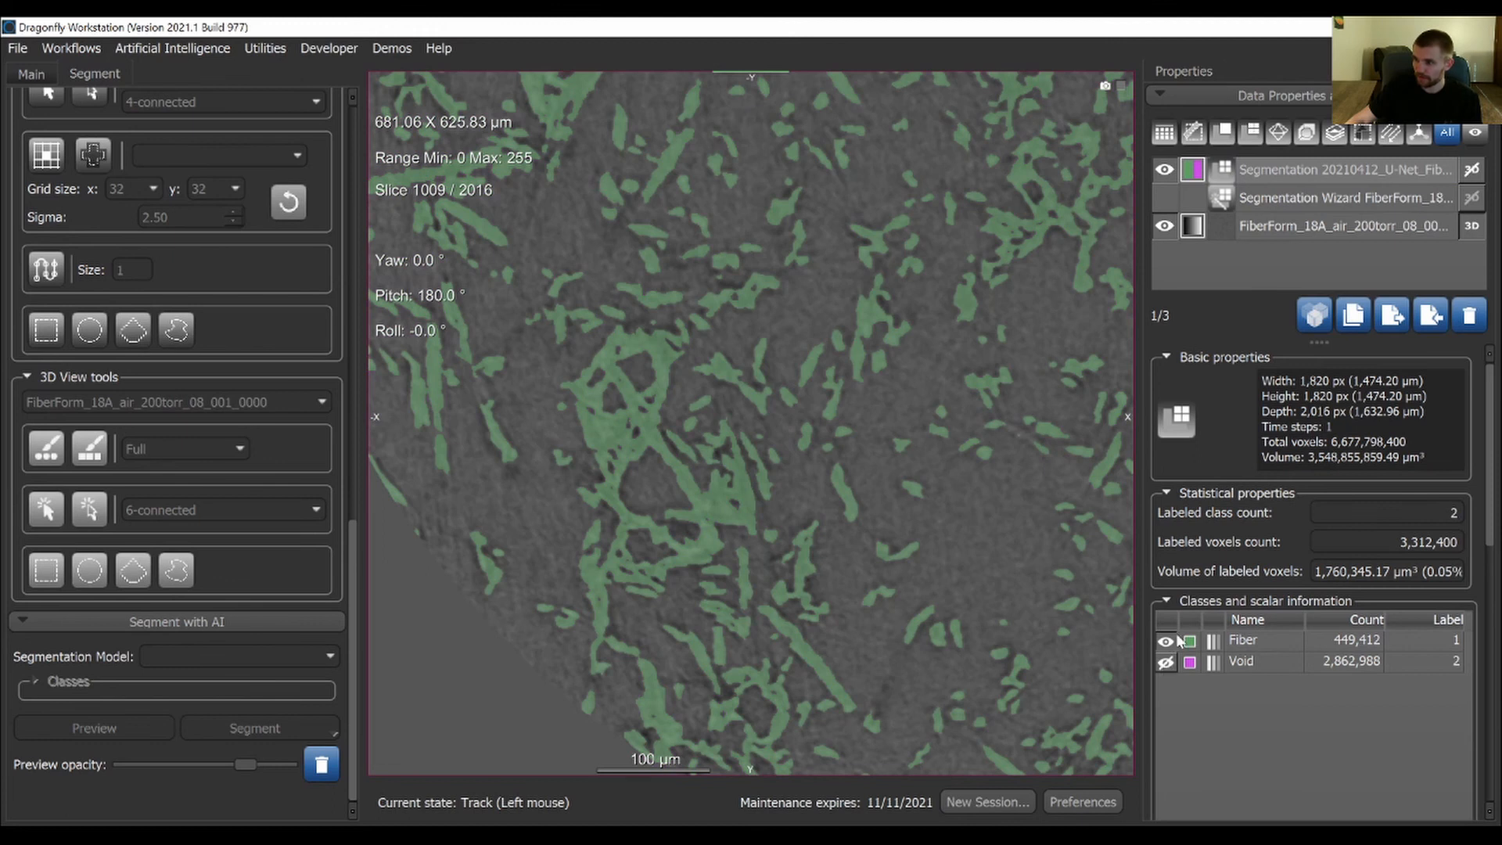
Toggle the Fiber class to compare its labels with the raw image, and examine them across the whole slice
{"action": "left_click", "coordinate": [1166, 642]}
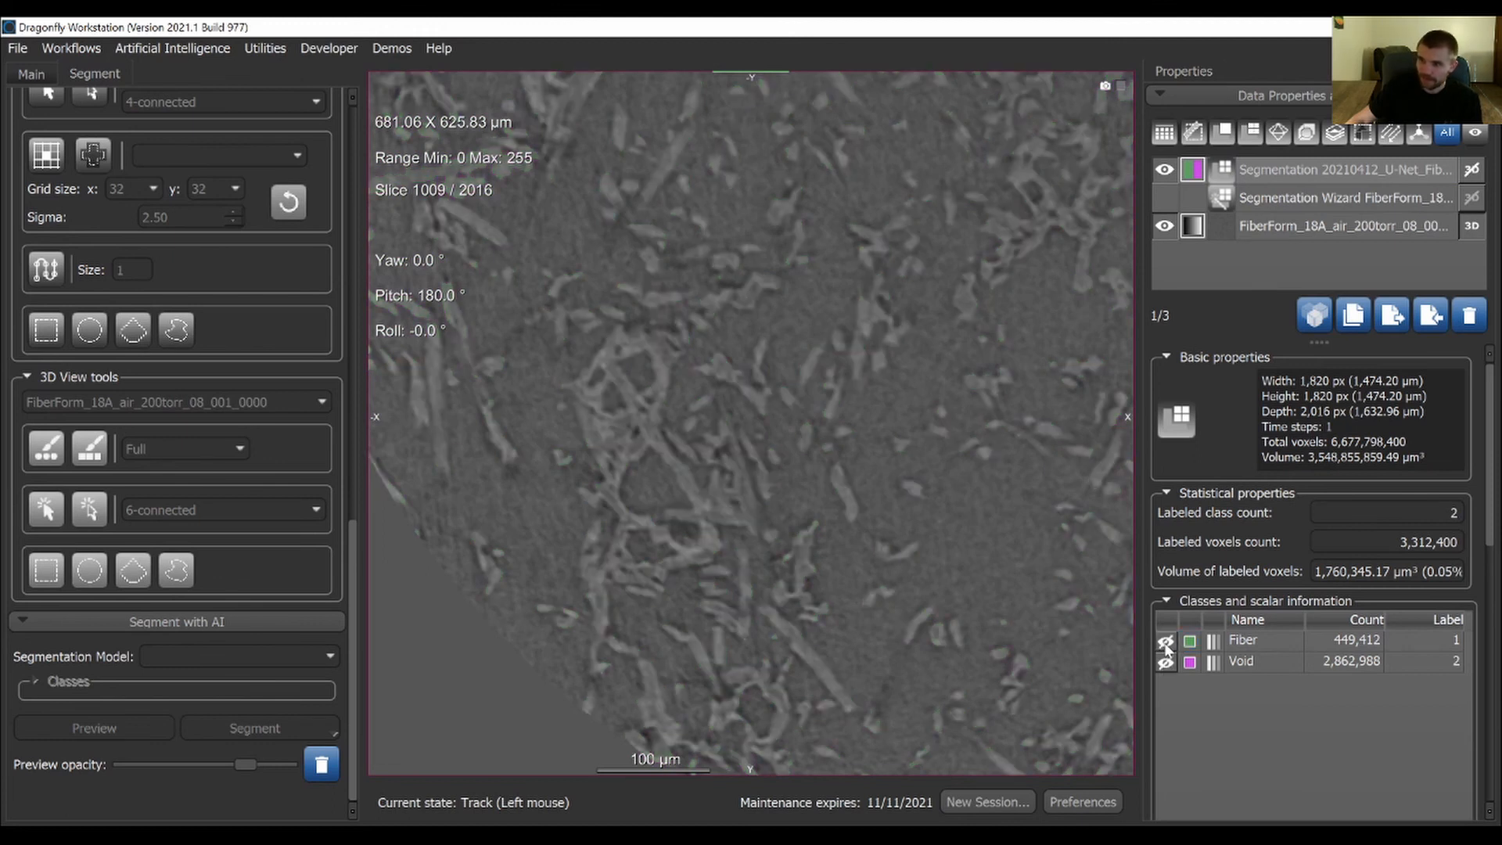
{"action": "left_click", "coordinate": [1166, 641]}
{"action": "left_click", "coordinate": [1166, 642]}
{"action": "left_click", "coordinate": [1166, 643]}
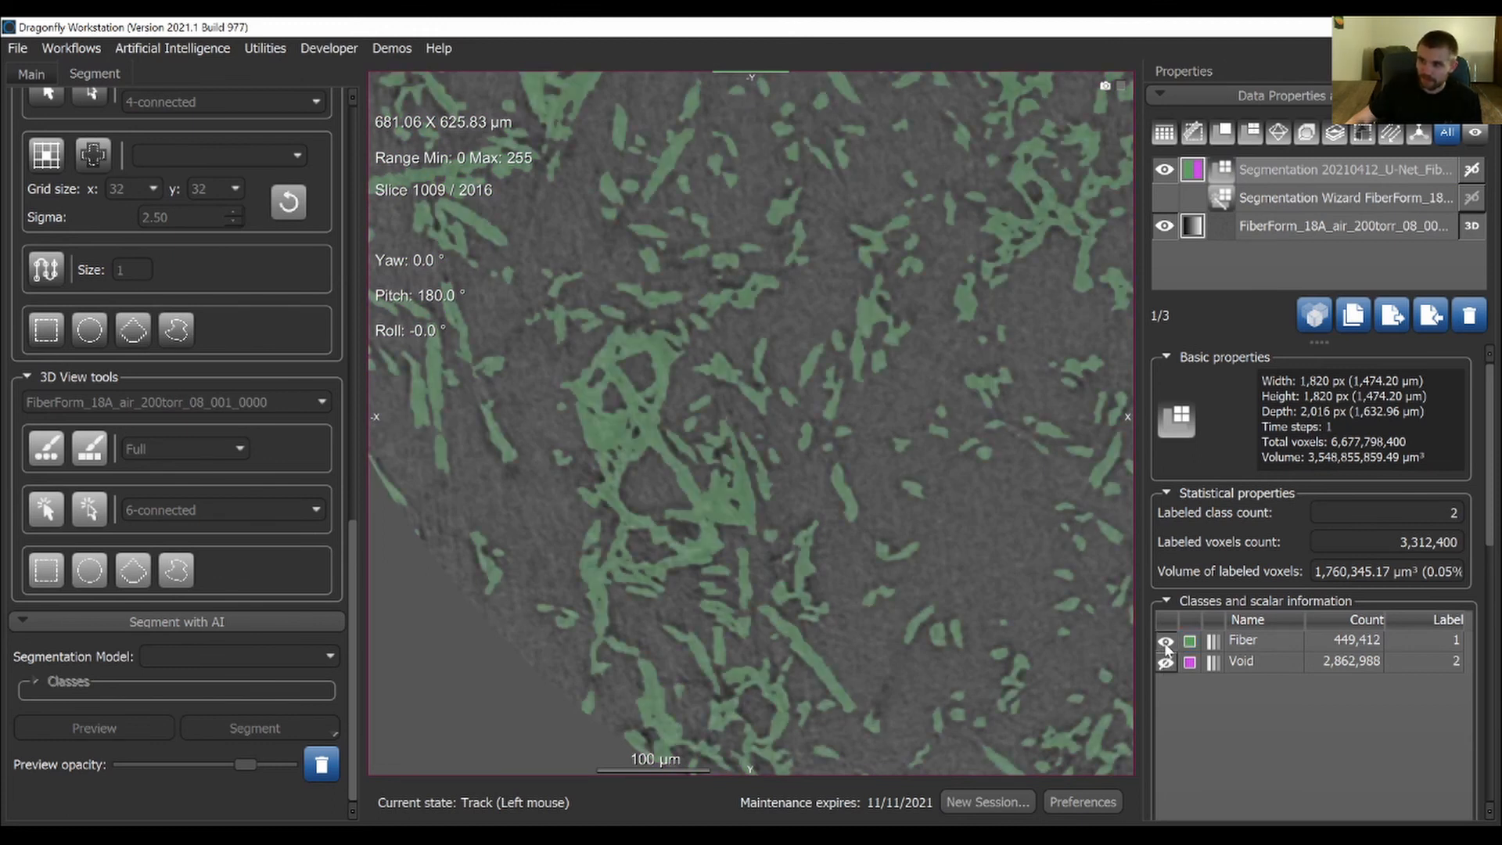
{"action": "right_click_drag", "start_coordinate": [693, 548], "coordinate": [599, 423]}
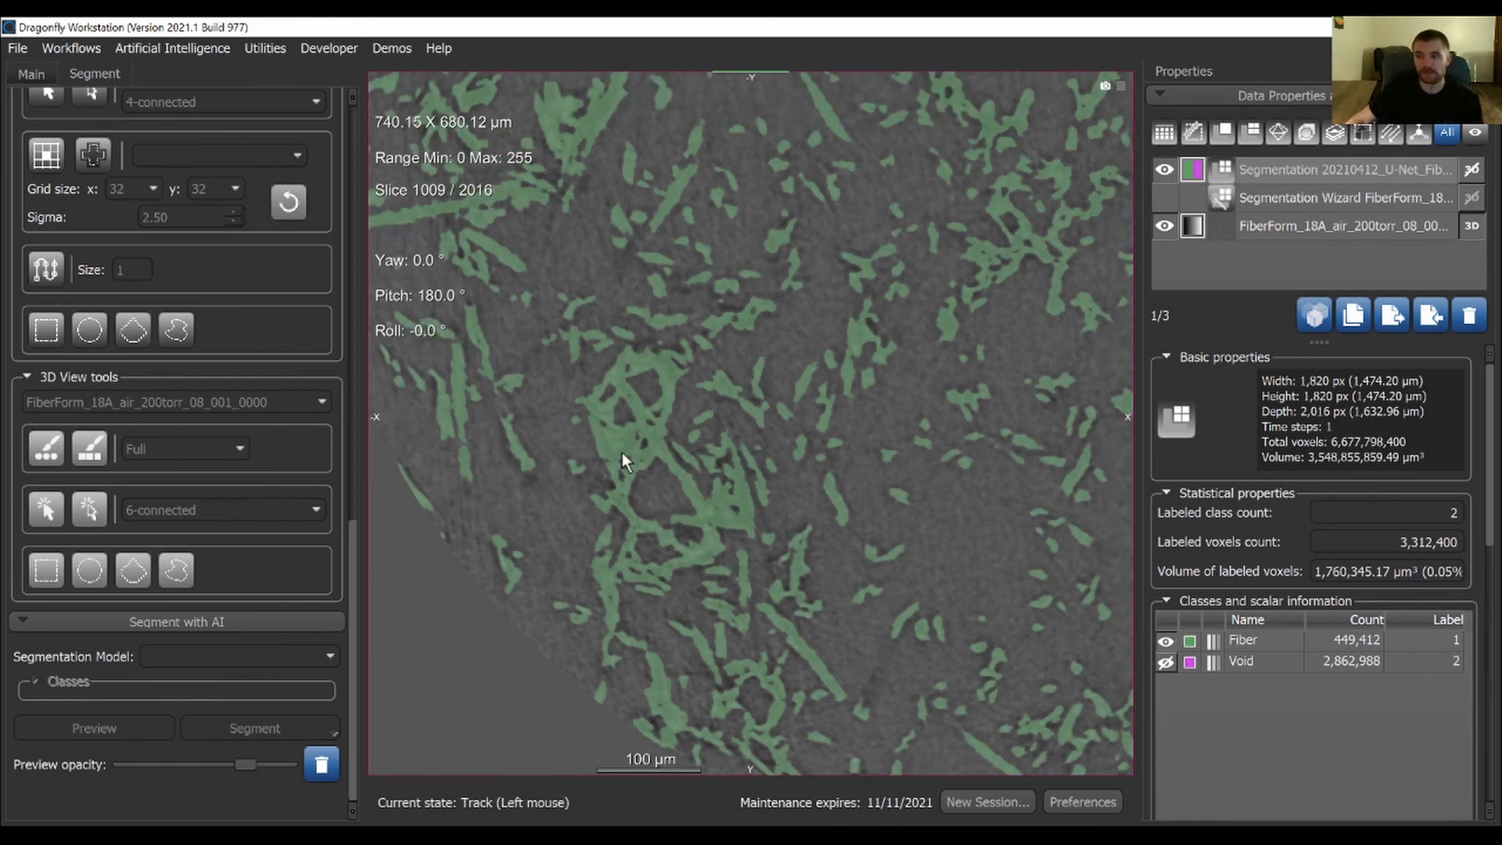
{"action": "right_click_drag", "start_coordinate": [664, 570], "coordinate": [641, 307]}
{"action": "middle_click_drag", "start_coordinate": [847, 335], "coordinate": [804, 359]}
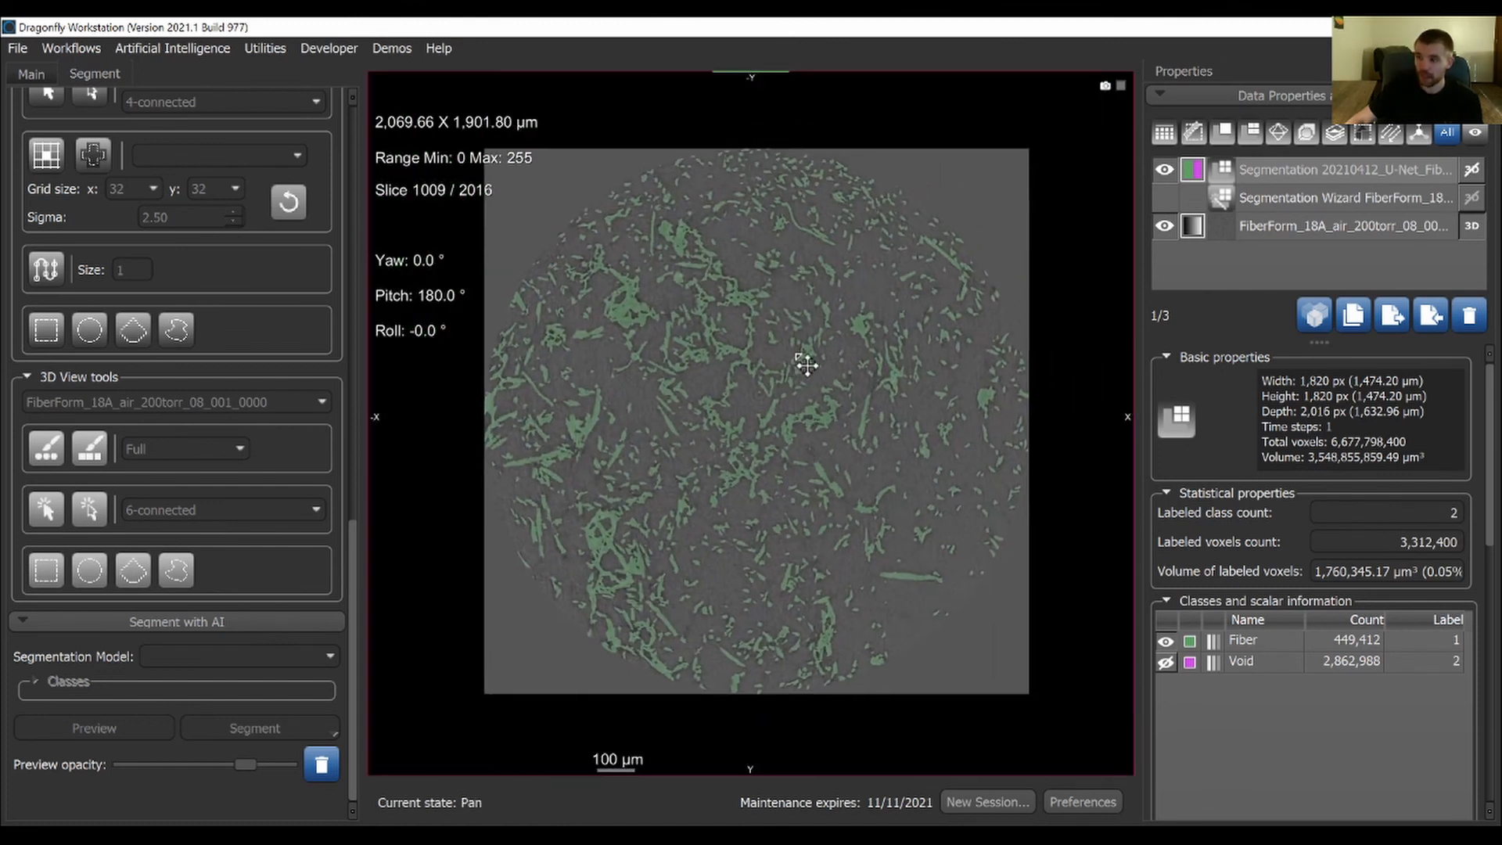
{"action": "right_click_drag", "start_coordinate": [741, 326], "coordinate": [806, 412]}
{"action": "middle_click_drag", "start_coordinate": [848, 487], "coordinate": [848, 454]}
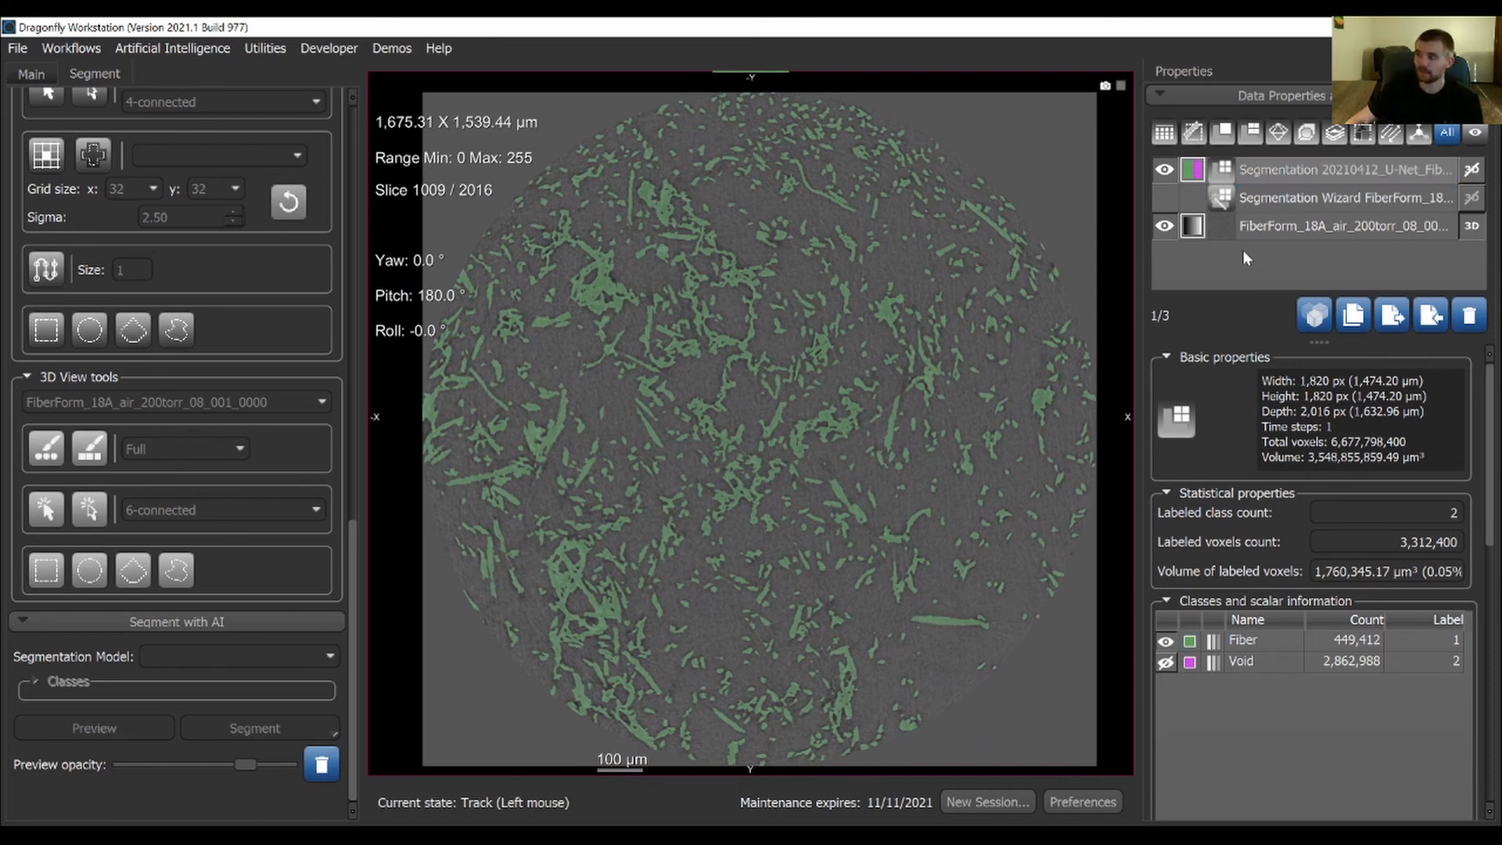
Extract the segmentation's classes as separate ROIs and show the Fiber ROI on the slice
{"action": "left_click", "coordinate": [1275, 168]}
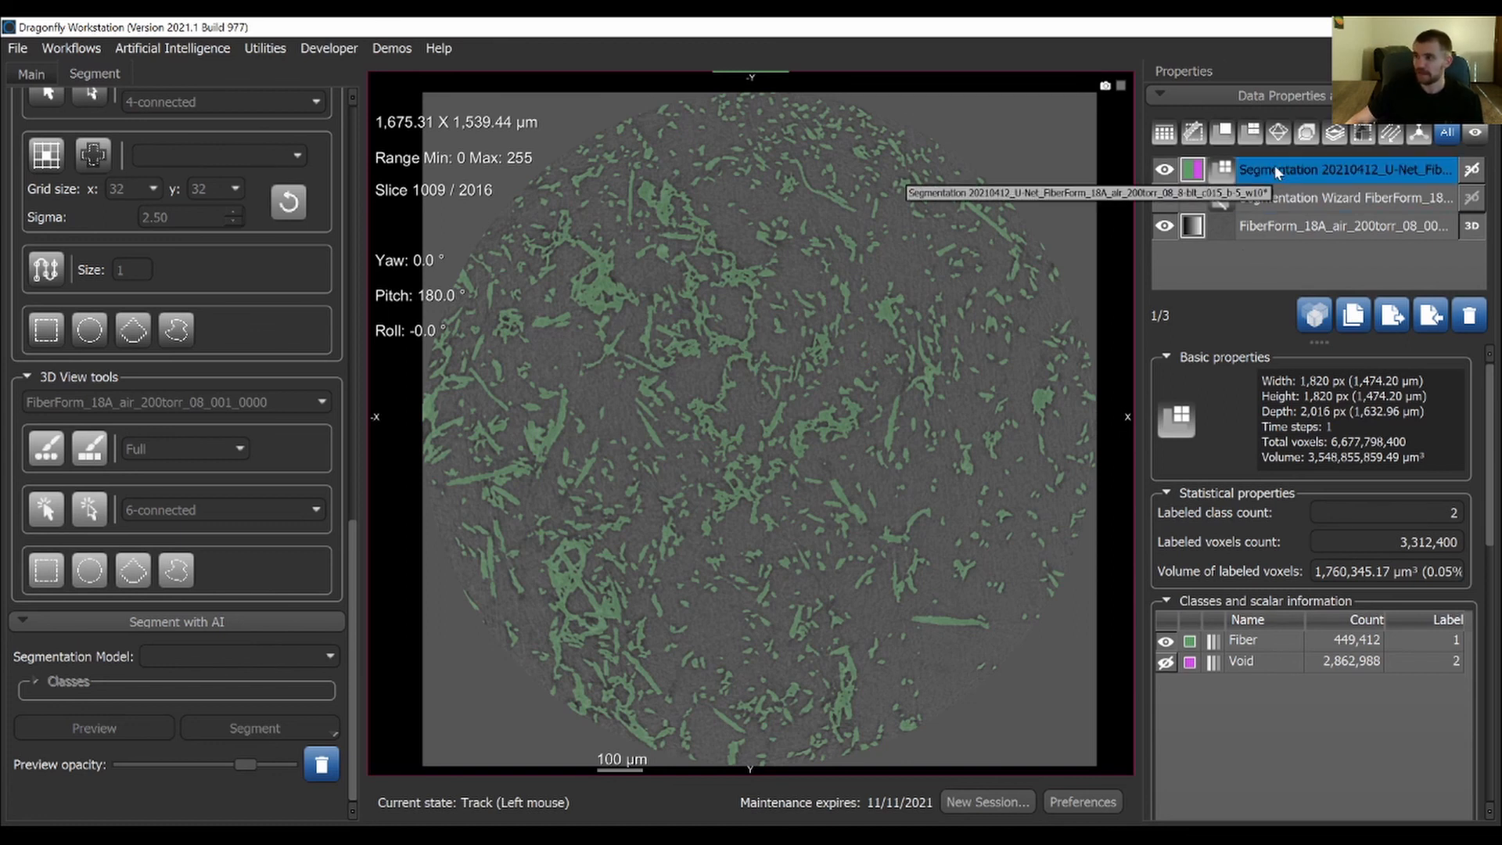
{"action": "right_click", "coordinate": [1280, 166]}
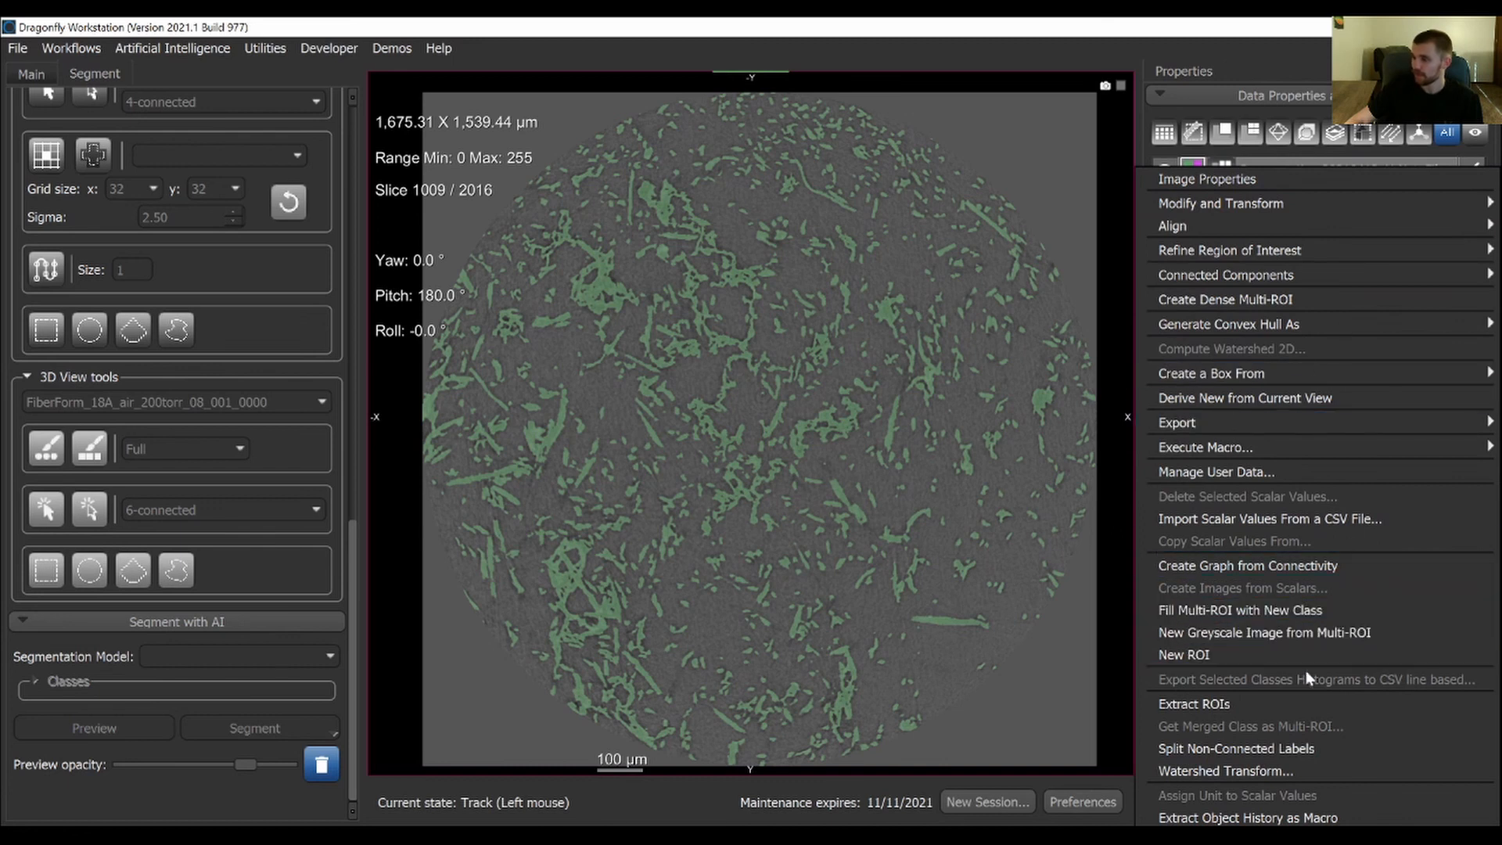
{"action": "left_click", "coordinate": [1235, 709]}
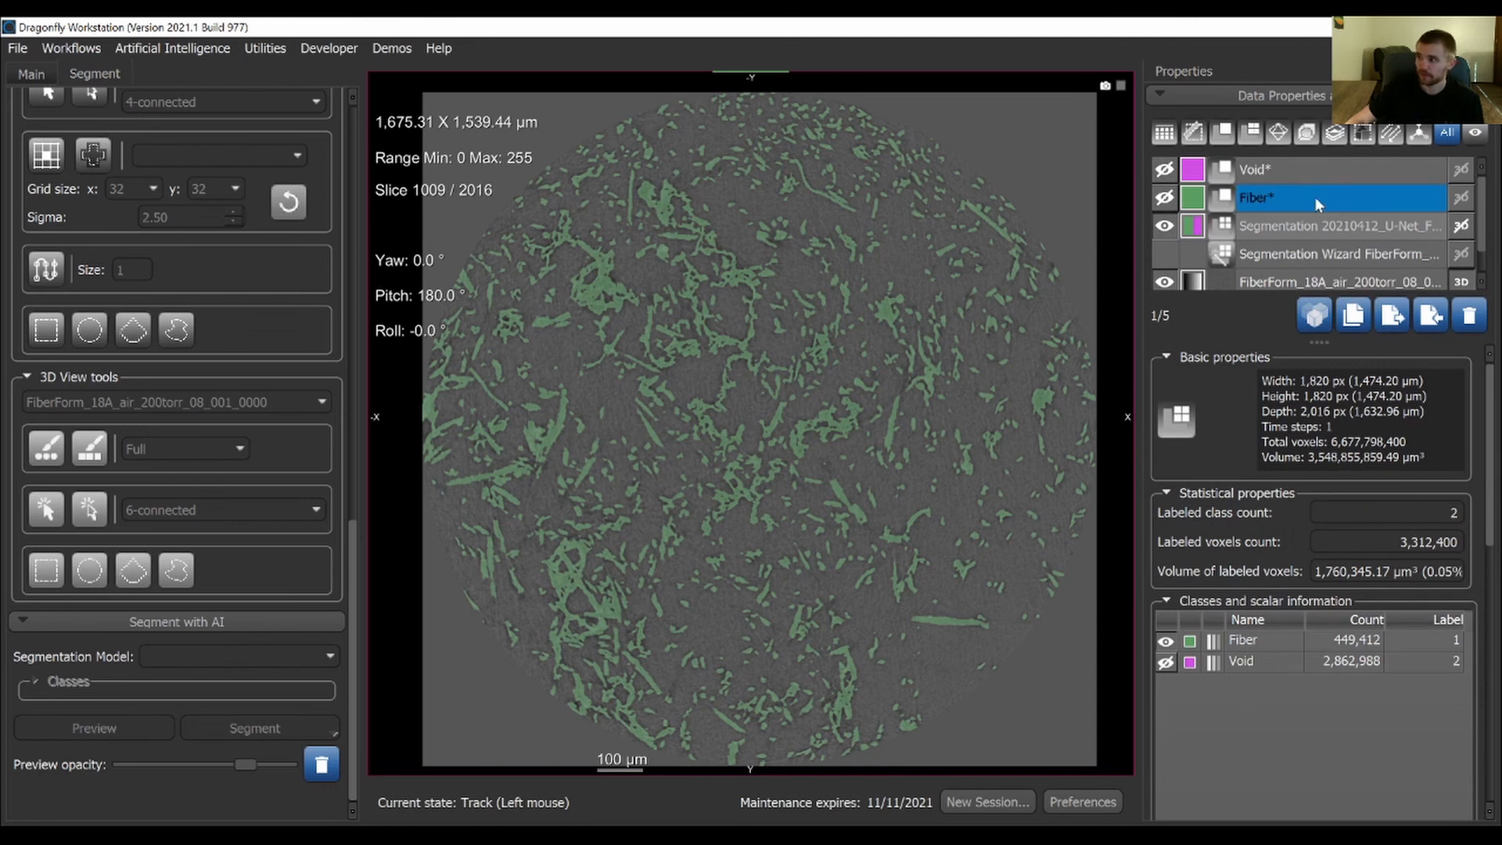
{"action": "left_click", "coordinate": [1164, 198]}
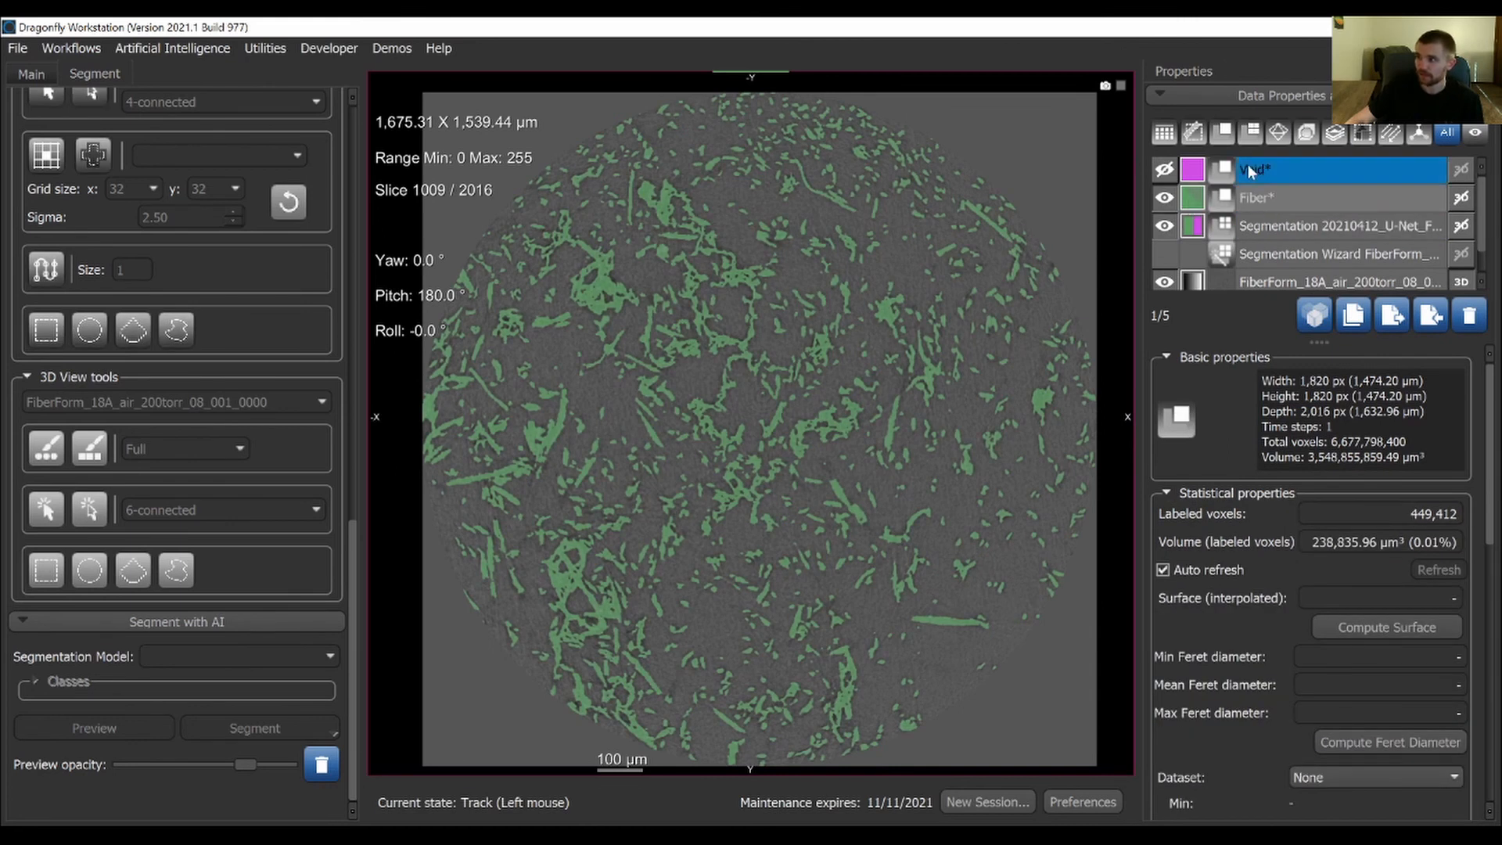
Hide the U-Net segmentation and keep the Void ROI hidden, leaving only the Fiber ROI over the raw slice
{"action": "left_click", "coordinate": [1164, 169]}
{"action": "left_click", "coordinate": [1164, 226]}
{"action": "left_click", "coordinate": [1164, 169]}
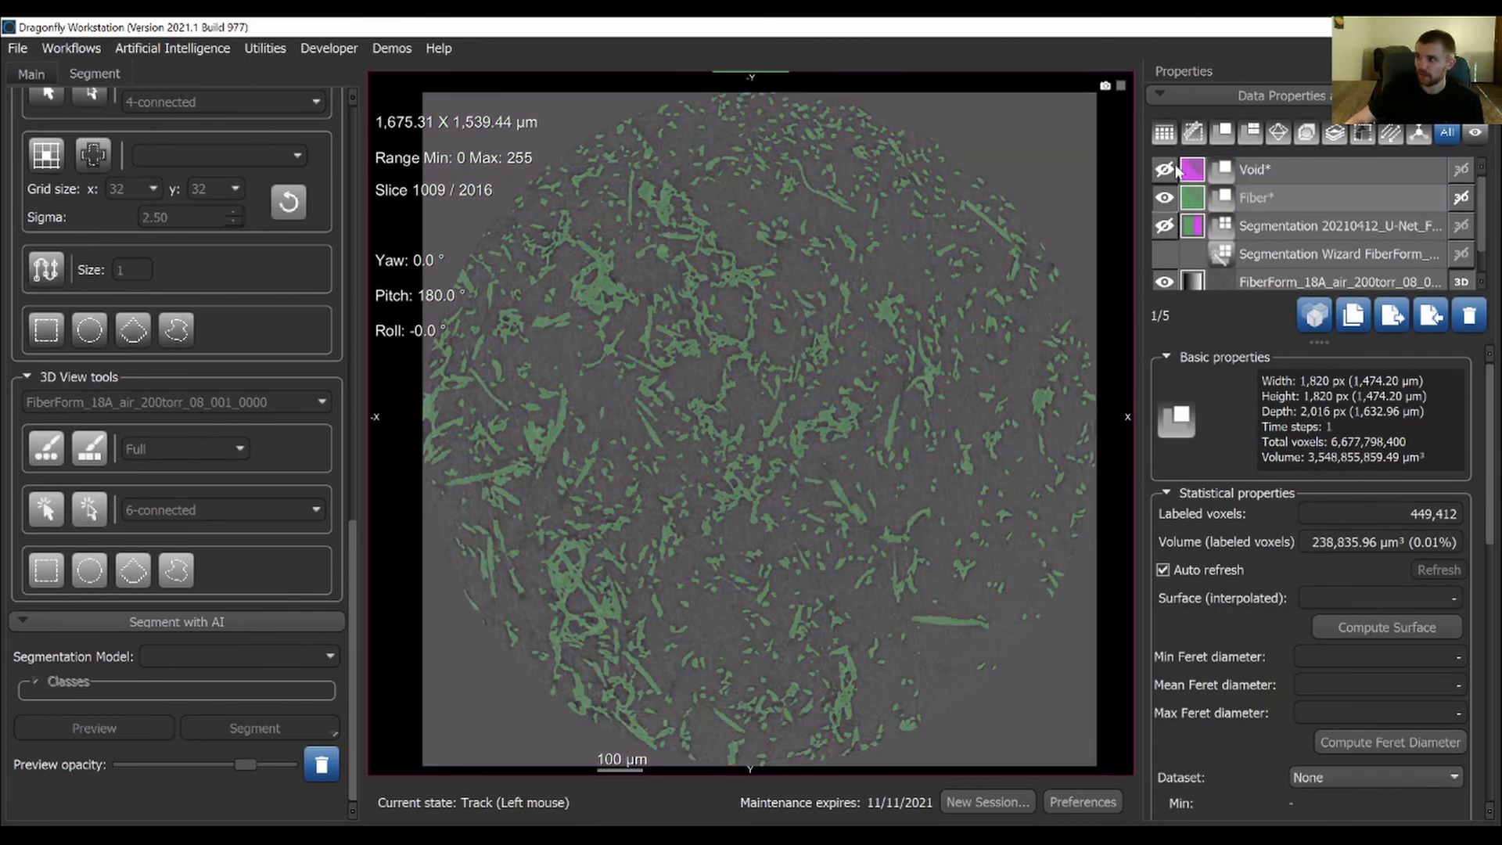
Examine the export options offered for the Fiber ROI, including ROI as Binary, and dismiss them
{"action": "left_click", "coordinate": [1268, 197]}
{"action": "right_click", "coordinate": [1312, 196]}
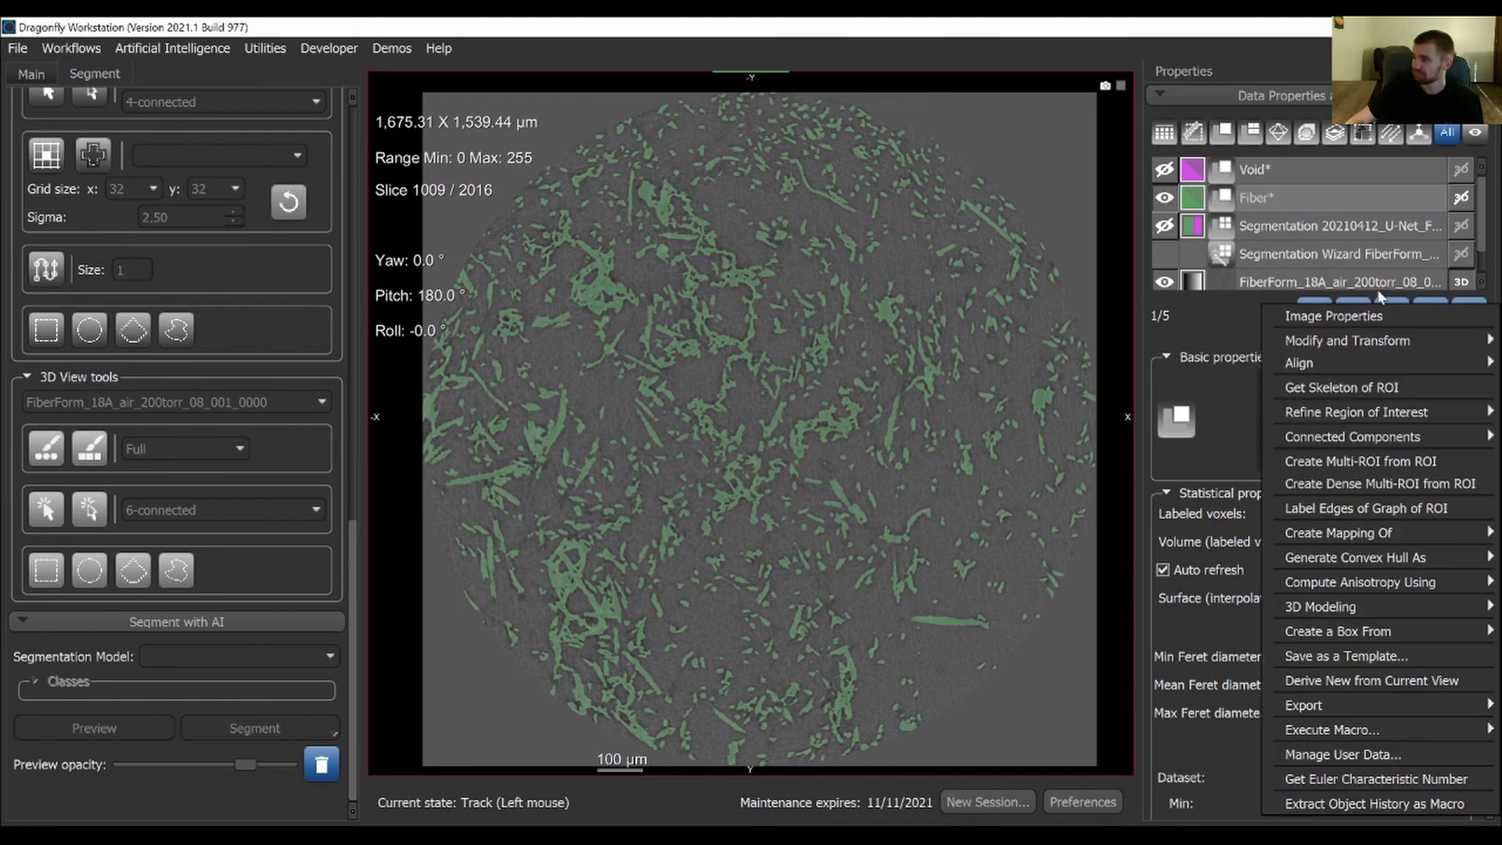
{"action": "right_click", "coordinate": [1275, 195]}
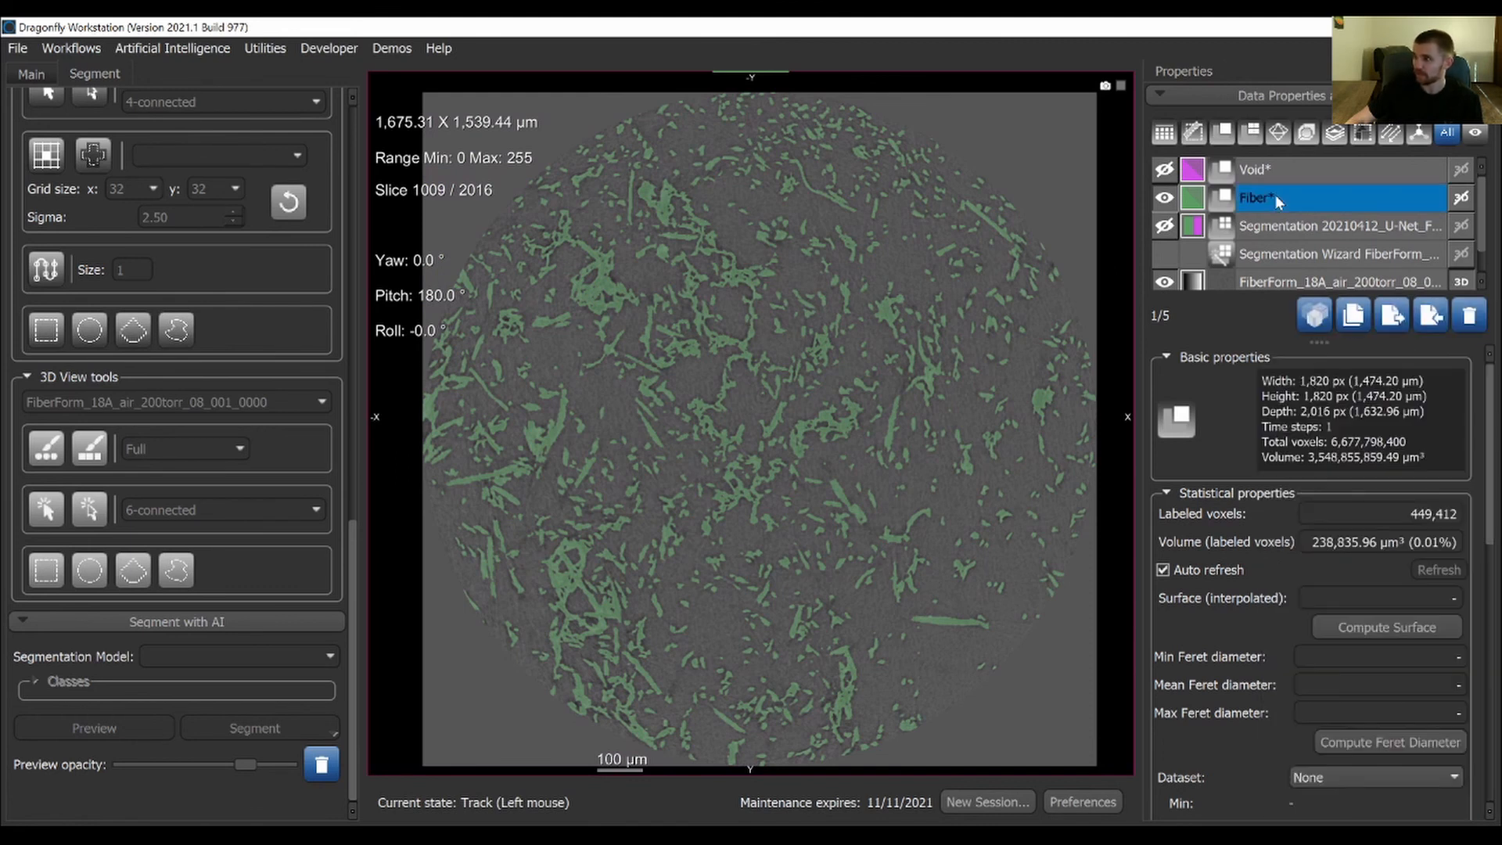
{"action": "right_click", "coordinate": [1275, 194]}
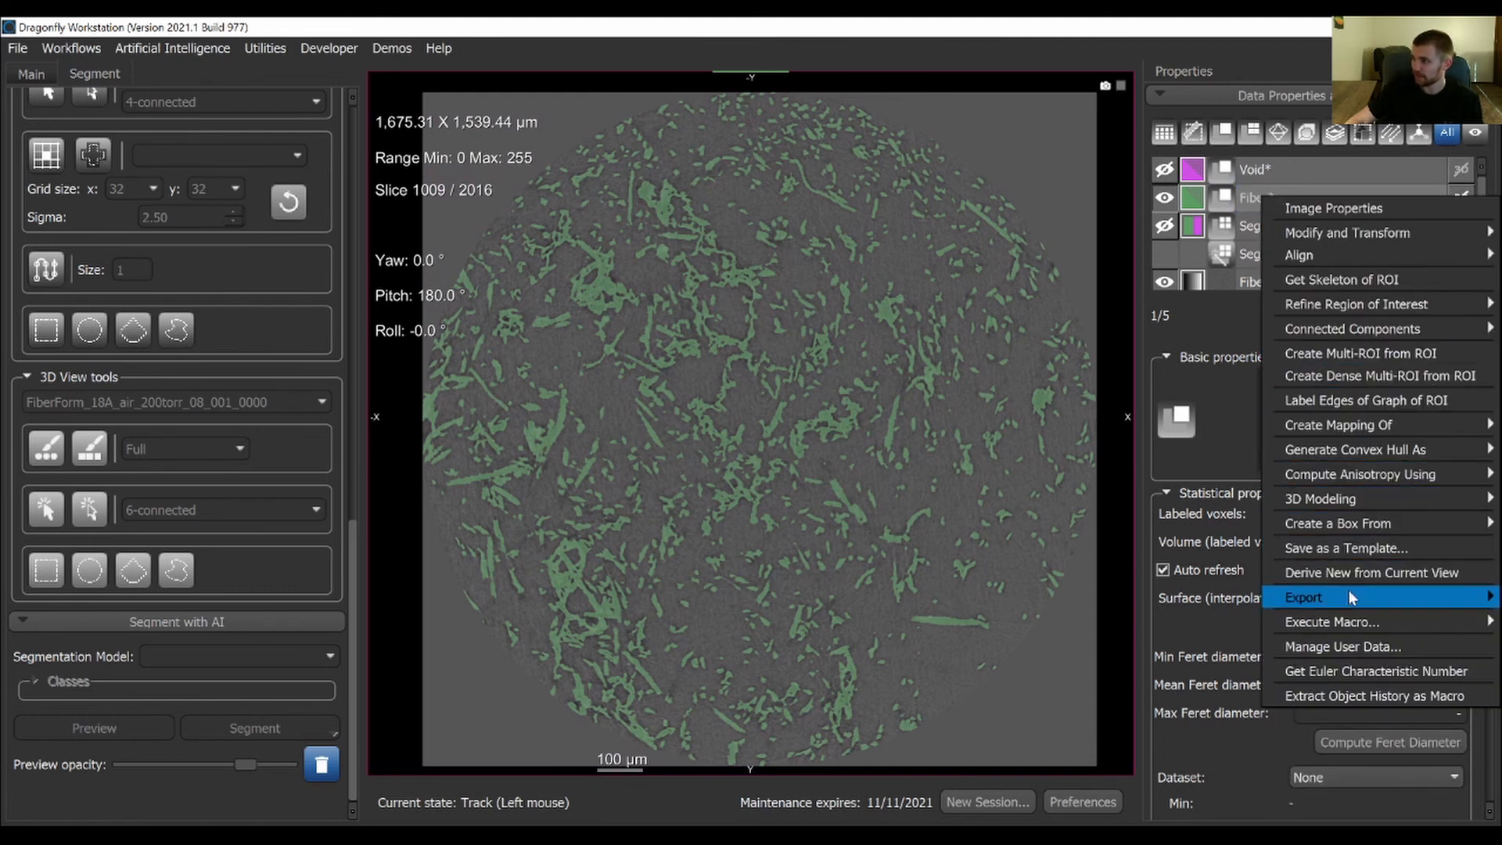
{"action": "mouse_move", "coordinate": [1349, 597]}
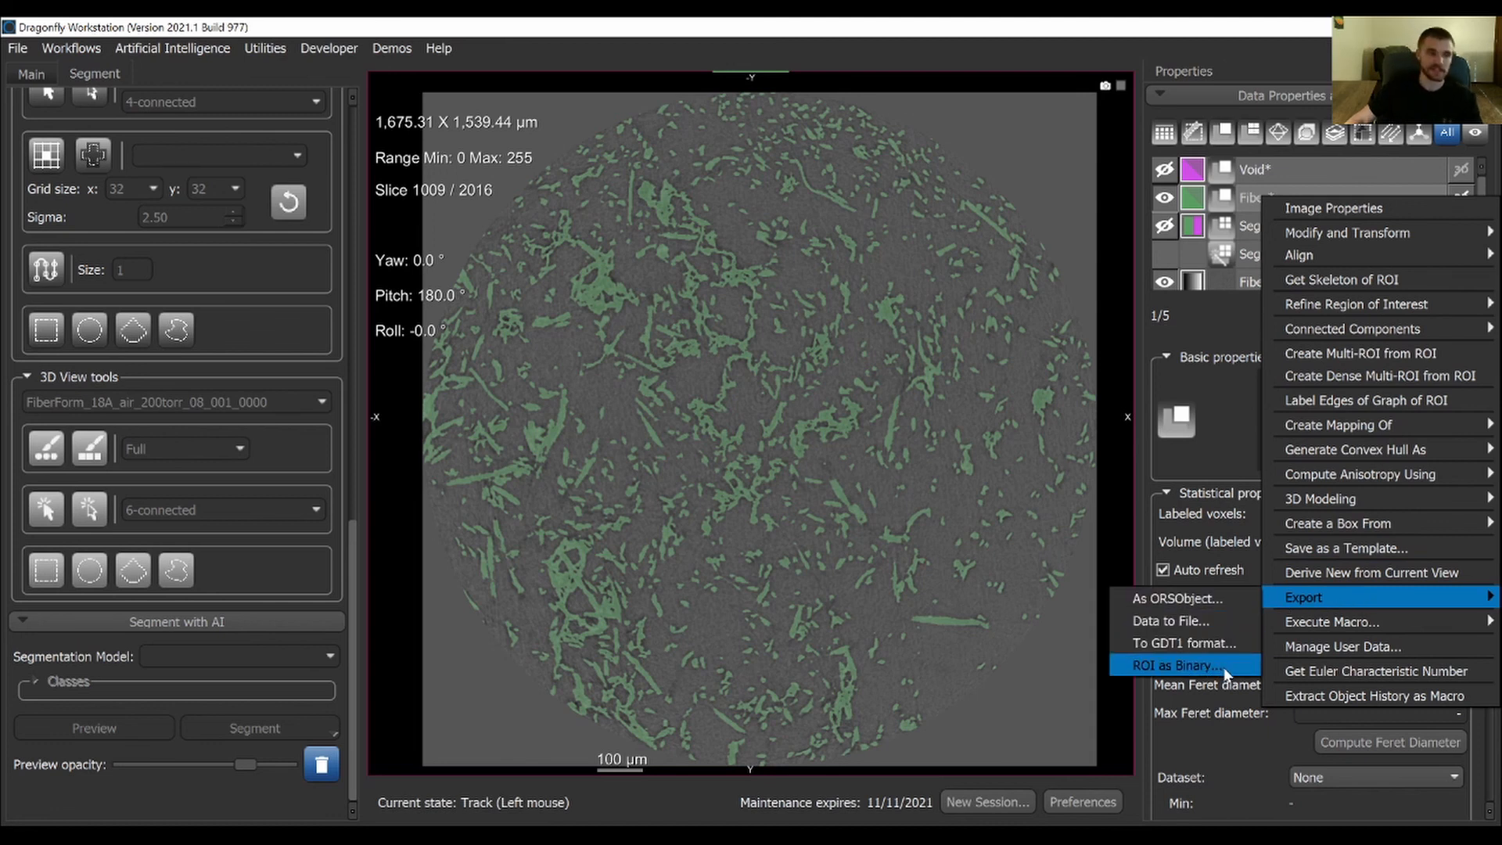
{"action": "left_click", "coordinate": [1151, 21]}
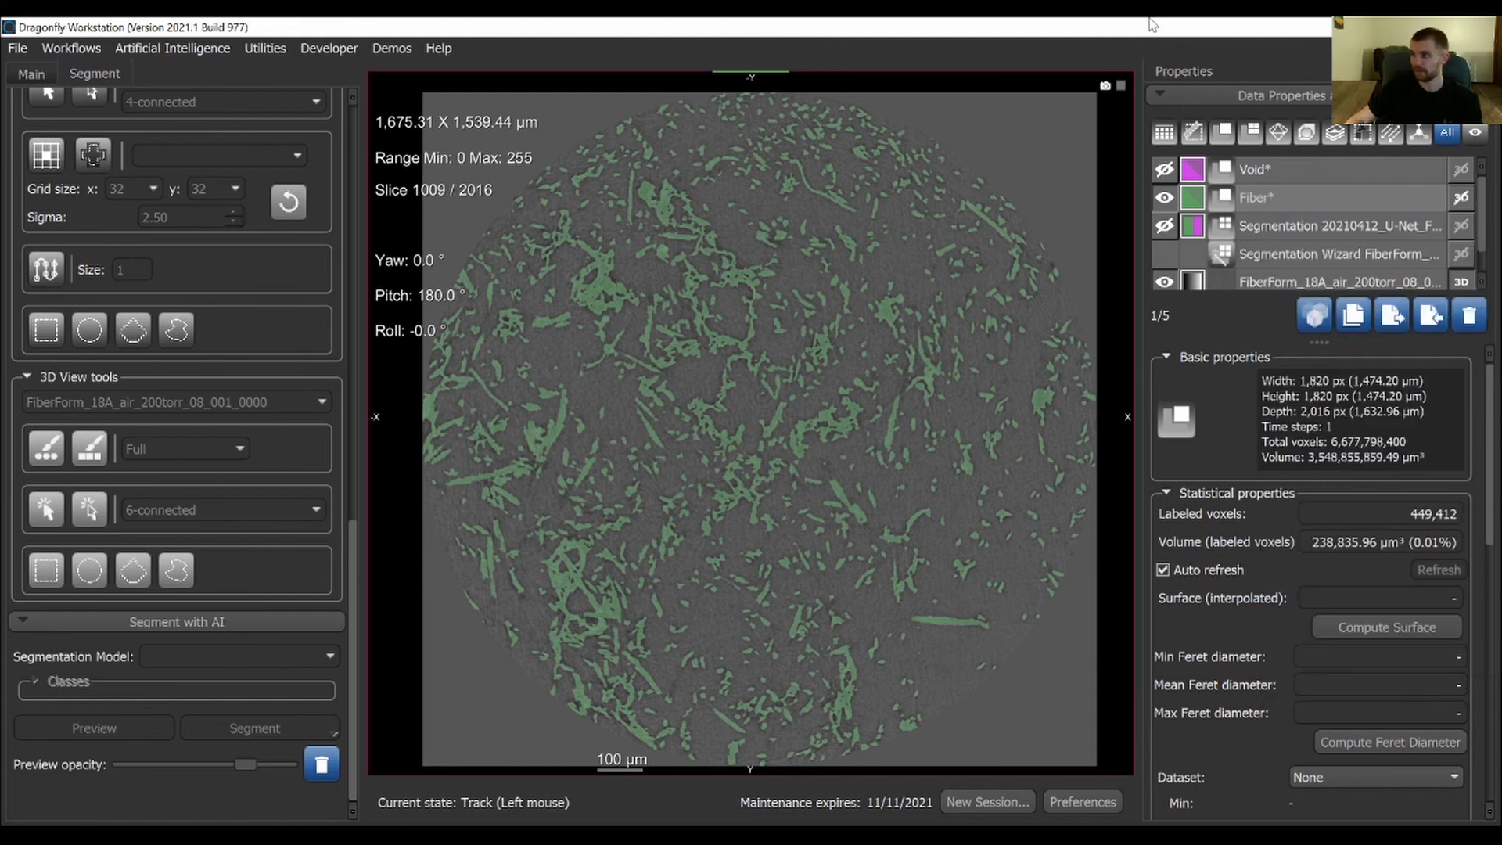